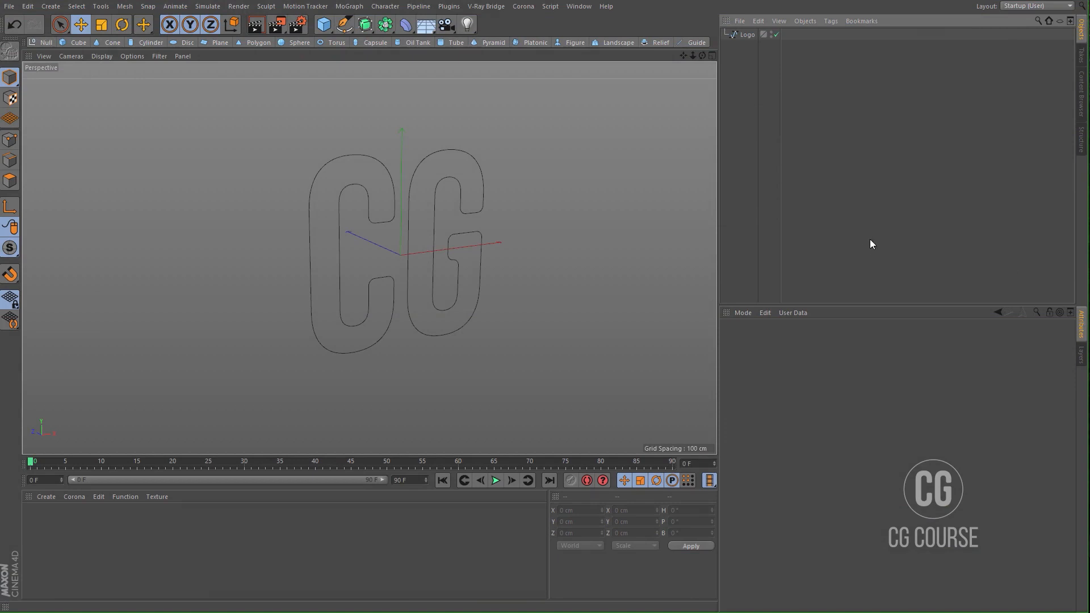
Step: Turn the Logo spline into solid letters with an Extrude object whose Z movement is 50 cm
{"action": "left_click", "coordinate": [747, 36]}
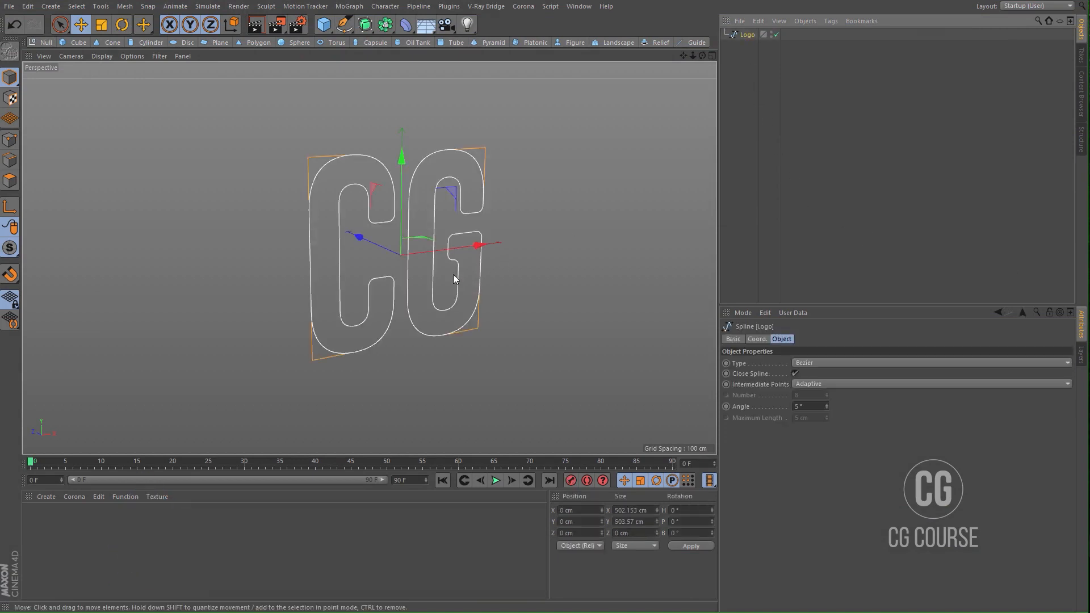
{"action": "left_click_drag", "start_coordinate": [460, 272], "coordinate": [430, 214], "text": "alt"}
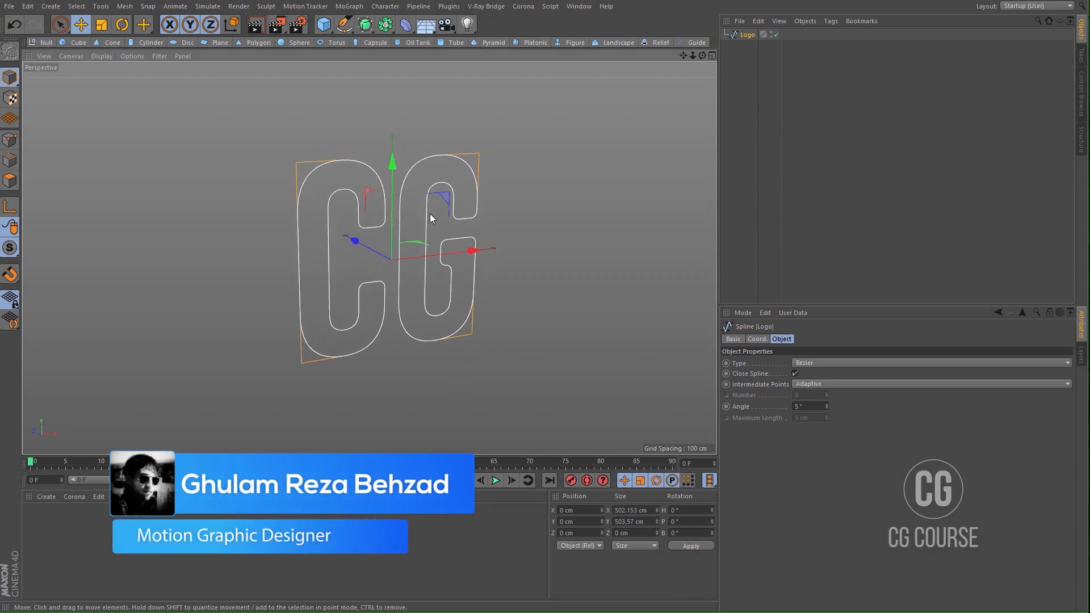
{"action": "left_click", "coordinate": [360, 28]}
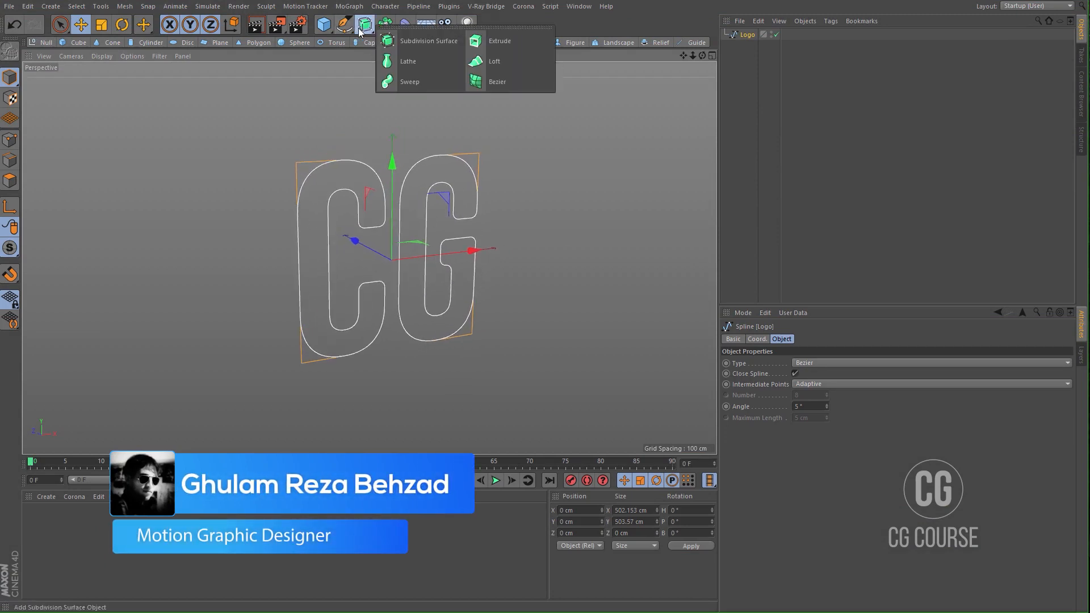
{"action": "left_click", "coordinate": [494, 41]}
{"action": "mouse_move", "coordinate": [444, 274]}
{"action": "left_mouse_down", "text": "alt"}
{"action": "mouse_move", "coordinate": [422, 274]}
{"action": "mouse_move", "coordinate": [440, 277]}
{"action": "left_mouse_up", "text": "alt"}
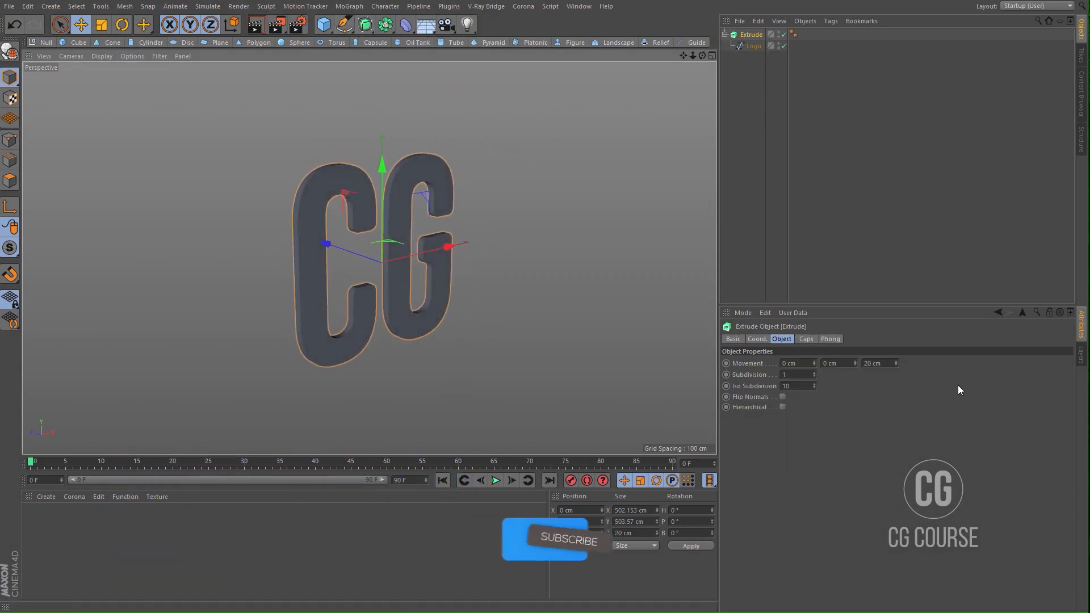
{"action": "left_click", "coordinate": [874, 363]}
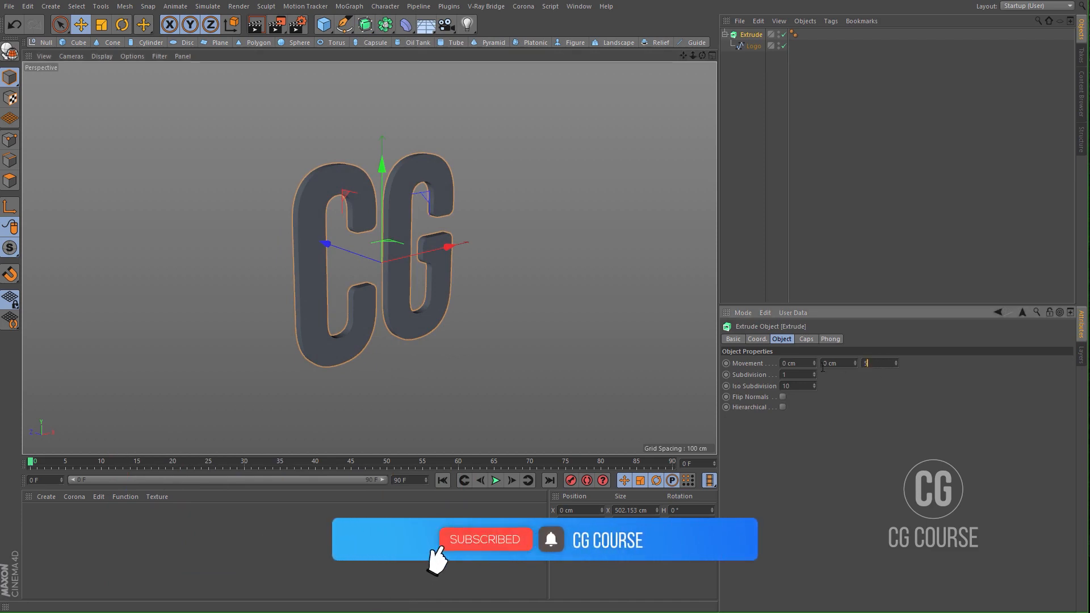
{"action": "type", "text": "50"}
{"action": "key", "text": "Return"}
Step: Set the extrusion's start cap to Fillet Cap with 5 steps and a 0.5 cm radius
{"action": "left_click_drag", "start_coordinate": [352, 276], "coordinate": [404, 270], "text": "alt"}
{"action": "left_click", "coordinate": [806, 339]}
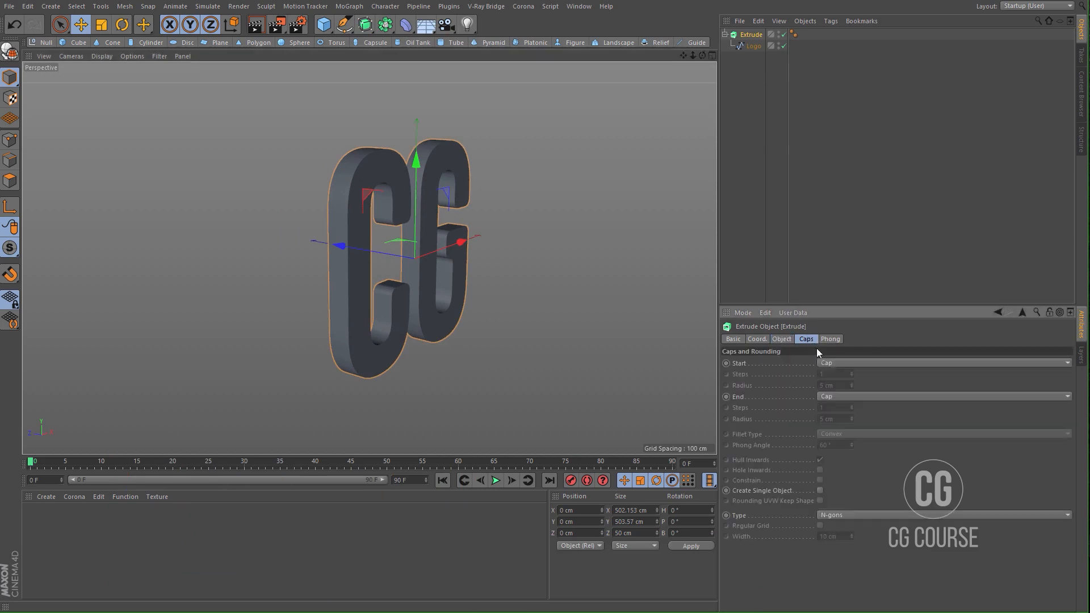
{"action": "left_click", "coordinate": [826, 363]}
{"action": "left_click", "coordinate": [833, 406]}
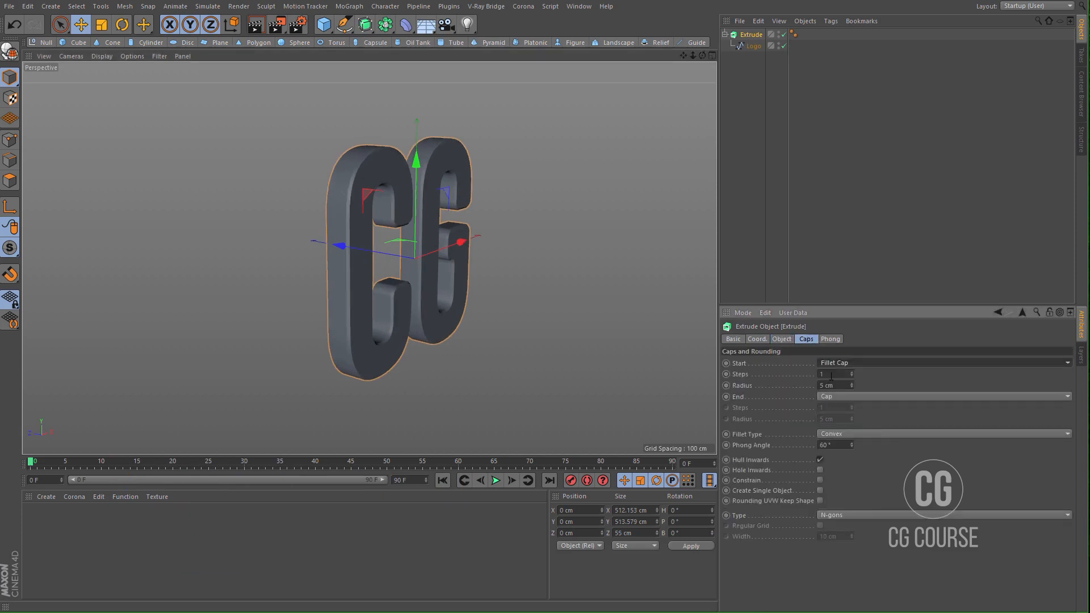
{"action": "double_click", "coordinate": [831, 376]}
{"action": "type", "text": "5"}
{"action": "key", "text": "Return"}
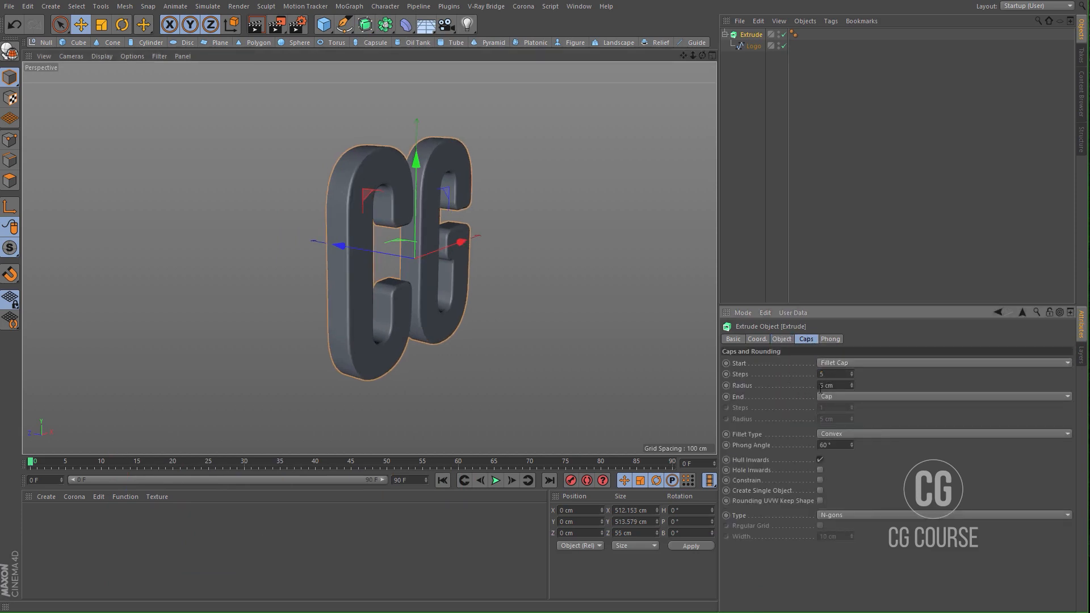
{"action": "type", "text": "0."}
{"action": "key", "text": "Return"}
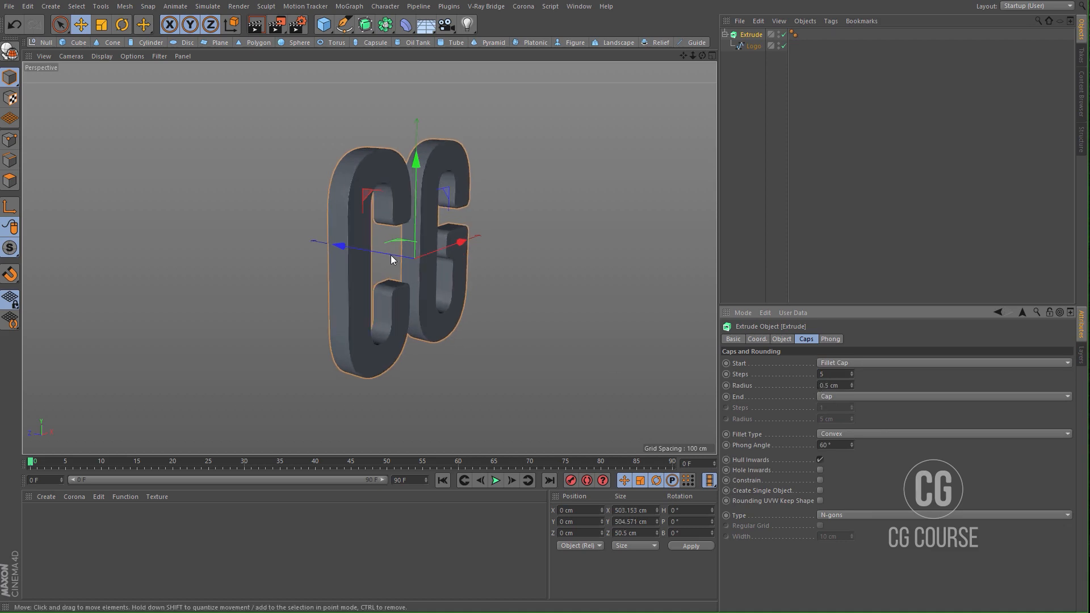
Step: Set the extrusion's end cap to Fillet Cap with 5 steps and a 0.5 cm radius, and deselect the object
{"action": "right_click_drag", "start_coordinate": [366, 231], "coordinate": [391, 182], "text": "alt"}
{"action": "mouse_move", "coordinate": [338, 213]}
{"action": "left_mouse_down", "text": "alt"}
{"action": "mouse_move", "coordinate": [325, 218]}
{"action": "mouse_move", "coordinate": [348, 215]}
{"action": "left_mouse_up", "text": "alt"}
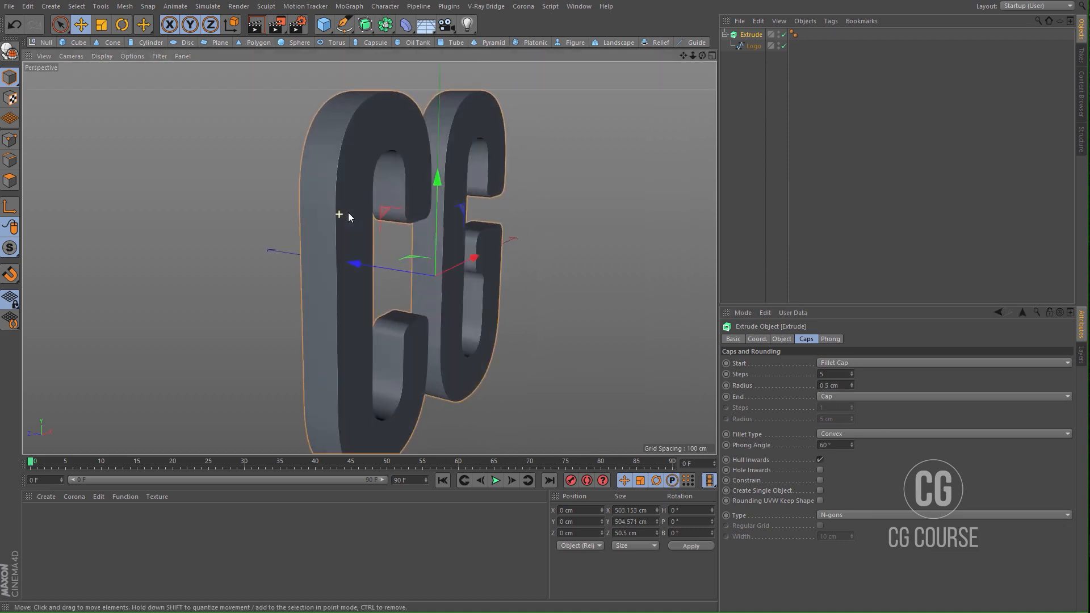
{"action": "left_click", "coordinate": [835, 397]}
{"action": "left_click", "coordinate": [834, 441]}
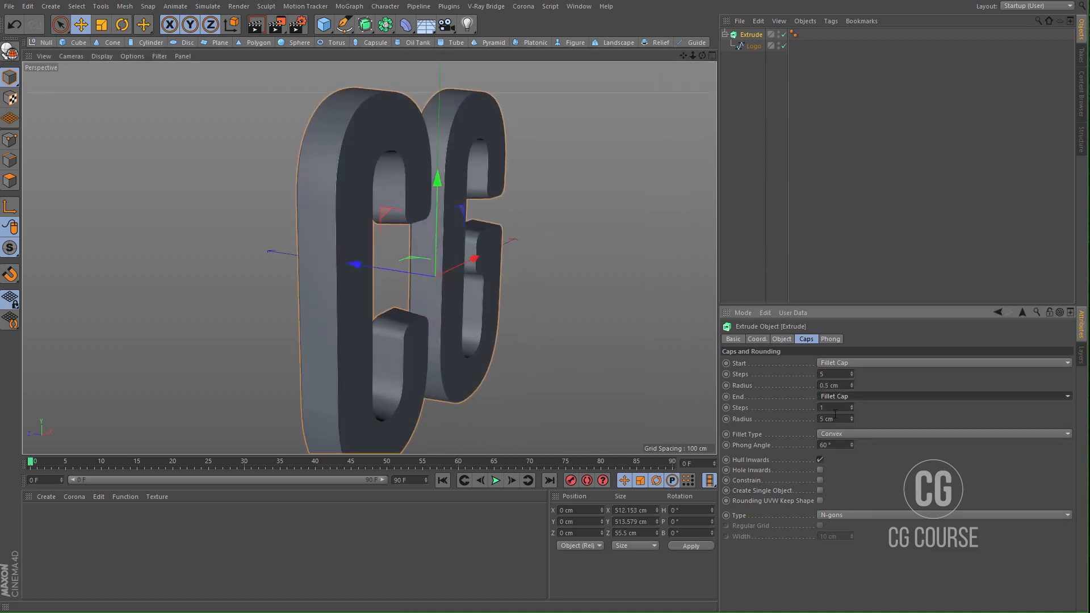
{"action": "double_click", "coordinate": [836, 408]}
{"action": "type", "text": "5"}
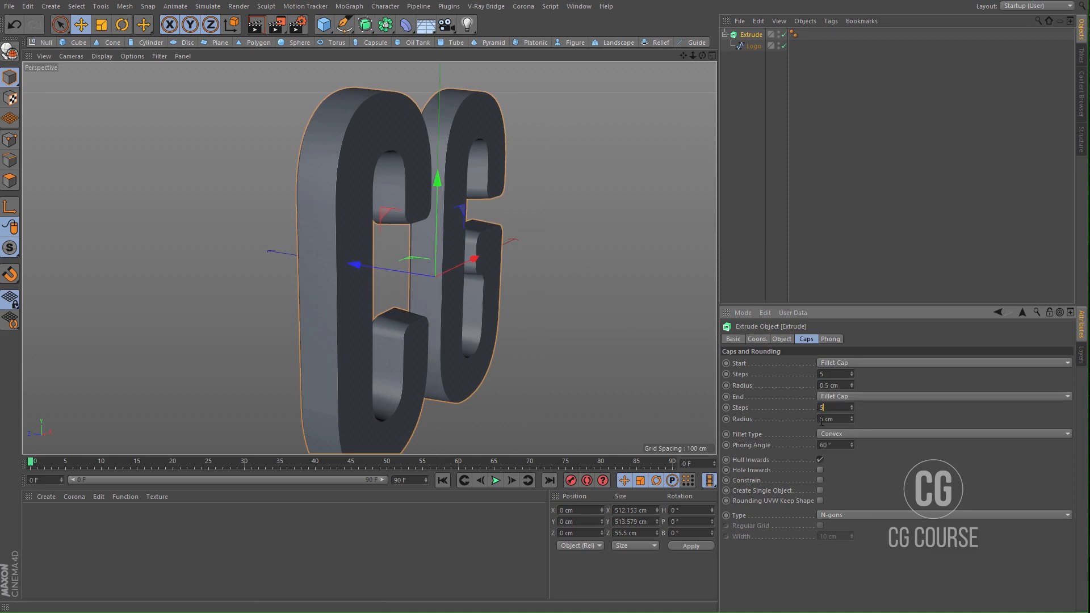
{"action": "type", "text": "0.5"}
{"action": "key", "text": "Return"}
{"action": "left_click", "coordinate": [761, 227]}
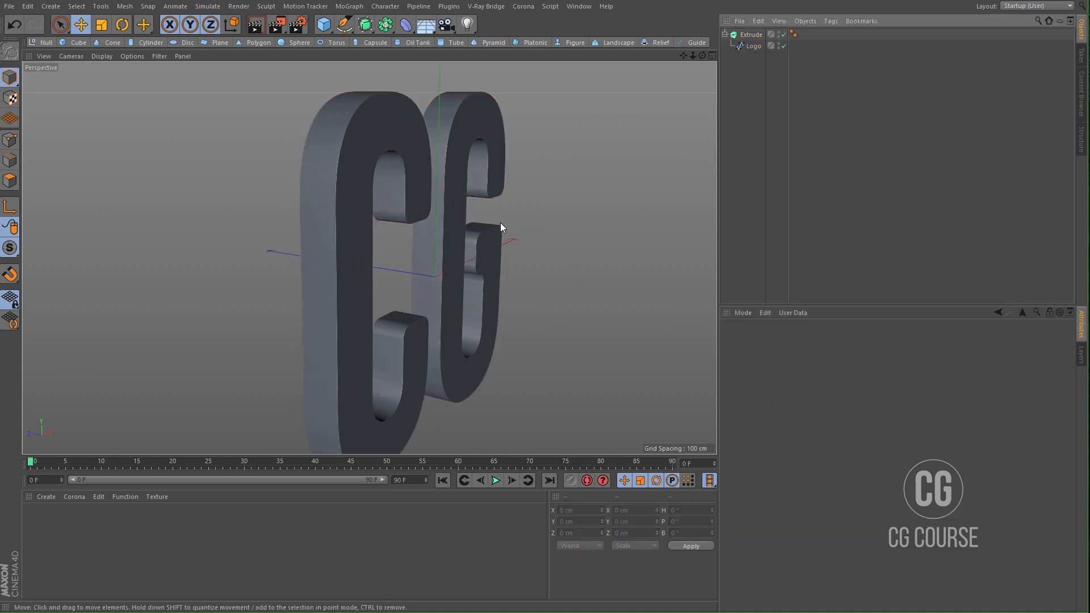
Step: Add a Tube primitive and rotate its pitch to 90° so that it faces the front like the letters
{"action": "left_click_drag", "start_coordinate": [499, 227], "coordinate": [422, 299], "text": "alt"}
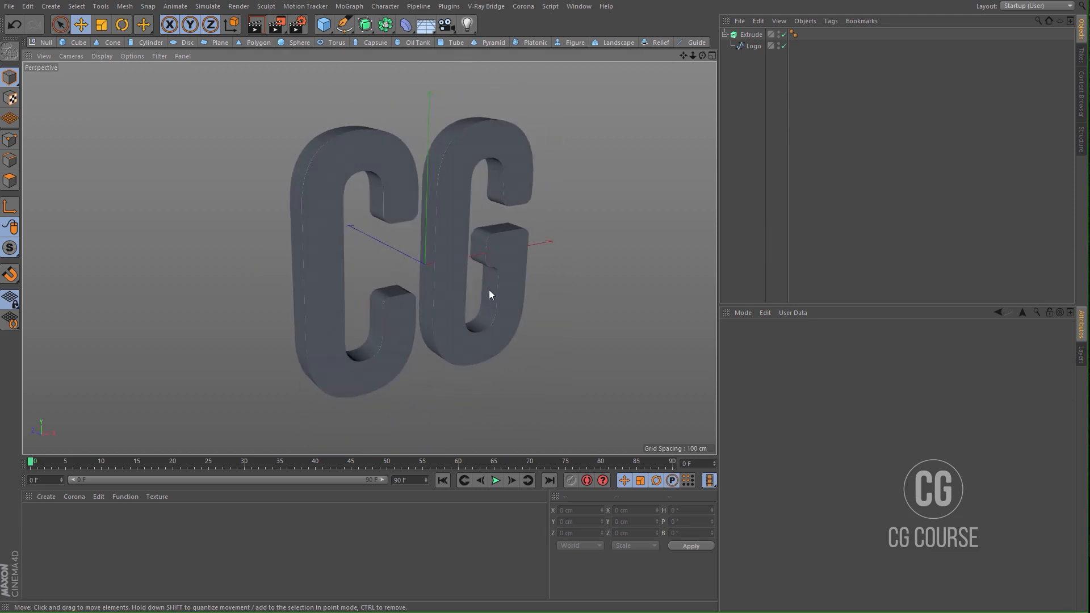
{"action": "left_click_drag", "start_coordinate": [492, 294], "coordinate": [430, 277], "text": "alt"}
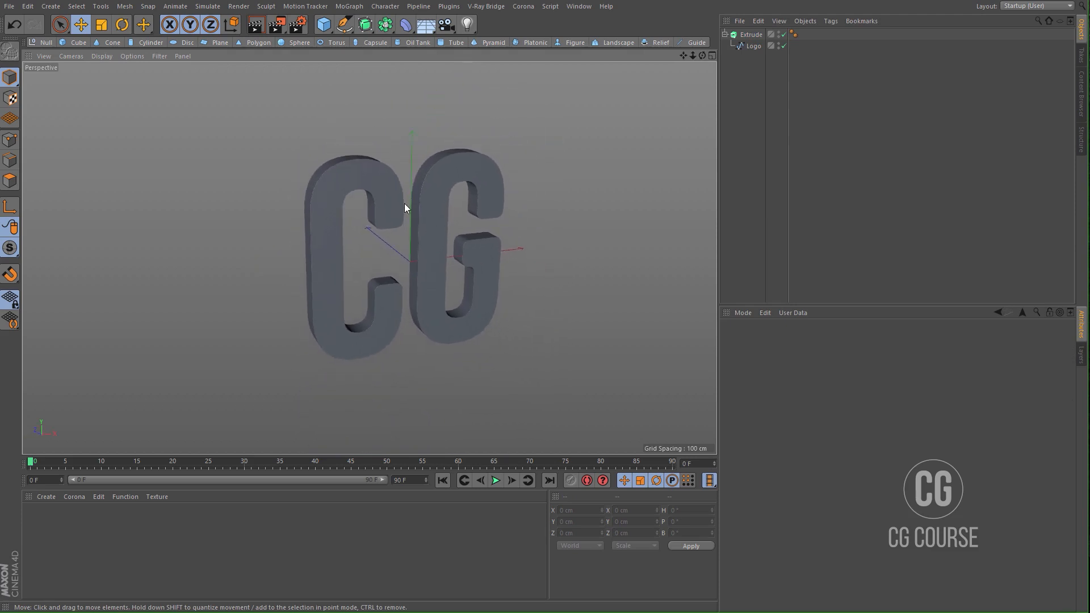
{"action": "left_click", "coordinate": [457, 44]}
{"action": "left_click_drag", "start_coordinate": [439, 159], "coordinate": [415, 305], "text": "alt"}
{"action": "key", "text": "r"}
Step: Scale the tube uniformly in the front view to about 786 cm in diameter so it encircles the letters
{"action": "middle_click", "coordinate": [448, 243]}
{"action": "middle_click", "coordinate": [480, 322]}
{"action": "middle_click_drag", "start_coordinate": [428, 363], "coordinate": [555, 491], "text": "alt"}
{"action": "middle_click_drag", "start_coordinate": [296, 152], "coordinate": [424, 282], "text": "alt"}
{"action": "scroll", "coordinate": [423, 283], "scroll_direction": "up", "scroll_amount": 2}
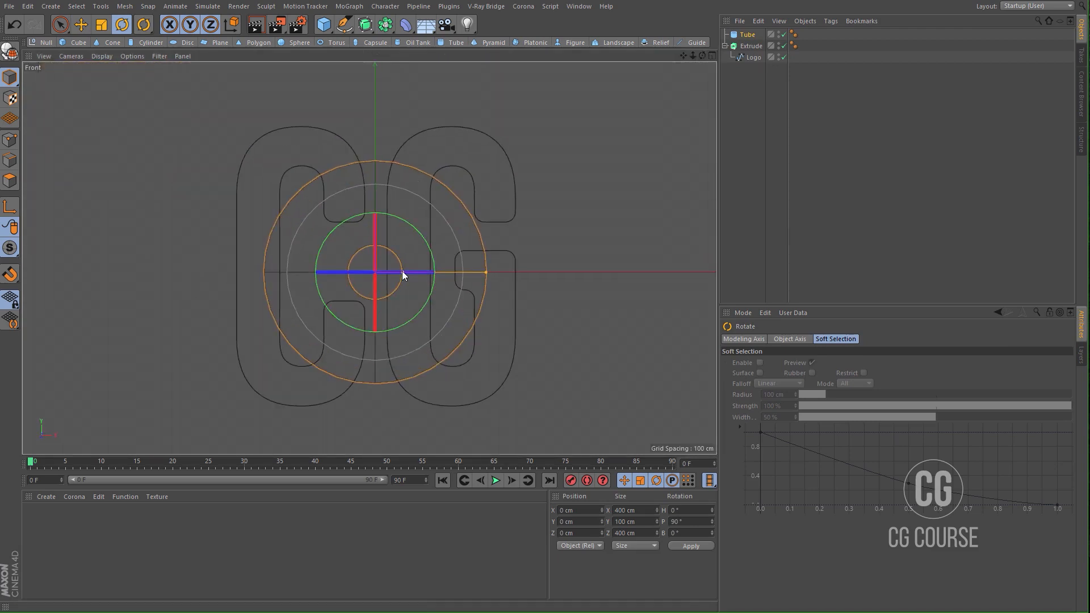
{"action": "left_click_drag", "start_coordinate": [402, 272], "coordinate": [483, 288]}
{"action": "key", "text": "t"}
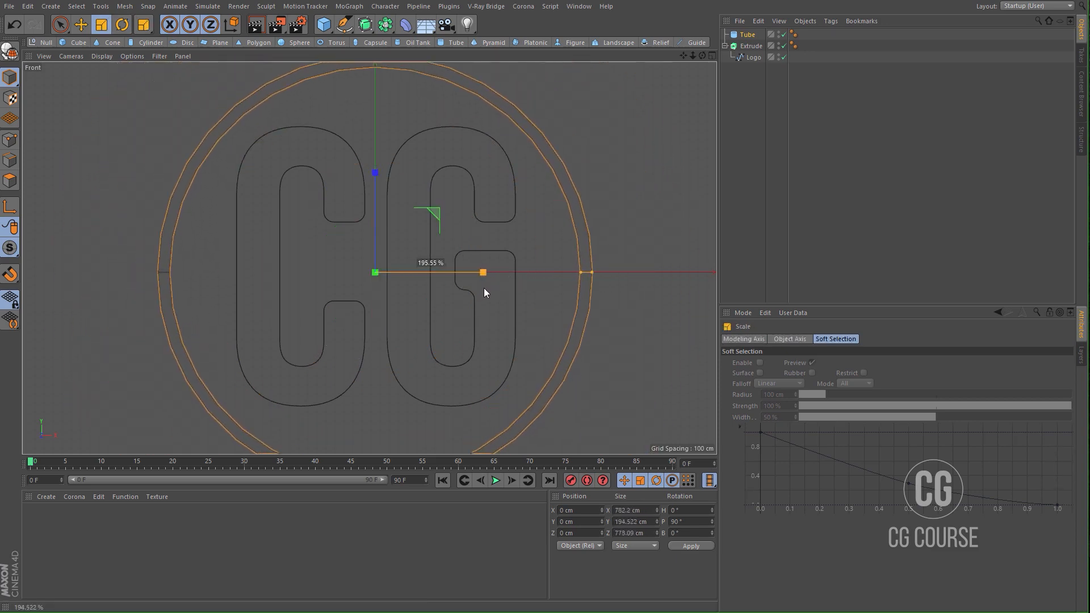
Step: Set the tube's rotation segments to 100 and its height to 50 cm
{"action": "middle_click", "coordinate": [483, 288]}
{"action": "left_click_drag", "start_coordinate": [543, 355], "coordinate": [553, 355], "text": "alt"}
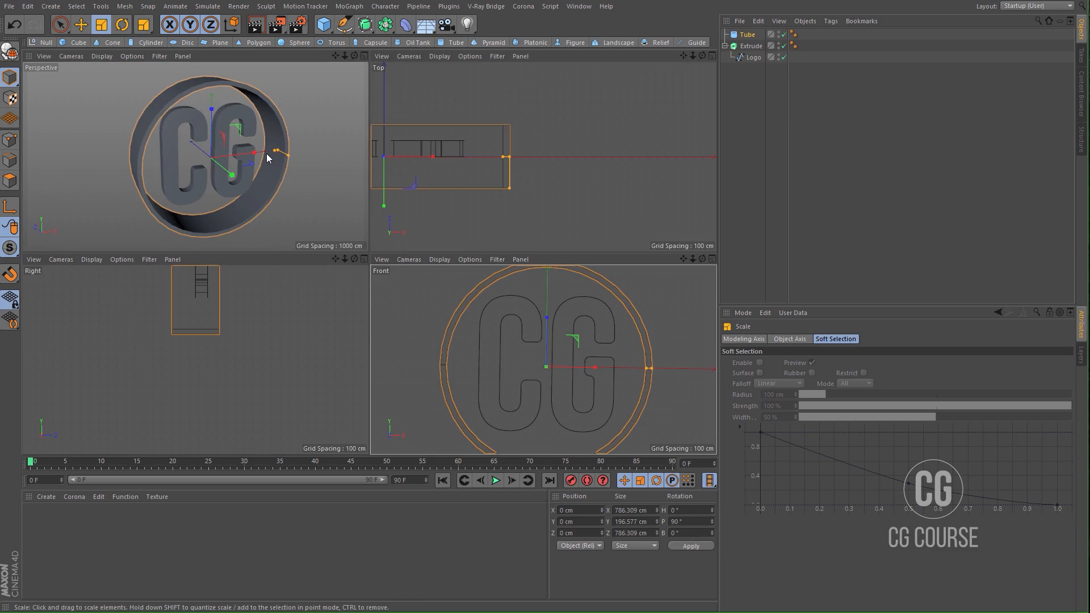
{"action": "left_click_drag", "start_coordinate": [267, 159], "coordinate": [310, 170], "text": "alt"}
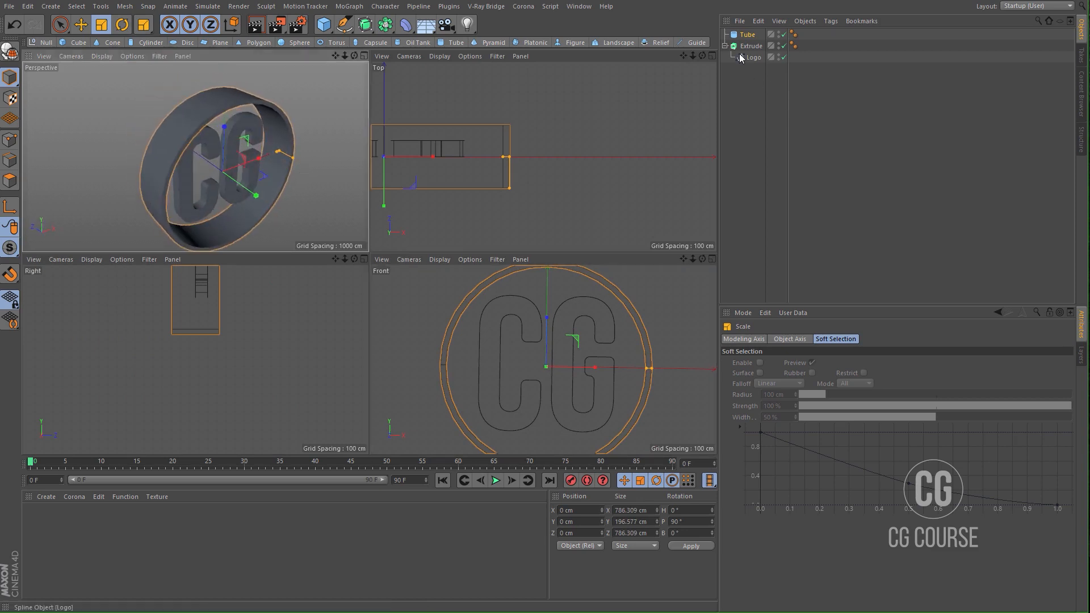
{"action": "left_click", "coordinate": [747, 34]}
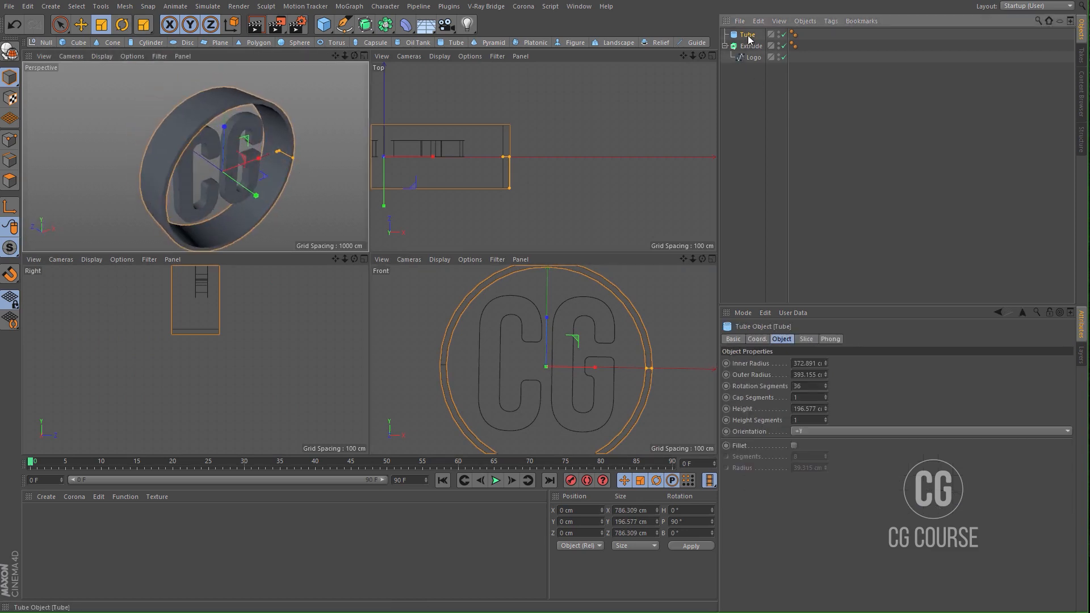
{"action": "left_click", "coordinate": [806, 386]}
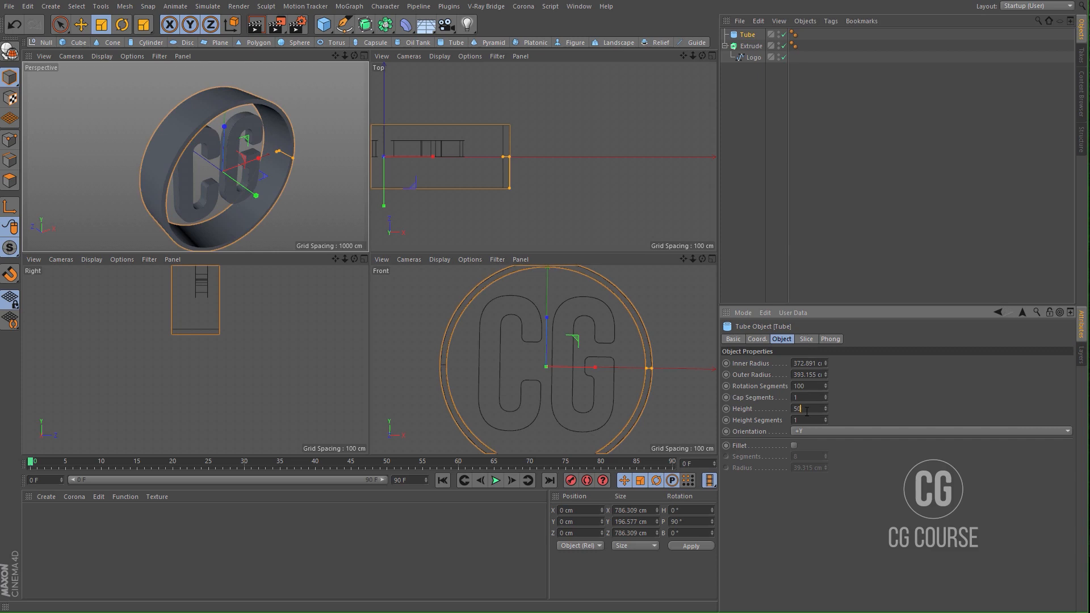
{"action": "left_click", "coordinate": [806, 409]}
{"action": "type", "text": "50"}
{"action": "key", "text": "Return"}
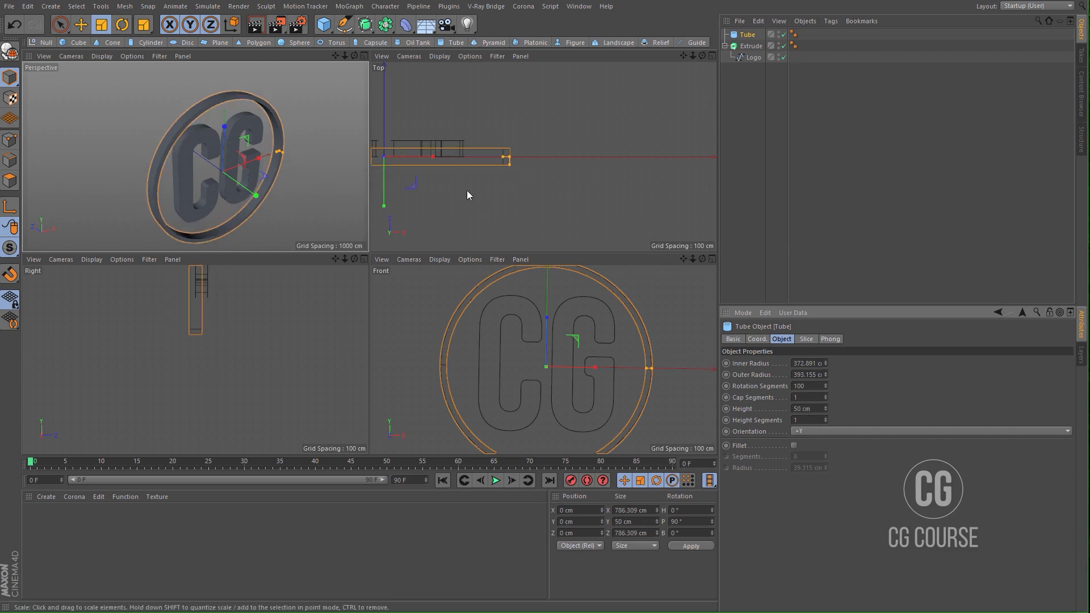
Step: Move the tube about 24.9 cm along Z in the top view to line it up with the letters' depth
{"action": "middle_click_drag", "start_coordinate": [466, 190], "coordinate": [550, 206], "text": "alt"}
{"action": "key", "text": "e"}
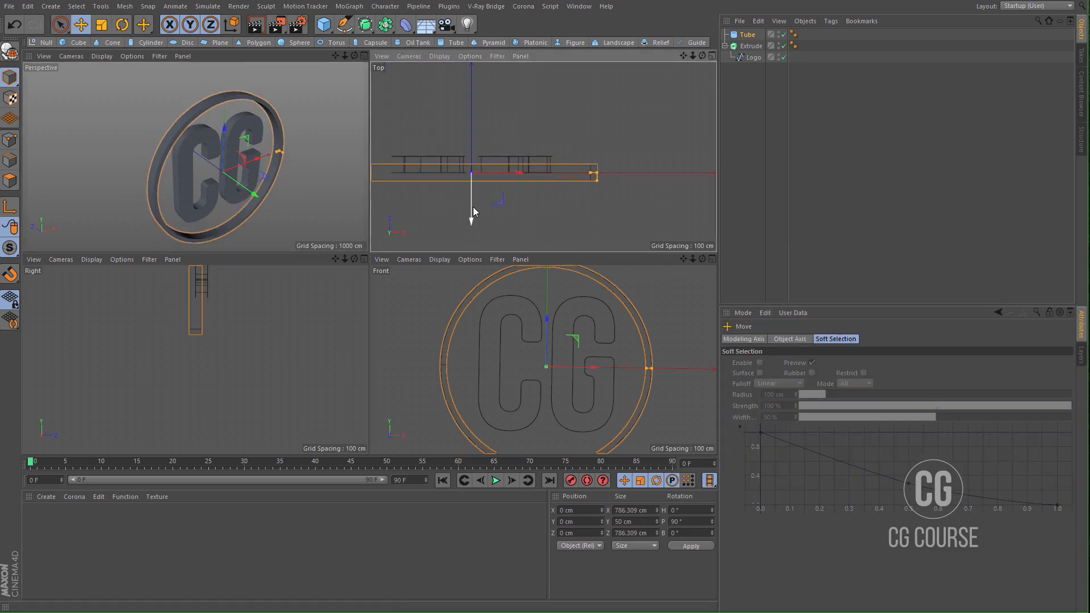
{"action": "left_click_drag", "start_coordinate": [472, 207], "coordinate": [473, 199]}
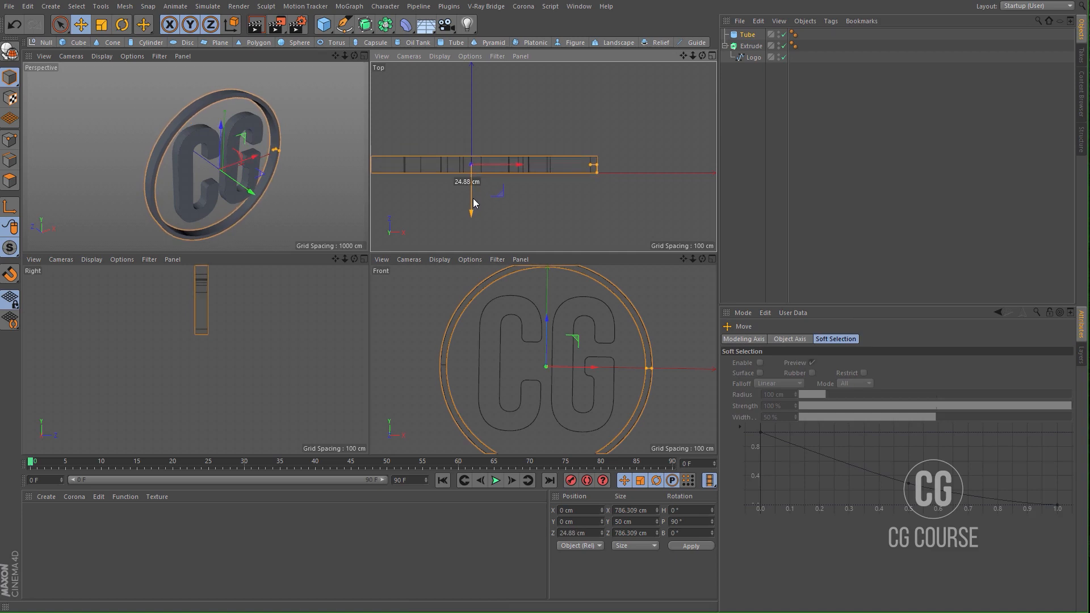
Step: Thicken the ring inward by reducing the tube's inner radius to about 362 cm
{"action": "middle_click", "coordinate": [227, 175]}
{"action": "left_click_drag", "start_coordinate": [344, 239], "coordinate": [415, 284], "text": "alt"}
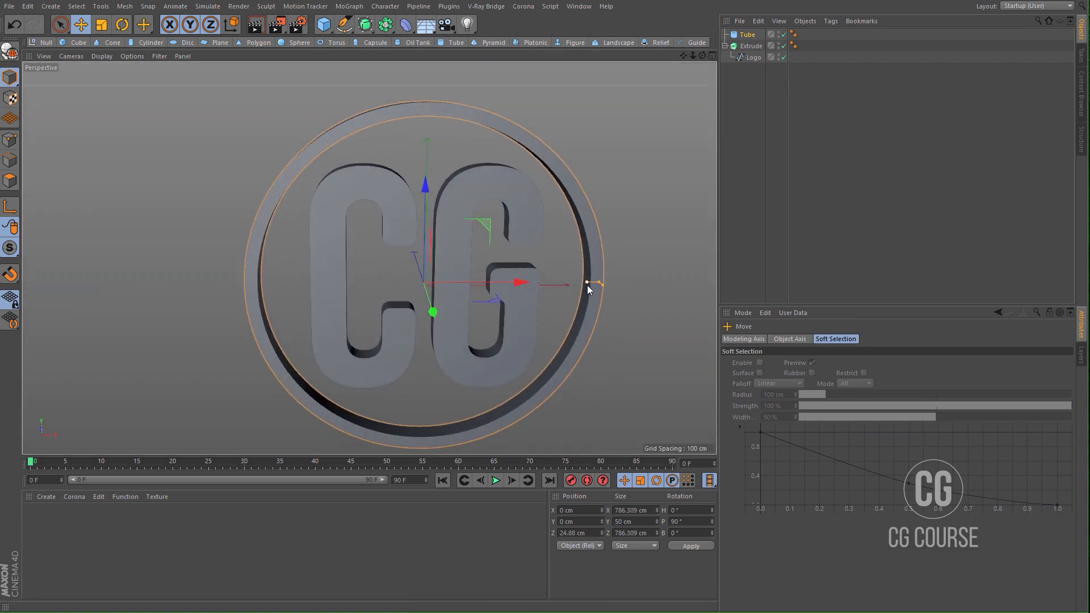
{"action": "left_click_drag", "start_coordinate": [529, 303], "coordinate": [510, 286], "text": "alt"}
Step: Enable the tube's fillet with 5 segments and a 0.5 cm radius, and deselect the tube
{"action": "left_click", "coordinate": [745, 36]}
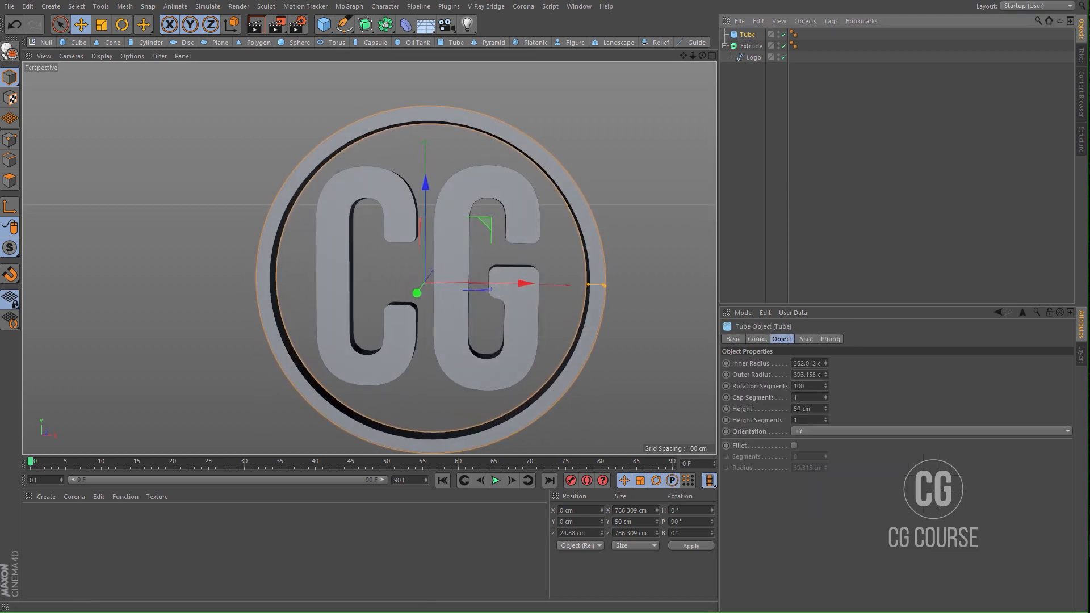
{"action": "left_click", "coordinate": [793, 445]}
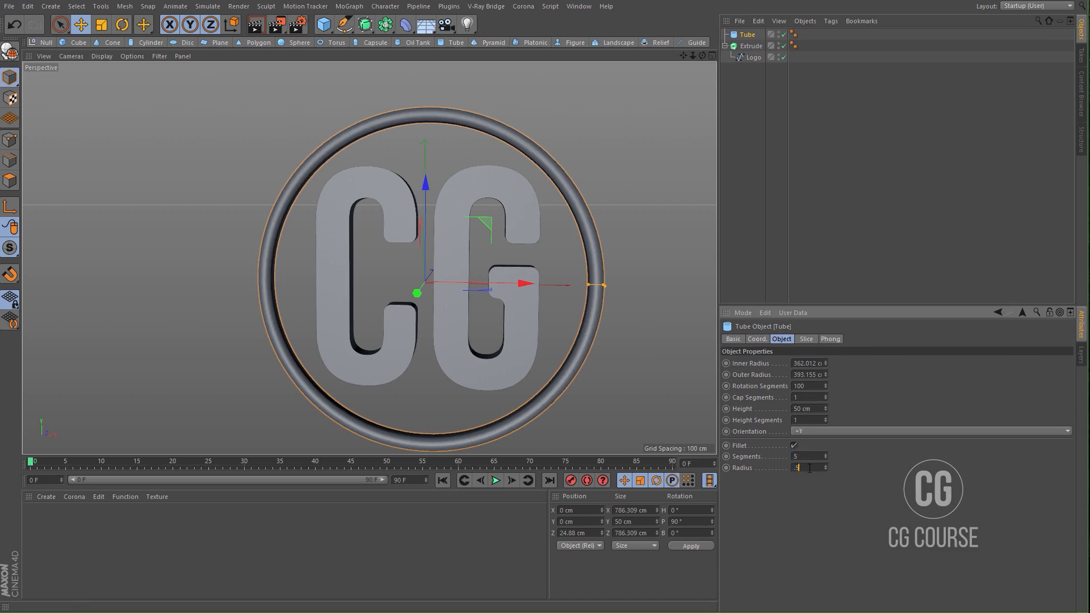
{"action": "key", "text": "Return"}
{"action": "left_click", "coordinate": [750, 262]}
{"action": "left_click_drag", "start_coordinate": [350, 163], "coordinate": [435, 177], "text": "alt"}
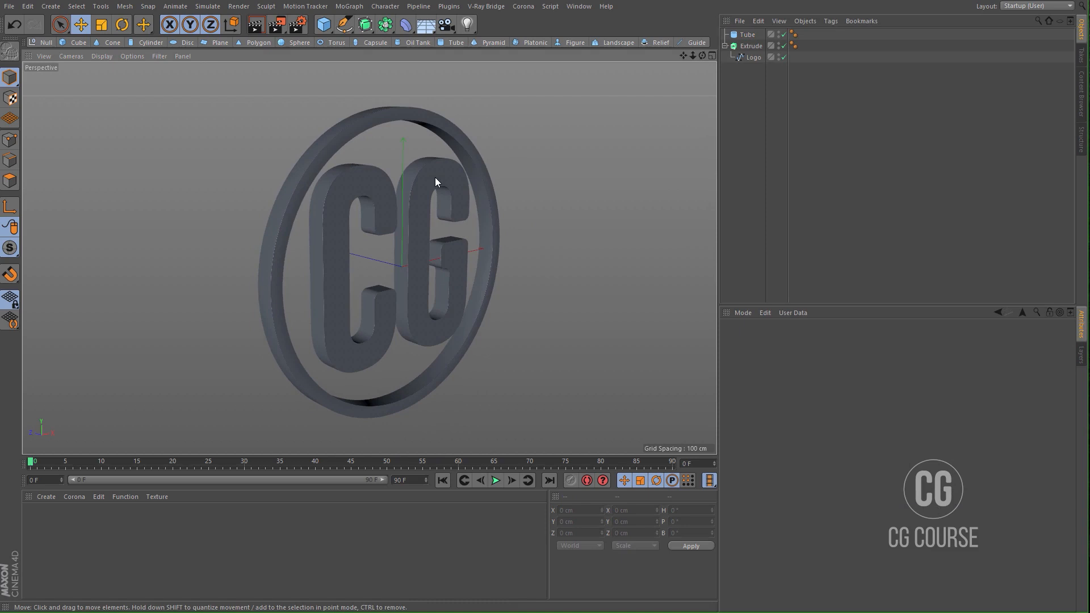
Step: Duplicate the tube and scale the copy uniformly to about 893 cm in diameter as a second, outer ring
{"action": "left_click", "coordinate": [746, 35]}
{"action": "left_click_drag", "start_coordinate": [748, 35], "coordinate": [748, 33], "text": "ctrl"}
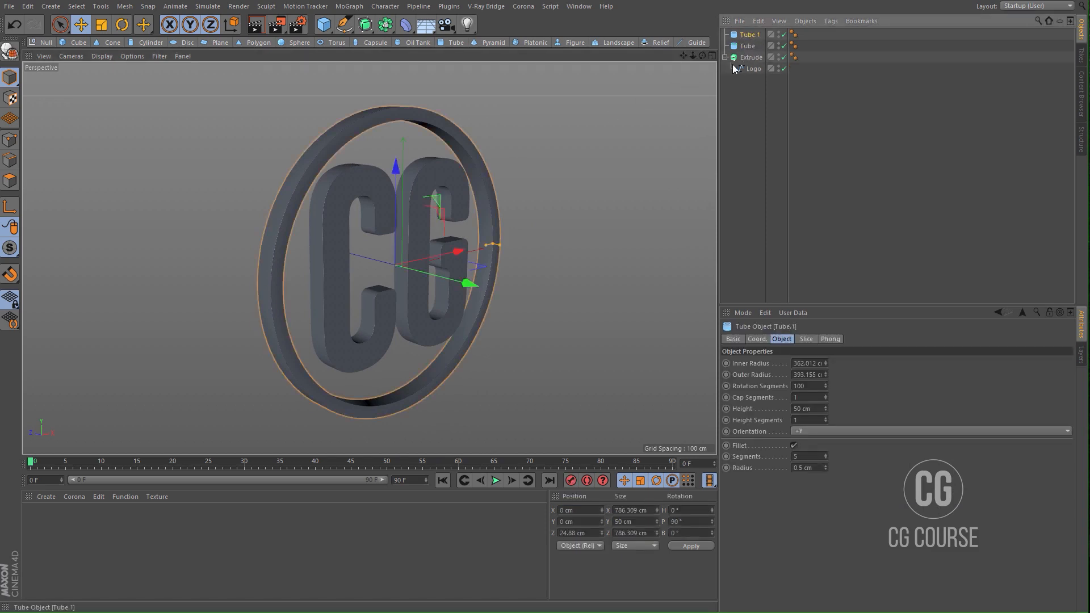
{"action": "key", "text": "t"}
{"action": "left_click_drag", "start_coordinate": [439, 260], "coordinate": [419, 260], "text": "alt"}
{"action": "left_click_drag", "start_coordinate": [386, 314], "coordinate": [492, 303]}
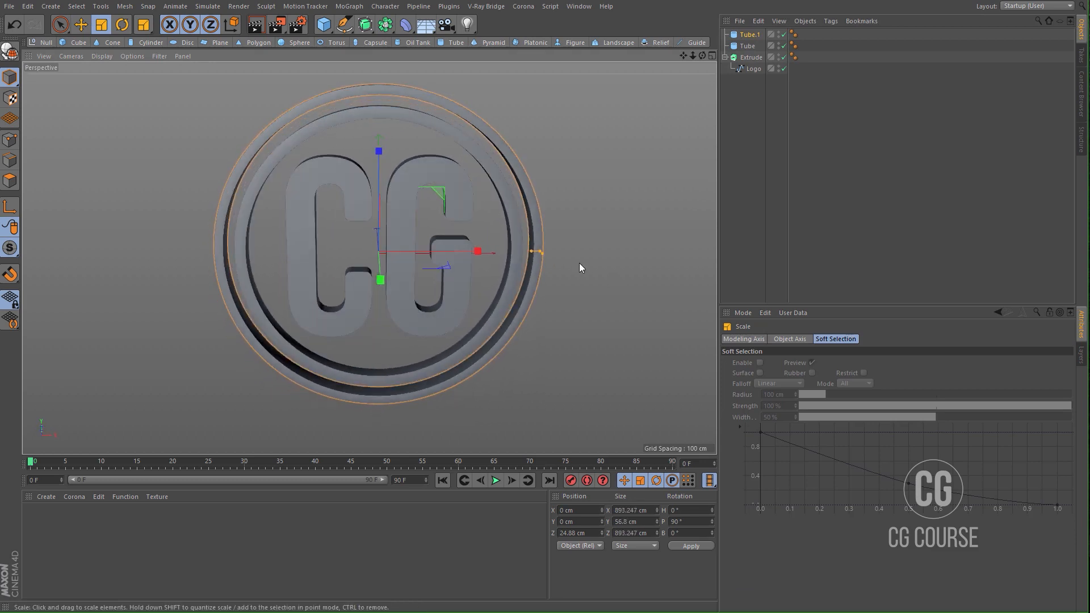
{"action": "left_click_drag", "start_coordinate": [579, 263], "coordinate": [441, 316]}
{"action": "key", "text": "ctrl+z"}
{"action": "left_click", "coordinate": [812, 170]}
Step: Add a MoText object and set its alignment to Middle
{"action": "left_click", "coordinate": [348, 6]}
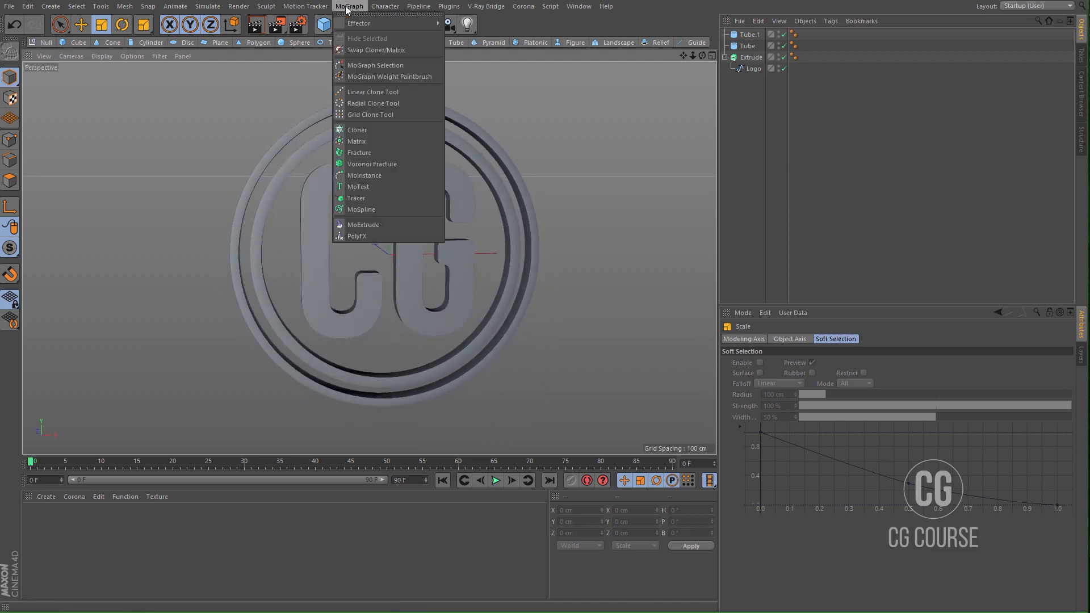
{"action": "left_click", "coordinate": [370, 190]}
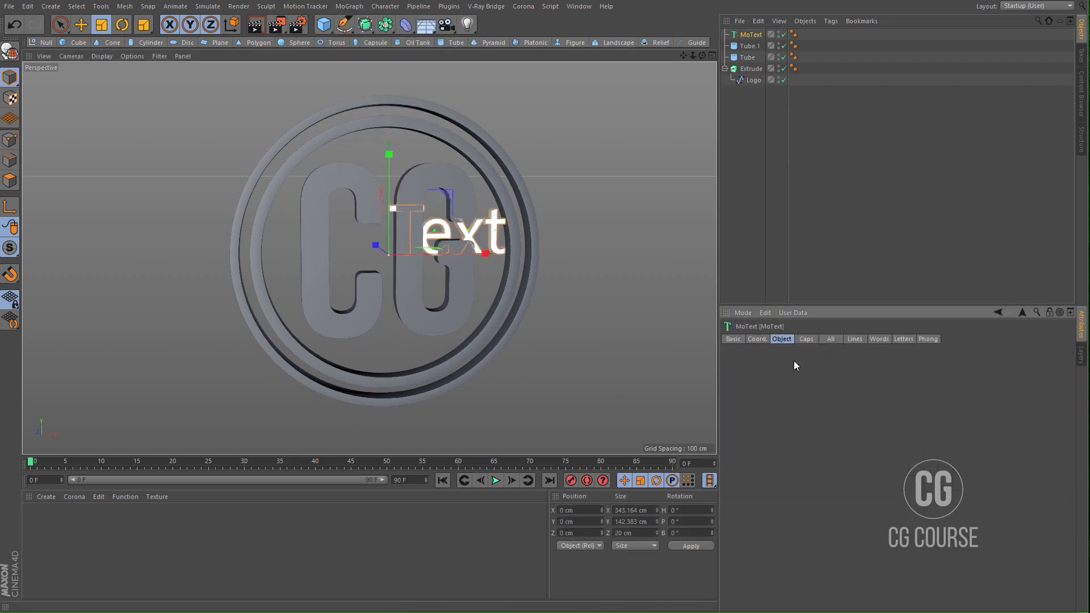
{"action": "left_click", "coordinate": [781, 339]}
{"action": "left_click", "coordinate": [809, 450]}
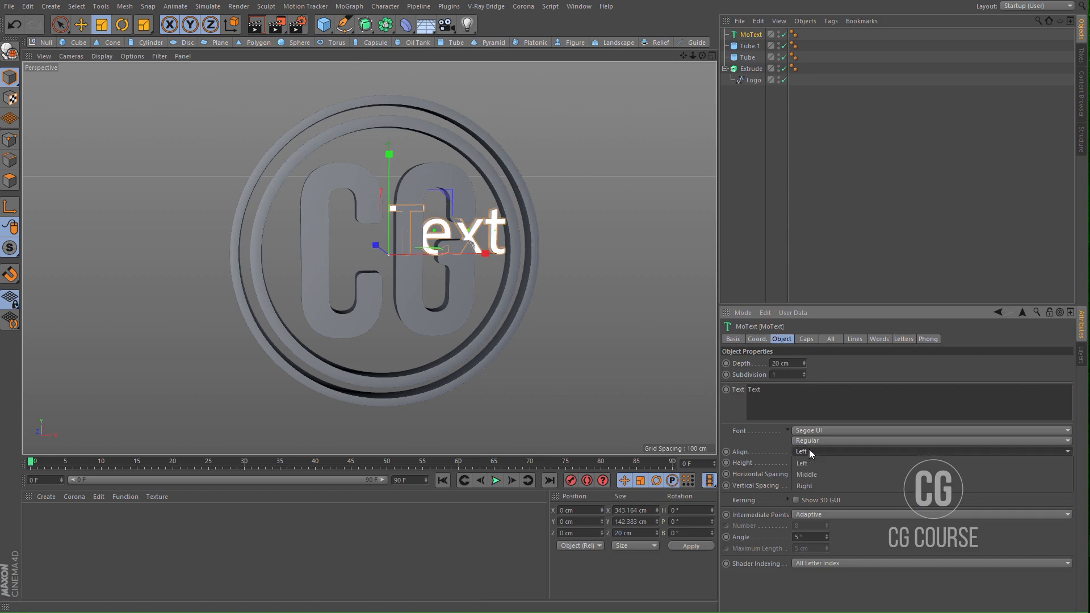
{"action": "left_click", "coordinate": [809, 470]}
Step: Set the MoText's content to "CG COURSE" and its font to Nexa Bold
{"action": "double_click", "coordinate": [742, 392]}
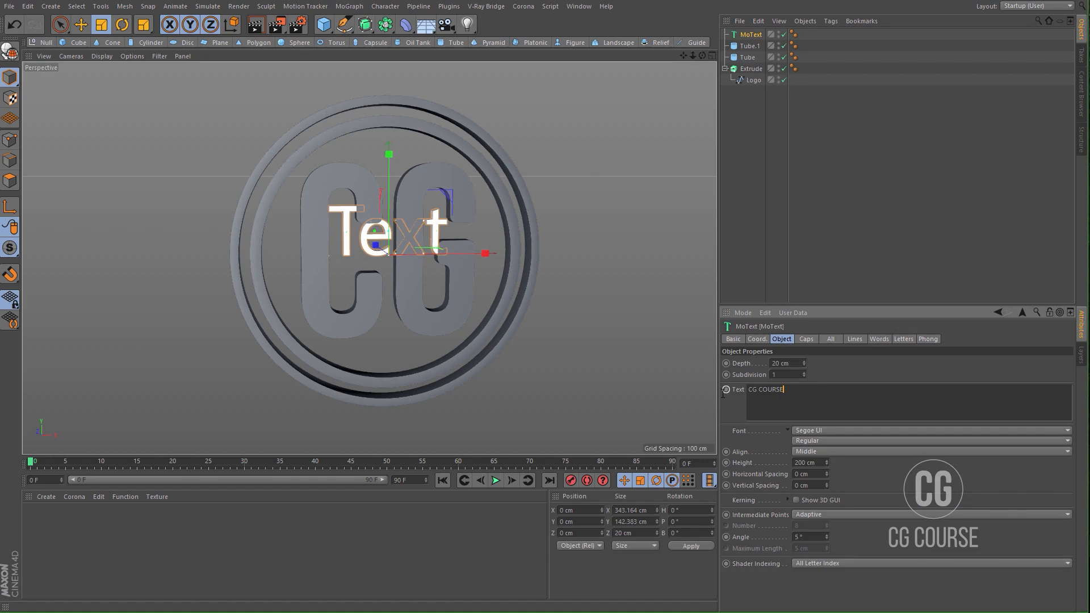
{"action": "type", "text": "CG COURSE"}
{"action": "left_click", "coordinate": [852, 432]}
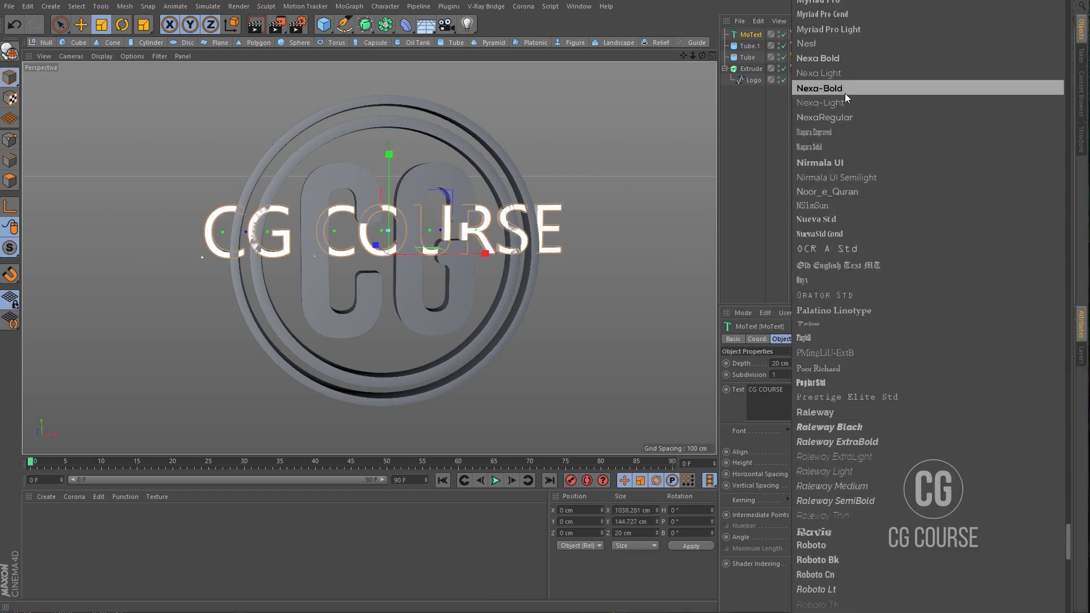
{"action": "left_click", "coordinate": [836, 59]}
Step: Move the CG COURSE text straight down until it sits clear below the rings, at about -684 cm in Y
{"action": "key", "text": "e"}
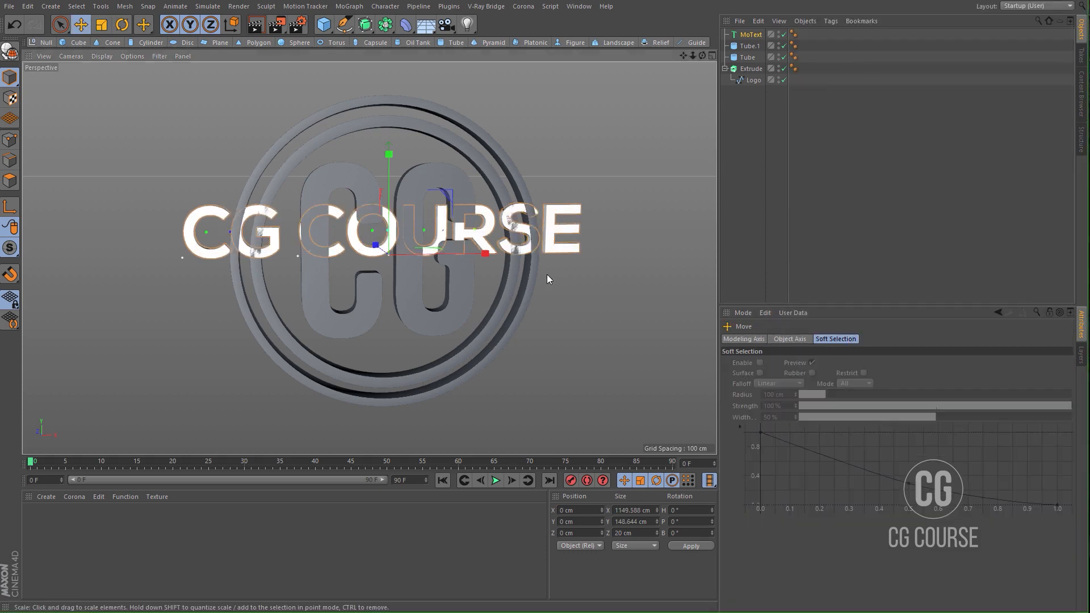
{"action": "left_click_drag", "start_coordinate": [387, 162], "coordinate": [381, 307]}
{"action": "middle_click_drag", "start_coordinate": [382, 310], "coordinate": [385, 233], "text": "alt"}
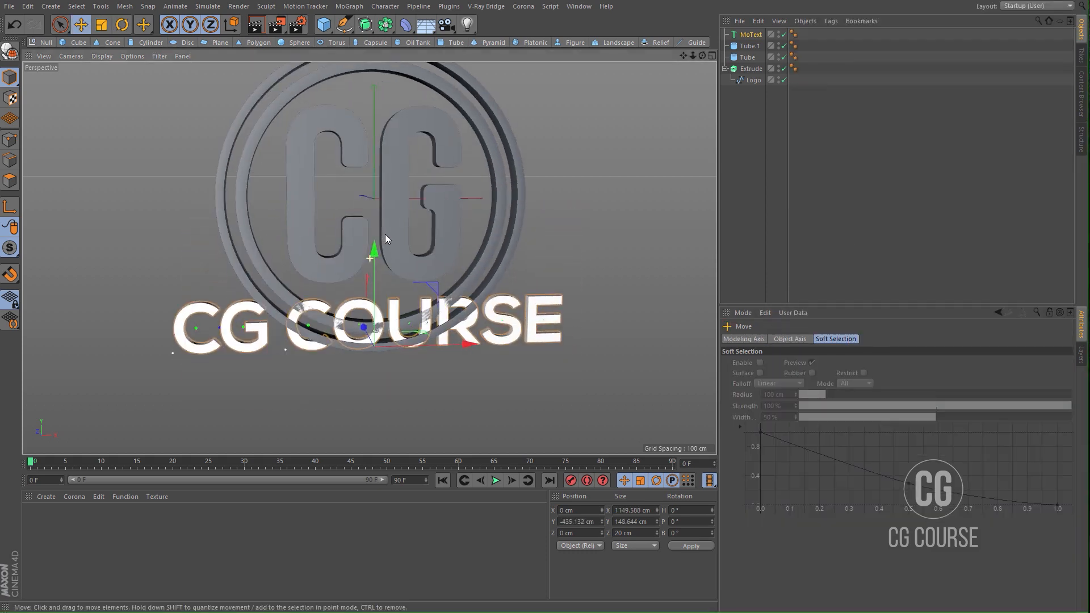
{"action": "left_click_drag", "start_coordinate": [374, 250], "coordinate": [375, 261]}
{"action": "middle_click", "coordinate": [418, 261]}
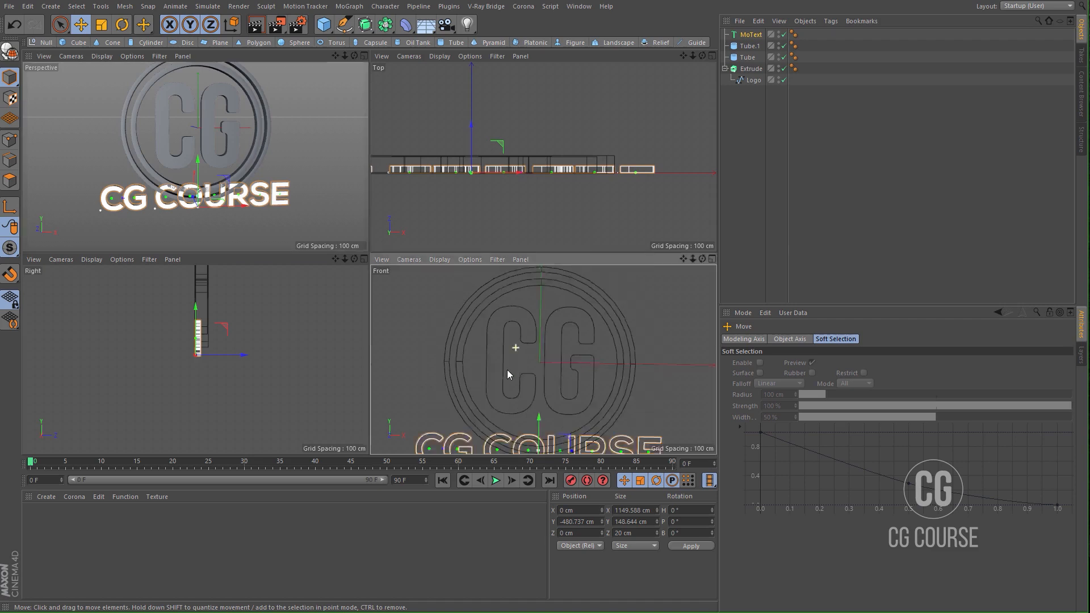
{"action": "scroll", "coordinate": [507, 370], "scroll_direction": "down", "scroll_amount": 4}
{"action": "left_click_drag", "start_coordinate": [526, 329], "coordinate": [525, 358]}
Step: Scale the text uniformly to about 1027 cm wide and raise it slightly to about -674 cm in Y
{"action": "key", "text": "t"}
{"action": "left_click_drag", "start_coordinate": [680, 358], "coordinate": [635, 383]}
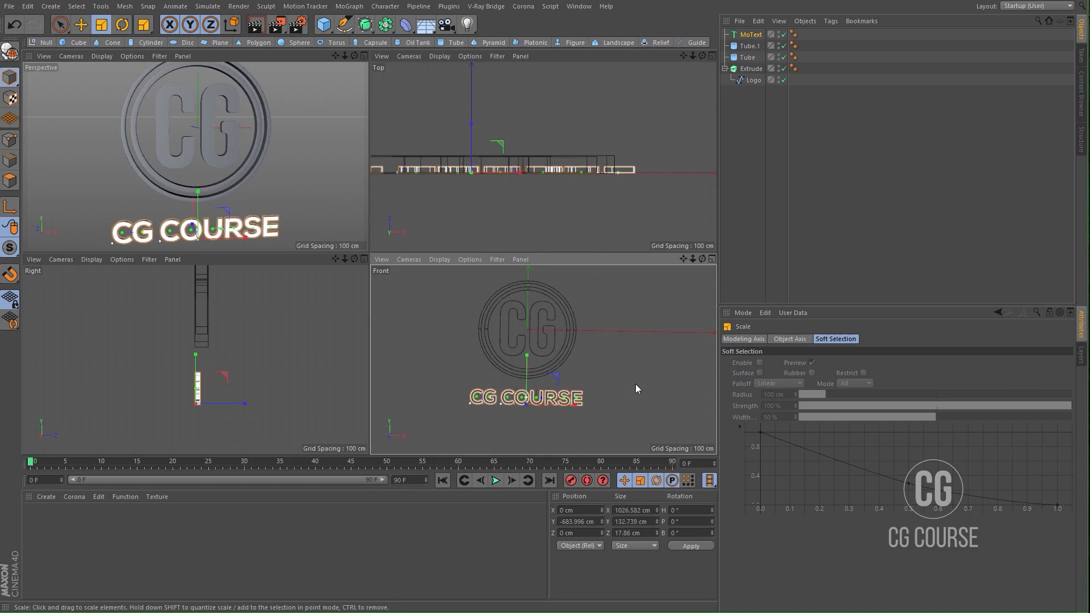
{"action": "key", "text": "e"}
{"action": "left_click_drag", "start_coordinate": [529, 385], "coordinate": [529, 380]}
Step: Set the CG COURSE text's depth to 40 cm, check it in perspective and deselect it
{"action": "middle_click", "coordinate": [285, 169]}
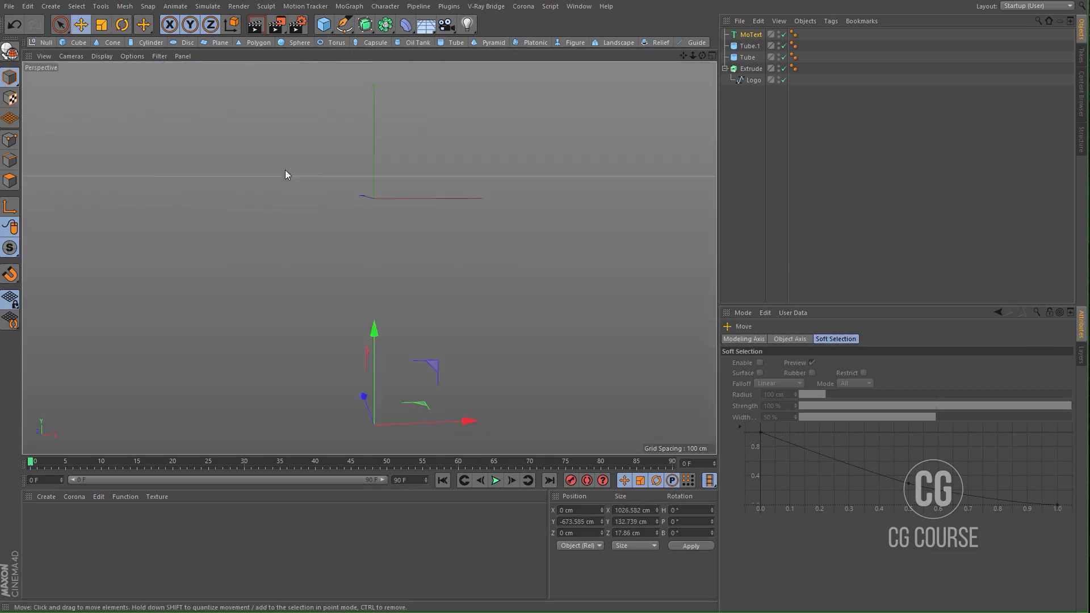
{"action": "mouse_move", "coordinate": [374, 246]}
{"action": "left_mouse_down", "text": "alt"}
{"action": "mouse_move", "coordinate": [339, 250]}
{"action": "mouse_move", "coordinate": [363, 247]}
{"action": "left_mouse_up", "text": "alt"}
{"action": "mouse_move", "coordinate": [364, 324]}
{"action": "left_mouse_down", "text": "alt"}
{"action": "mouse_move", "coordinate": [420, 332]}
{"action": "mouse_move", "coordinate": [408, 356]}
{"action": "left_mouse_up", "text": "alt"}
{"action": "middle_click_drag", "start_coordinate": [408, 356], "coordinate": [402, 309], "text": "alt"}
{"action": "left_click", "coordinate": [754, 36]}
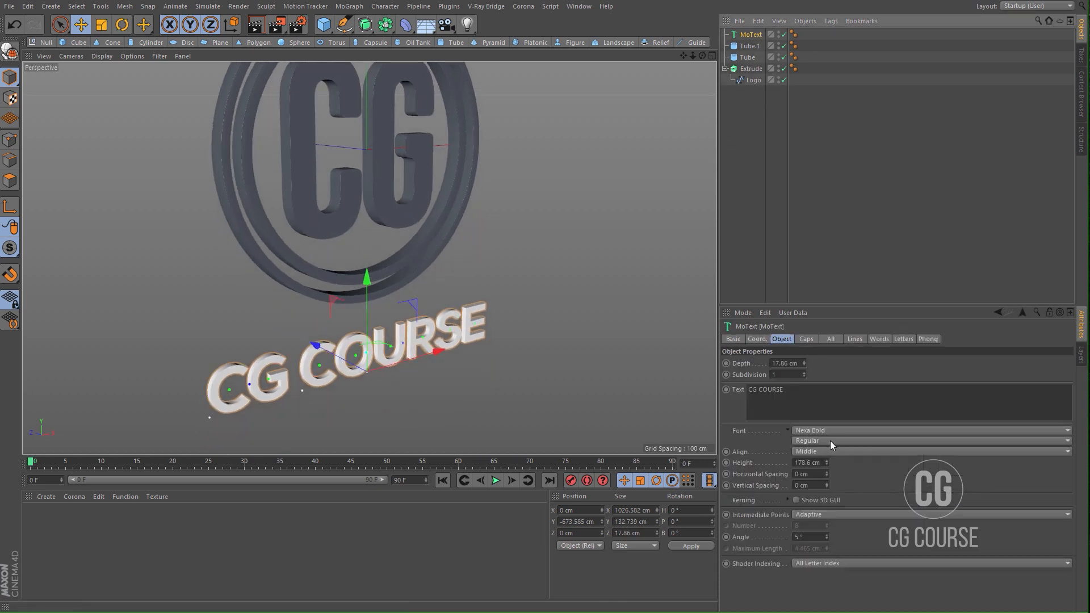
{"action": "double_click", "coordinate": [787, 364]}
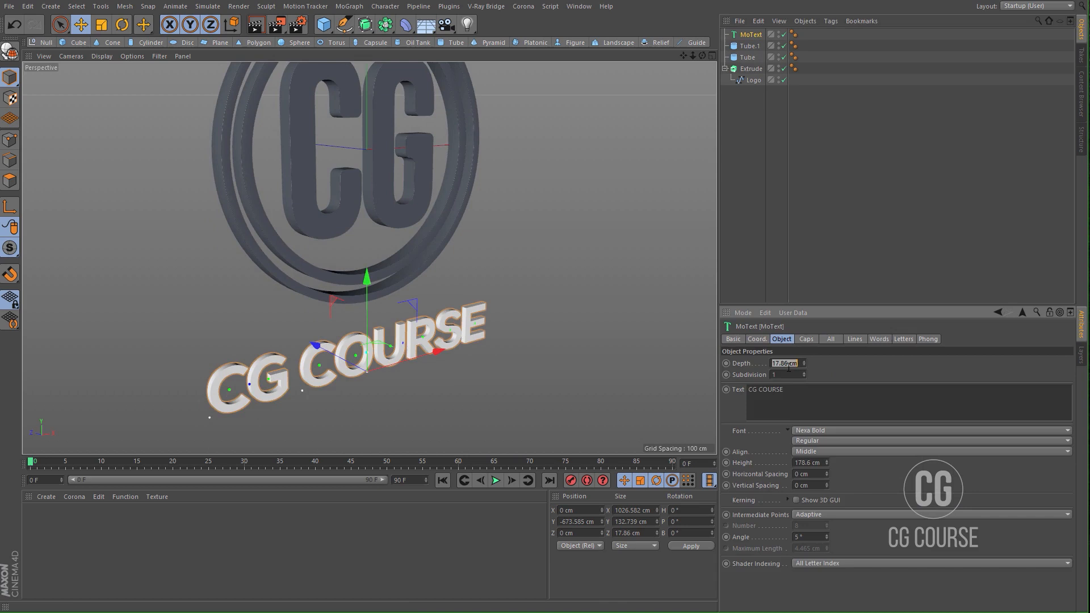
{"action": "type", "text": "40"}
{"action": "key", "text": "Return"}
{"action": "left_click_drag", "start_coordinate": [352, 359], "coordinate": [404, 325], "text": "alt"}
{"action": "middle_click_drag", "start_coordinate": [404, 324], "coordinate": [396, 330], "text": "alt"}
{"action": "left_click", "coordinate": [730, 141]}
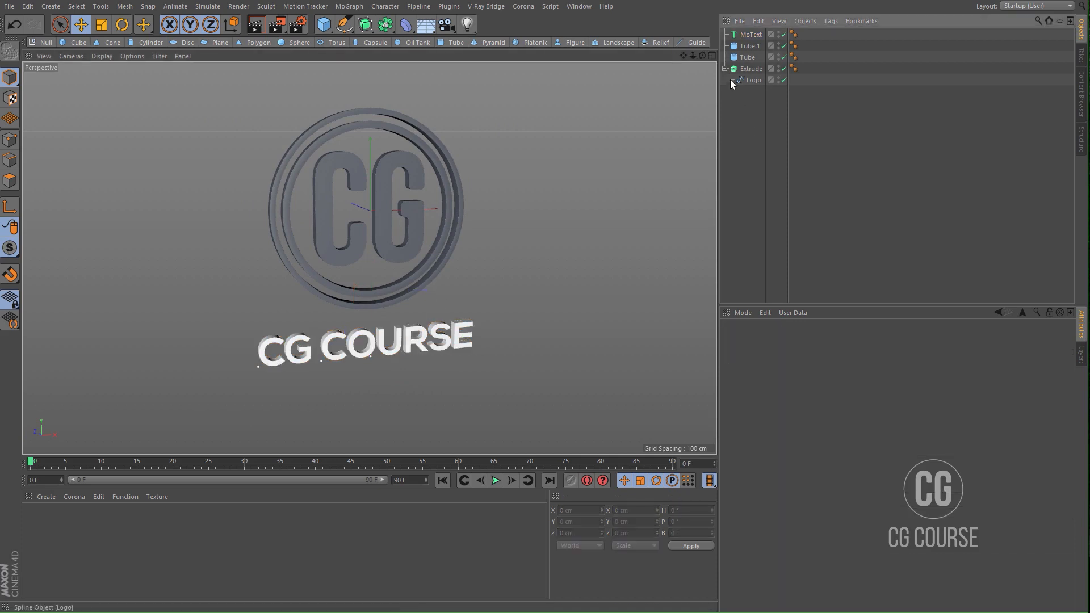
Step: Collapse the Extrude object's hierarchy and rename it as Logo
{"action": "left_click", "coordinate": [724, 68]}
{"action": "double_click", "coordinate": [748, 68]}
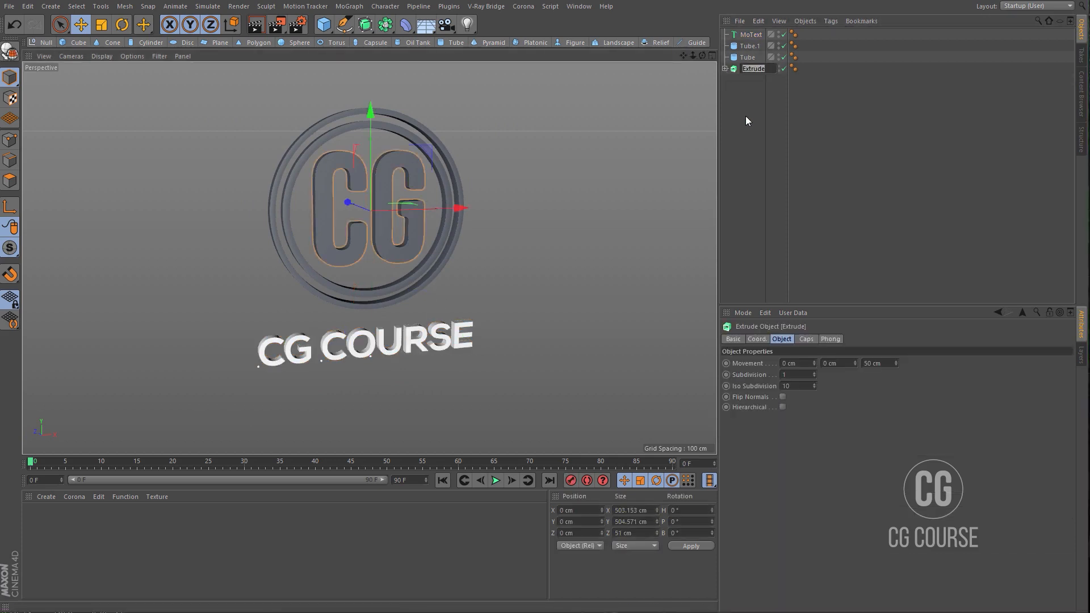
{"action": "type", "text": "Logo"}
{"action": "key", "text": "Return"}
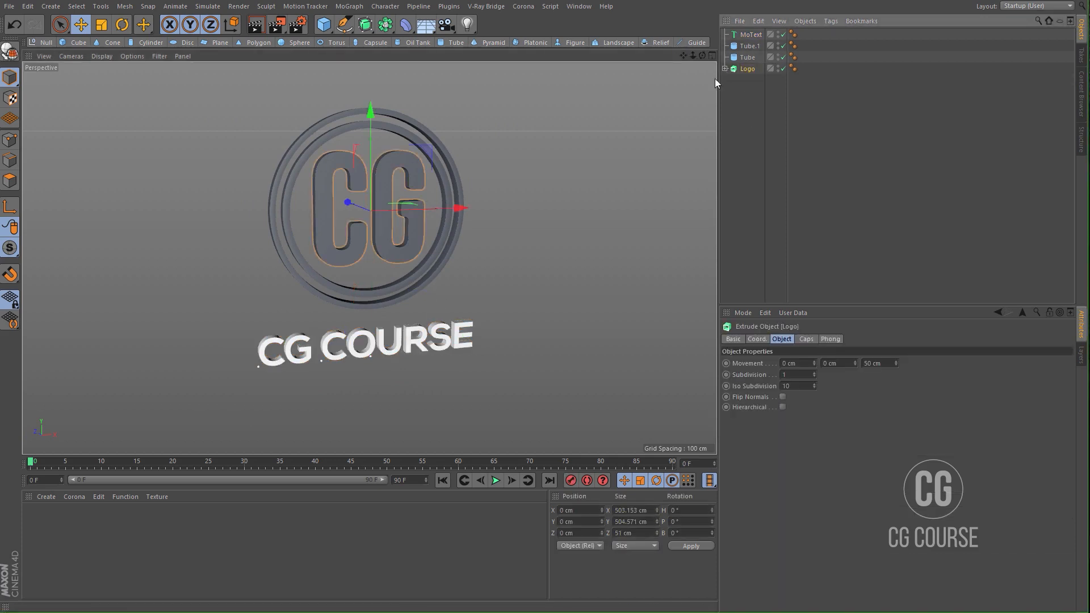
Step: Rename the inner tube as Ring-1 and the outer tube as Ring-2
{"action": "double_click", "coordinate": [748, 58]}
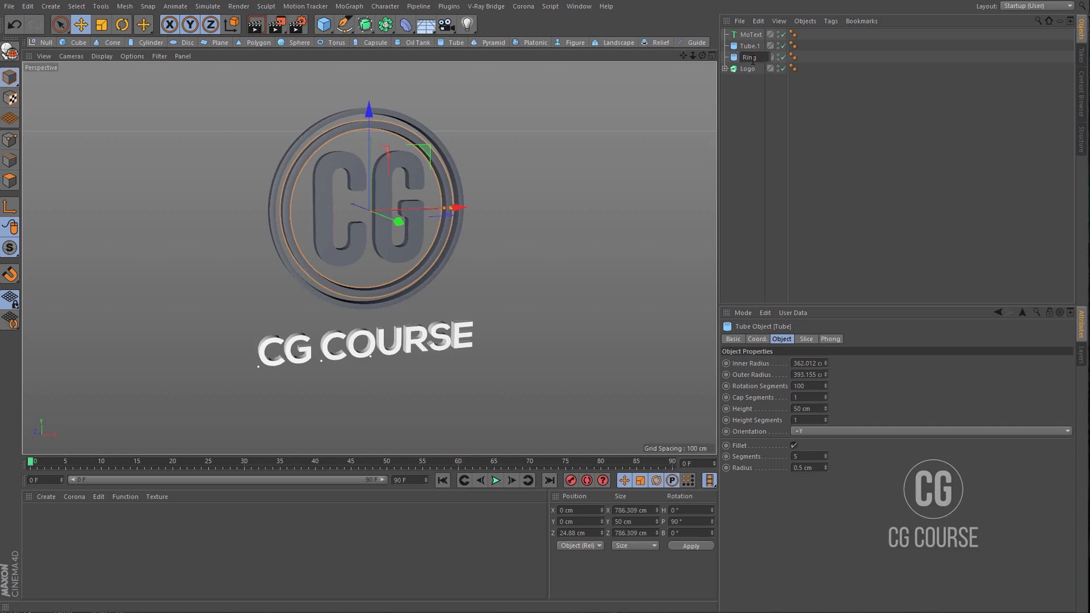
{"action": "key", "text": "Return"}
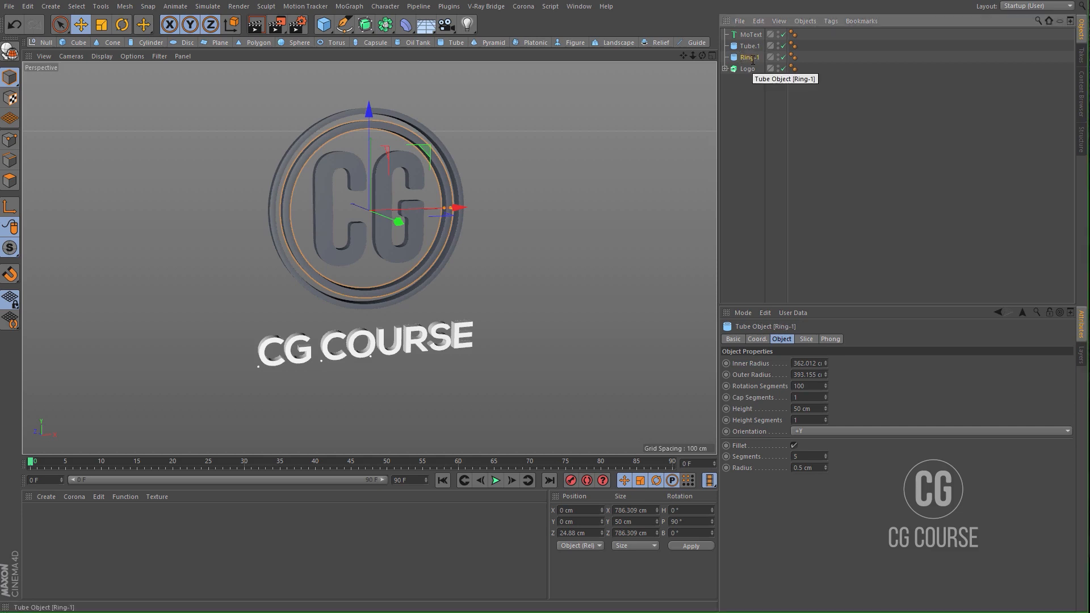
{"action": "double_click", "coordinate": [752, 47]}
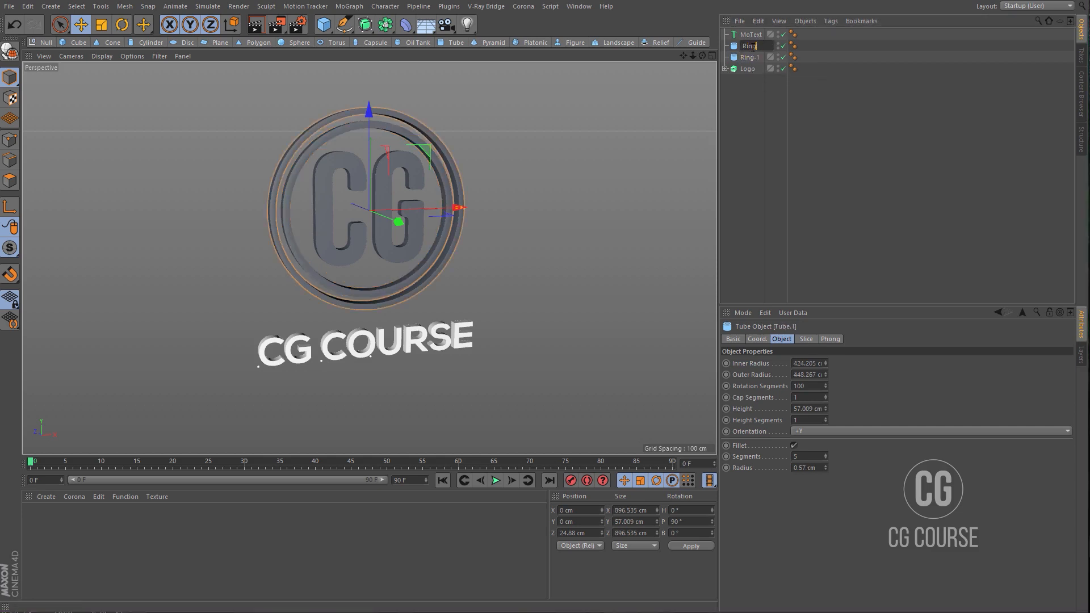
{"action": "type", "text": "Ring-2"}
{"action": "key", "text": "Return"}
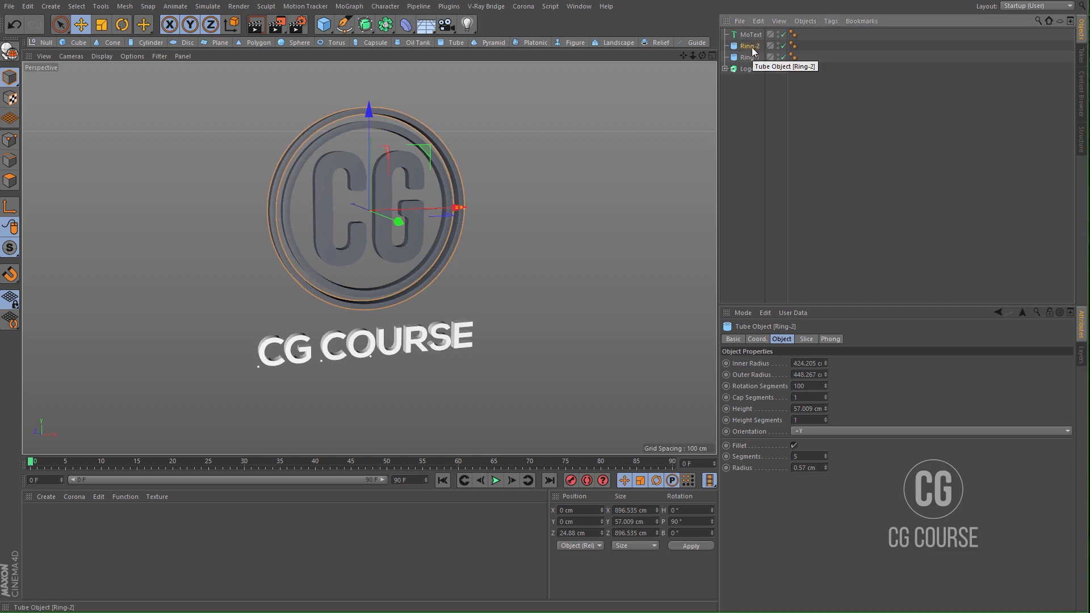
Step: Rename the MoText object as Text and deselect it
{"action": "double_click", "coordinate": [757, 35]}
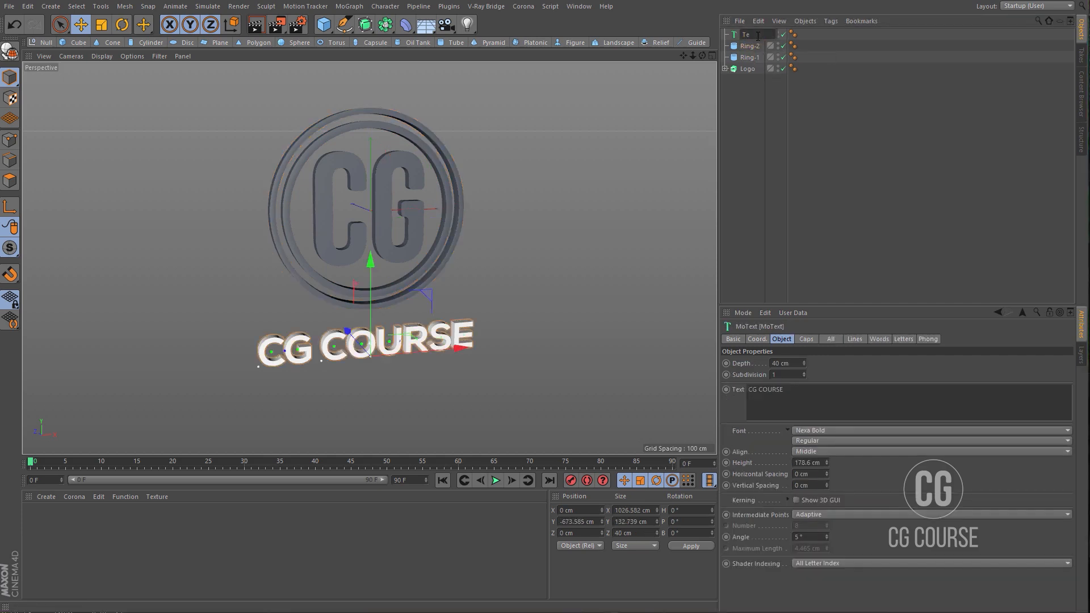
{"action": "key", "text": "Return"}
{"action": "left_click", "coordinate": [741, 101]}
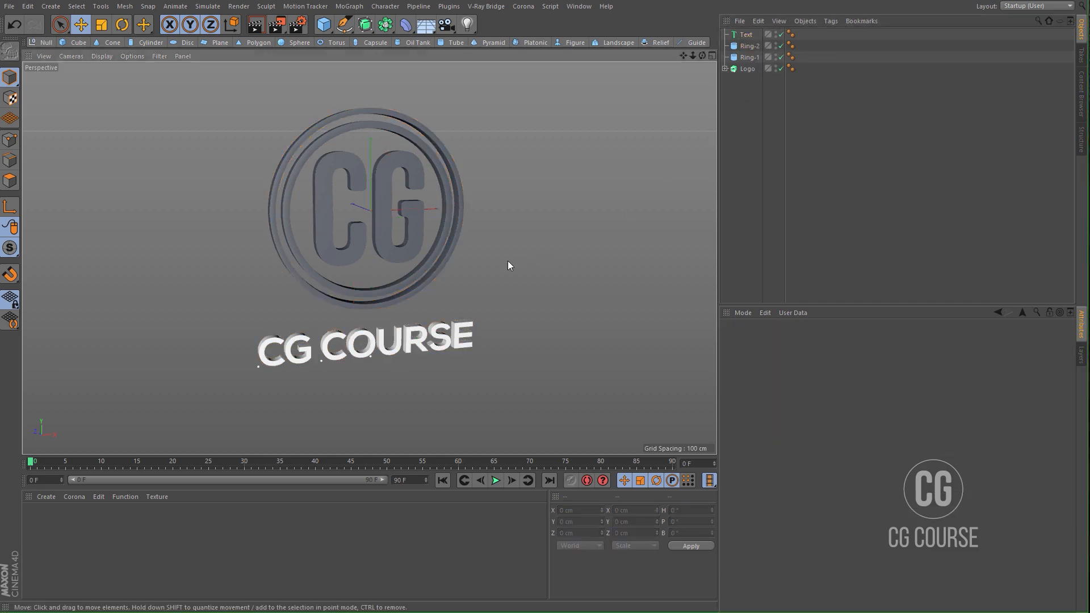
Step: Add a camera from the current perspective view and look through it
{"action": "left_click_drag", "start_coordinate": [414, 285], "coordinate": [434, 255], "text": "alt"}
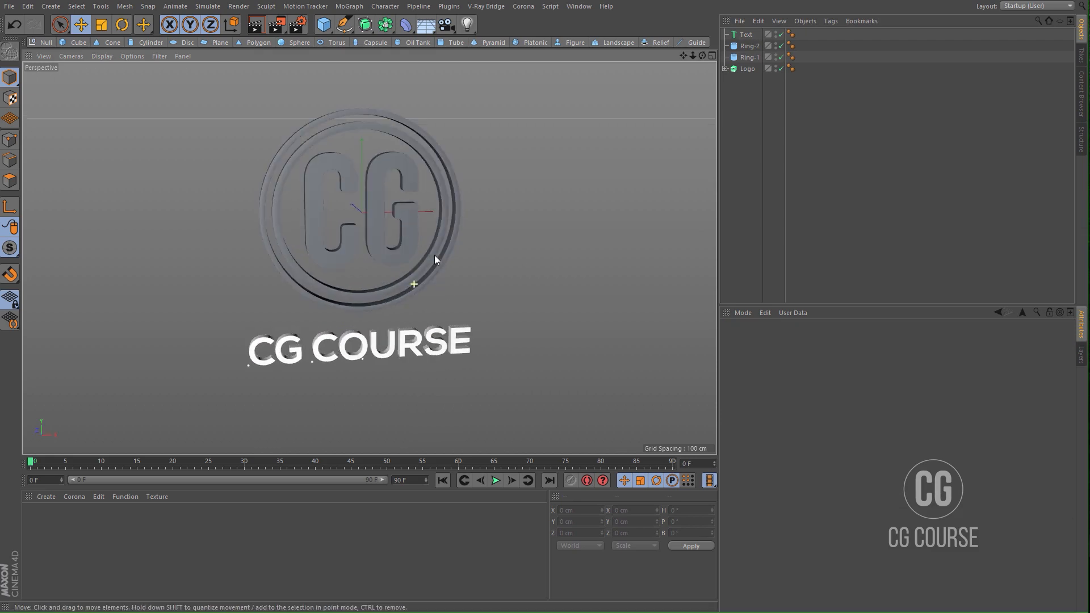
{"action": "left_click", "coordinate": [448, 30]}
{"action": "left_click", "coordinate": [783, 34]}
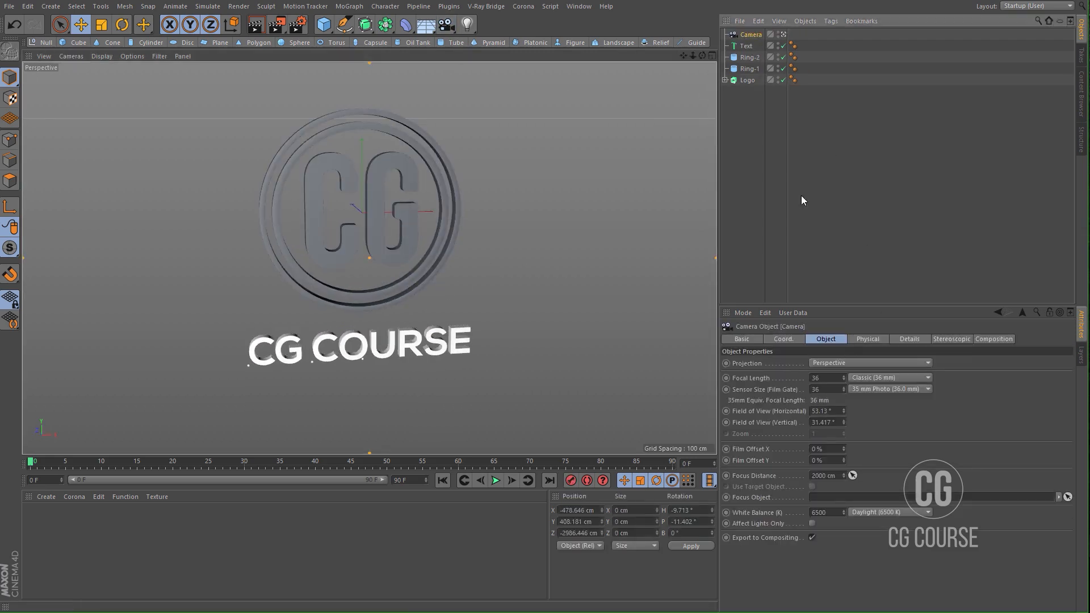
Step: Reset the camera's X, Y and Z position to 0 cm and its heading and pitch to 0°
{"action": "left_click", "coordinate": [783, 339]}
{"action": "right_click", "coordinate": [782, 364]}
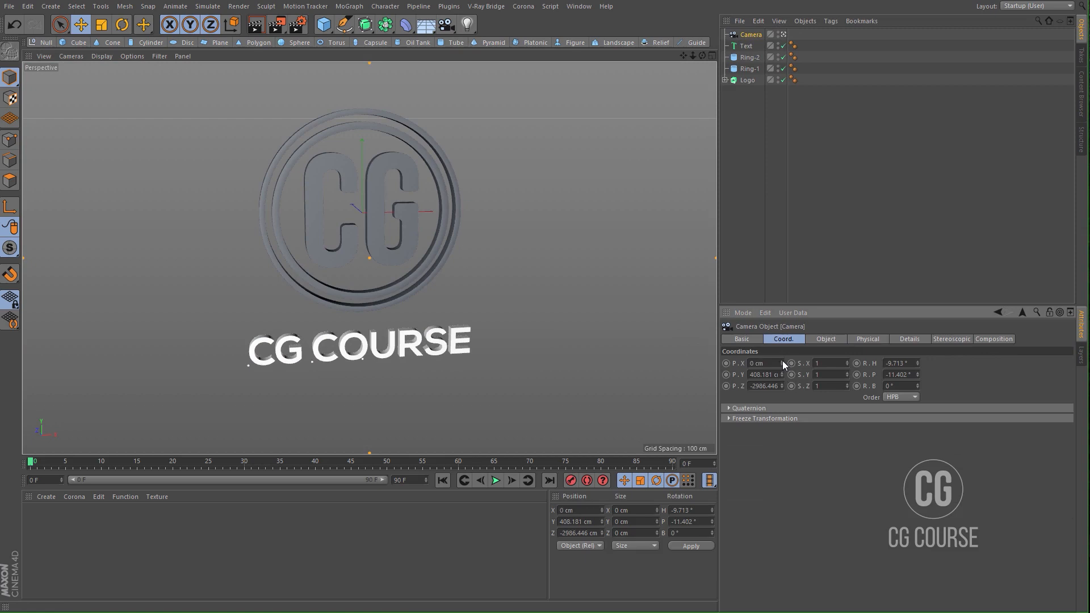
{"action": "right_click", "coordinate": [783, 374]}
{"action": "right_click", "coordinate": [782, 386]}
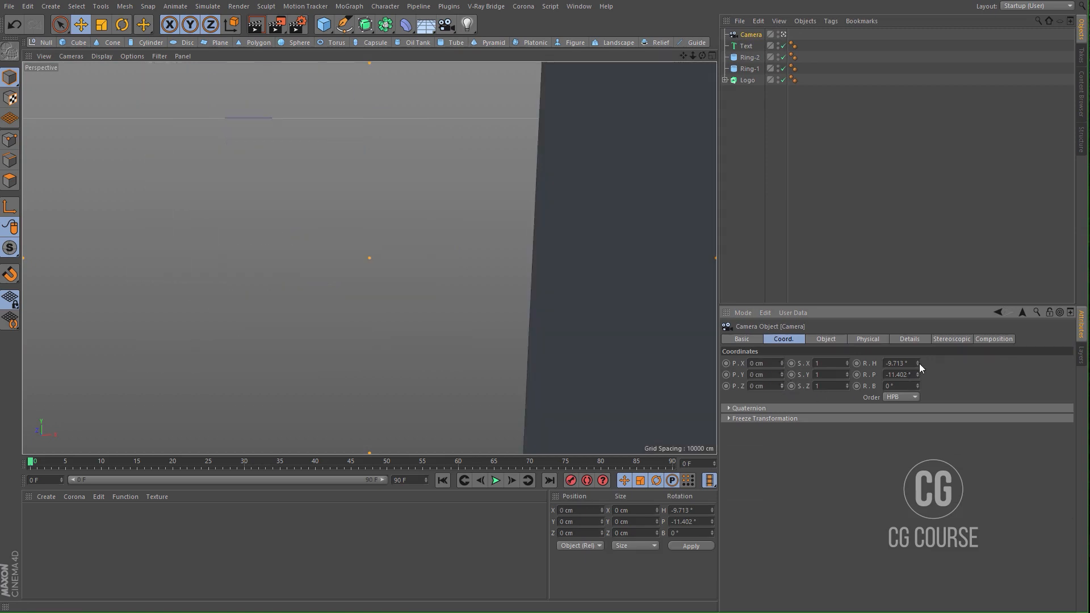
{"action": "right_click", "coordinate": [919, 363]}
{"action": "right_click", "coordinate": [918, 375]}
Step: Frame the whole logo and text by moving the camera to about -115 cm in Y and -2951 cm in Z
{"action": "middle_click", "coordinate": [663, 326]}
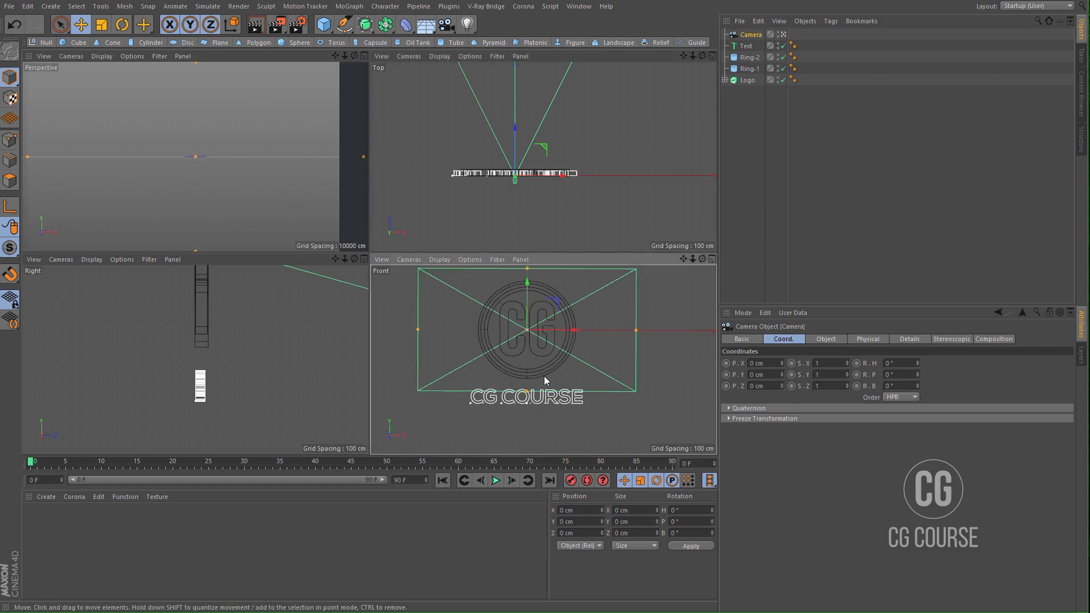
{"action": "left_click_drag", "start_coordinate": [517, 141], "coordinate": [536, 249]}
{"action": "scroll", "coordinate": [523, 193], "scroll_direction": "down", "scroll_amount": 5}
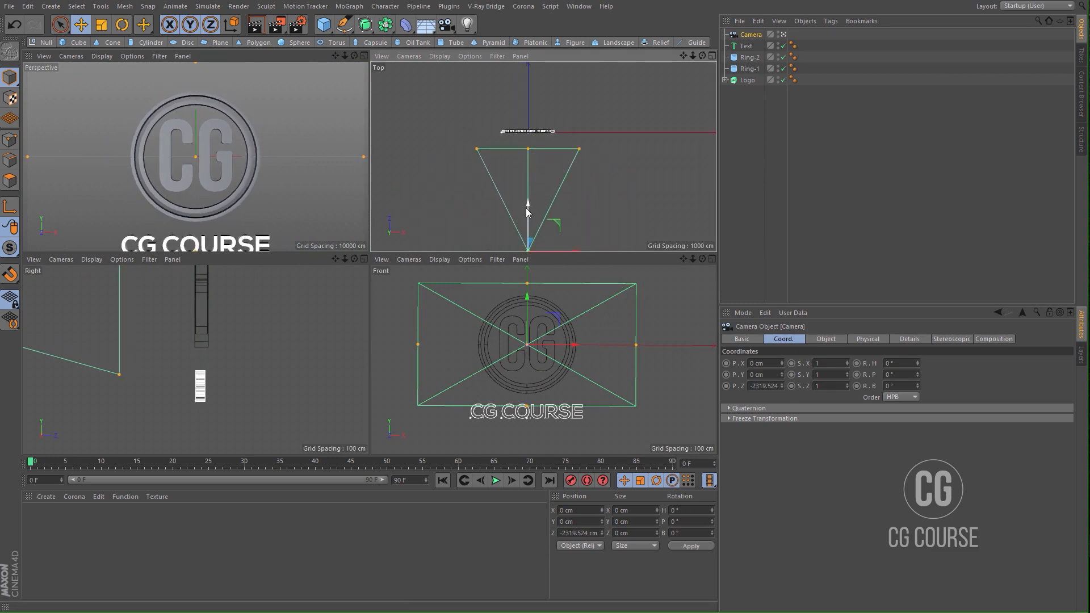
{"action": "left_click_drag", "start_coordinate": [525, 208], "coordinate": [519, 232]}
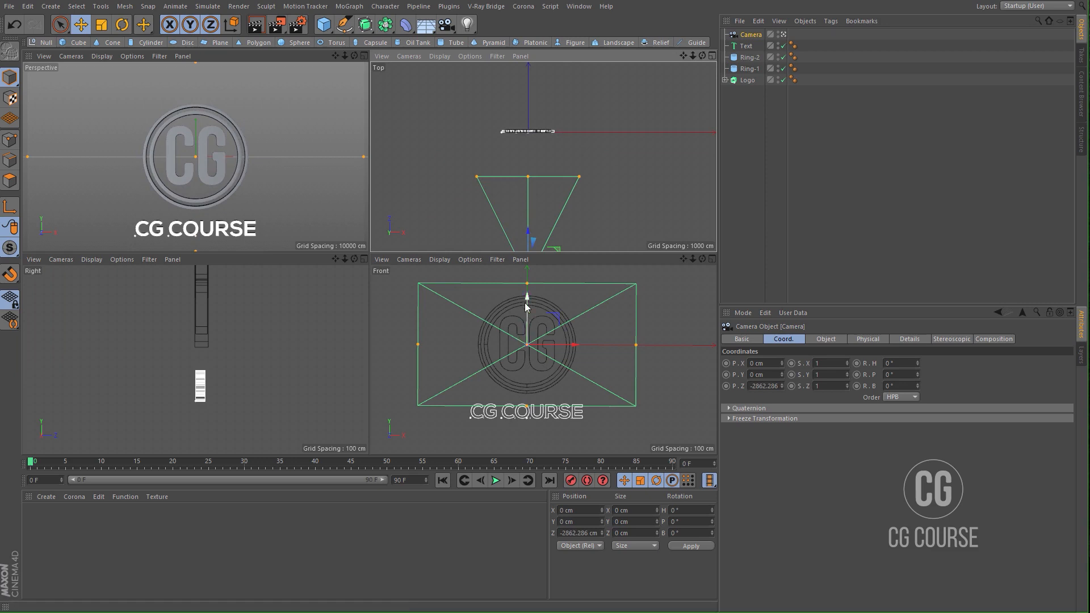
{"action": "left_click_drag", "start_coordinate": [524, 302], "coordinate": [520, 315]}
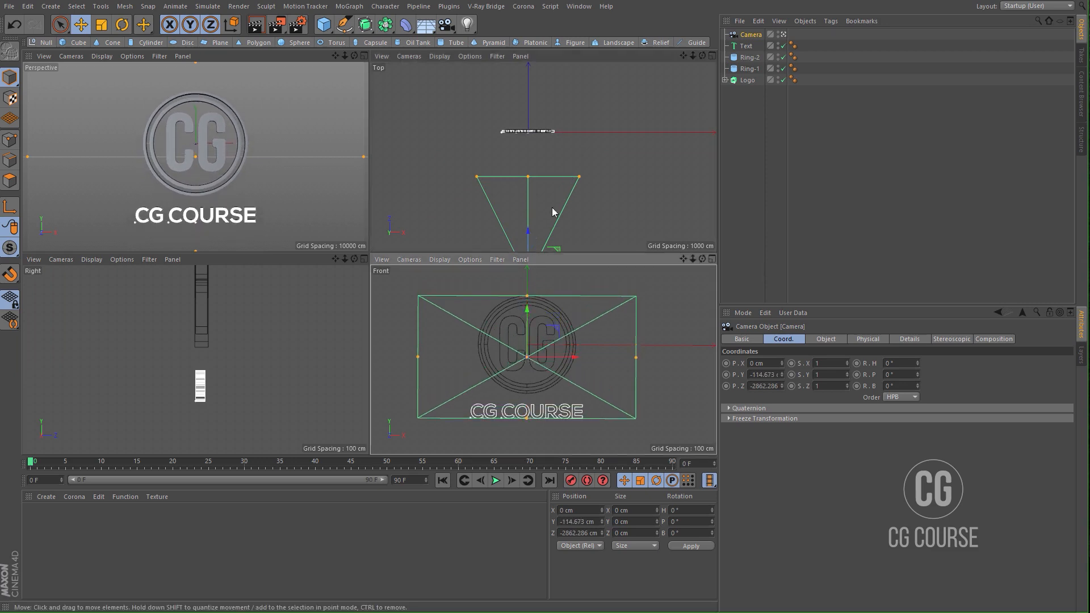
{"action": "left_click_drag", "start_coordinate": [529, 231], "coordinate": [528, 235]}
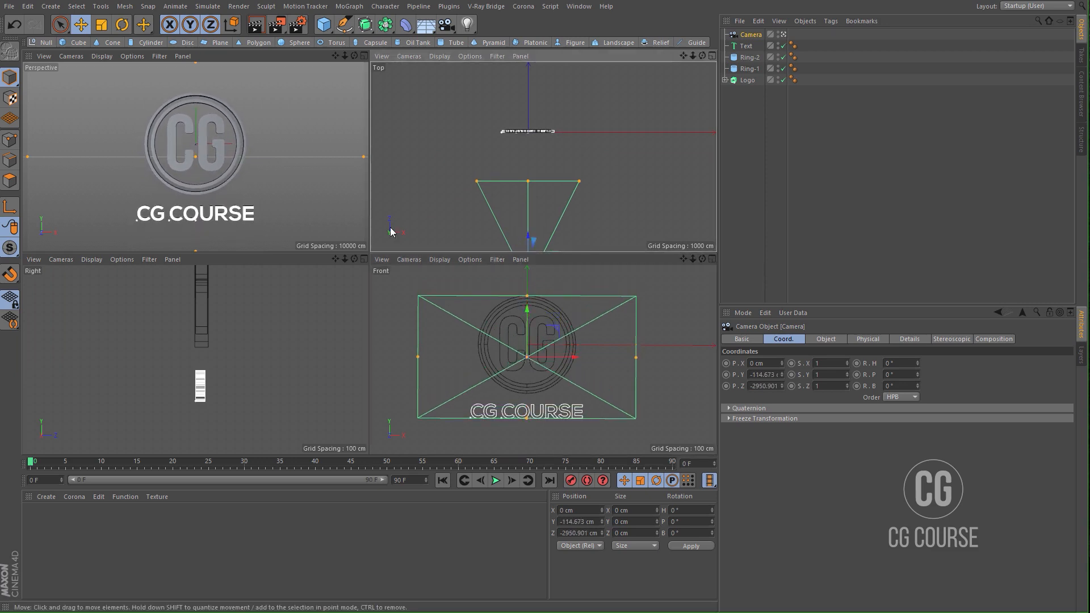
{"action": "middle_click", "coordinate": [330, 216]}
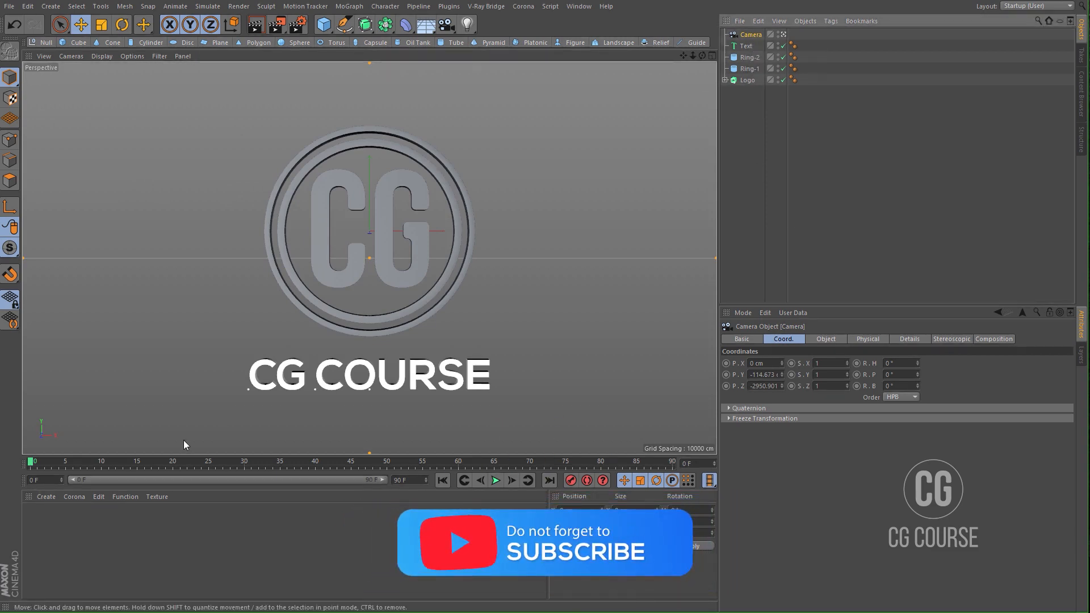
Step: Record a keyframe for the camera at frame 90
{"action": "left_click", "coordinate": [104, 550]}
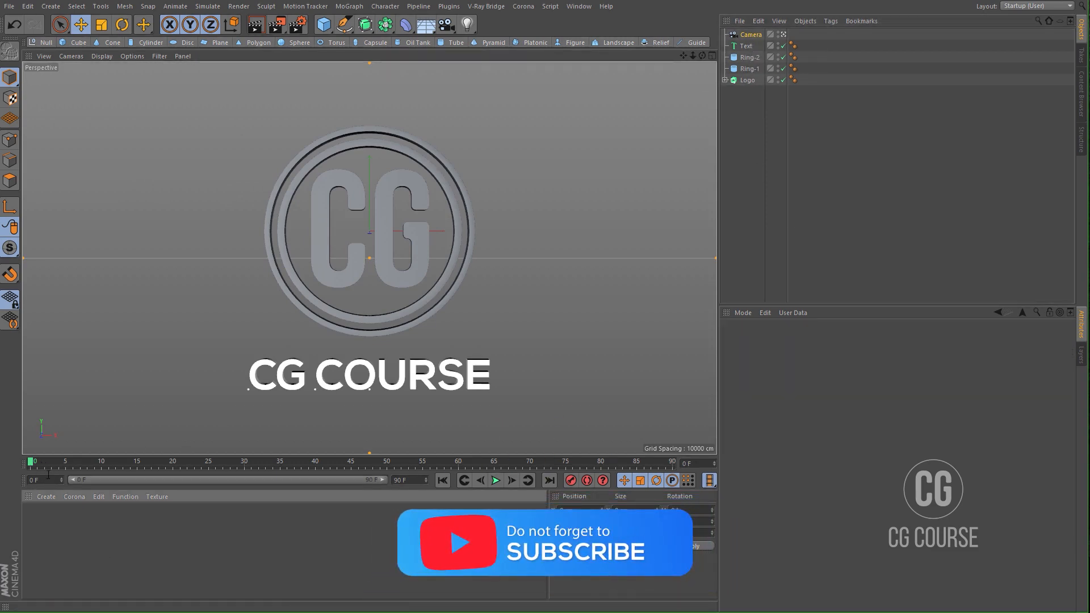
{"action": "left_click_drag", "start_coordinate": [87, 464], "coordinate": [684, 471]}
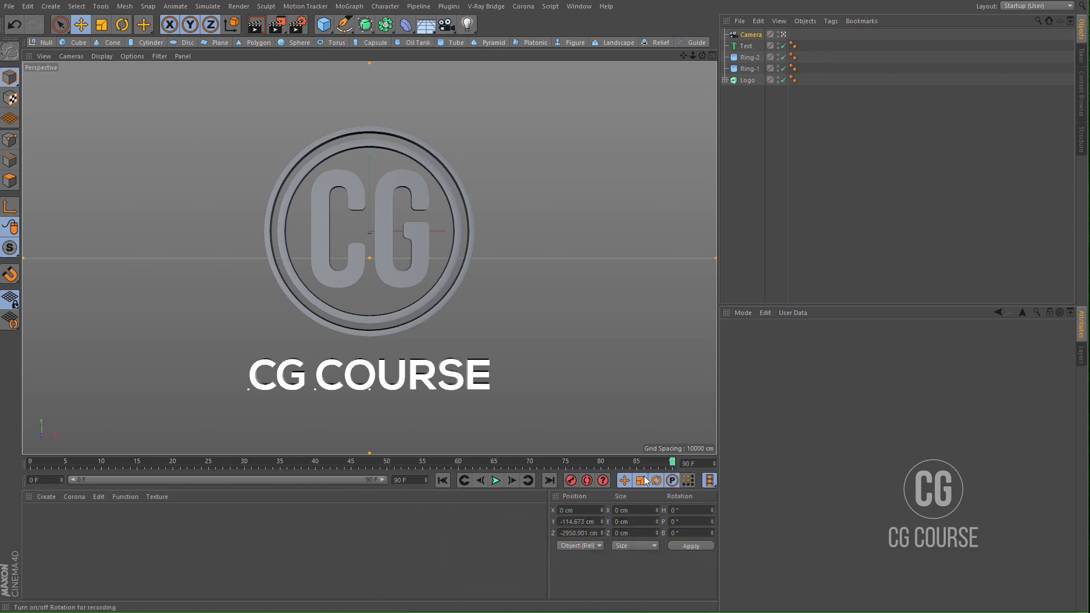
{"action": "left_click", "coordinate": [571, 480]}
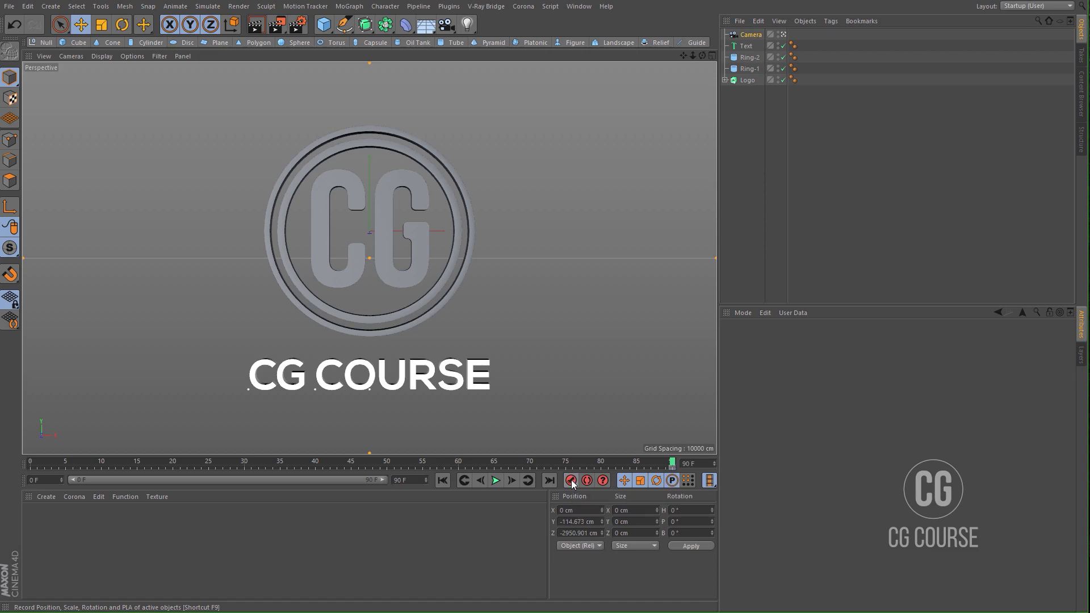
Step: Keyframe the camera at frame 0, moved in close to about -846 cm in Z, and play the animation
{"action": "left_click", "coordinate": [438, 481]}
{"action": "middle_click", "coordinate": [532, 253]}
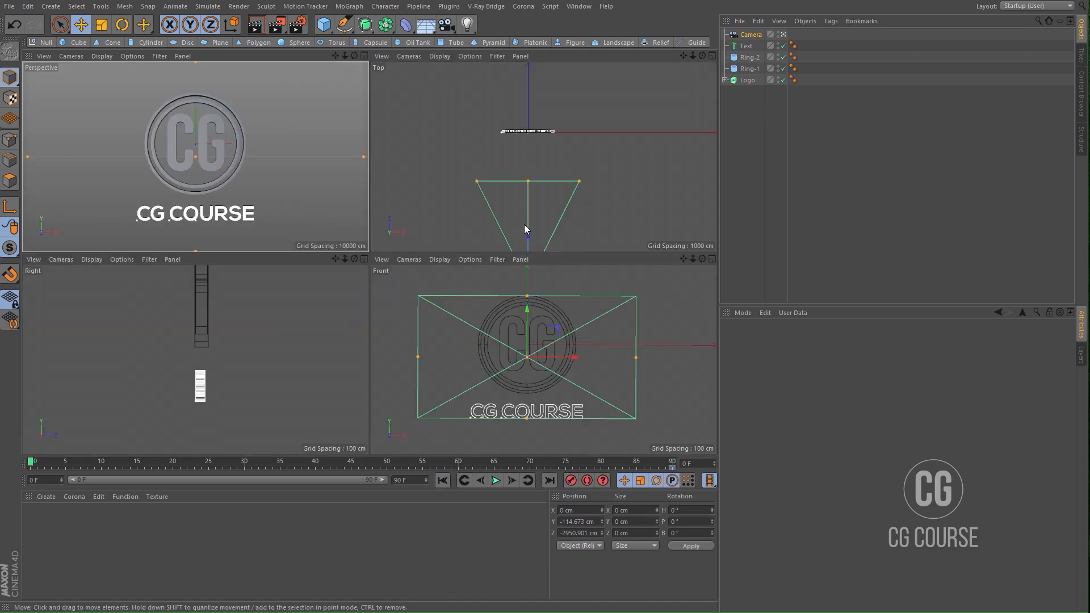
{"action": "left_click_drag", "start_coordinate": [529, 236], "coordinate": [544, 131]}
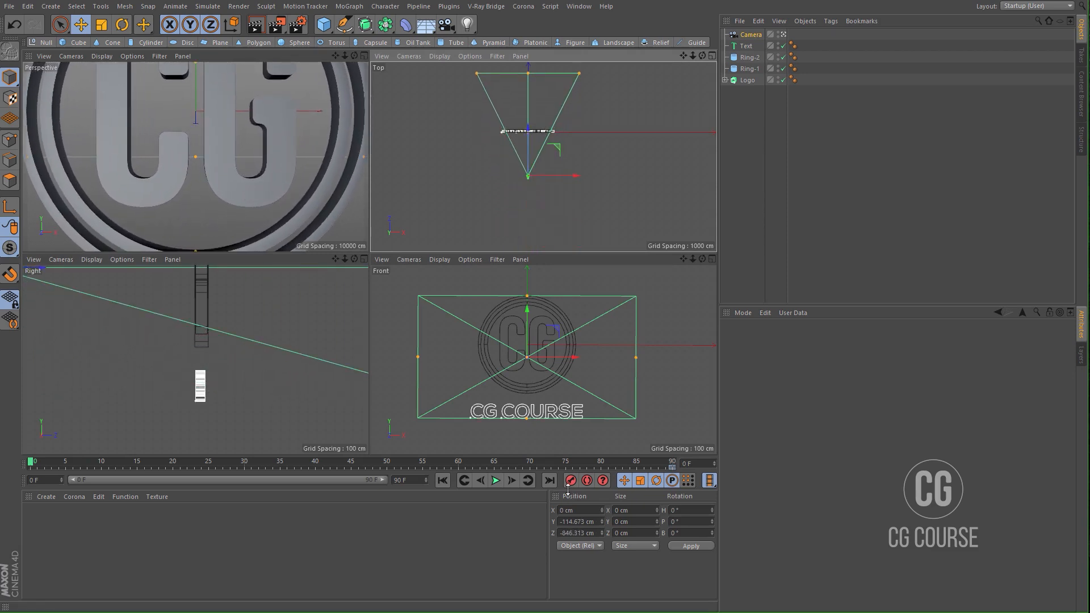
{"action": "middle_click", "coordinate": [343, 207]}
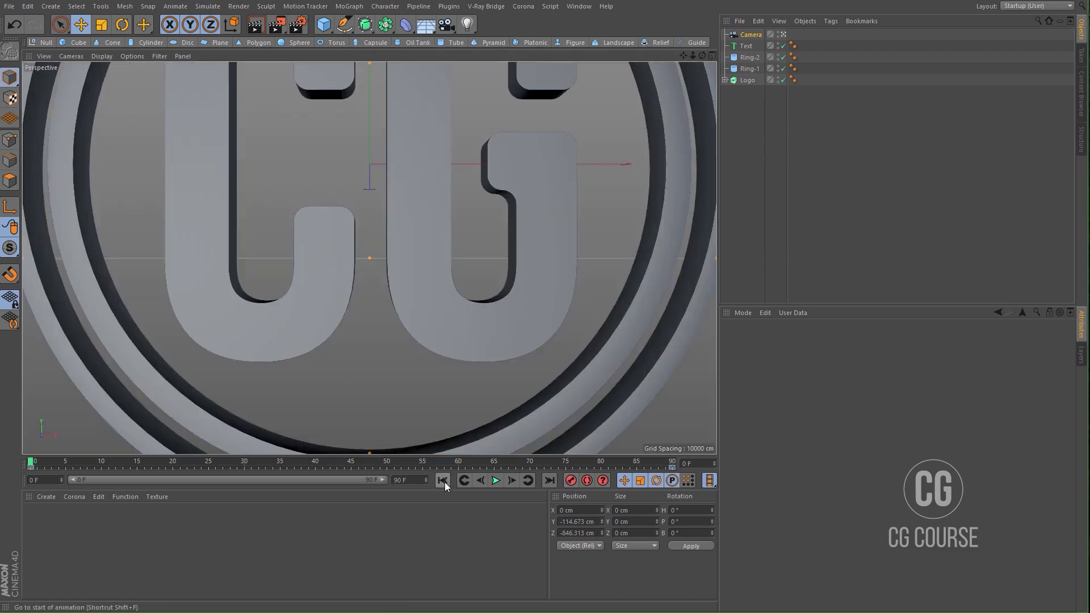
{"action": "left_click", "coordinate": [496, 481]}
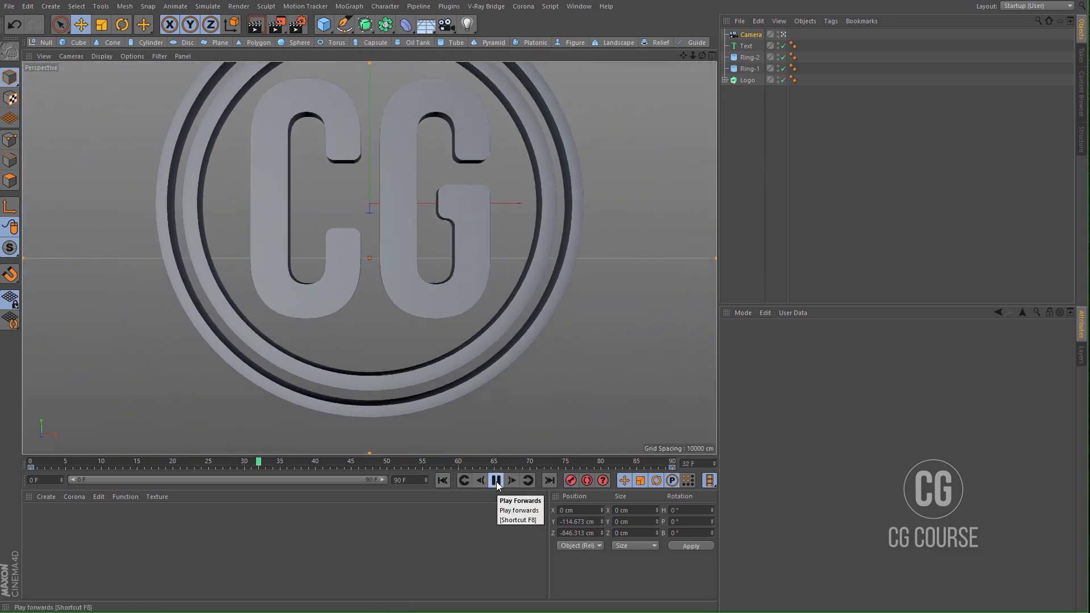
Step: Stop the playback, select the camera's frame 90 keyframe and show its curves in an enlarged F-Curve timeline window
{"action": "left_click", "coordinate": [496, 481]}
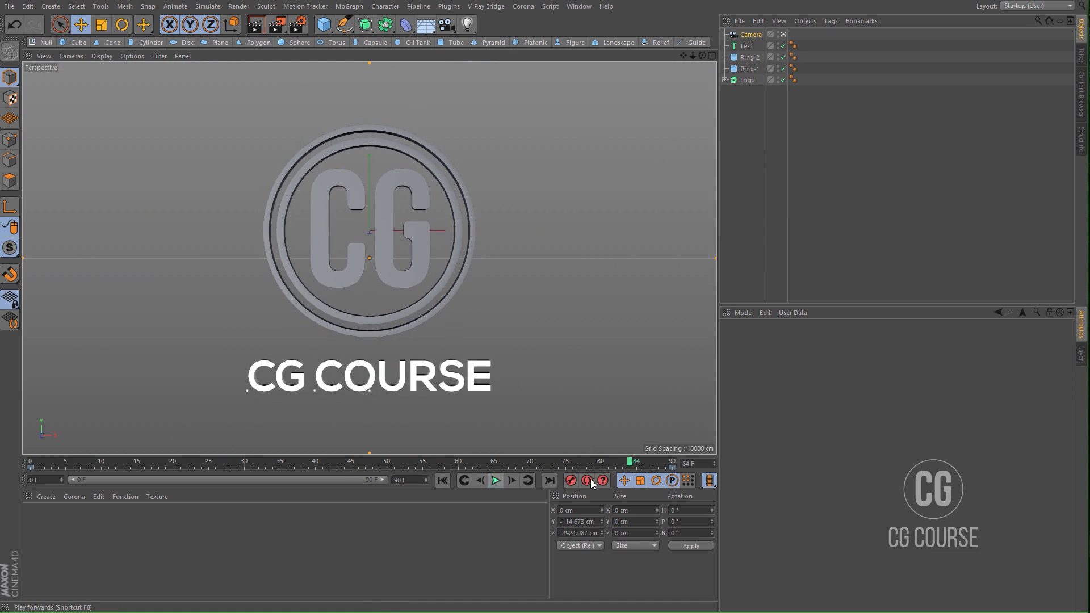
{"action": "left_click", "coordinate": [672, 465]}
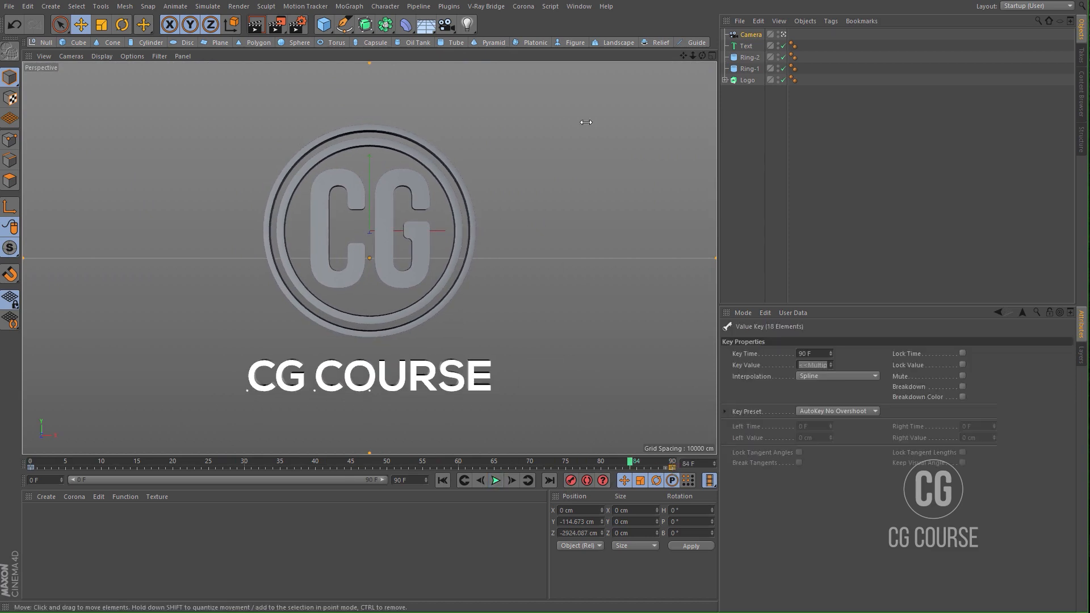
{"action": "left_click", "coordinate": [579, 6]}
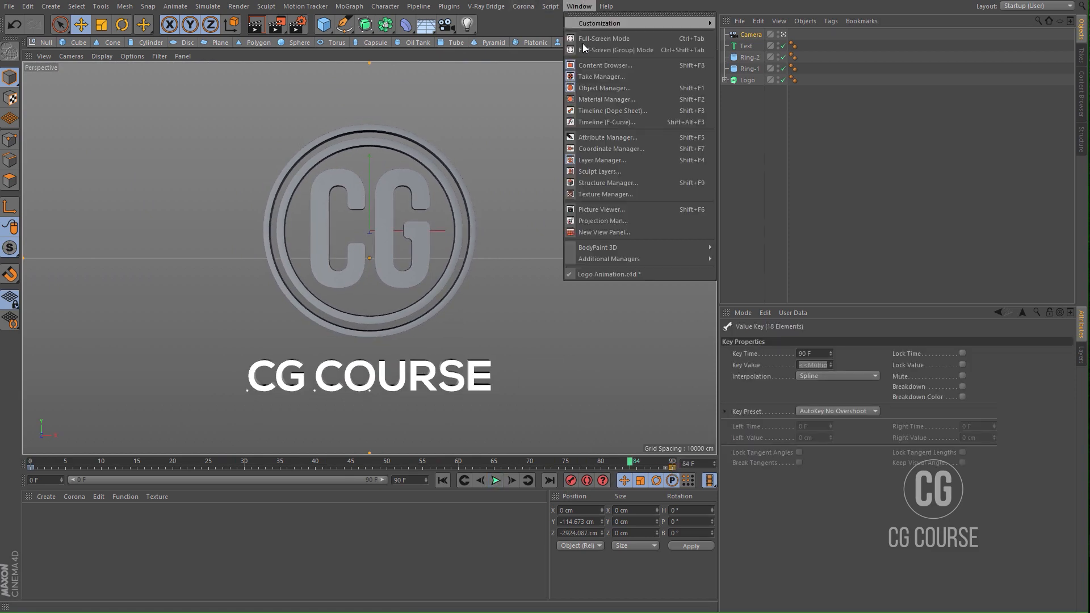
{"action": "left_click", "coordinate": [606, 122]}
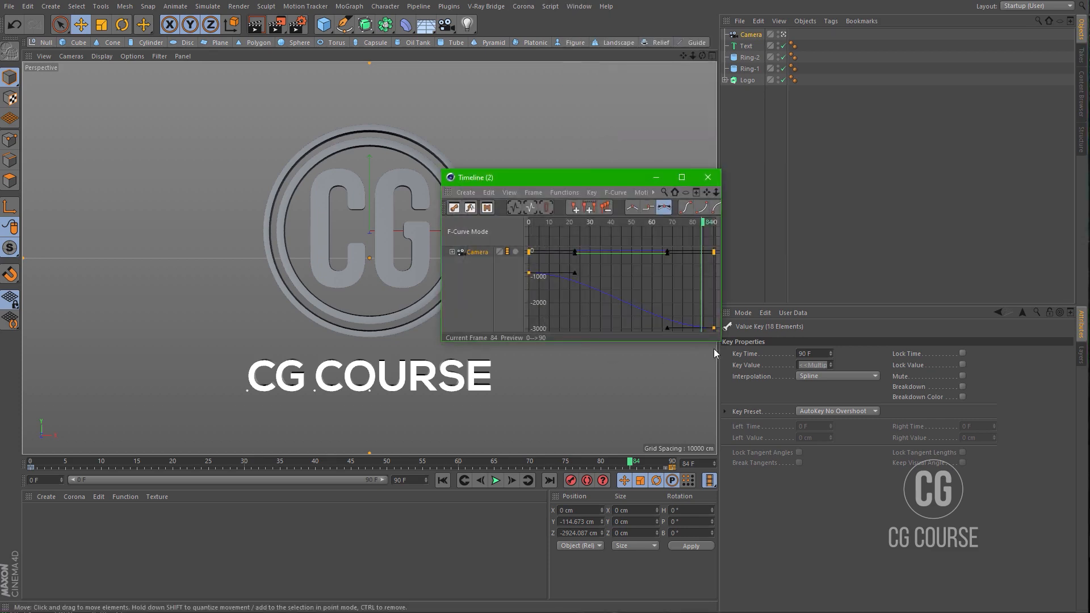
{"action": "left_click_drag", "start_coordinate": [720, 341], "coordinate": [929, 512]}
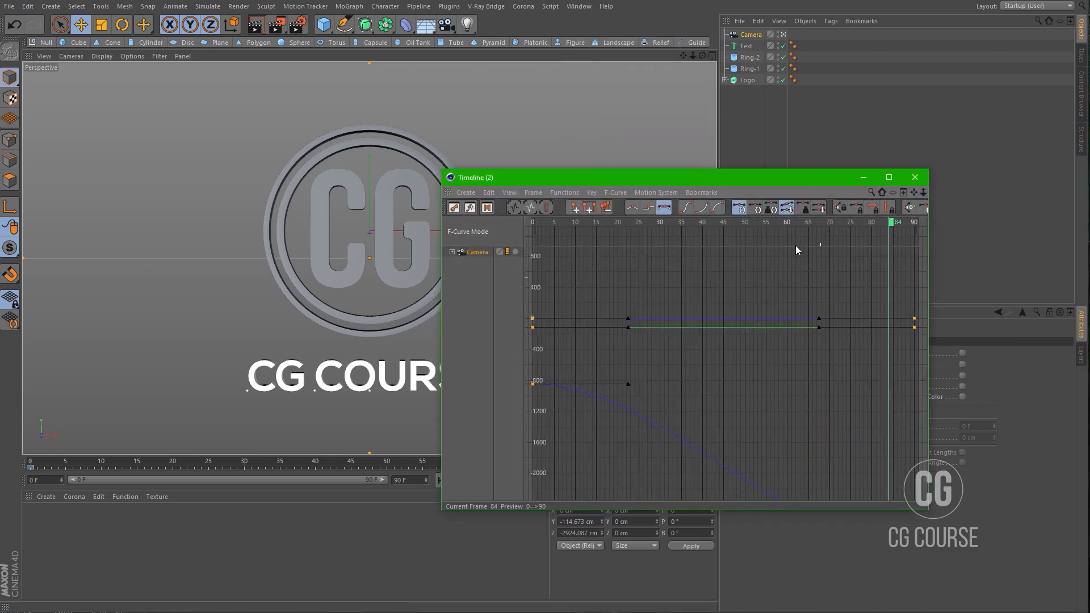
{"action": "left_click_drag", "start_coordinate": [733, 177], "coordinate": [601, 101]}
{"action": "scroll", "coordinate": [592, 291], "scroll_direction": "down", "scroll_amount": 3}
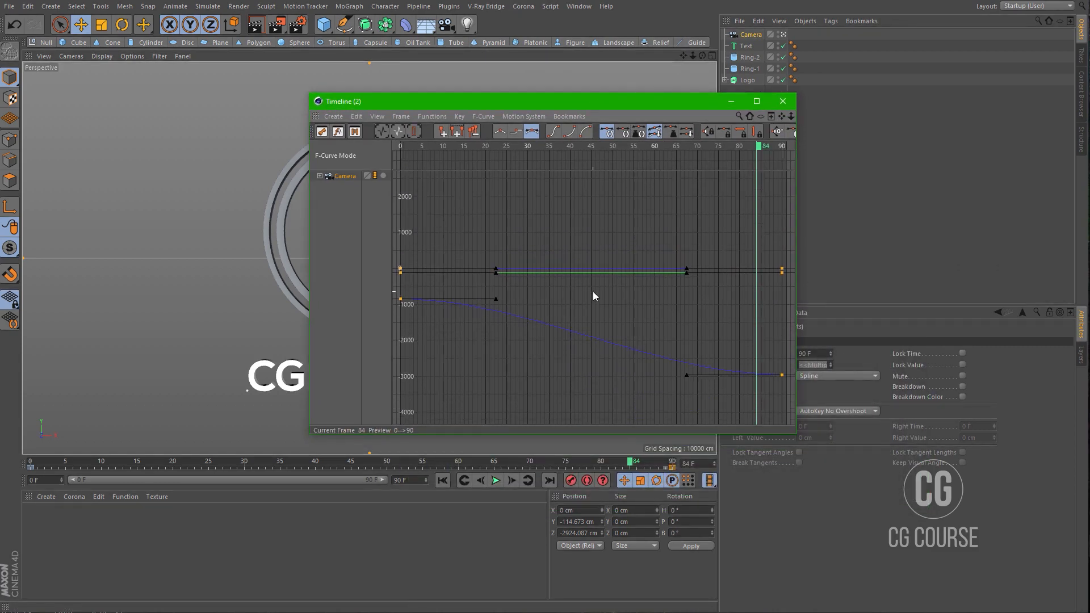
{"action": "scroll", "coordinate": [588, 296], "scroll_direction": "down", "scroll_amount": 5}
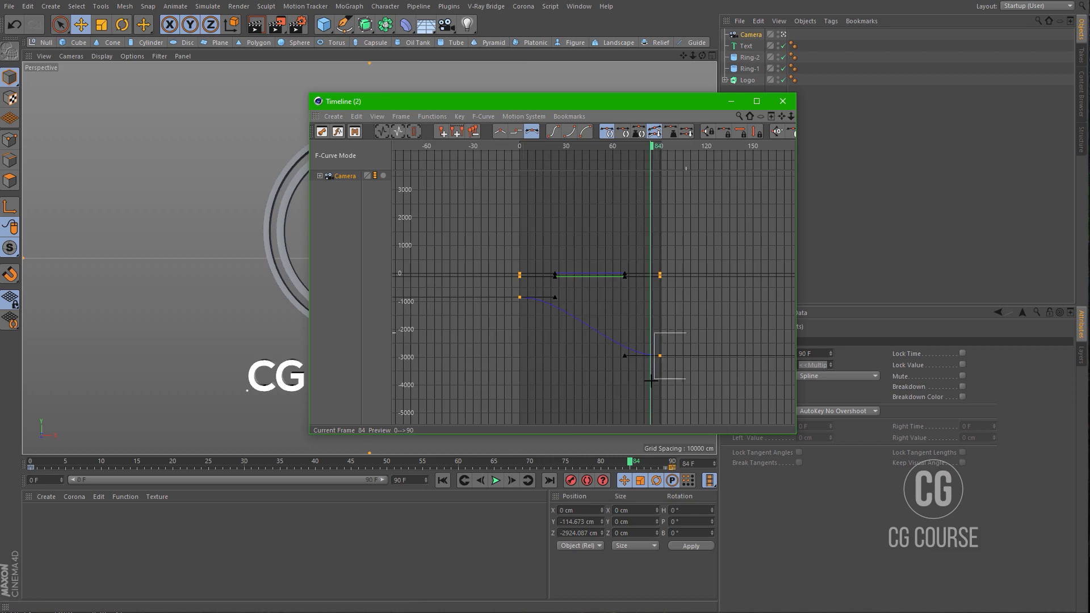
Step: Ease out the camera's Z position curve by extending the frame 90 key's left tangent to about -68 F, previewing the motion
{"action": "left_click", "coordinate": [659, 355]}
{"action": "left_click_drag", "start_coordinate": [624, 358], "coordinate": [560, 357]}
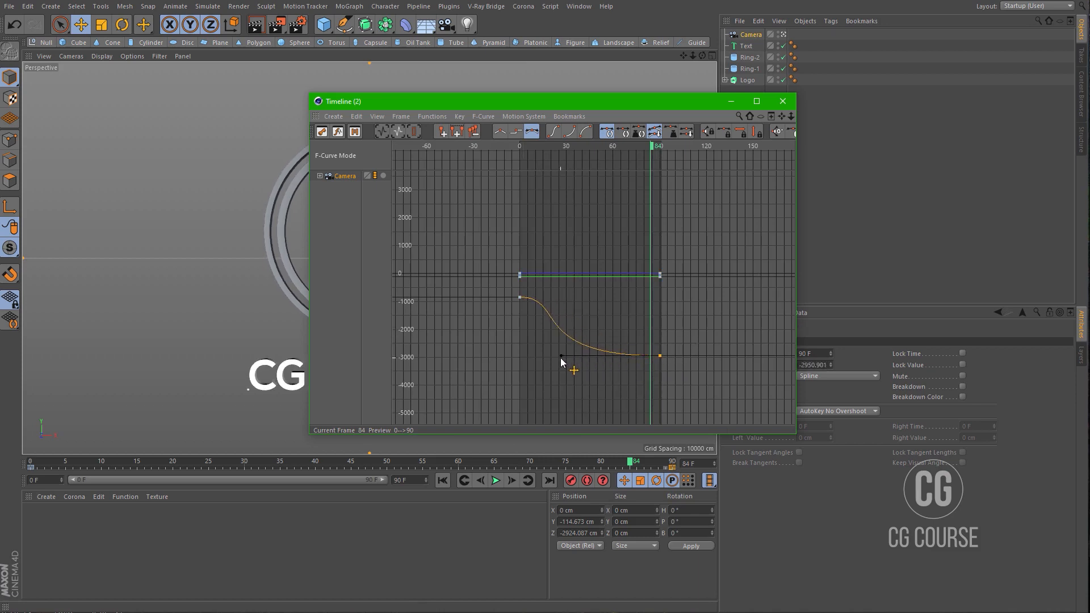
{"action": "left_click", "coordinate": [495, 480]}
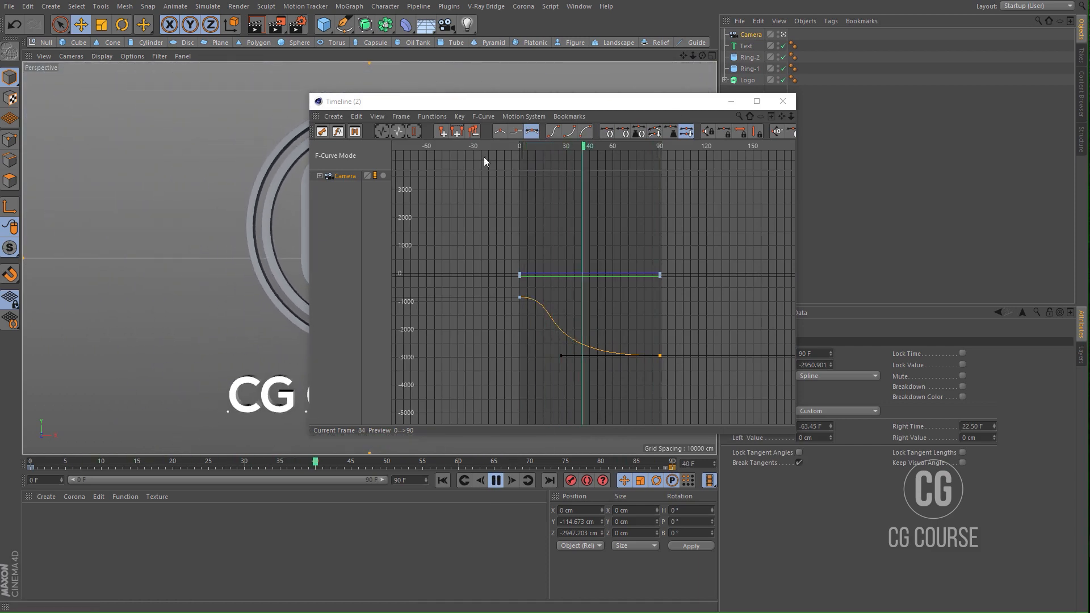
{"action": "left_click_drag", "start_coordinate": [493, 108], "coordinate": [799, 70]}
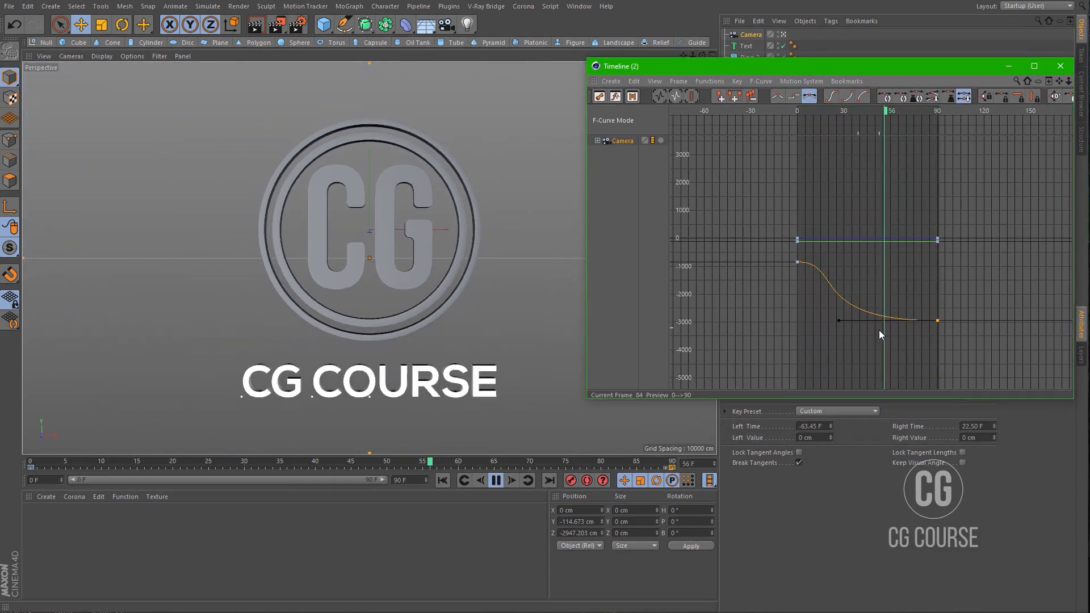
{"action": "left_click_drag", "start_coordinate": [839, 321], "coordinate": [832, 321]}
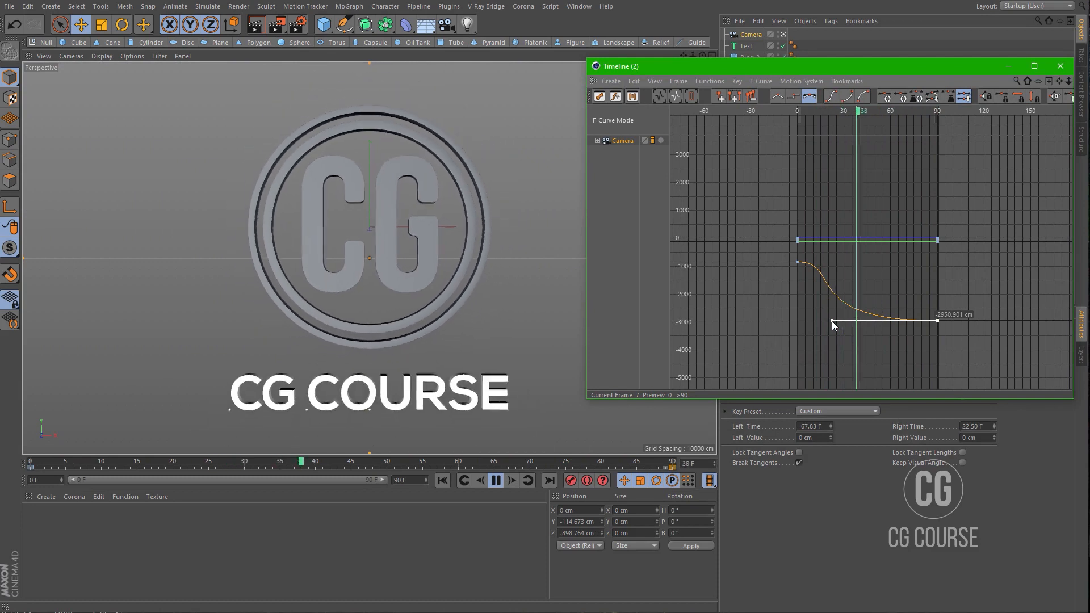
Step: Close the F-Curve timeline, stop the playback and return to frame 0
{"action": "left_click", "coordinate": [1059, 66]}
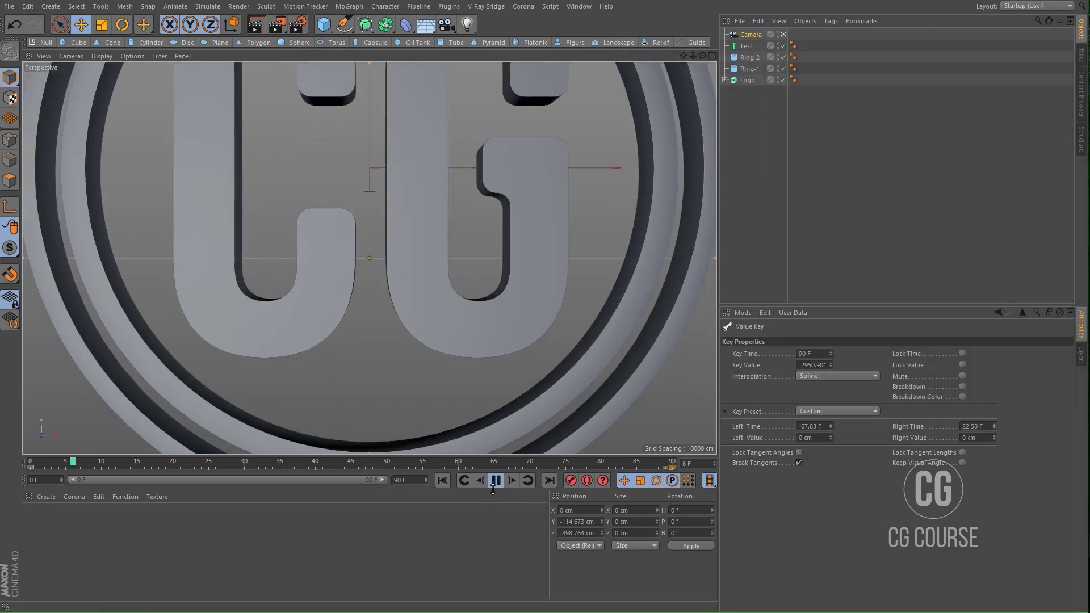
{"action": "left_click", "coordinate": [495, 480]}
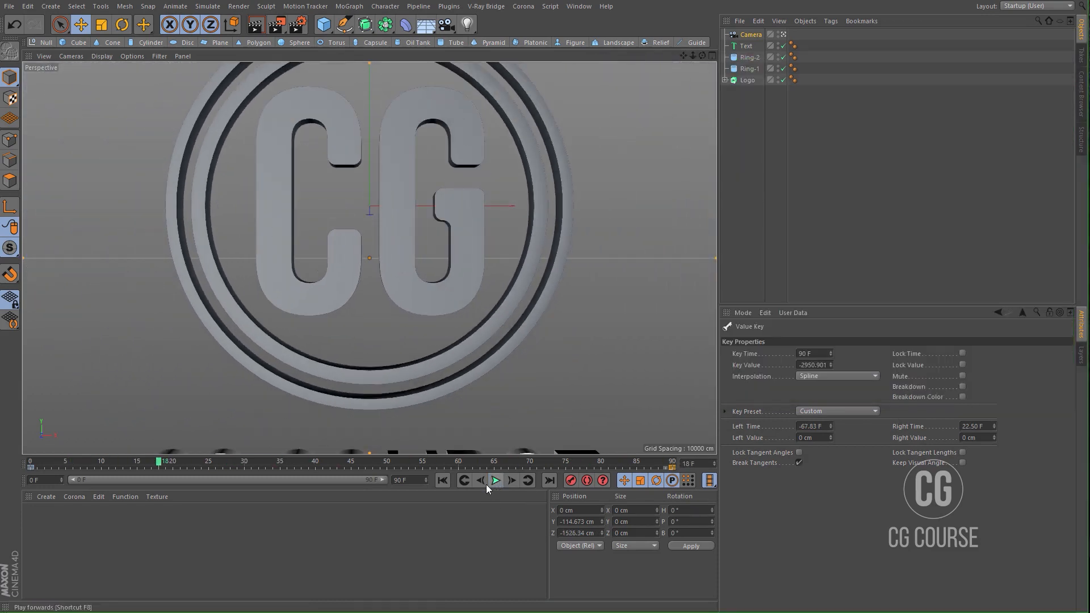
{"action": "left_click", "coordinate": [442, 480]}
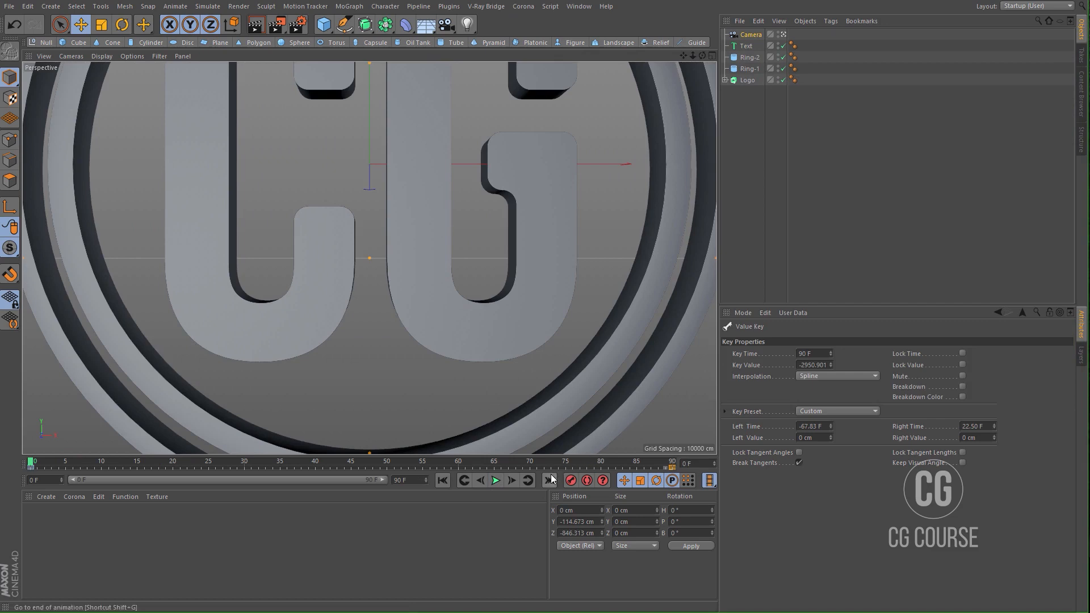
Step: Try rotating the Logo object to a heading of about -91° and undo the rotation
{"action": "left_click", "coordinate": [747, 80]}
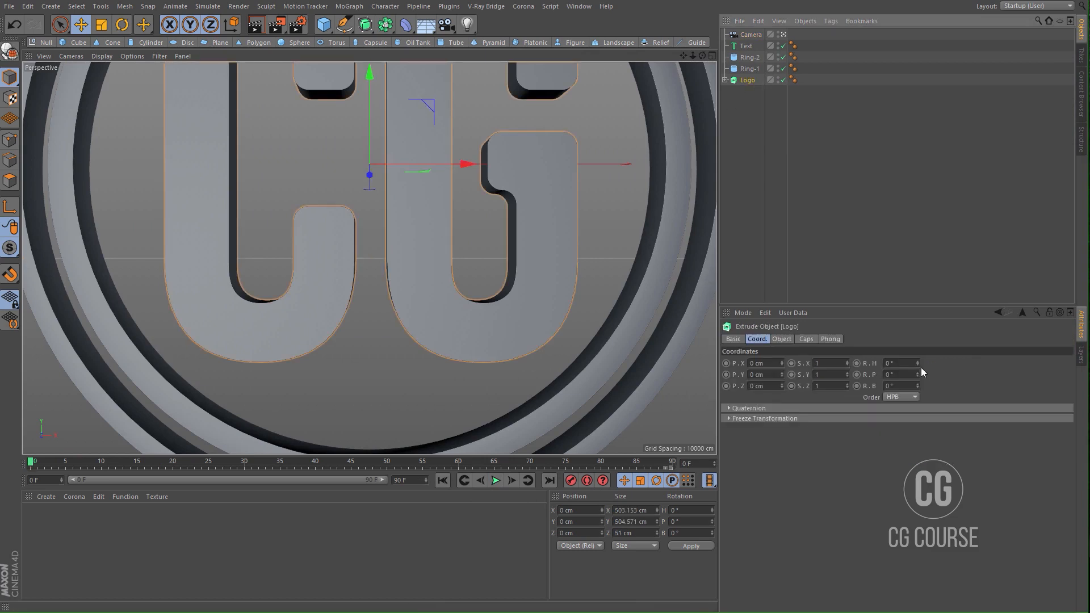
{"action": "left_click_drag", "start_coordinate": [918, 365], "coordinate": [883, 374]}
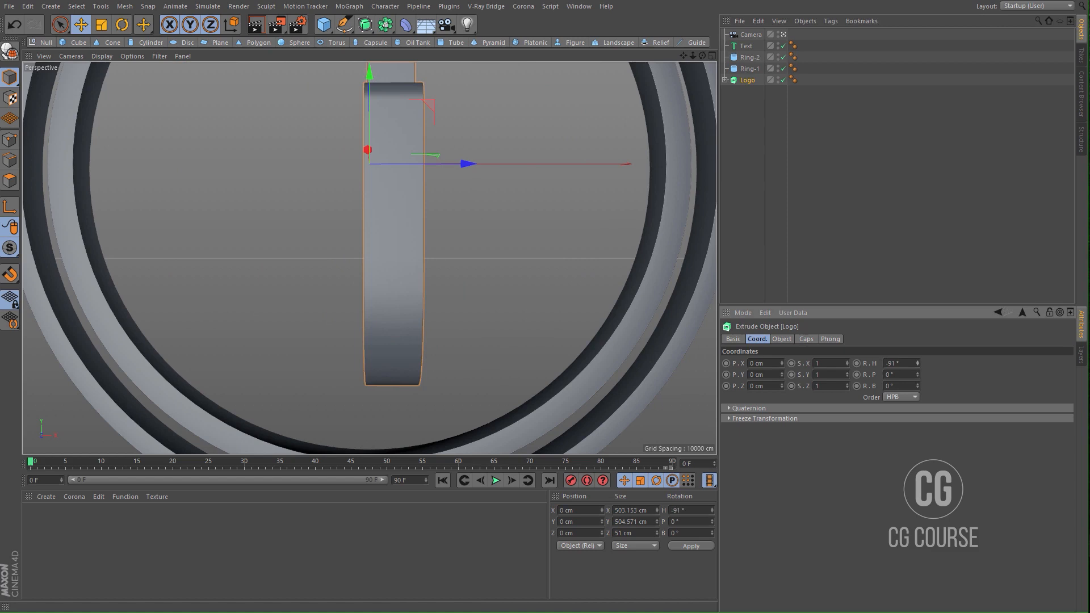
{"action": "key", "text": "ctrl+z"}
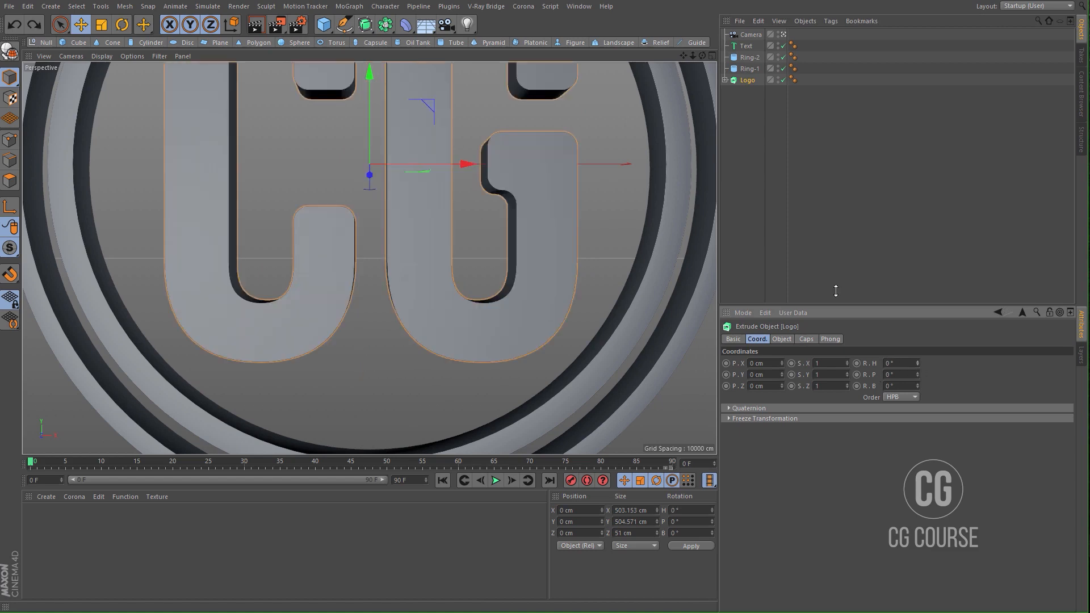
Step: Rotate Ring-2 to a heading of about -86°, leave the camera view and hide the camera in the viewport
{"action": "left_click", "coordinate": [749, 57]}
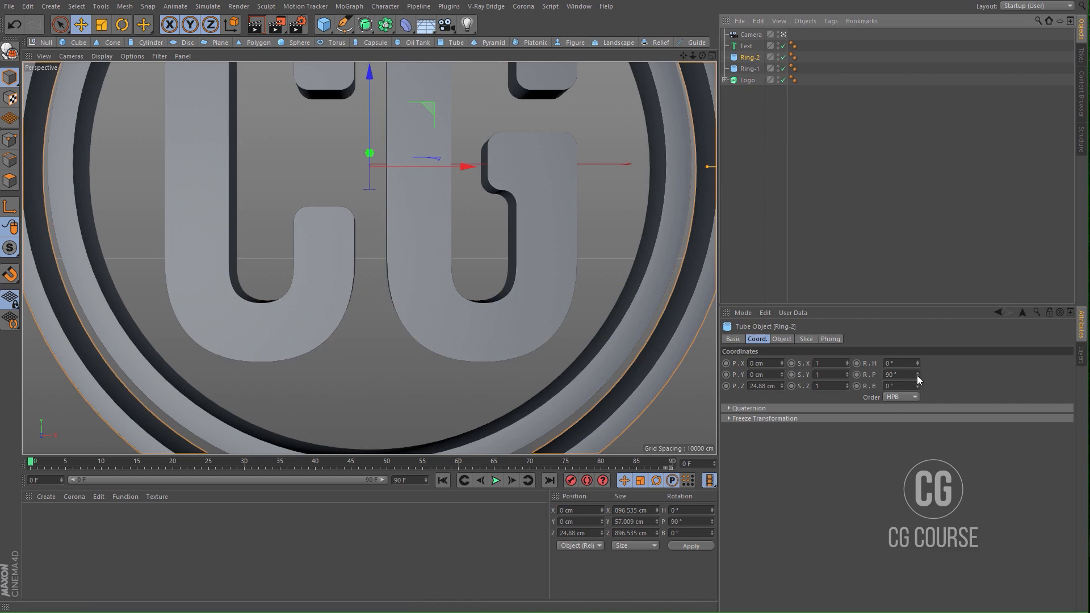
{"action": "left_click_drag", "start_coordinate": [917, 366], "coordinate": [898, 367]}
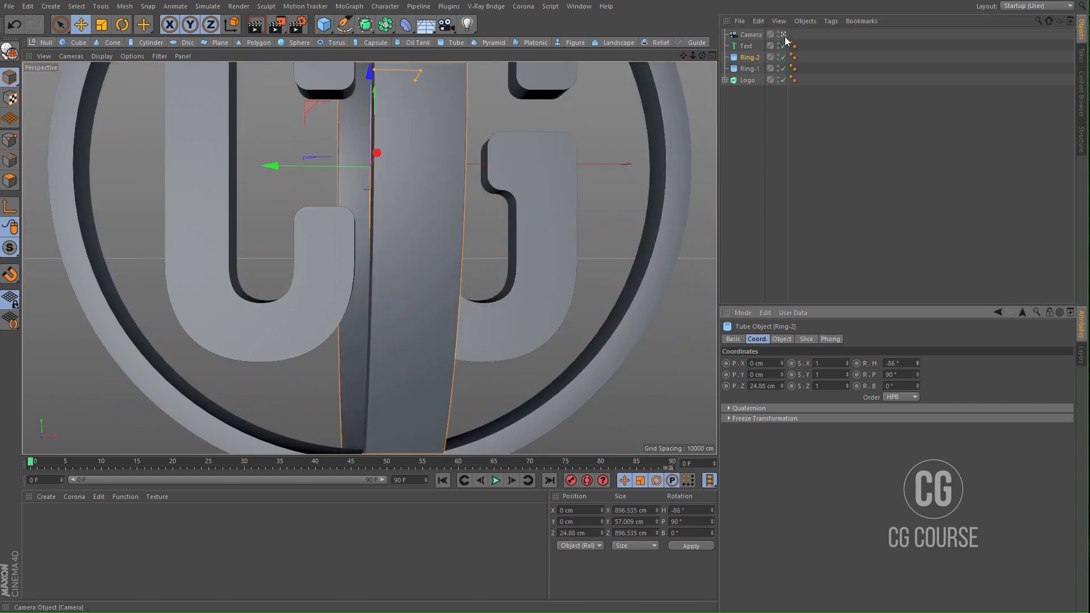
{"action": "left_click", "coordinate": [783, 35]}
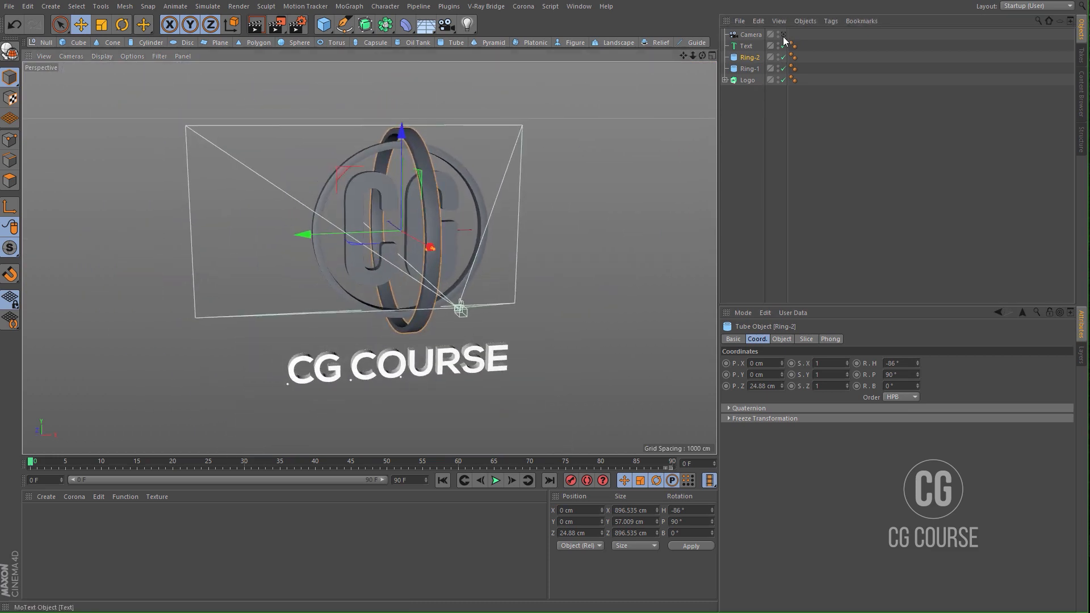
{"action": "double_click", "coordinate": [778, 34], "text": "alt"}
{"action": "scroll", "coordinate": [453, 225], "scroll_direction": "up", "scroll_amount": 1}
{"action": "middle_click_drag", "start_coordinate": [454, 225], "coordinate": [481, 225], "text": "alt"}
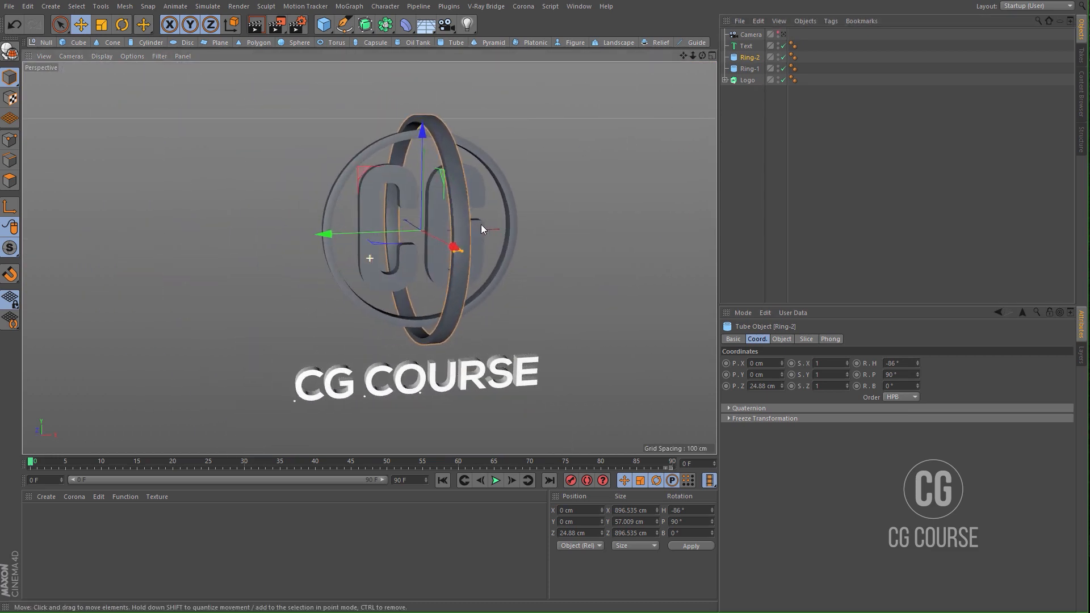
{"action": "left_click_drag", "start_coordinate": [482, 230], "coordinate": [463, 239], "text": "alt"}
Step: Set Ring-2's heading to -135° and record a heading keyframe at frame 0
{"action": "left_click_drag", "start_coordinate": [900, 364], "coordinate": [867, 363]}
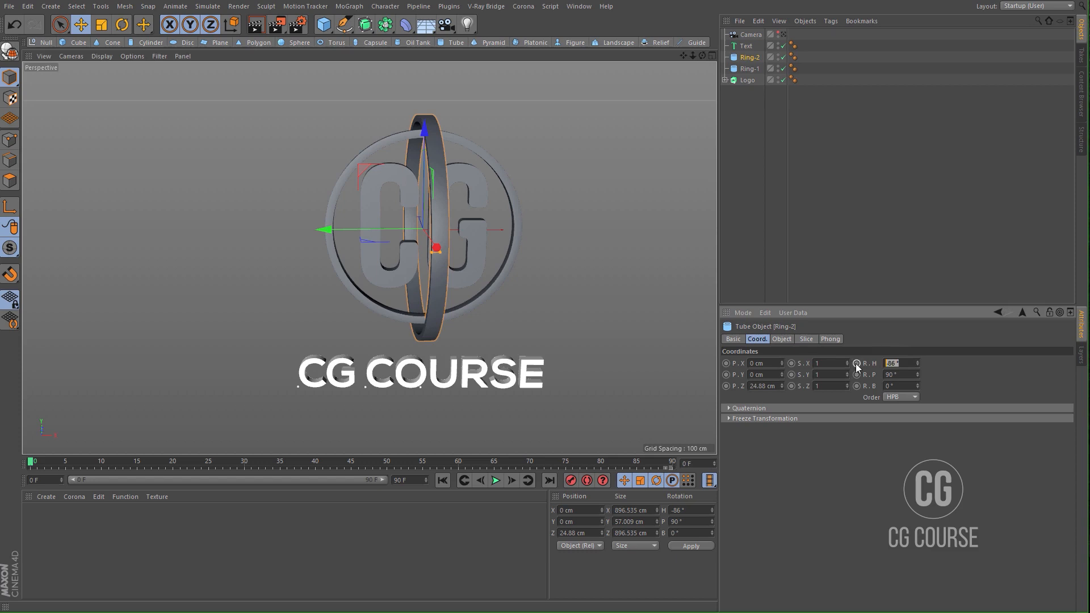
{"action": "type", "text": "-="}
{"action": "type", "text": "35"}
{"action": "key", "text": "Return"}
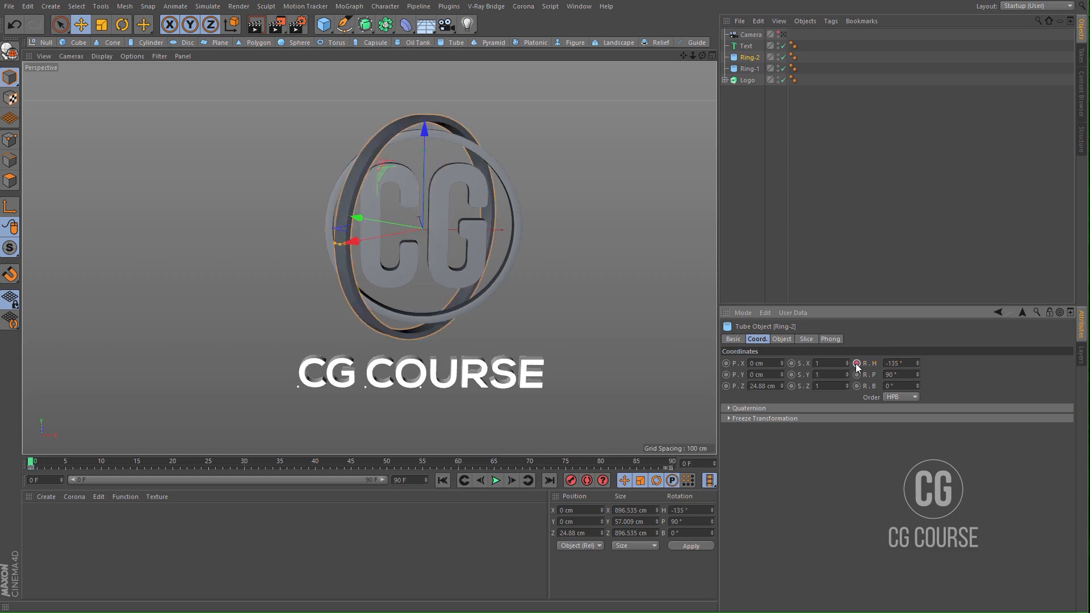
Step: At frame 90, set Ring-2's heading to 0° and record a heading keyframe
{"action": "left_click_drag", "start_coordinate": [475, 462], "coordinate": [665, 474]}
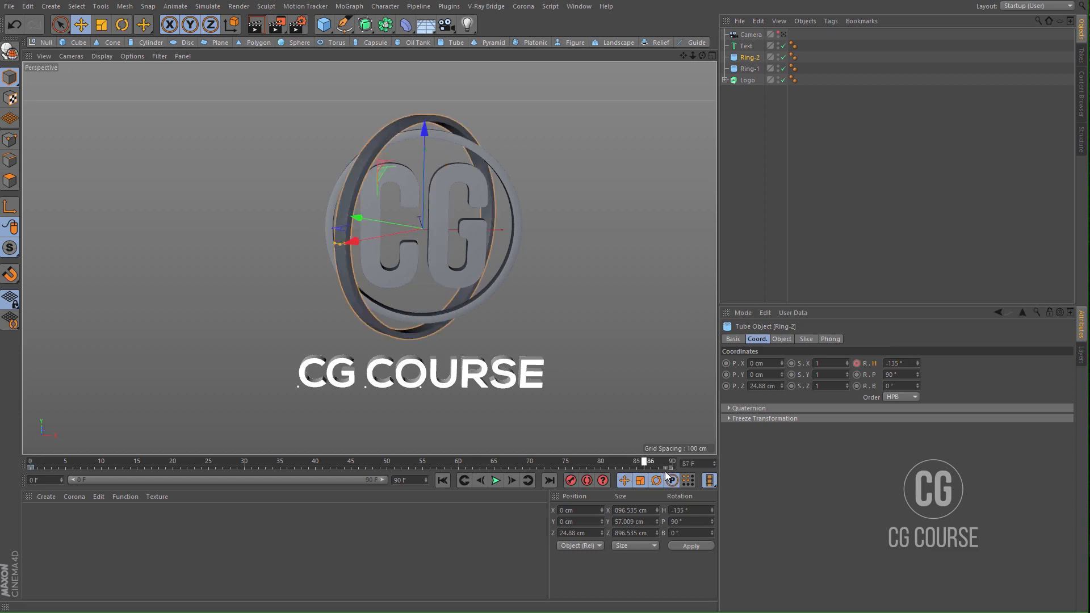
{"action": "left_click", "coordinate": [902, 363]}
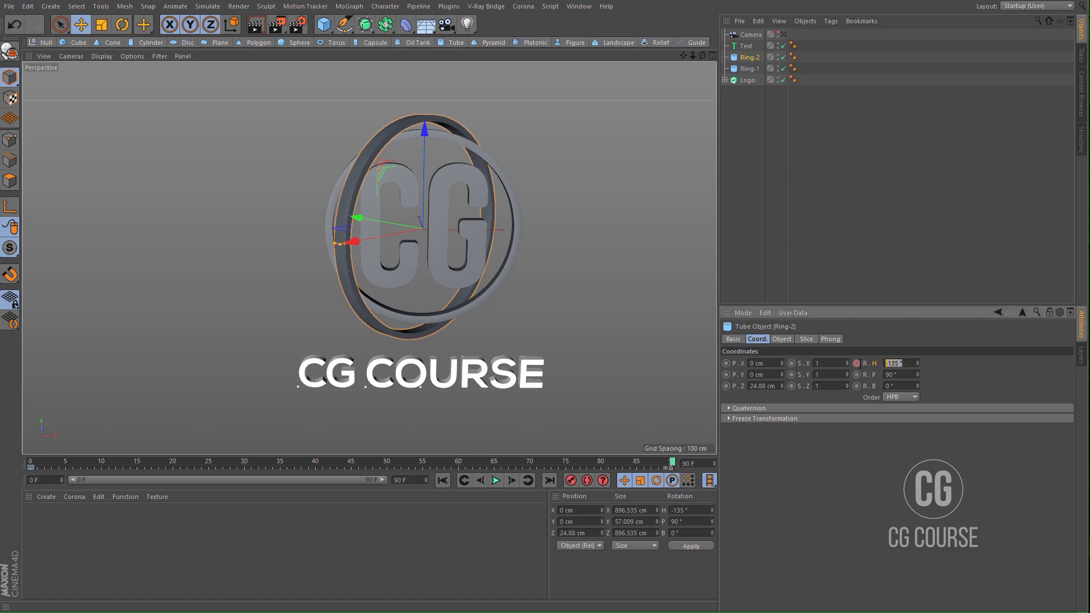
{"action": "type", "text": "0"}
{"action": "key", "text": "Return"}
{"action": "left_click", "coordinate": [858, 363]}
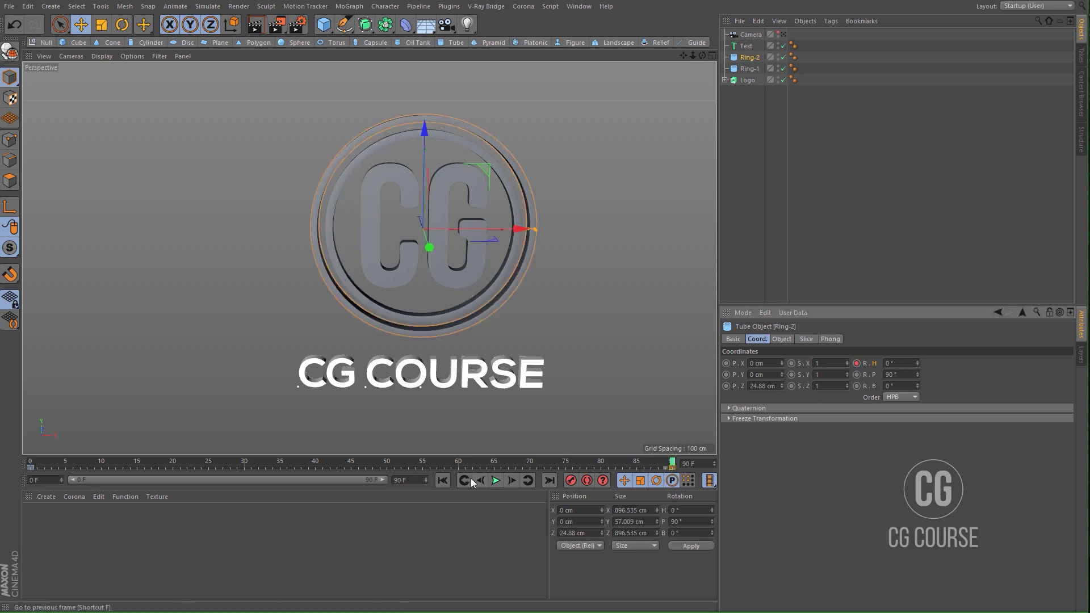
Step: Play Ring-2's rotation from the first frame with nothing selected, stop it and return to frame 0
{"action": "left_click", "coordinate": [442, 481]}
{"action": "left_click", "coordinate": [494, 481]}
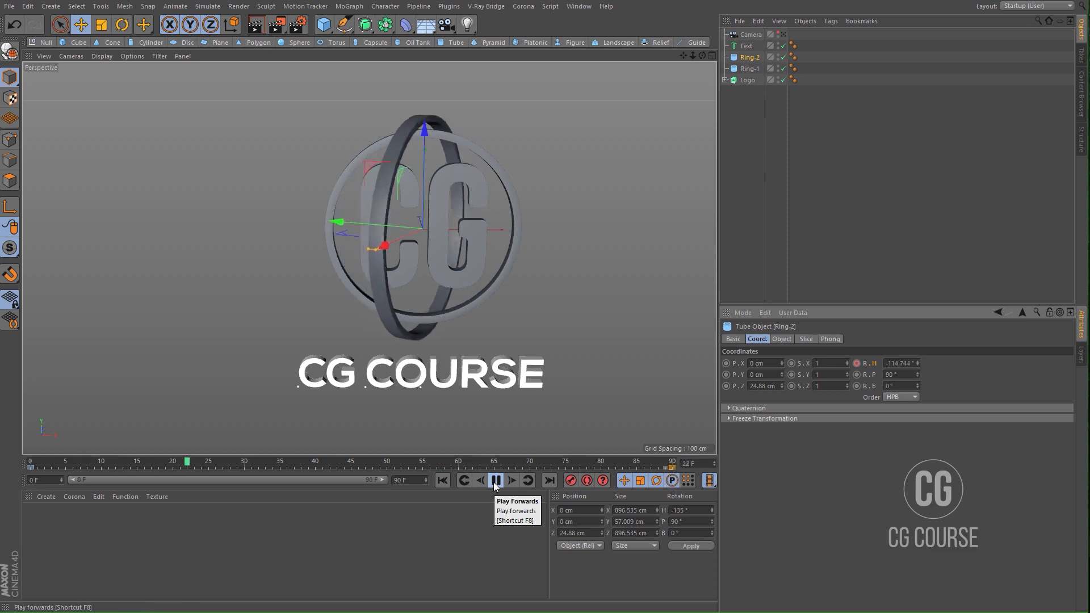
{"action": "left_click", "coordinate": [744, 155]}
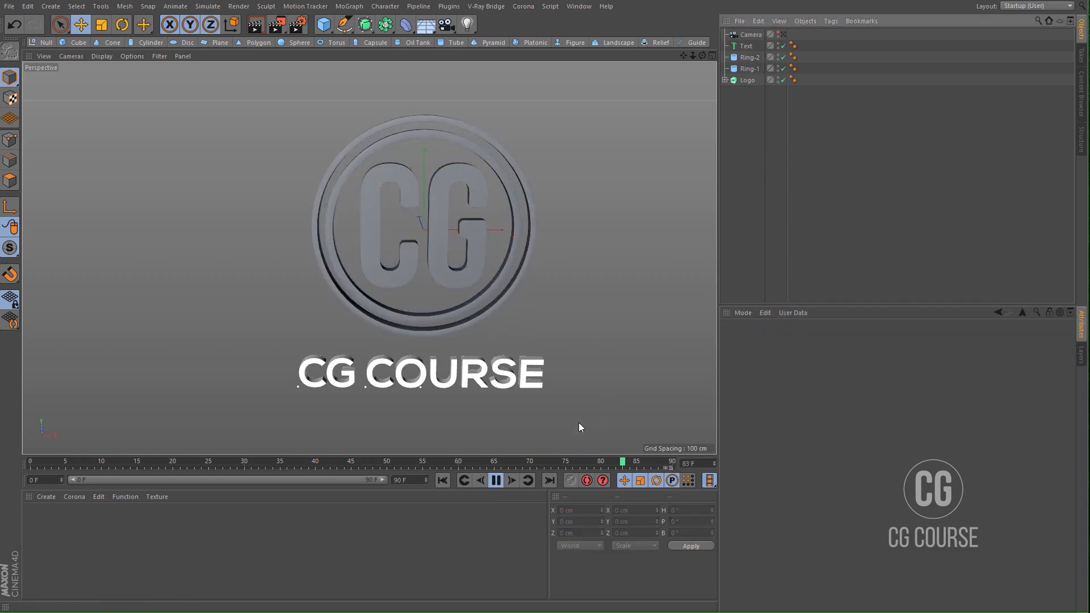
{"action": "left_click", "coordinate": [496, 480]}
{"action": "left_click", "coordinate": [442, 481]}
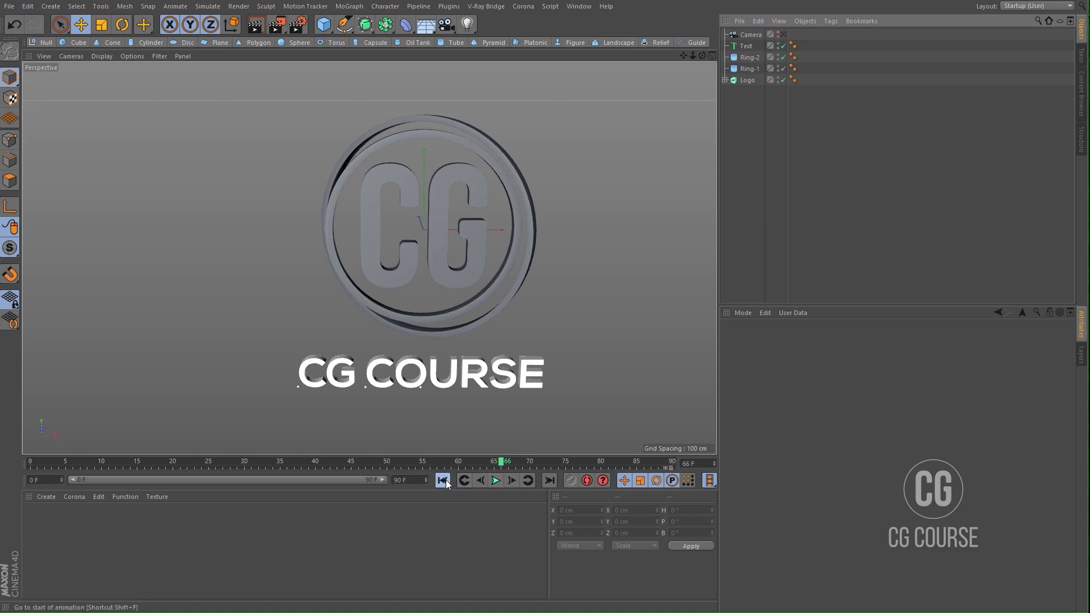
Step: Set Ring-1's heading to -90° and record a heading keyframe at frame 0
{"action": "left_click", "coordinate": [504, 273]}
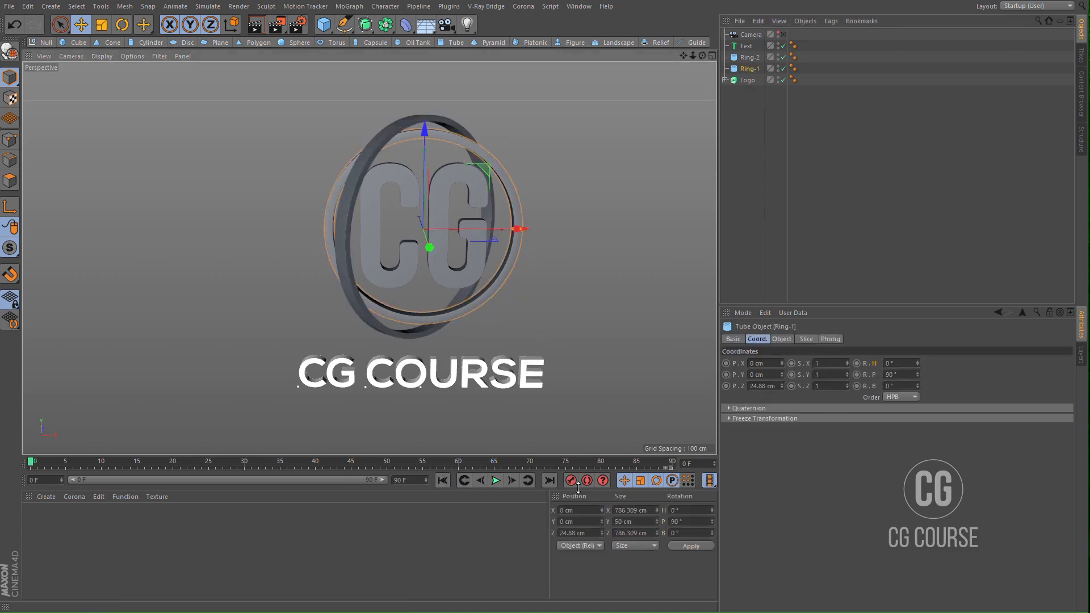
{"action": "left_click", "coordinate": [887, 363]}
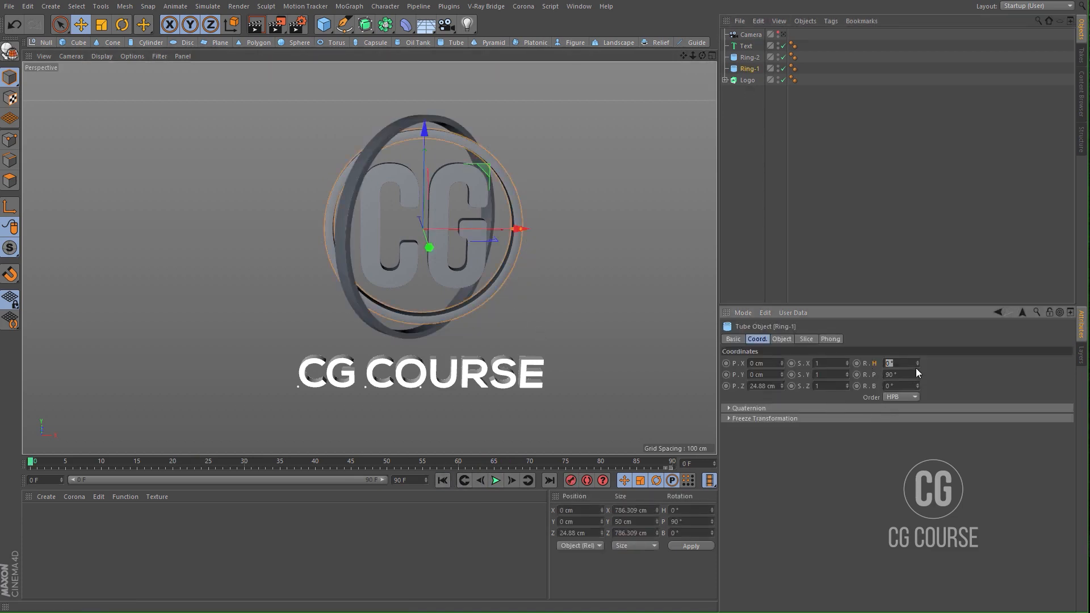
{"action": "left_click_drag", "start_coordinate": [917, 363], "coordinate": [915, 363]}
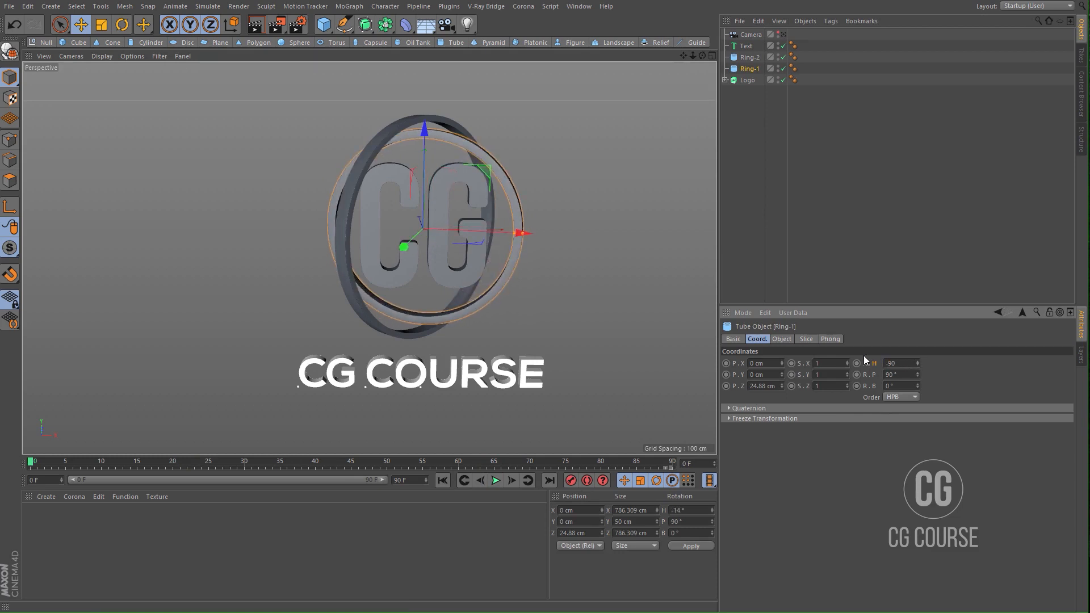
{"action": "key", "text": "Return"}
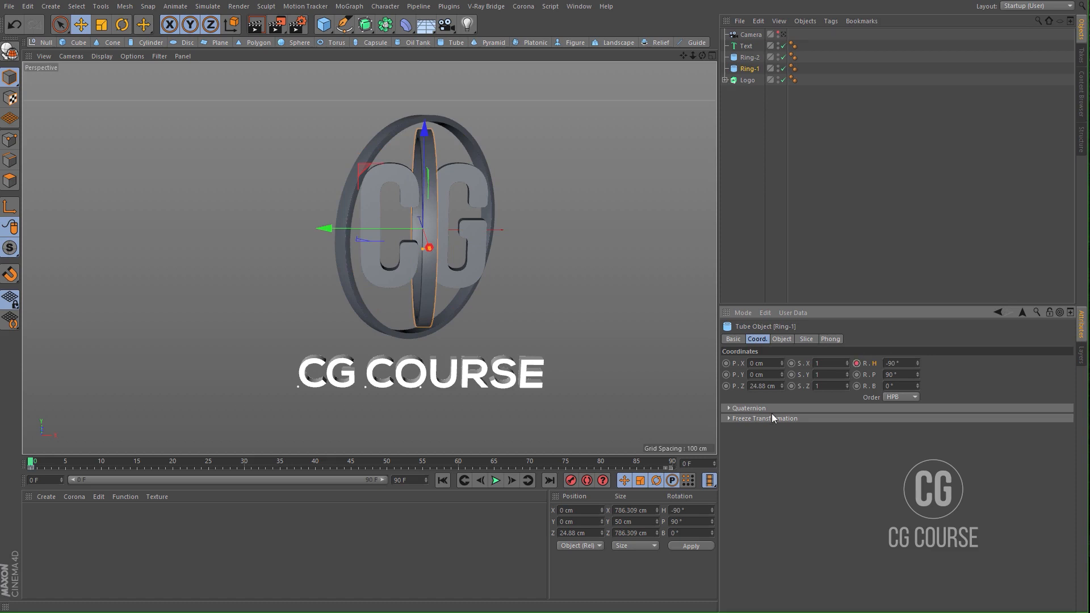
Step: At frame 90, set Ring-1's heading to 0° and record a heading keyframe
{"action": "left_click", "coordinate": [550, 480]}
{"action": "left_click_drag", "start_coordinate": [907, 363], "coordinate": [844, 366]}
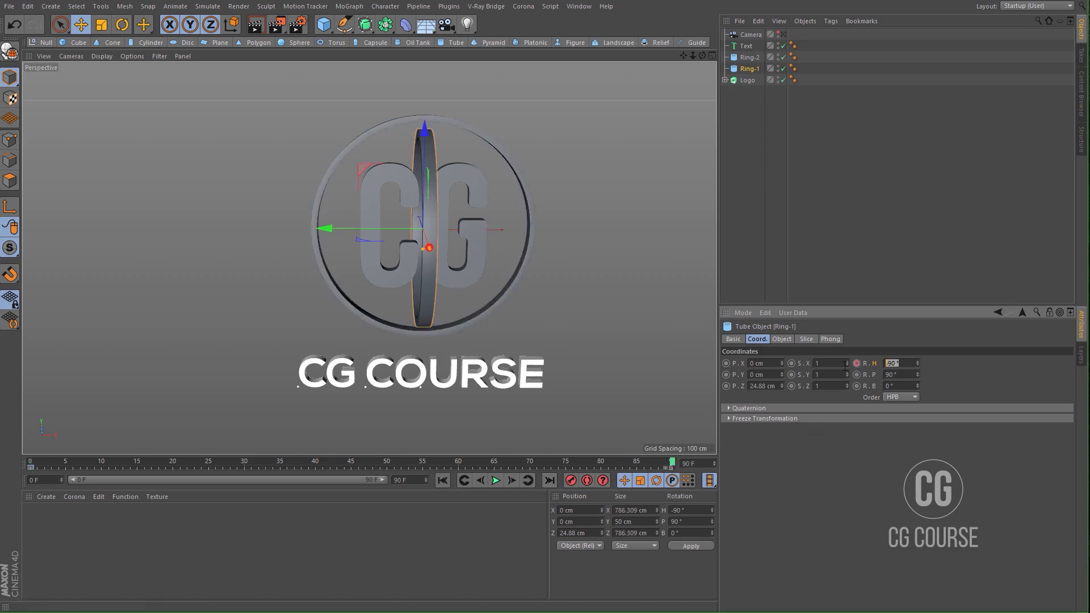
{"action": "type", "text": "0"}
{"action": "key", "text": "Return"}
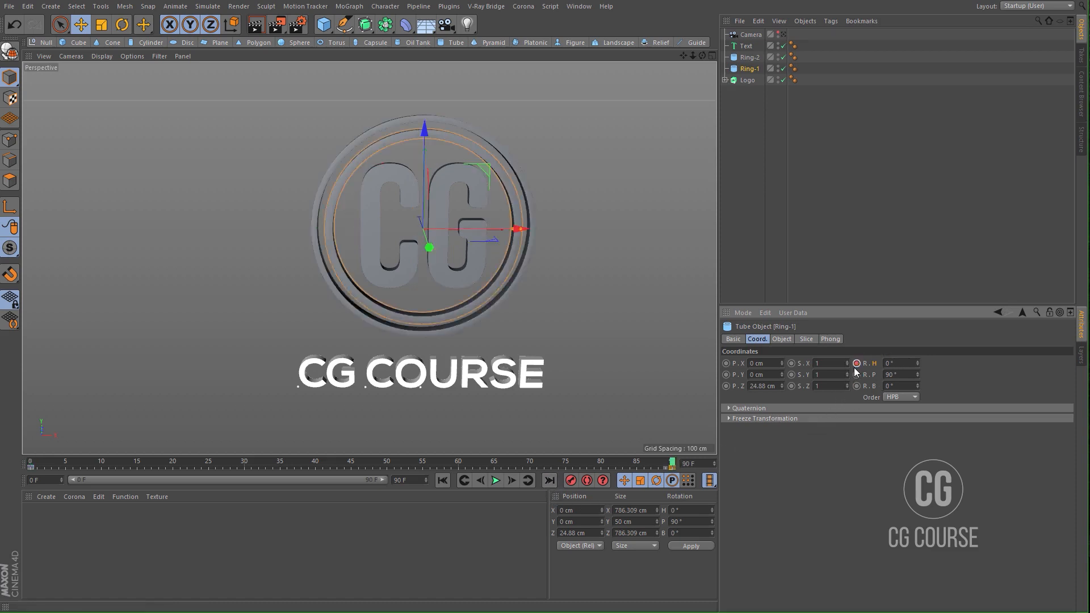
Step: Record Ring-1's heading keyframe at frame 90 and go back to its keyframe at frame 0
{"action": "left_click", "coordinate": [856, 363]}
{"action": "left_click", "coordinate": [462, 482]}
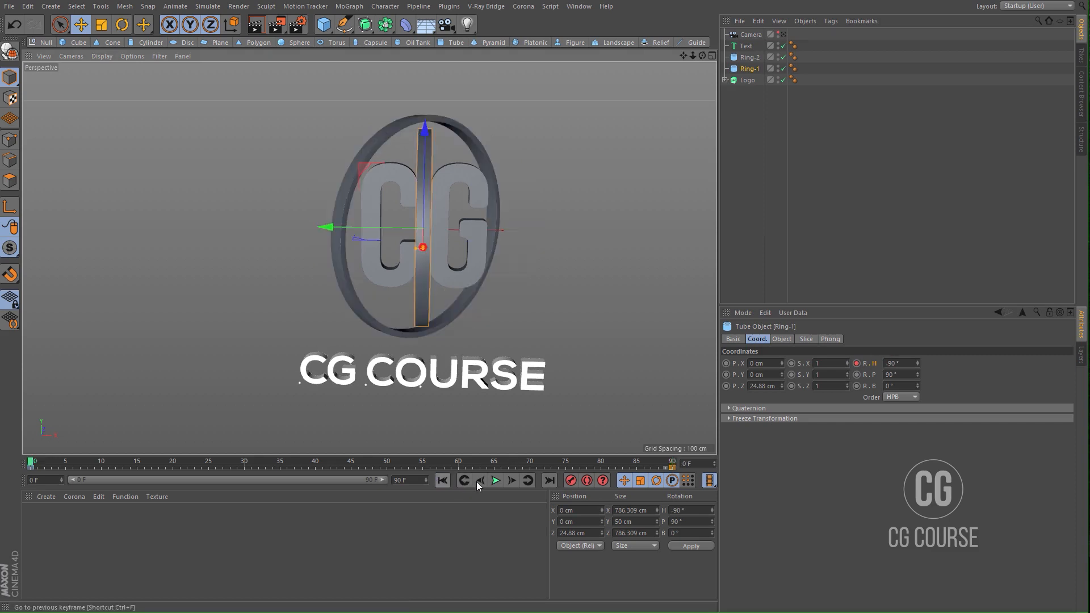
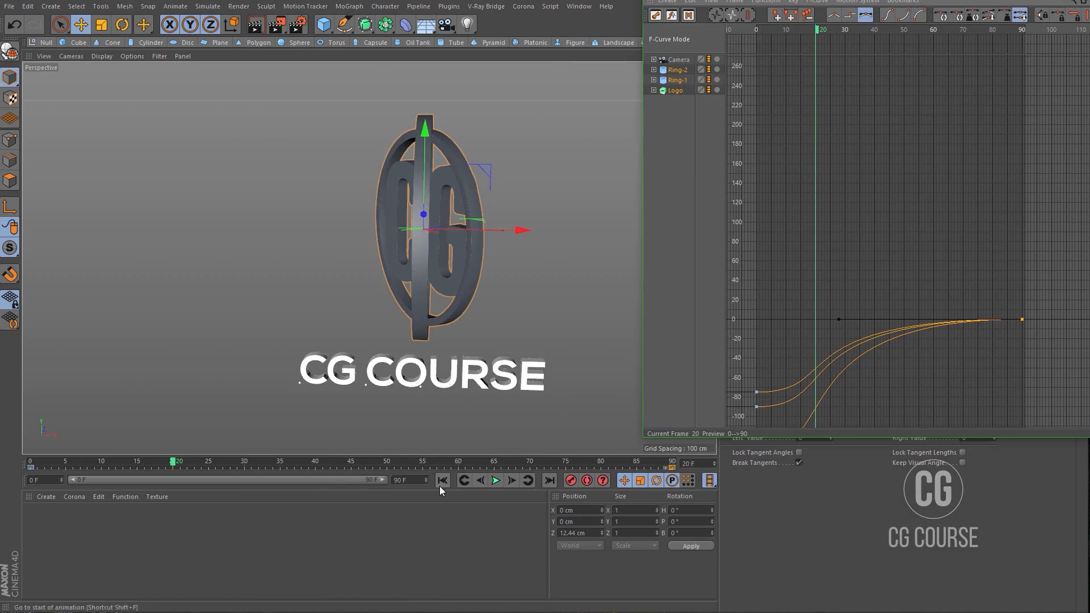
Step: Play the eased logo and ring rotation from the first frame, close the F-curve timeline window and stop playback
{"action": "left_click", "coordinate": [442, 480]}
{"action": "left_click", "coordinate": [495, 480]}
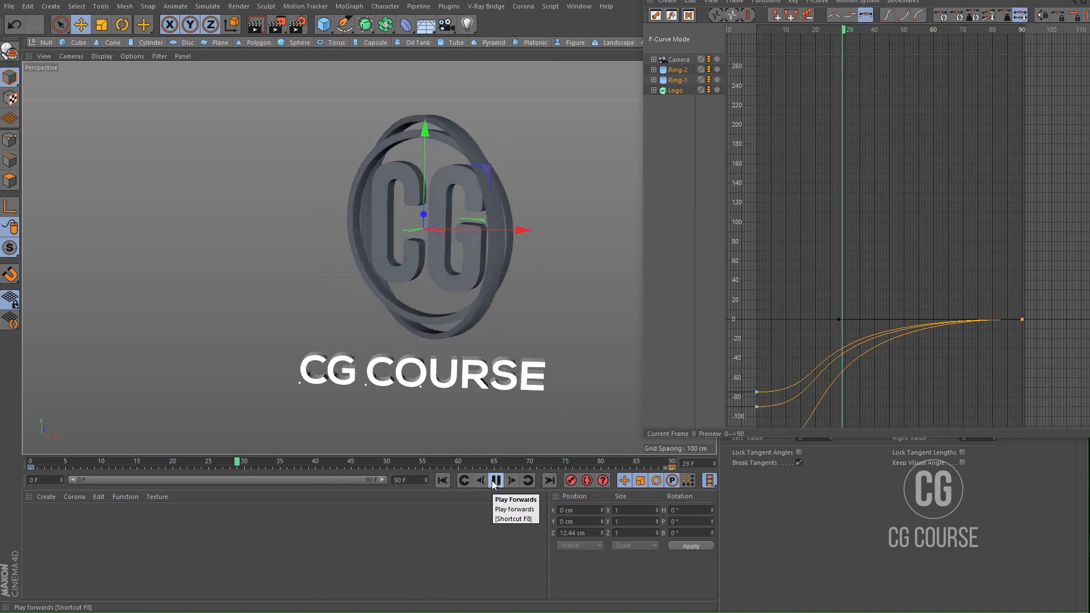
{"action": "left_click_drag", "start_coordinate": [1037, 0], "coordinate": [890, 37]}
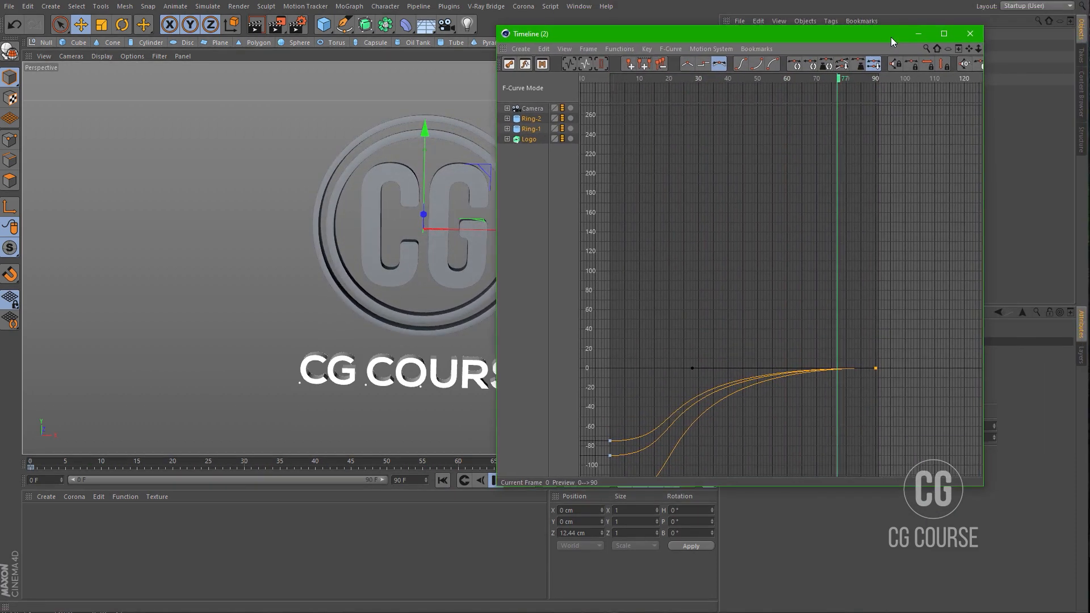
{"action": "left_click", "coordinate": [970, 34]}
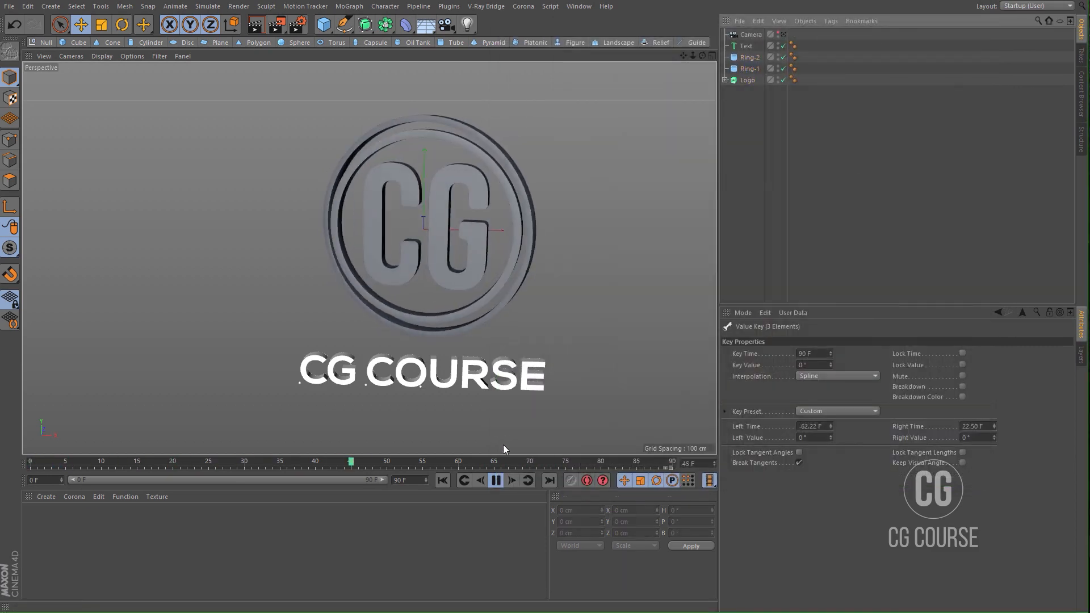
{"action": "left_click", "coordinate": [495, 481]}
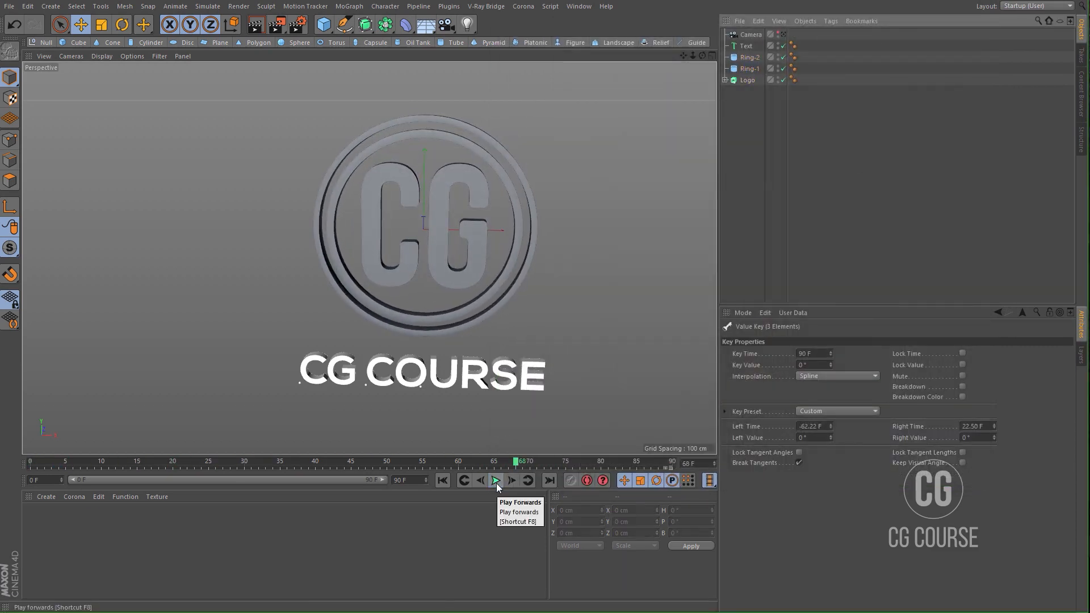
Step: Add a Plain effector to the CG COURSE text object
{"action": "left_click", "coordinate": [746, 46]}
{"action": "left_click_drag", "start_coordinate": [425, 132], "coordinate": [393, 133], "text": "alt"}
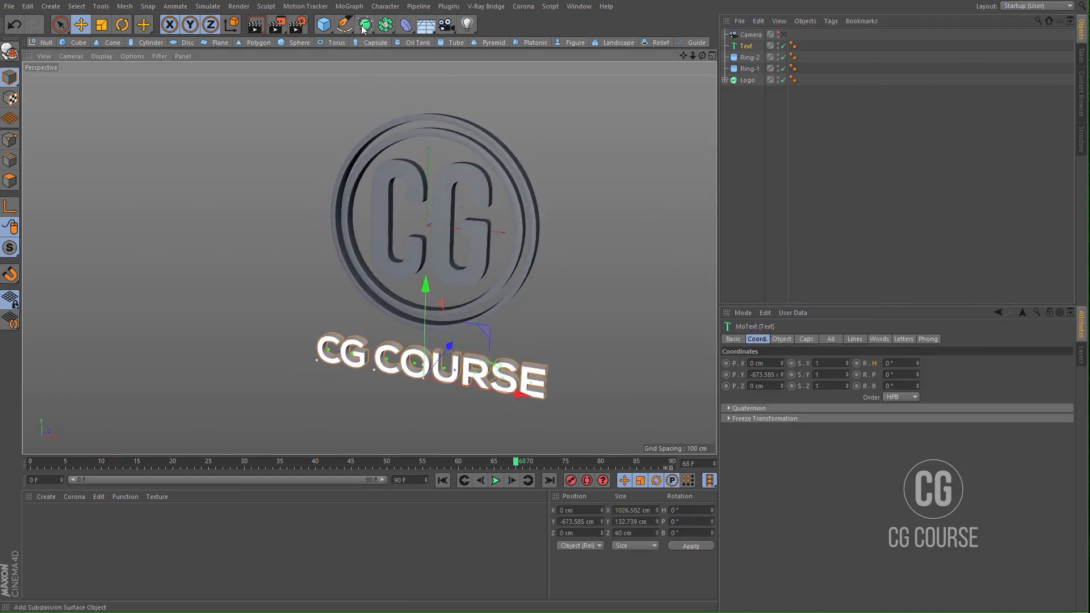
{"action": "left_click", "coordinate": [348, 6]}
{"action": "mouse_move", "coordinate": [357, 23]}
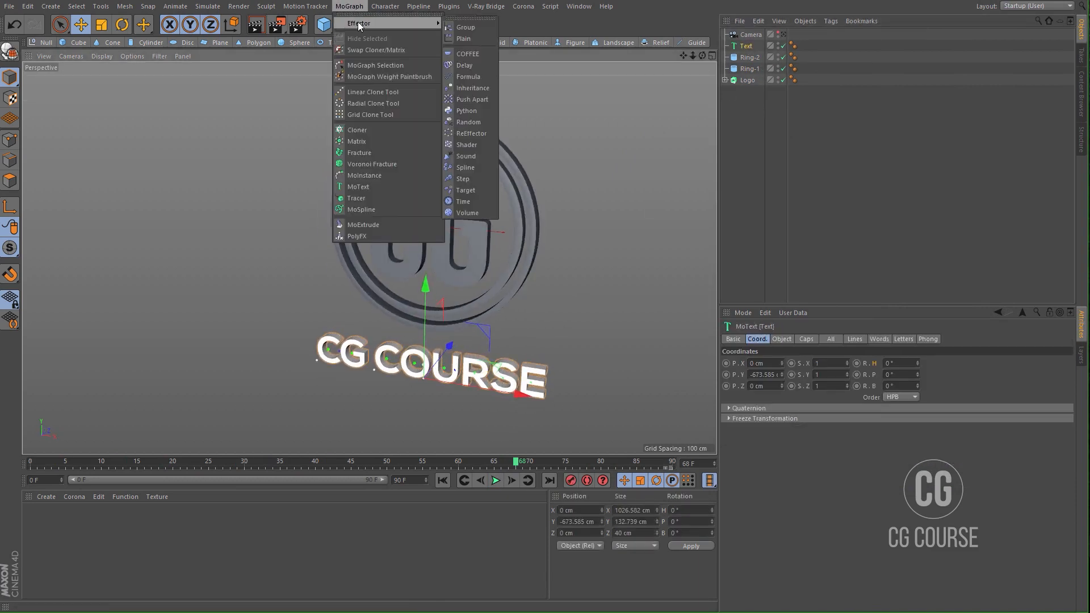
{"action": "left_click", "coordinate": [464, 38]}
Step: Give the Plain effector a Linear falloff and lower the effector to the text at about -479 cm in Y
{"action": "mouse_move", "coordinate": [442, 356]}
{"action": "left_mouse_down", "text": "alt"}
{"action": "mouse_move", "coordinate": [403, 352]}
{"action": "mouse_move", "coordinate": [443, 340]}
{"action": "left_mouse_up", "text": "alt"}
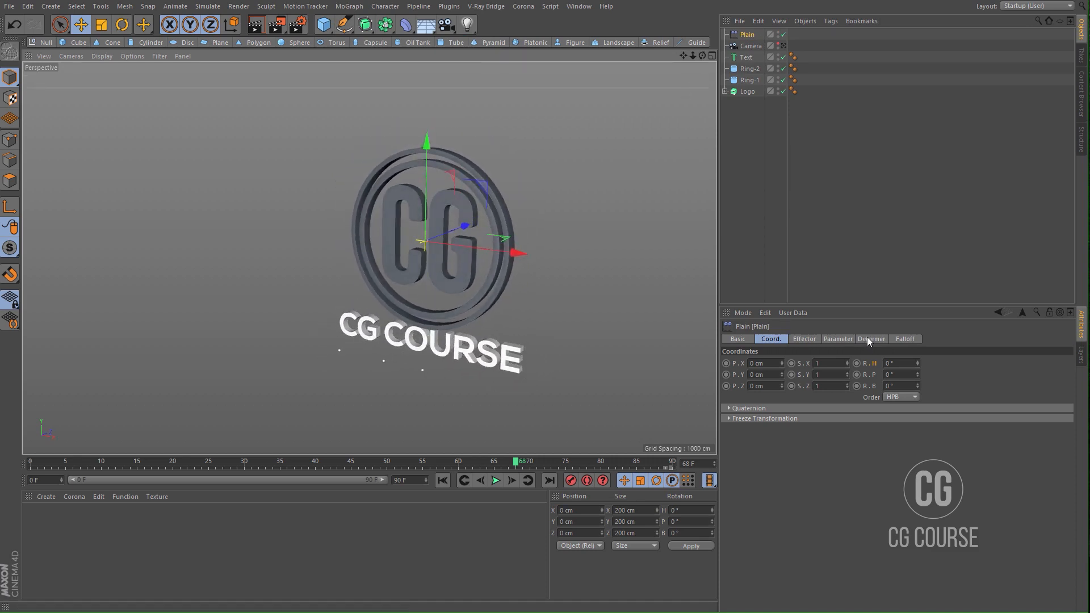
{"action": "left_click", "coordinate": [907, 339]}
{"action": "left_click", "coordinate": [794, 362]}
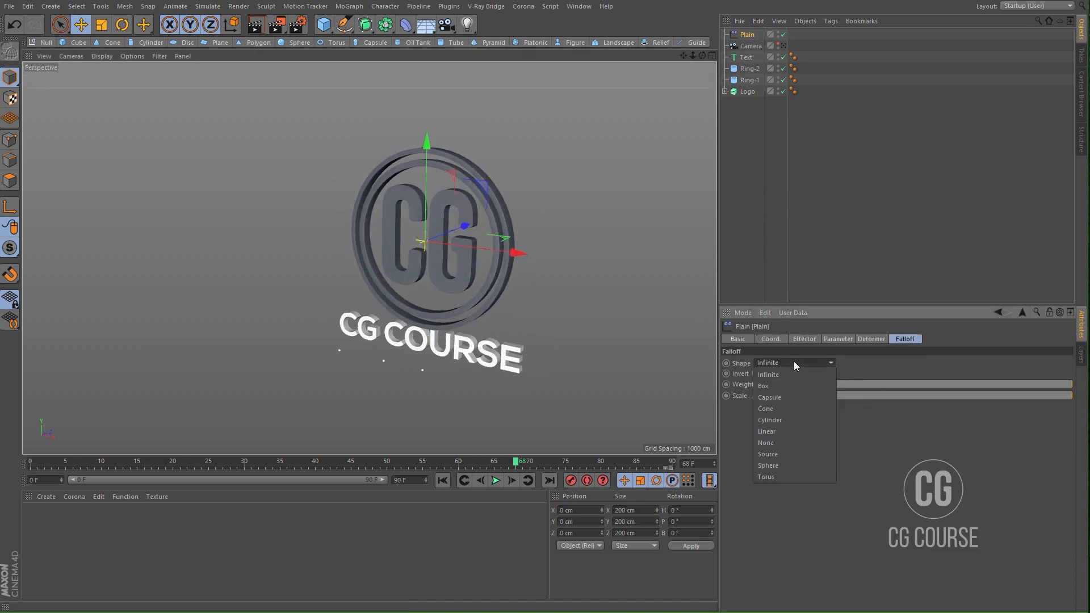
{"action": "left_click", "coordinate": [776, 430]}
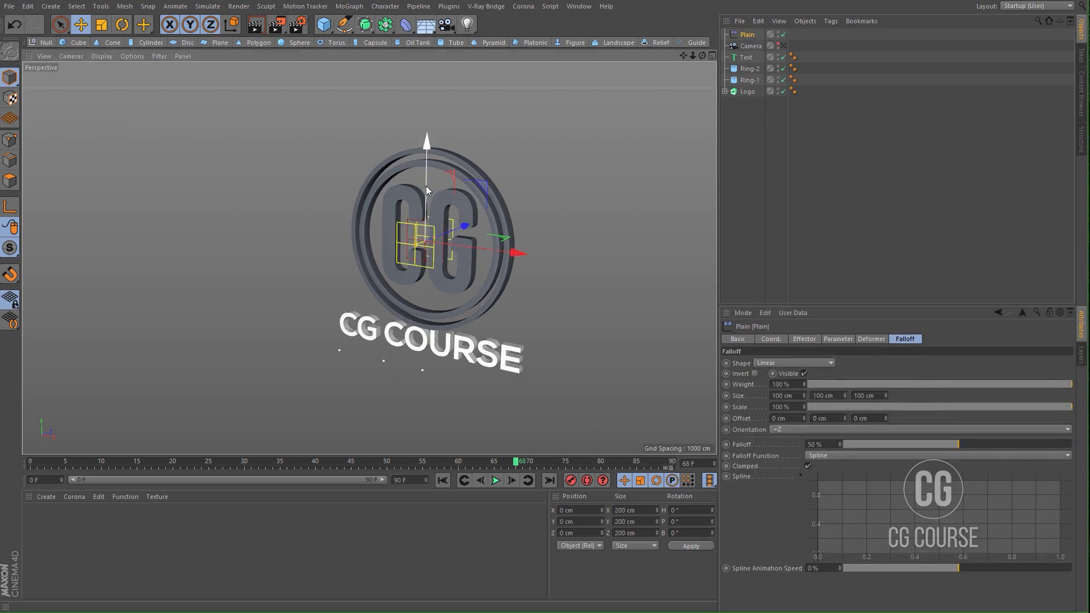
{"action": "left_click_drag", "start_coordinate": [425, 186], "coordinate": [424, 285]}
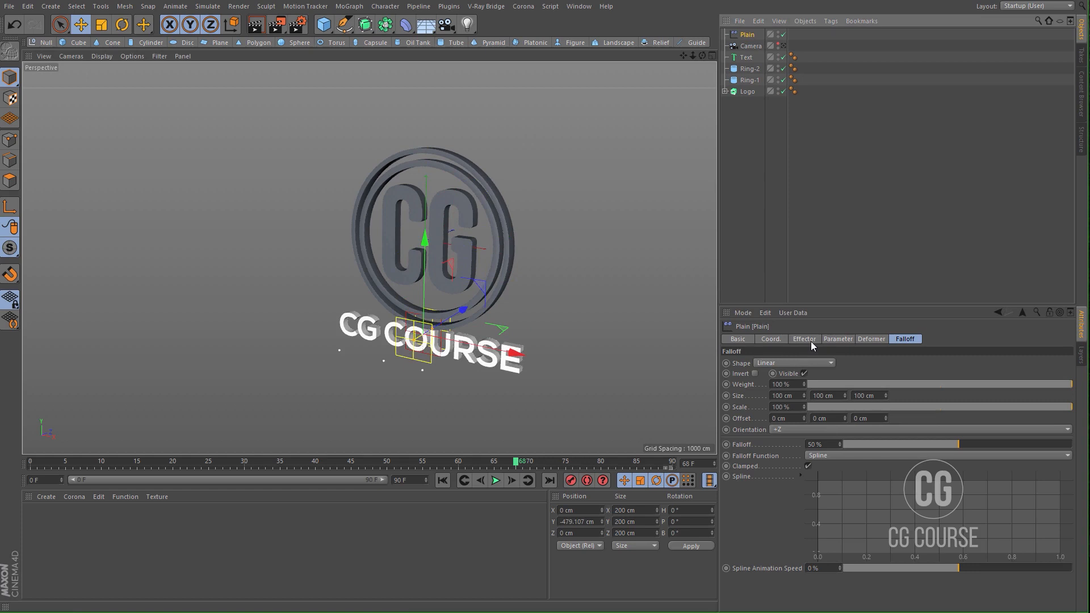
Step: Set the Plain effector's position offset to 0 cm in Y and -356 cm in Z so the text moves forward
{"action": "left_click", "coordinate": [828, 339]}
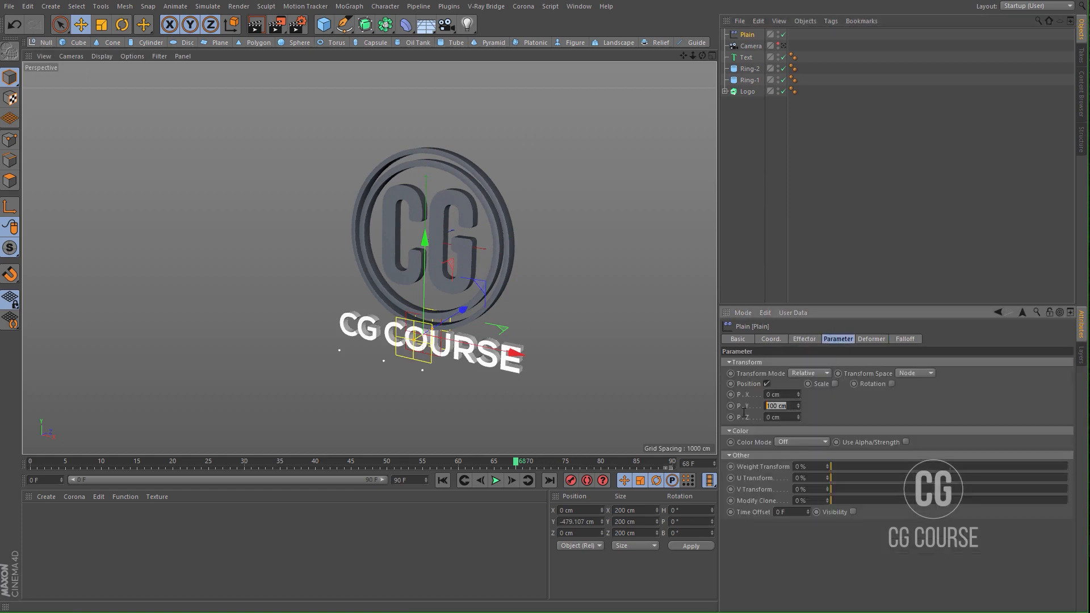
{"action": "type", "text": "0"}
{"action": "key", "text": "Return"}
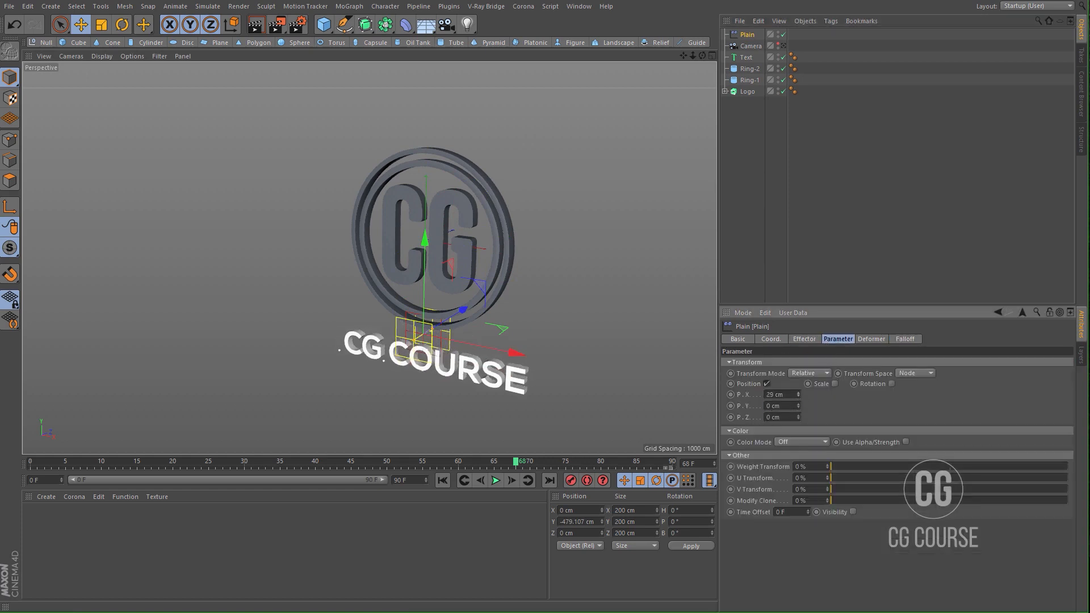
{"action": "left_click_drag", "start_coordinate": [798, 416], "coordinate": [539, 370]}
{"action": "left_click_drag", "start_coordinate": [410, 370], "coordinate": [434, 363], "text": "alt"}
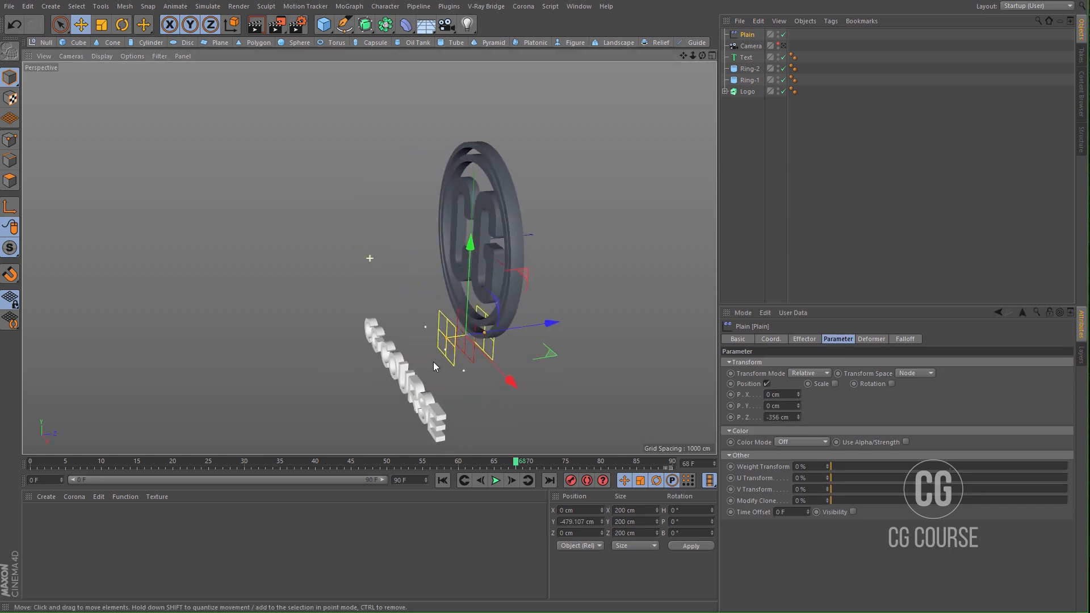
Step: Check the offset text through the scene camera, return to frame 0 and switch back to the free view
{"action": "left_click", "coordinate": [783, 46]}
{"action": "left_click", "coordinate": [750, 46]}
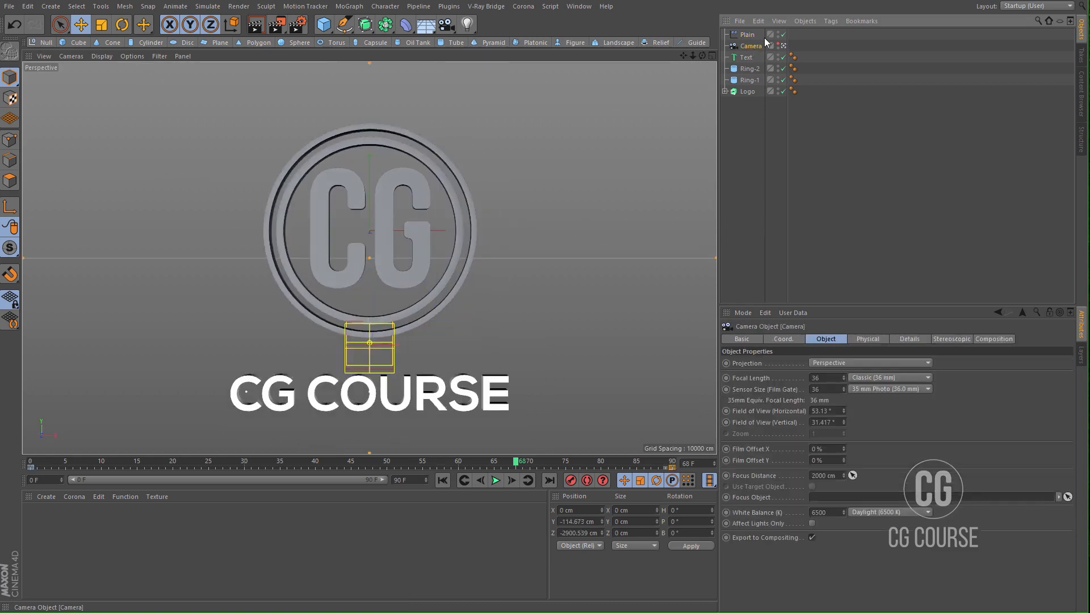
{"action": "left_click", "coordinate": [442, 479]}
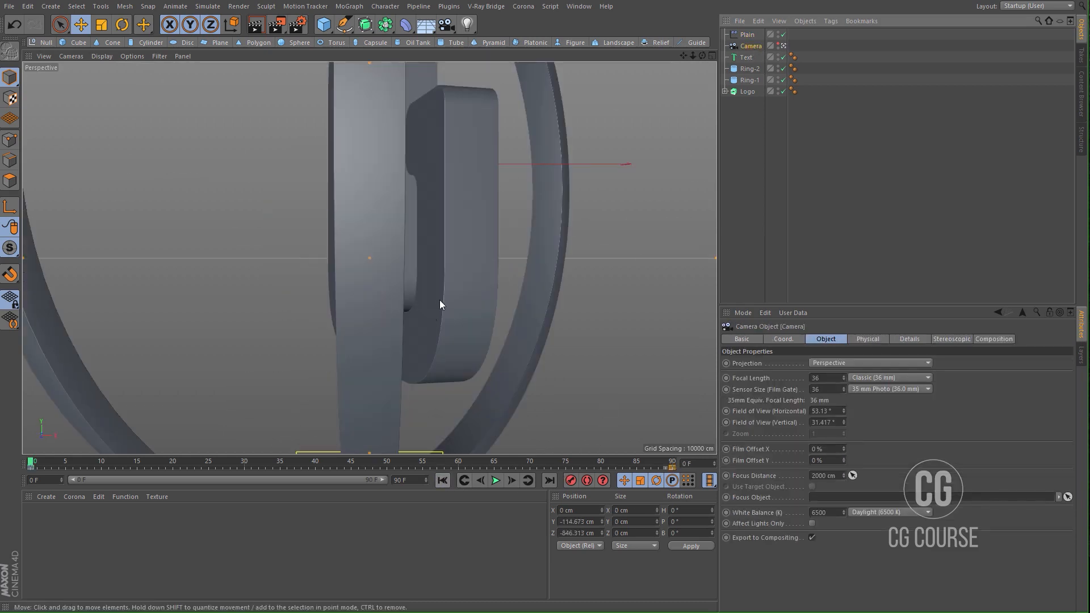
{"action": "left_click", "coordinate": [783, 46]}
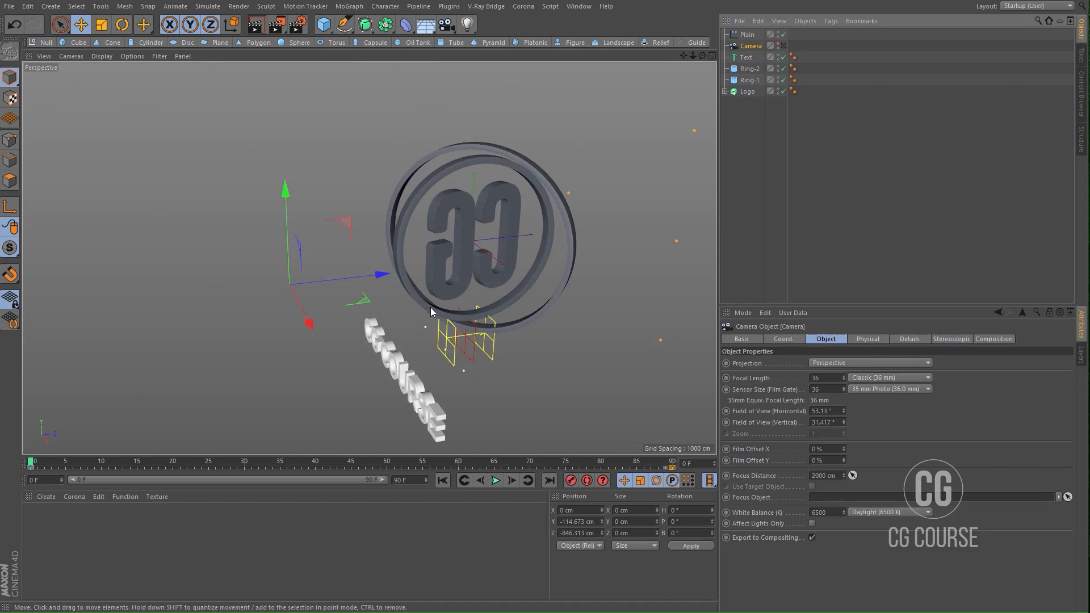
{"action": "left_click", "coordinate": [777, 45]}
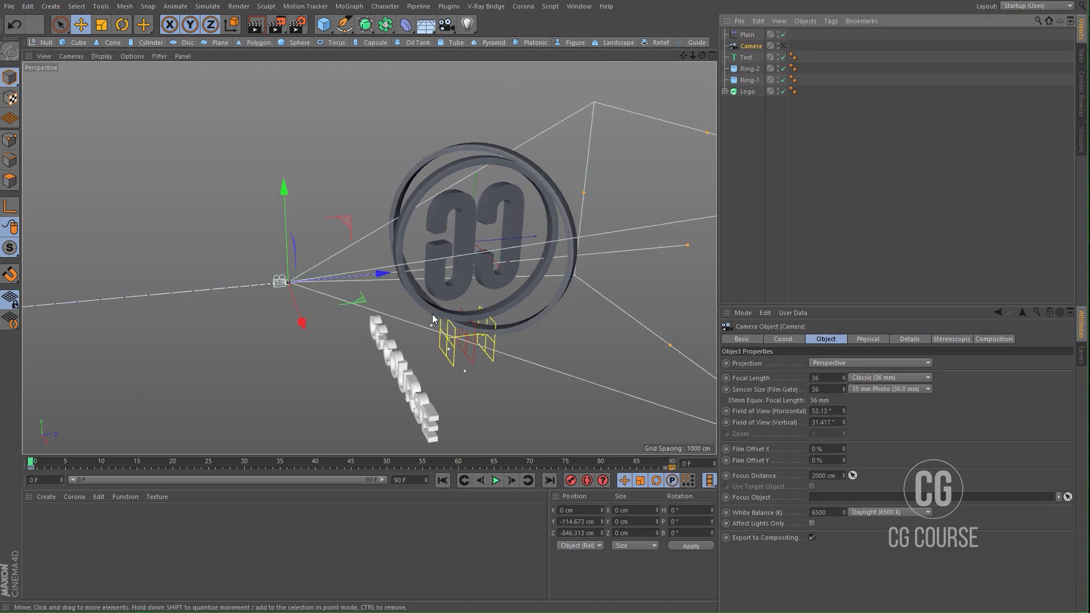
{"action": "mouse_move", "coordinate": [432, 314]}
{"action": "left_mouse_down", "text": "alt"}
{"action": "mouse_move", "coordinate": [390, 318]}
{"action": "mouse_move", "coordinate": [424, 283]}
{"action": "mouse_move", "coordinate": [461, 291]}
{"action": "mouse_move", "coordinate": [441, 299]}
{"action": "mouse_move", "coordinate": [450, 302]}
{"action": "mouse_move", "coordinate": [388, 299]}
{"action": "left_mouse_up", "text": "alt"}
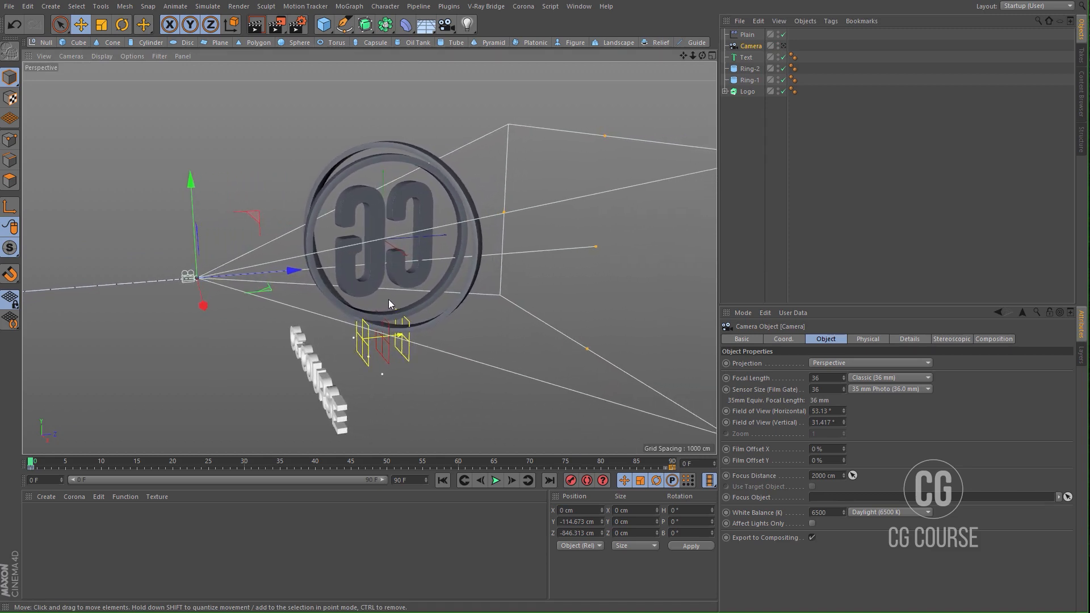
Step: Rotate the Plain effector to a 90° heading so its falloff runs along the text
{"action": "left_click", "coordinate": [747, 35]}
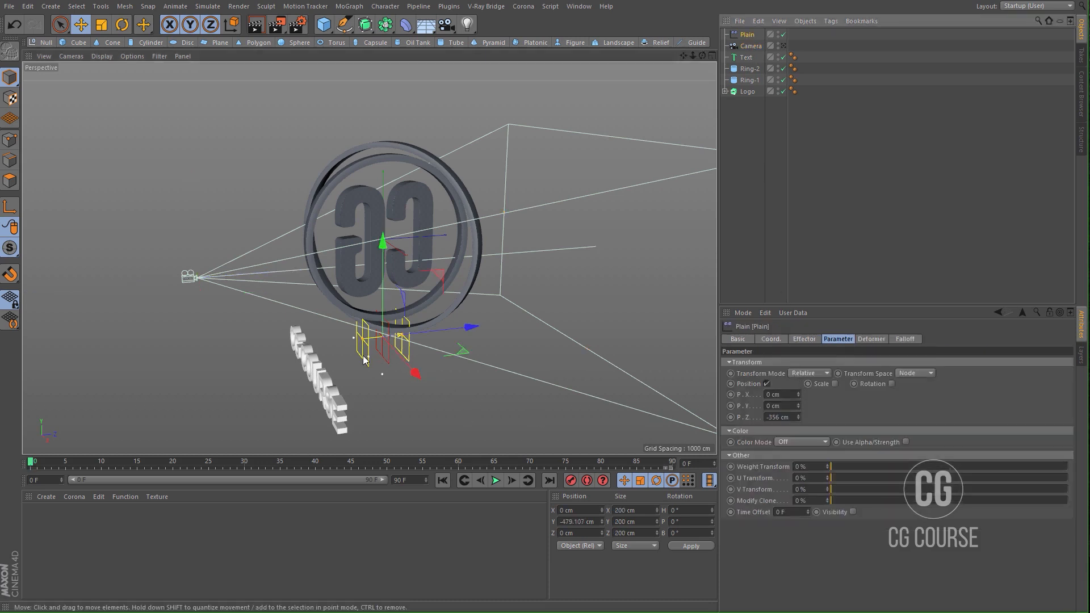
{"action": "key", "text": "r"}
{"action": "left_click_drag", "start_coordinate": [360, 361], "coordinate": [441, 367]}
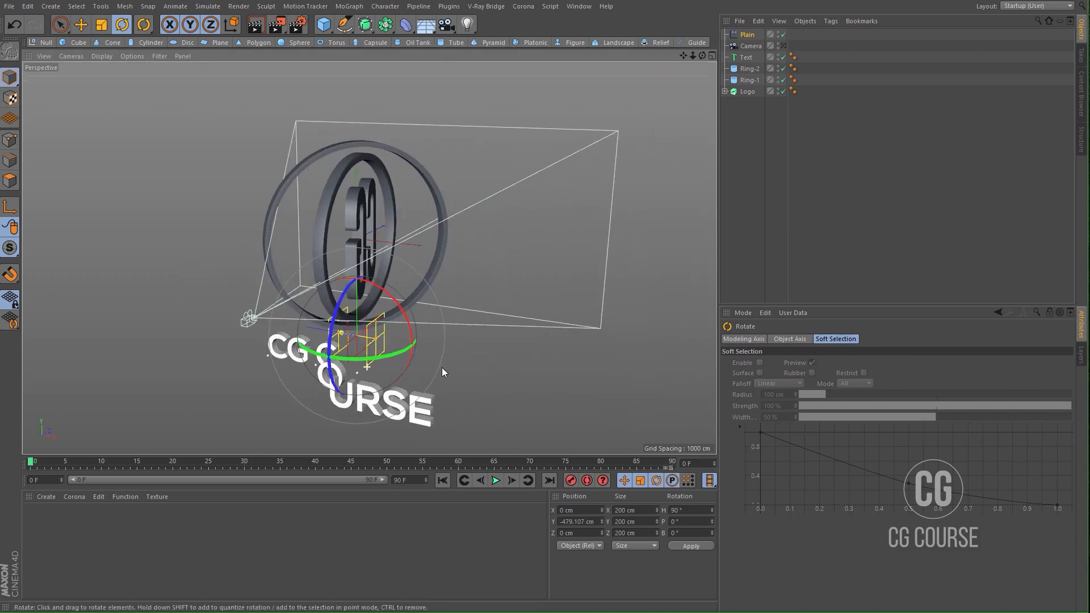
Step: Stretch the Plain effector's linear falloff to about 547 cm in Z and undo the last change
{"action": "key", "text": "e"}
{"action": "left_click_drag", "start_coordinate": [336, 336], "coordinate": [408, 337]}
{"action": "key", "text": "ctrl+z"}
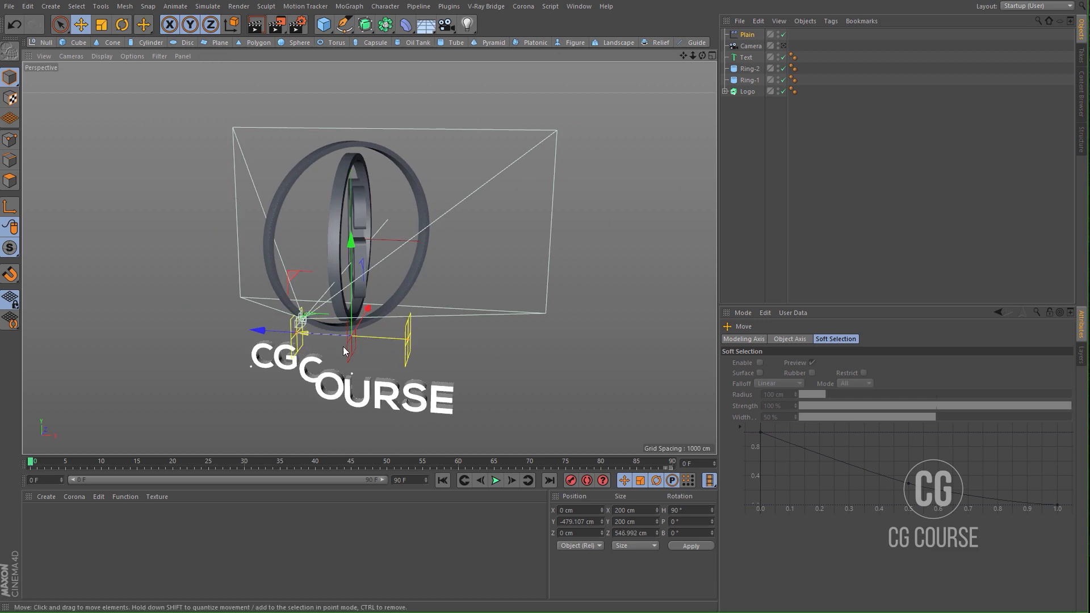
Step: Move the Plain effector along X to about -774 cm, past the beginning of the text
{"action": "left_click_drag", "start_coordinate": [336, 347], "coordinate": [298, 356], "text": "alt"}
{"action": "left_click_drag", "start_coordinate": [278, 311], "coordinate": [172, 288]}
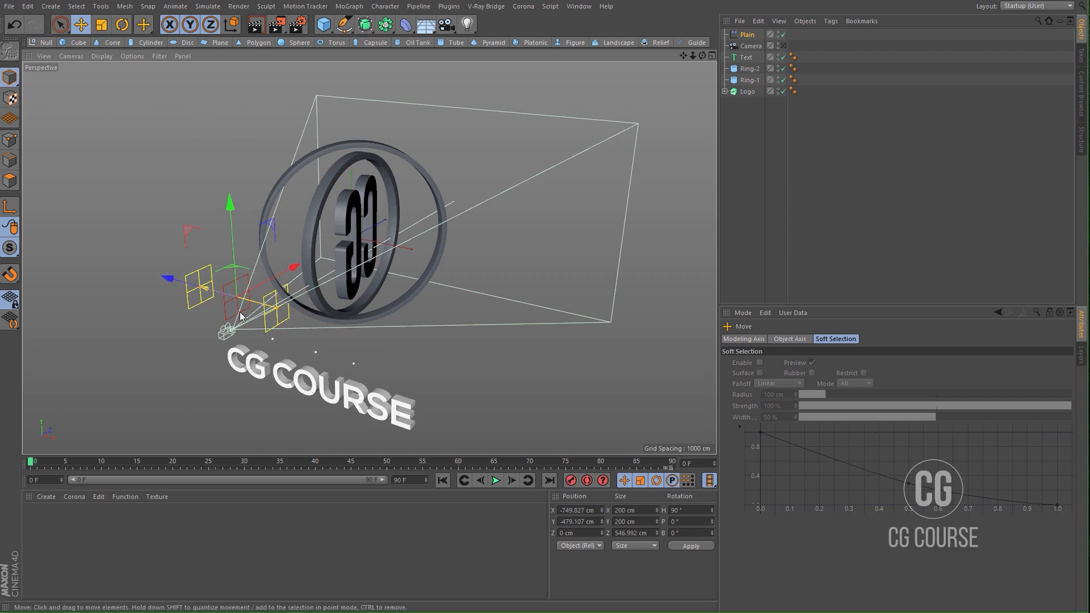
{"action": "left_click_drag", "start_coordinate": [241, 317], "coordinate": [316, 292], "text": "alt"}
{"action": "middle_click", "coordinate": [387, 296]}
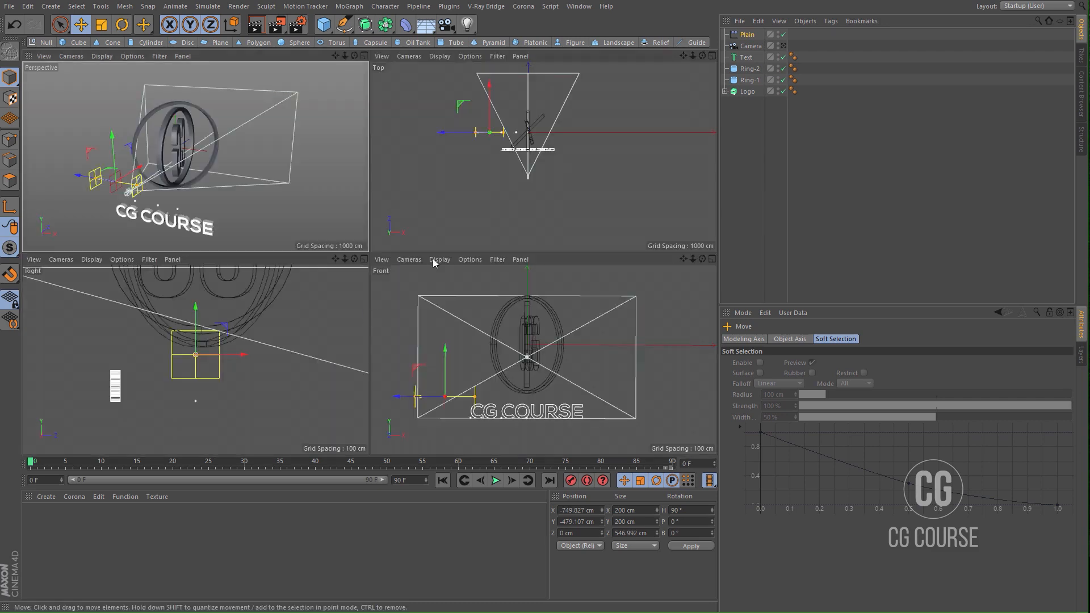
{"action": "scroll", "coordinate": [505, 161], "scroll_direction": "up", "scroll_amount": 3}
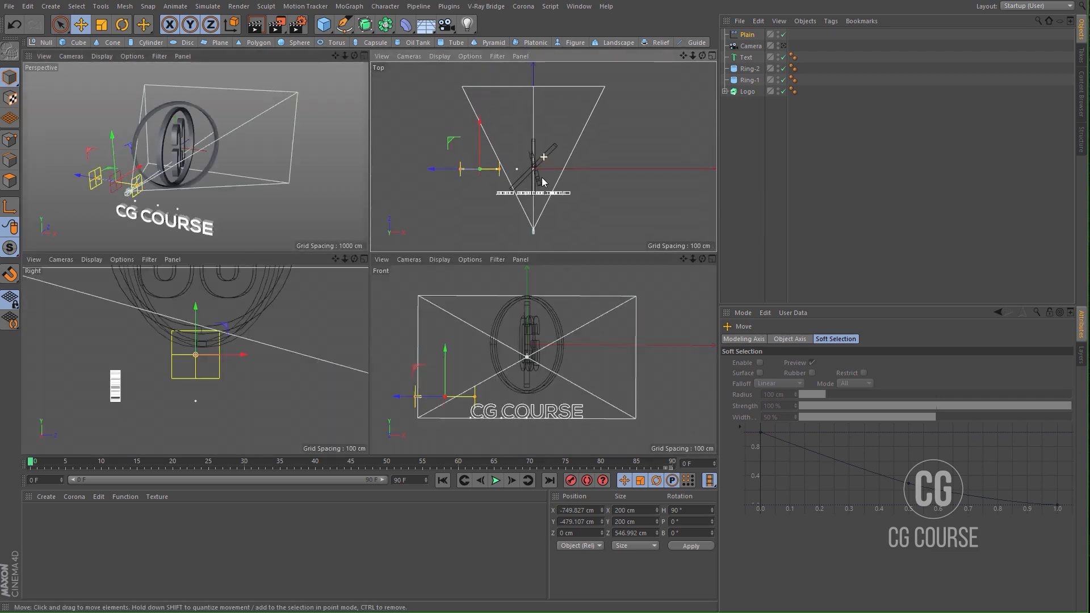
{"action": "left_click_drag", "start_coordinate": [444, 174], "coordinate": [441, 174]}
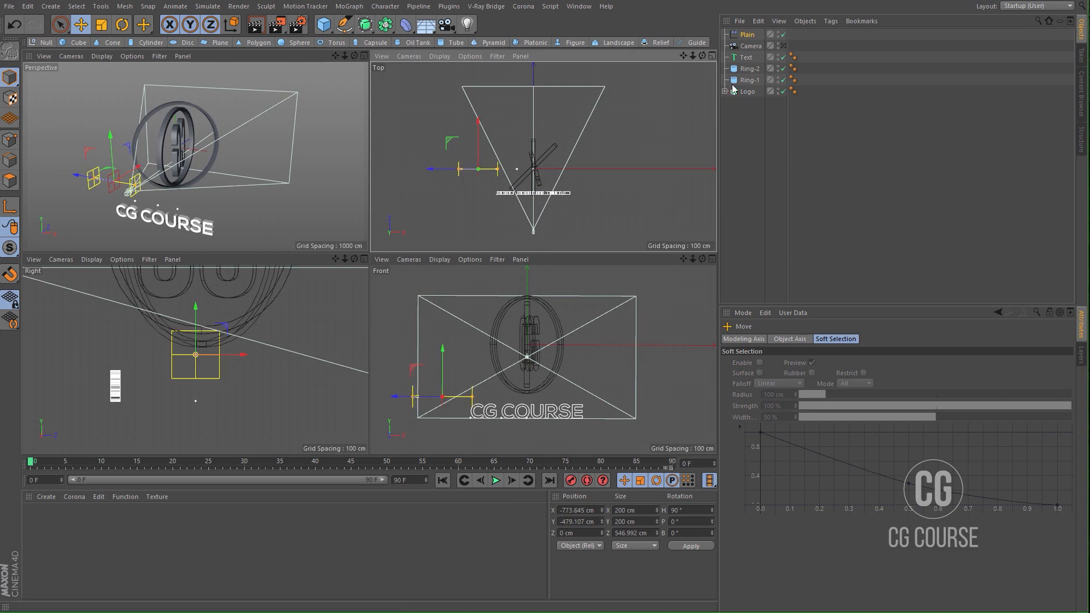
Step: Move the Plain effector farther out to about -996 cm in X and record an X position keyframe at frame 0
{"action": "left_click", "coordinate": [747, 35]}
{"action": "left_click", "coordinate": [825, 339]}
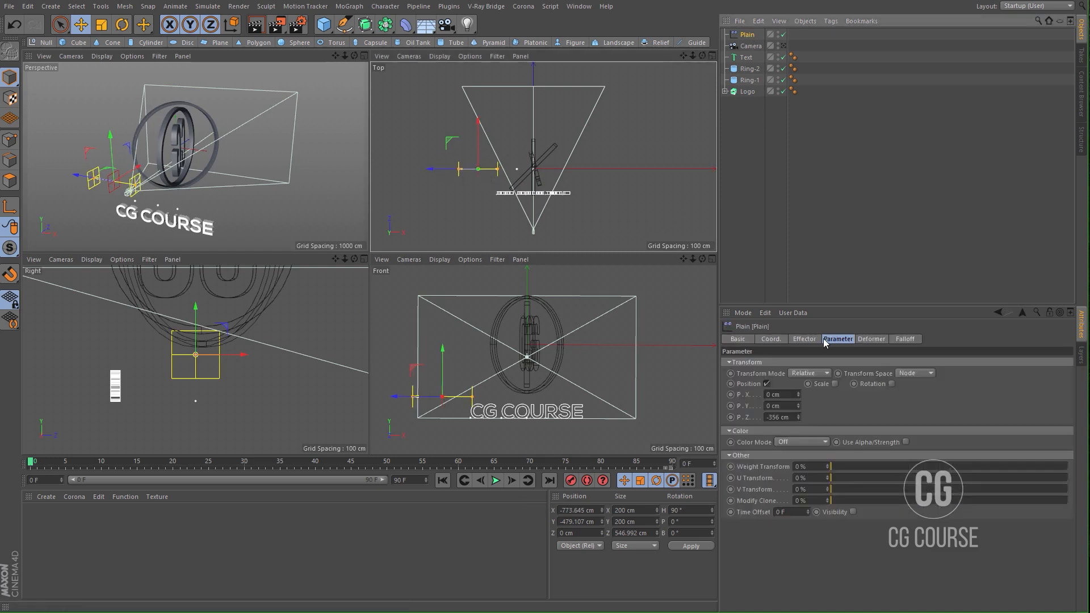
{"action": "left_click", "coordinate": [774, 341]}
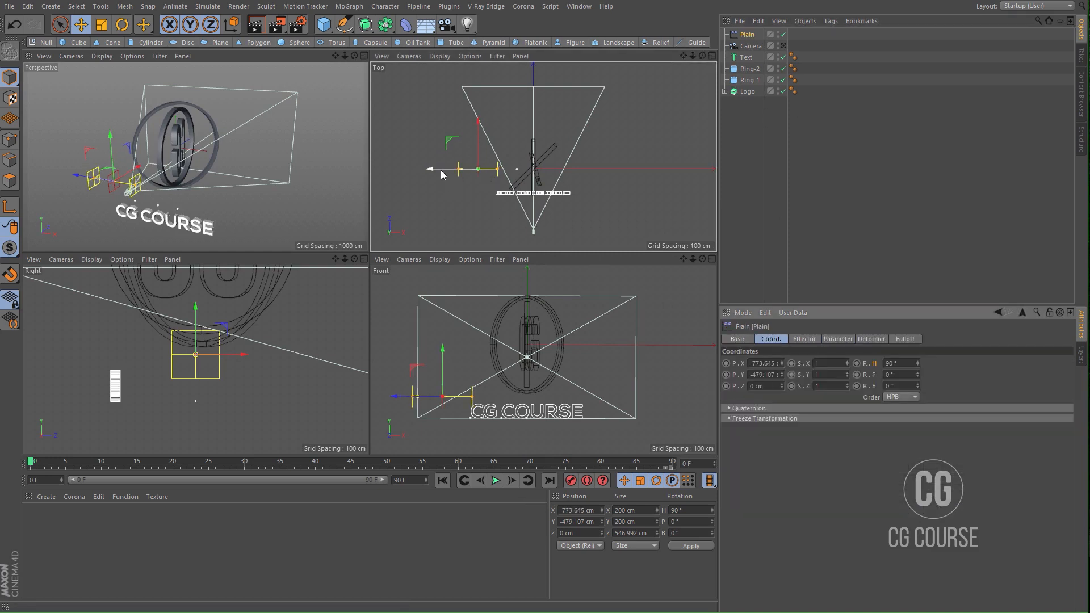
{"action": "left_click_drag", "start_coordinate": [442, 173], "coordinate": [425, 180]}
{"action": "left_click", "coordinate": [726, 364]}
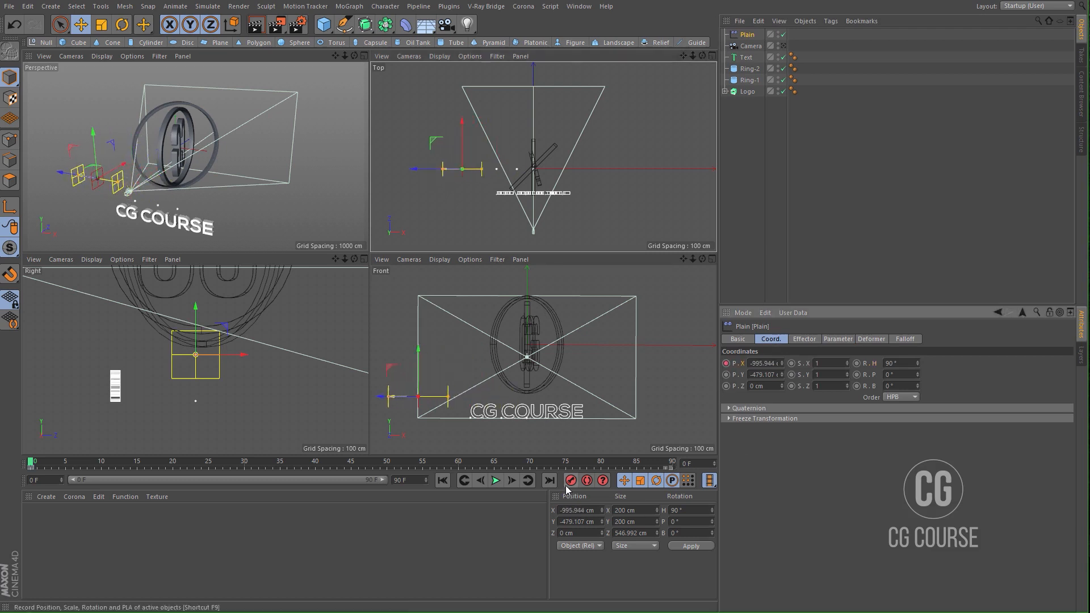
Step: At frame 90, move the Plain effector past the end of the text to about 981 cm in X and record an X position keyframe
{"action": "left_click", "coordinate": [550, 482]}
{"action": "left_click_drag", "start_coordinate": [428, 177], "coordinate": [564, 174]}
{"action": "left_click", "coordinate": [726, 364]}
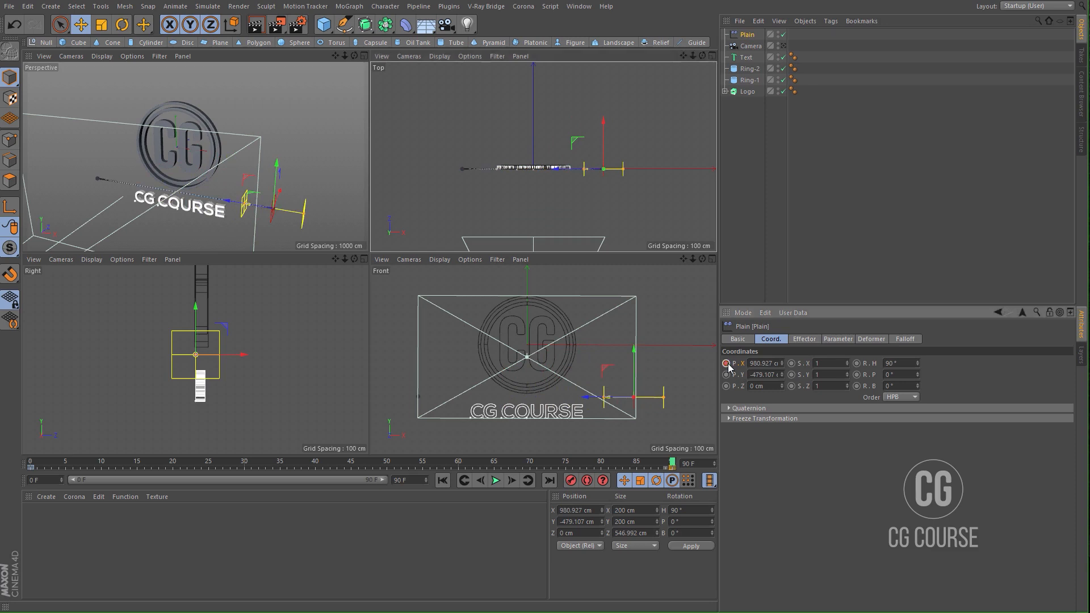
Step: Play the text animation from the first frame through the scene camera, stop it and scrub back to frame 49
{"action": "middle_click", "coordinate": [305, 162]}
{"action": "left_click", "coordinate": [783, 46]}
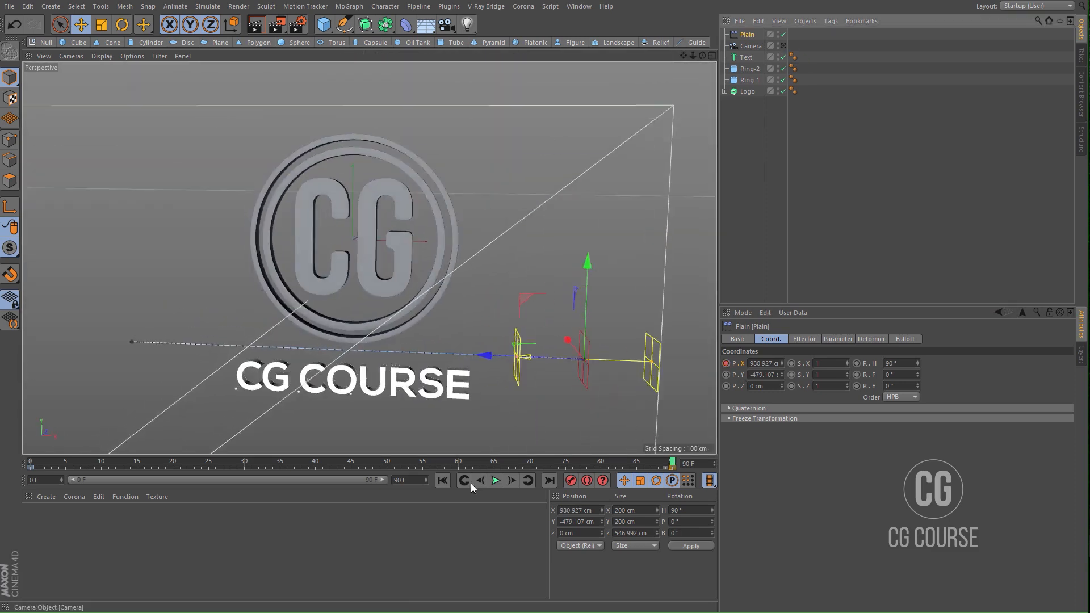
{"action": "left_click", "coordinate": [442, 480]}
{"action": "left_click", "coordinate": [491, 482]}
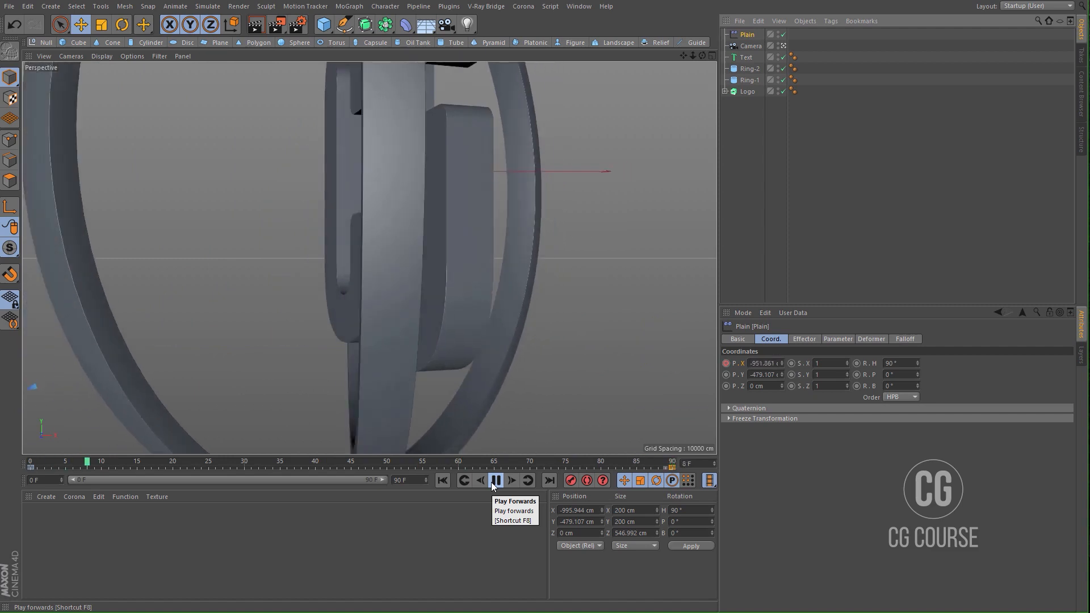
{"action": "left_click", "coordinate": [494, 483]}
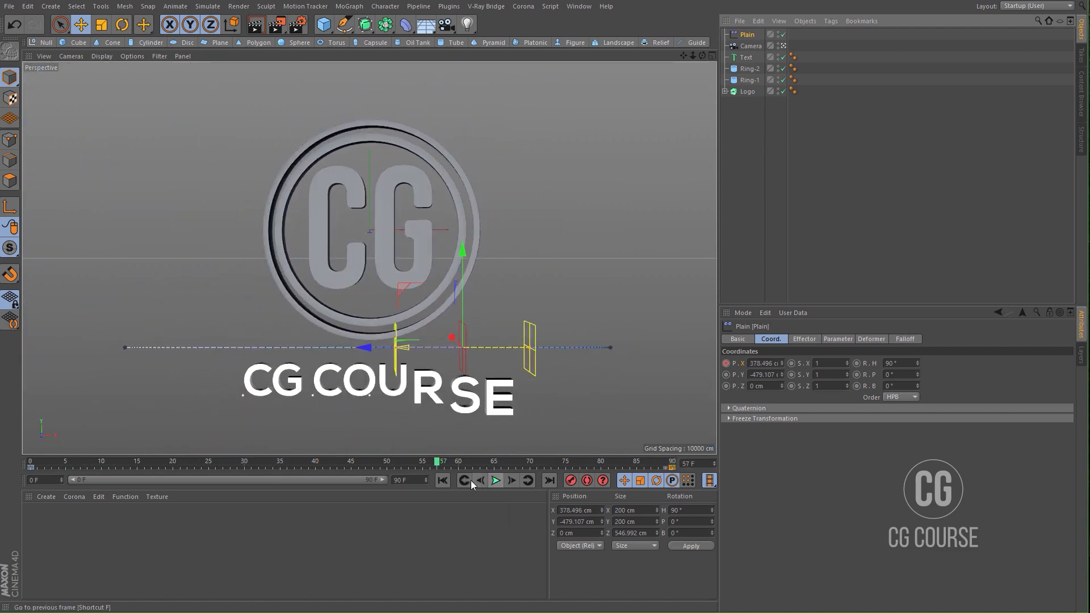
{"action": "left_click_drag", "start_coordinate": [440, 466], "coordinate": [382, 474]}
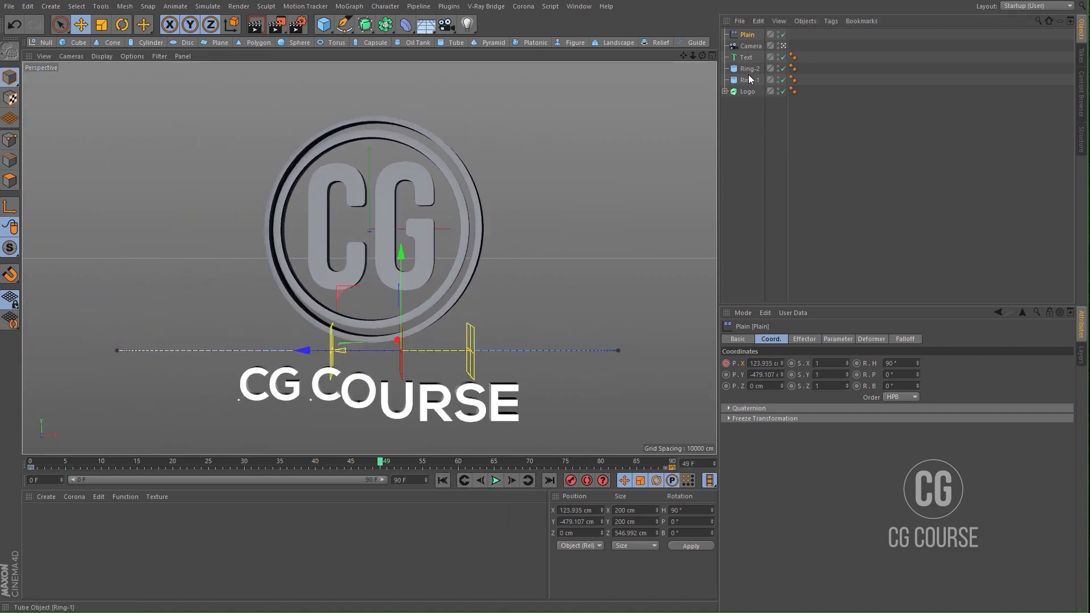
Step: Save the scene and set the Plain effector's Z position transform to -1000 cm
{"action": "left_click", "coordinate": [743, 243]}
{"action": "key", "text": "ctrl+s"}
{"action": "left_click", "coordinate": [746, 35]}
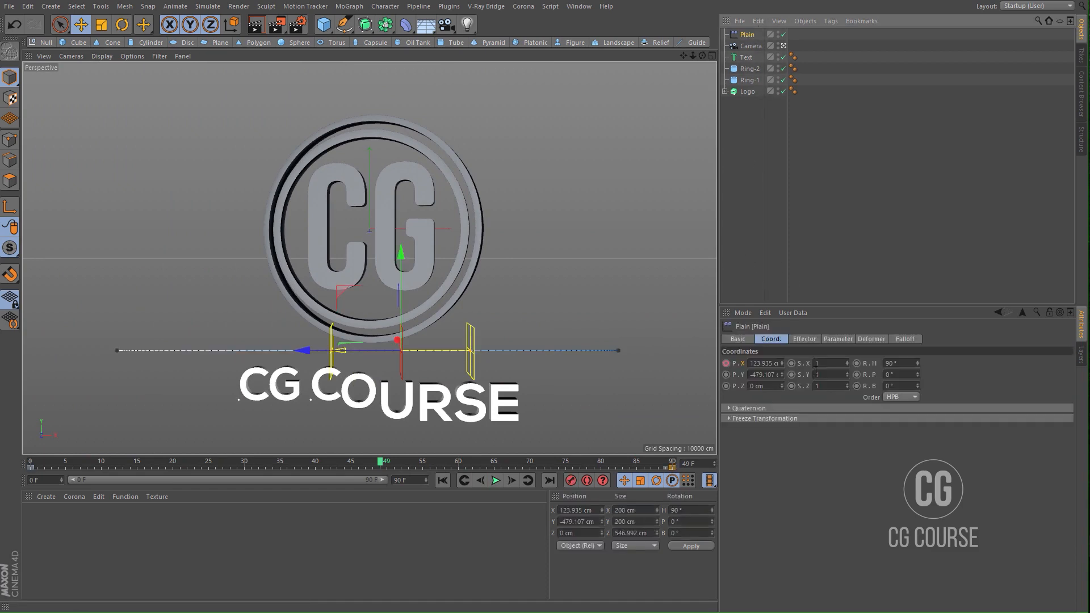
{"action": "left_click", "coordinate": [833, 338]}
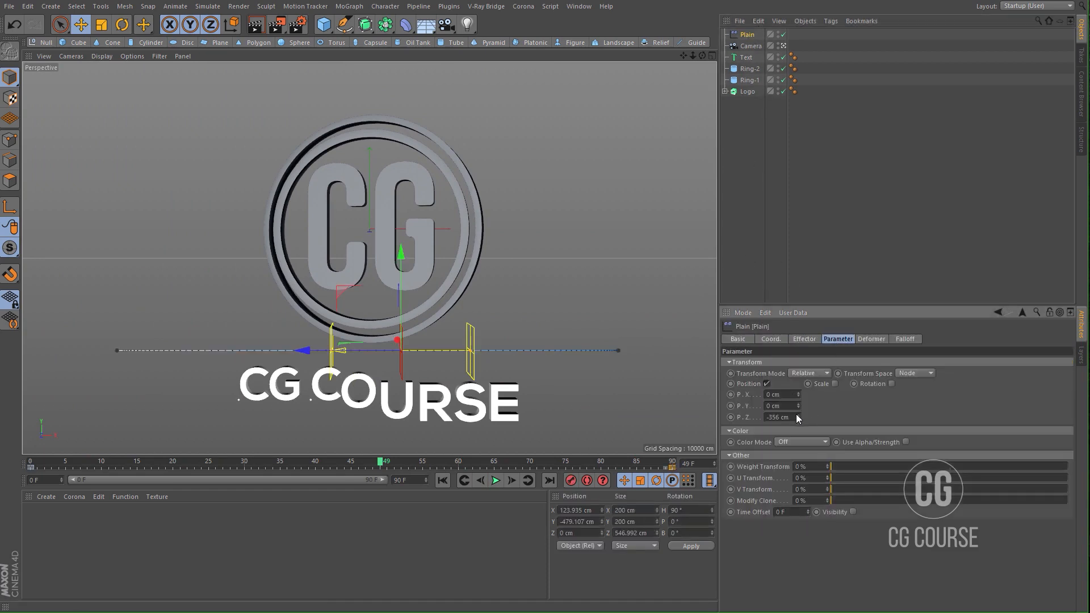
{"action": "left_click_drag", "start_coordinate": [798, 422], "coordinate": [798, 487]}
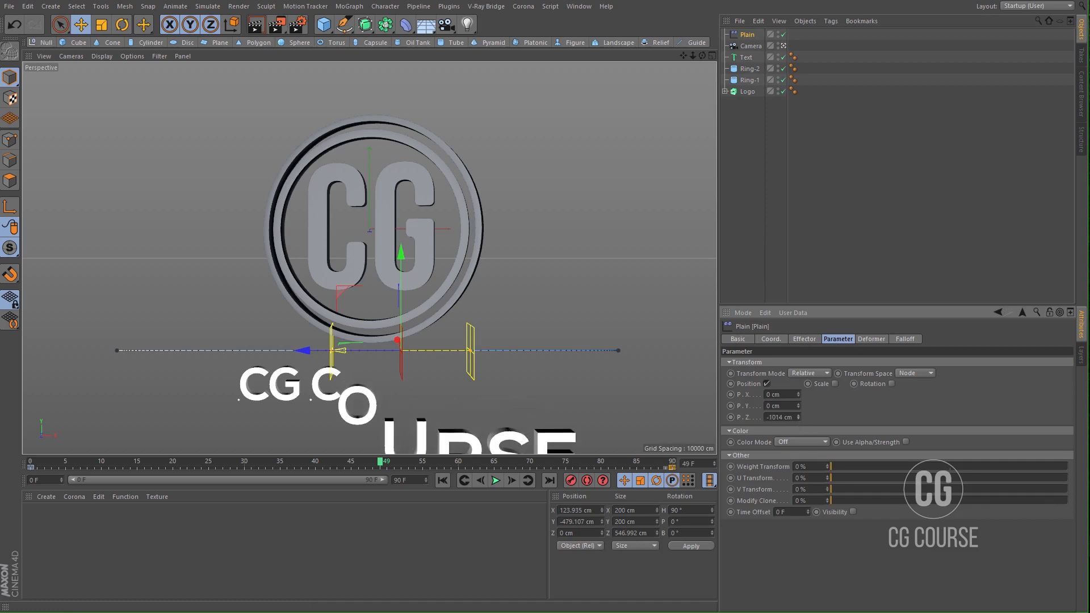
{"action": "type", "text": "-1000"}
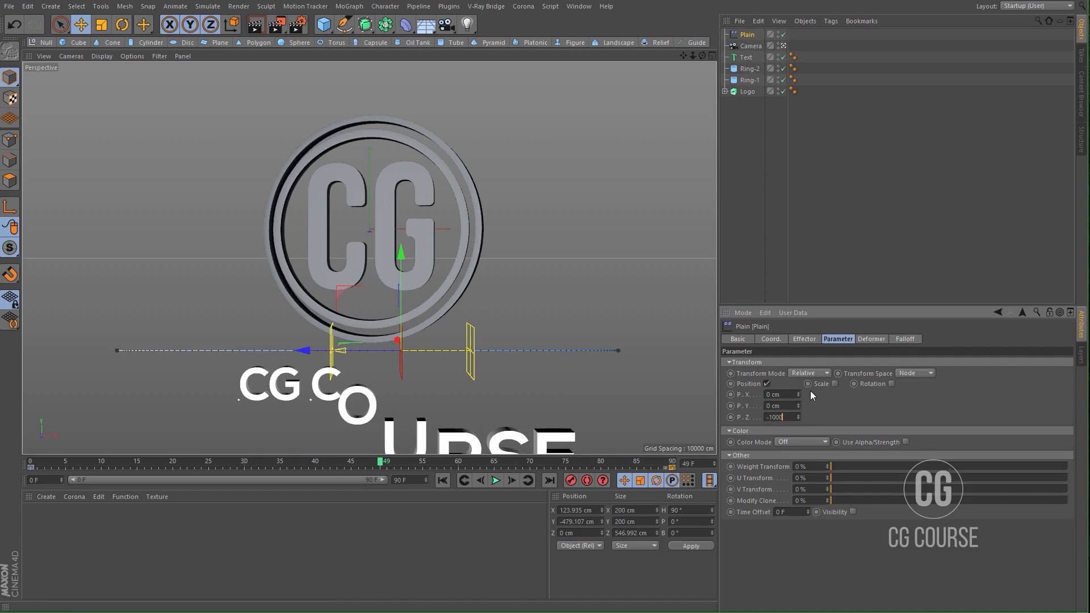
Step: Enable rotation on the Plain effector and set its heading rotation to -90°
{"action": "left_click", "coordinate": [890, 384]}
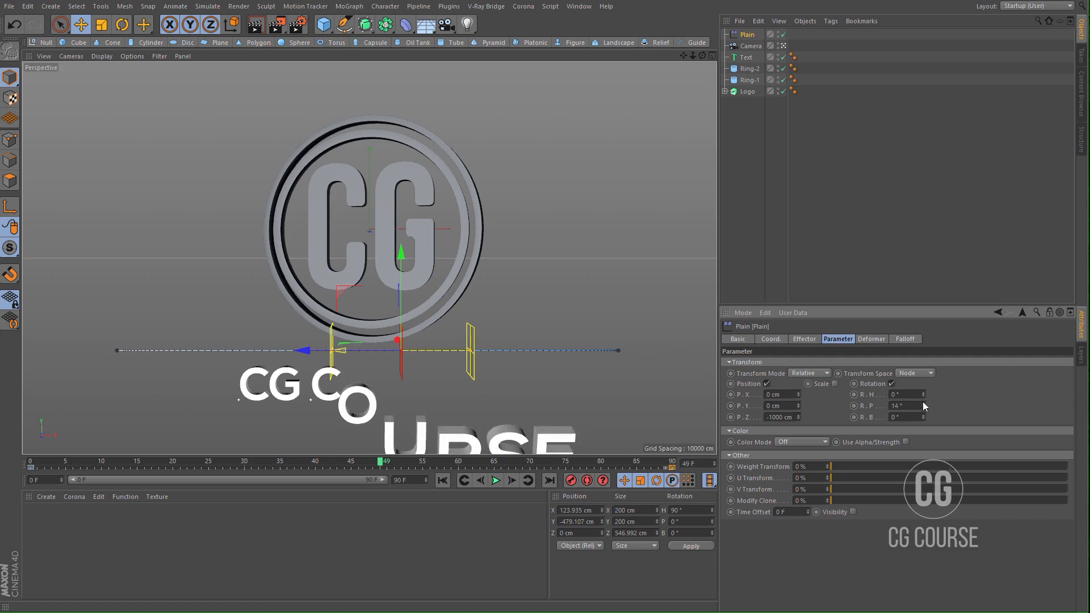
{"action": "left_click_drag", "start_coordinate": [922, 392], "coordinate": [923, 431]}
{"action": "double_click", "coordinate": [906, 398]}
{"action": "type", "text": "-90"}
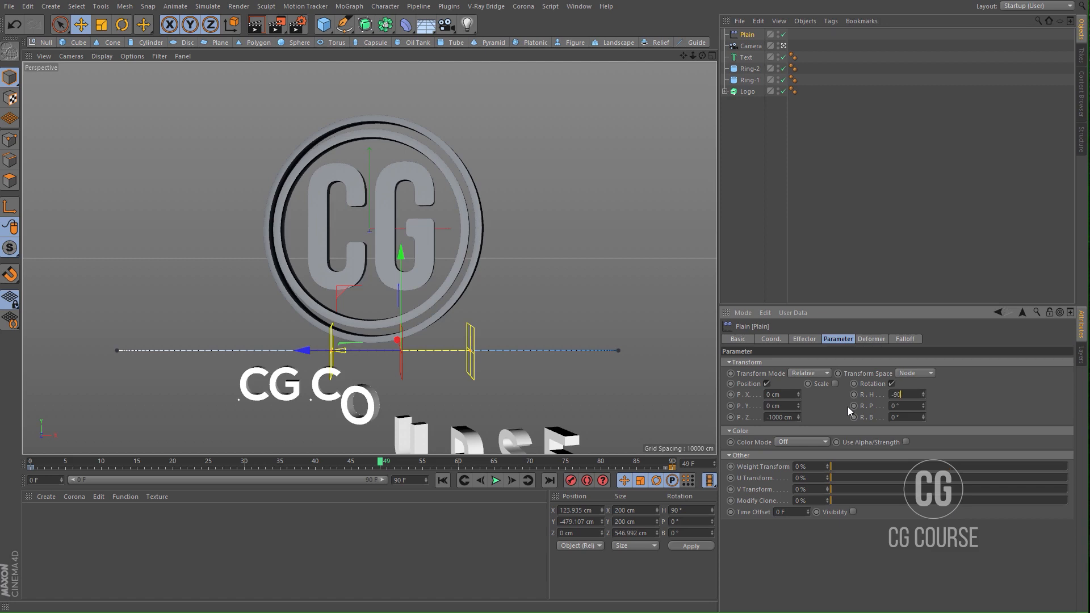
{"action": "key", "text": "Return"}
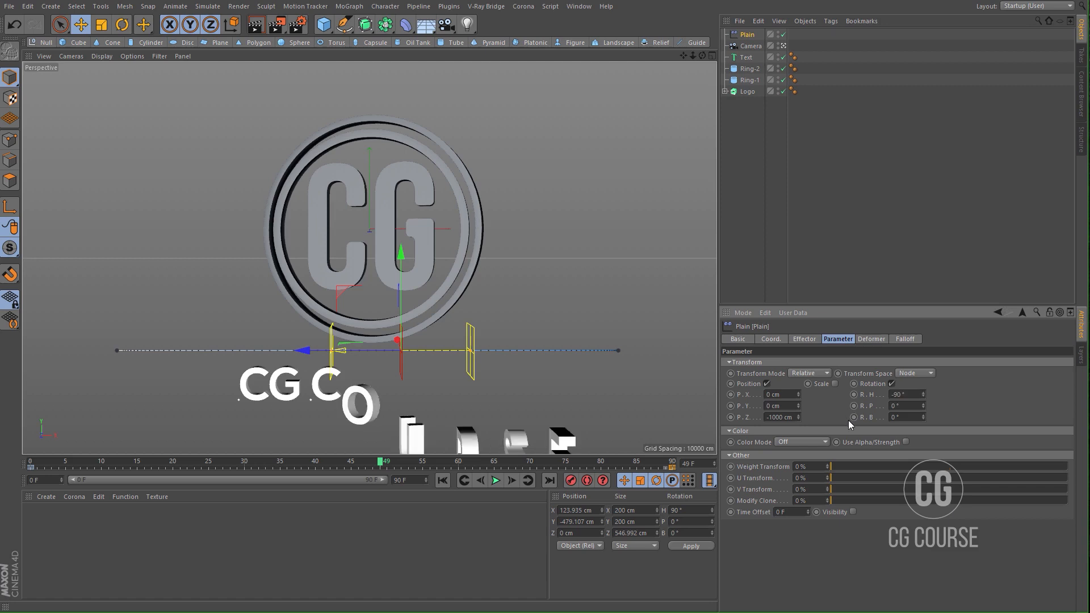
Step: Play the text reveal twice from the first frame, stopping after each run to check the letter rotation
{"action": "left_click", "coordinate": [442, 481]}
{"action": "left_click", "coordinate": [497, 480]}
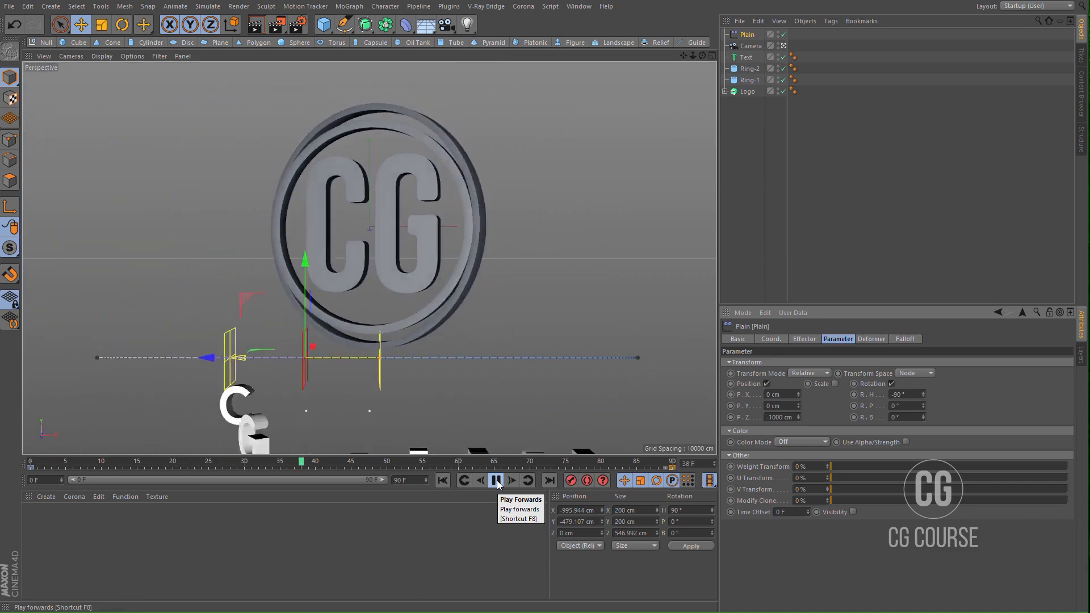
{"action": "left_click", "coordinate": [496, 481]}
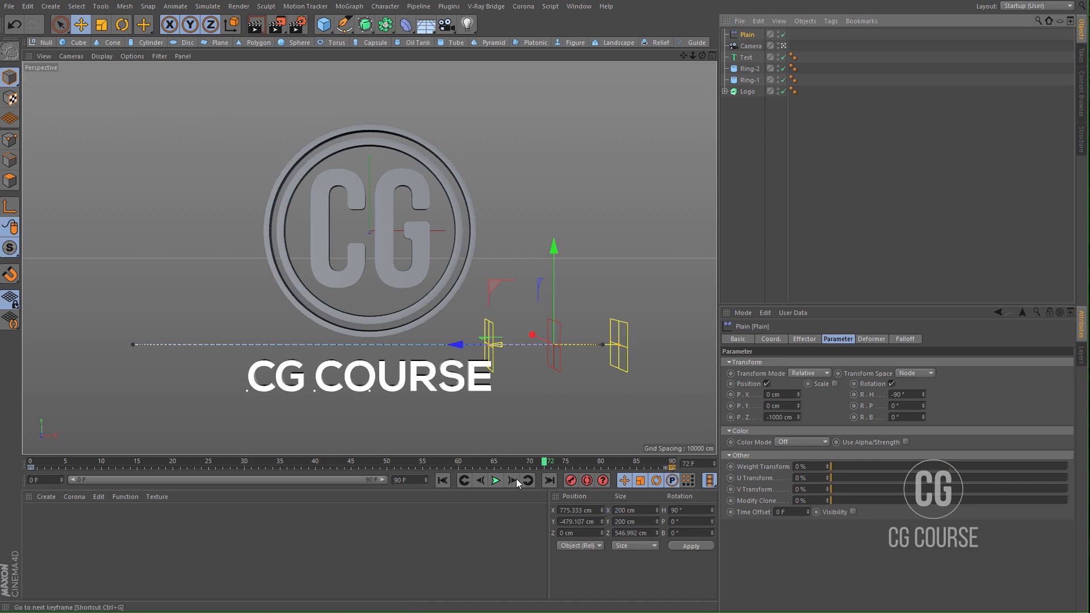
{"action": "left_click", "coordinate": [442, 481]}
{"action": "left_click", "coordinate": [492, 481]}
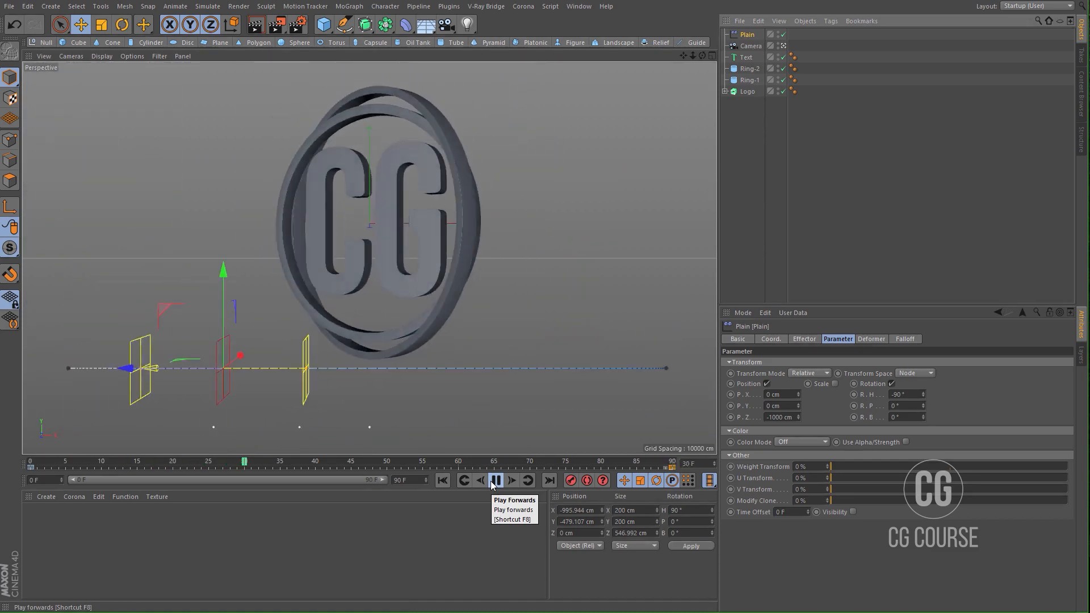
{"action": "left_click", "coordinate": [493, 487]}
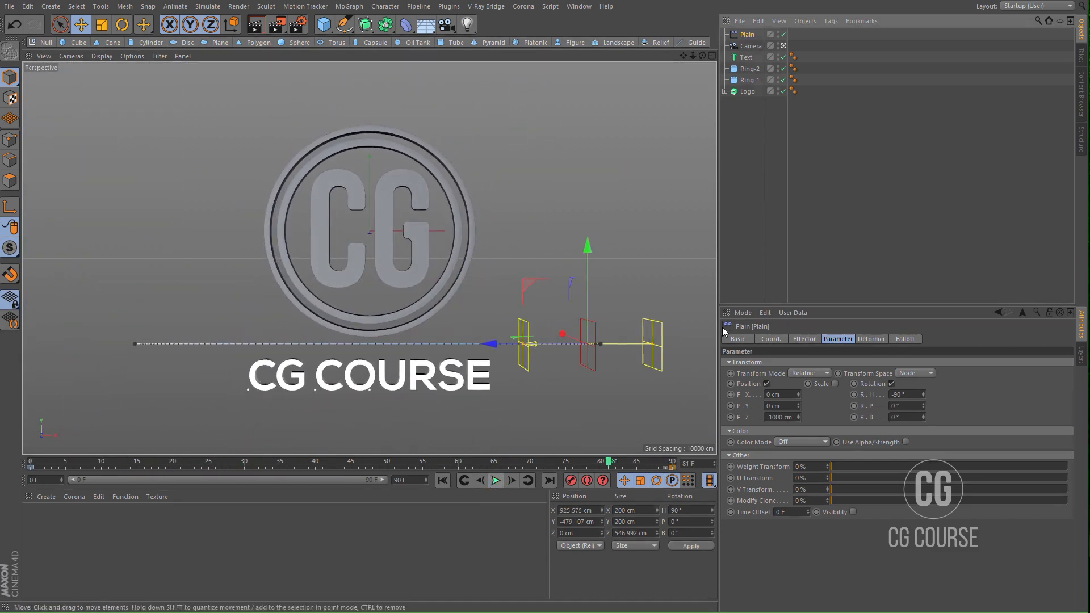
Step: Set the Plain effector's Z position transform to -1100 cm
{"action": "left_click", "coordinate": [755, 164]}
{"action": "left_click", "coordinate": [747, 36]}
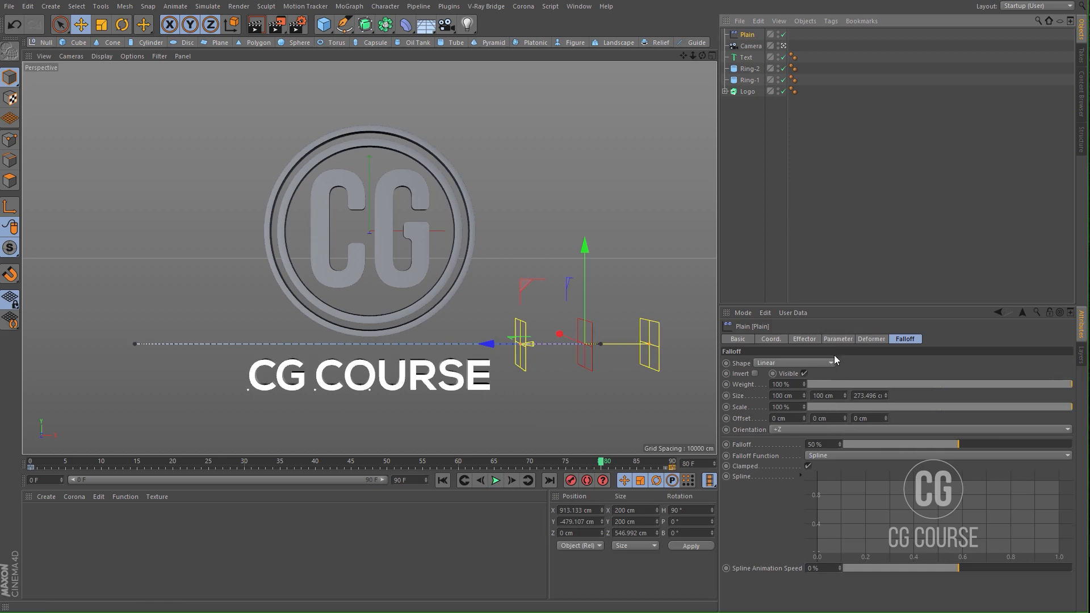
{"action": "left_click", "coordinate": [838, 338]}
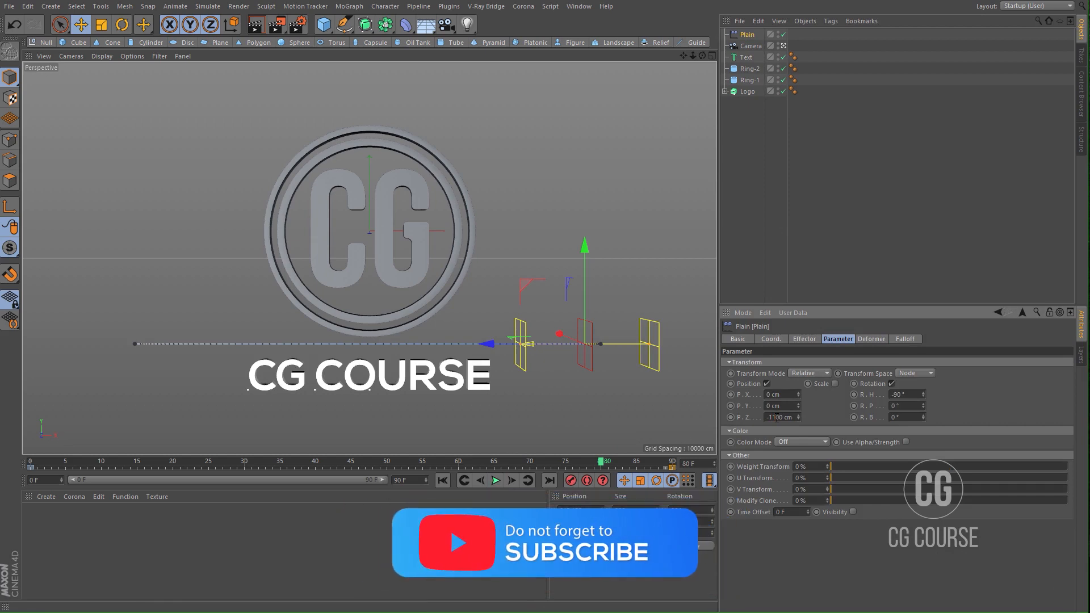
Step: Play the animation from the first frame to check the longer letter travel, and stop it
{"action": "left_click", "coordinate": [444, 481]}
{"action": "left_click", "coordinate": [495, 480]}
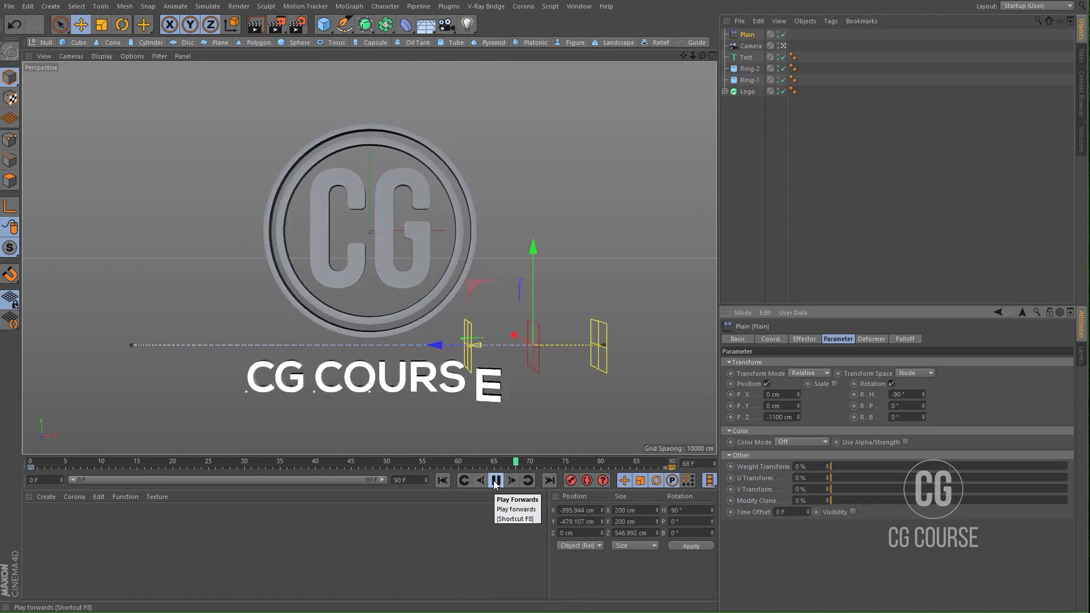
{"action": "left_click", "coordinate": [494, 481]}
Step: At frame 60, enable scale on the Plain effector with Uniform Scale and set the scale to -1
{"action": "left_click_drag", "start_coordinate": [587, 461], "coordinate": [459, 461]}
{"action": "left_click", "coordinate": [834, 383]}
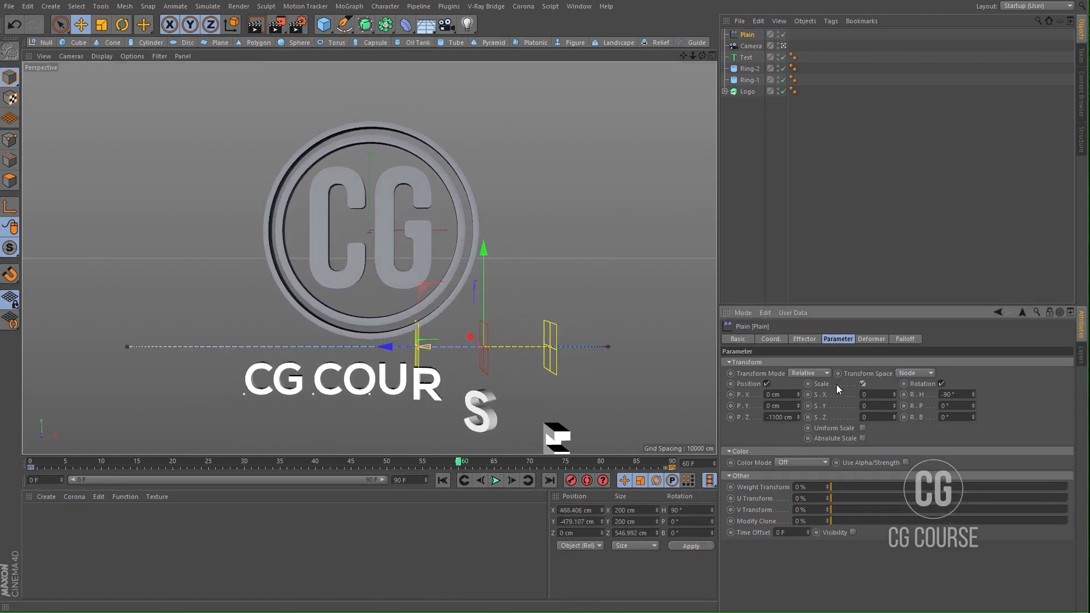
{"action": "left_click", "coordinate": [862, 427]}
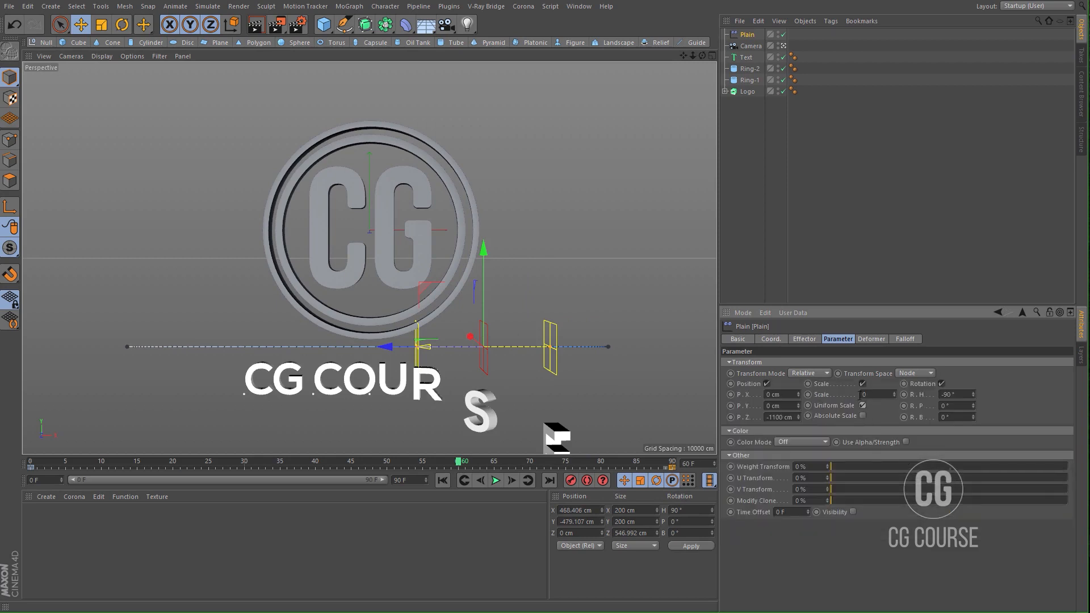
{"action": "key", "text": "Return"}
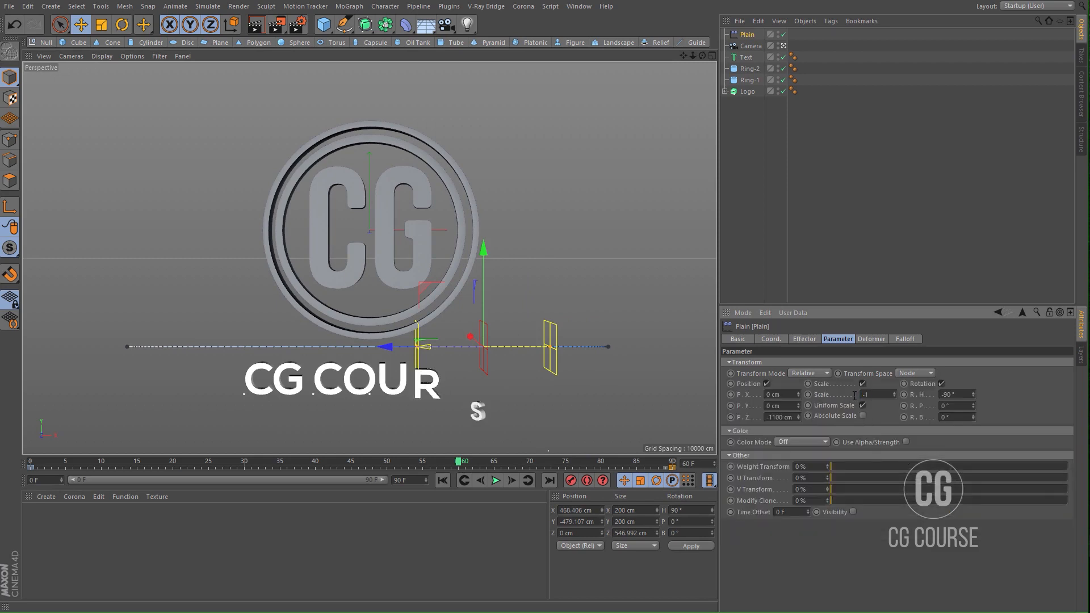
Step: Replay the scaling text reveal from the start with nothing selected, stop it and scrub to frame 68
{"action": "left_click", "coordinate": [443, 480]}
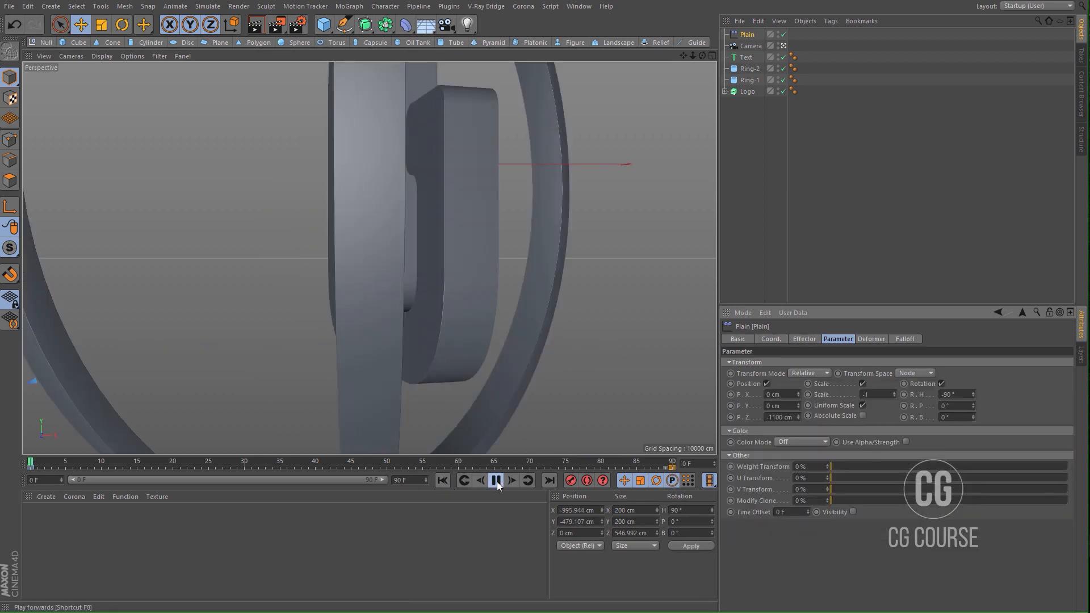
{"action": "left_click", "coordinate": [496, 481]}
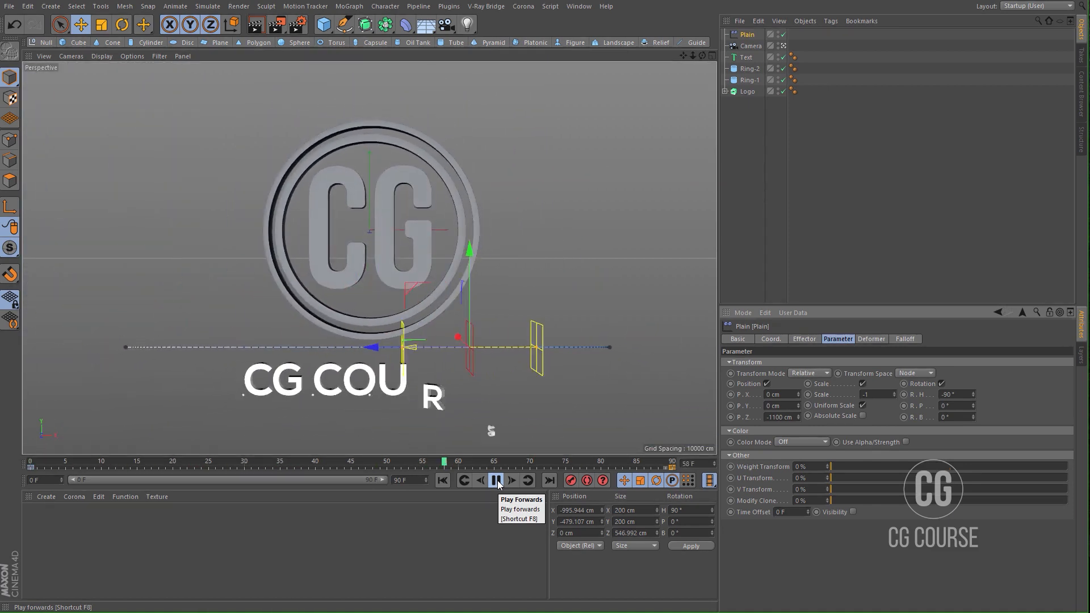
{"action": "left_click", "coordinate": [727, 225]}
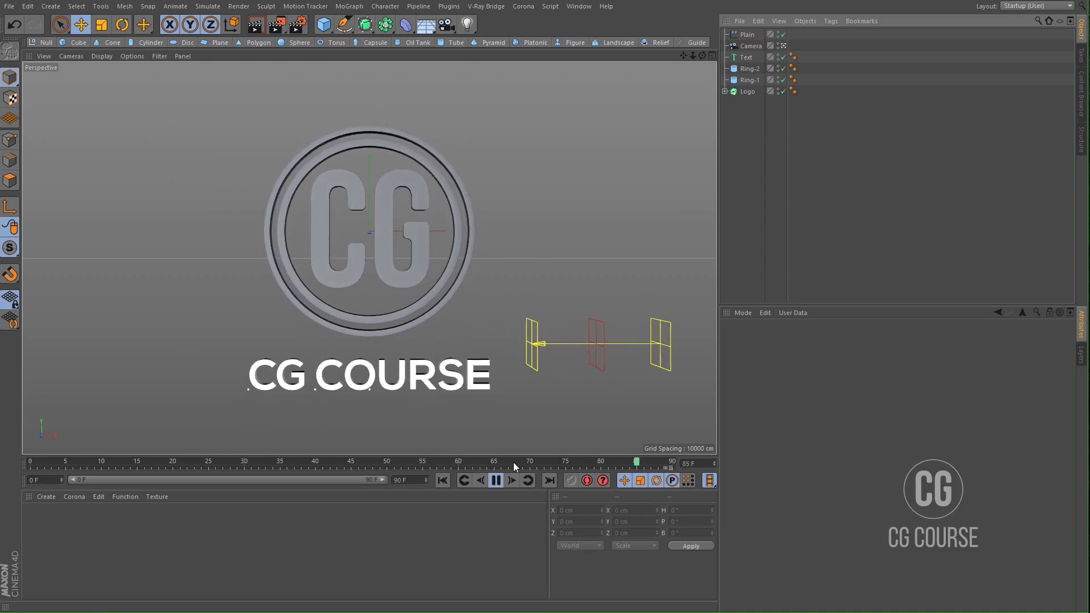
{"action": "left_click", "coordinate": [496, 481]}
{"action": "left_click", "coordinate": [496, 481]}
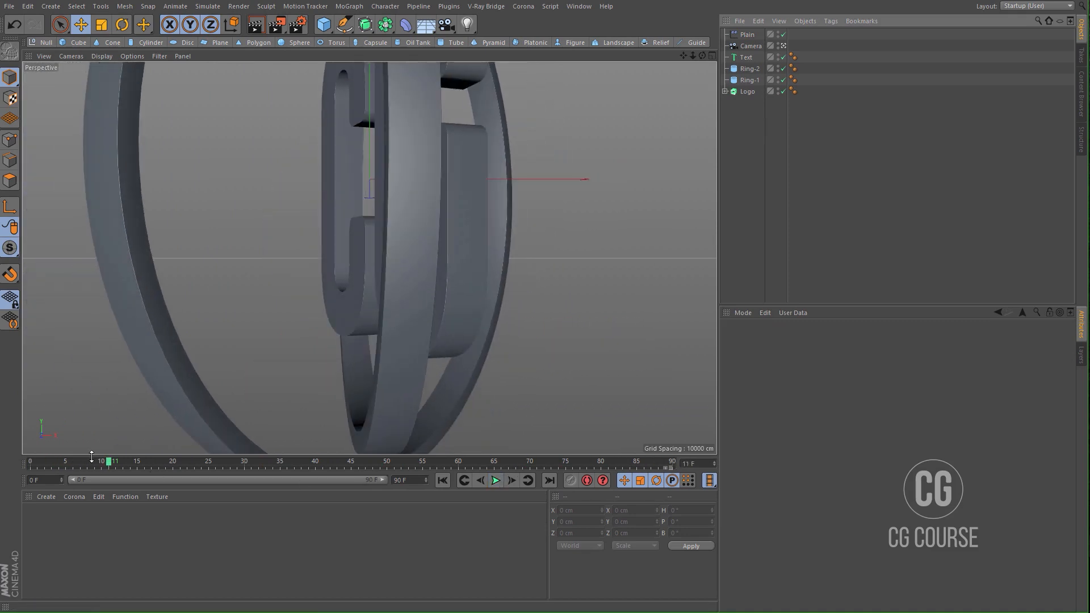
{"action": "left_click_drag", "start_coordinate": [469, 450], "coordinate": [516, 446]}
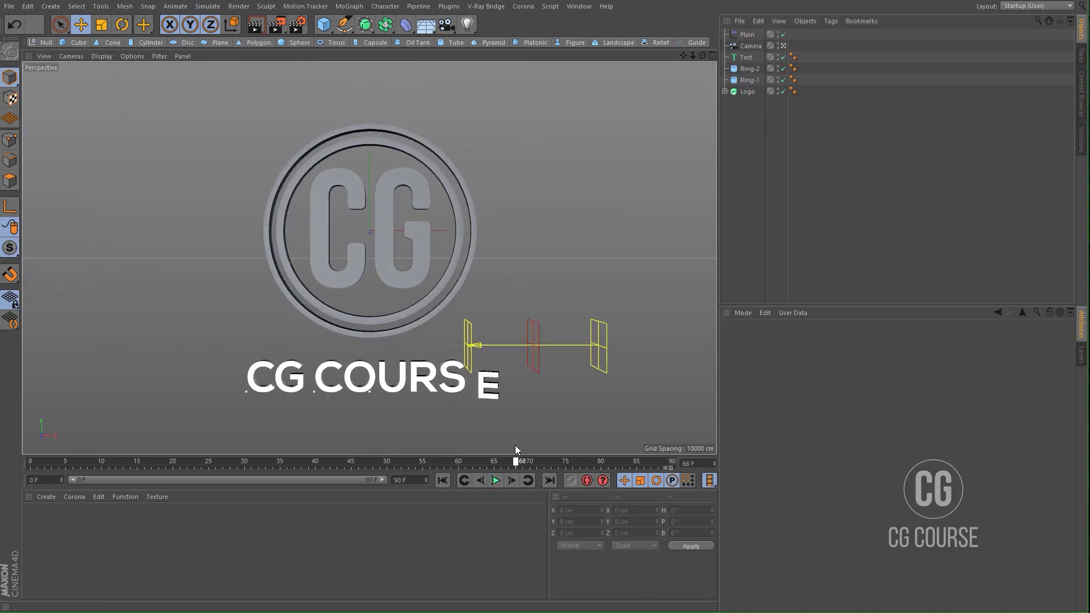
Step: Leave the scene camera view and set the Text object's start cap to Fillet Cap
{"action": "left_click", "coordinate": [784, 46]}
{"action": "left_click_drag", "start_coordinate": [354, 390], "coordinate": [443, 383], "text": "alt"}
{"action": "middle_click_drag", "start_coordinate": [267, 340], "coordinate": [363, 256], "text": "alt"}
{"action": "right_click_drag", "start_coordinate": [267, 339], "coordinate": [385, 229], "text": "alt"}
{"action": "left_click_drag", "start_coordinate": [313, 302], "coordinate": [346, 278], "text": "alt"}
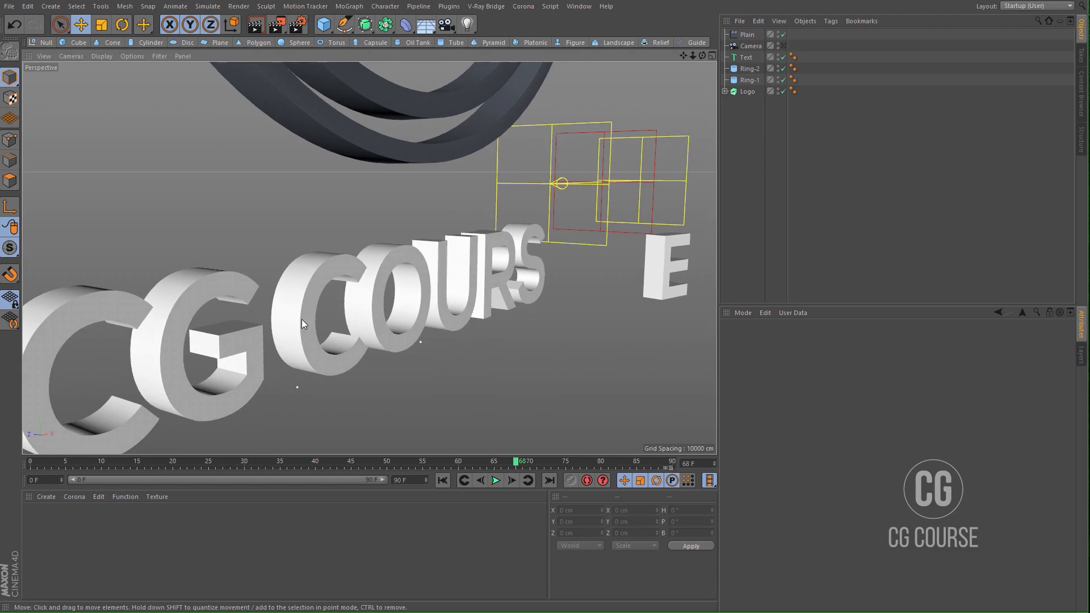
{"action": "left_click_drag", "start_coordinate": [301, 319], "coordinate": [403, 285], "text": "alt"}
{"action": "left_click", "coordinate": [745, 59]}
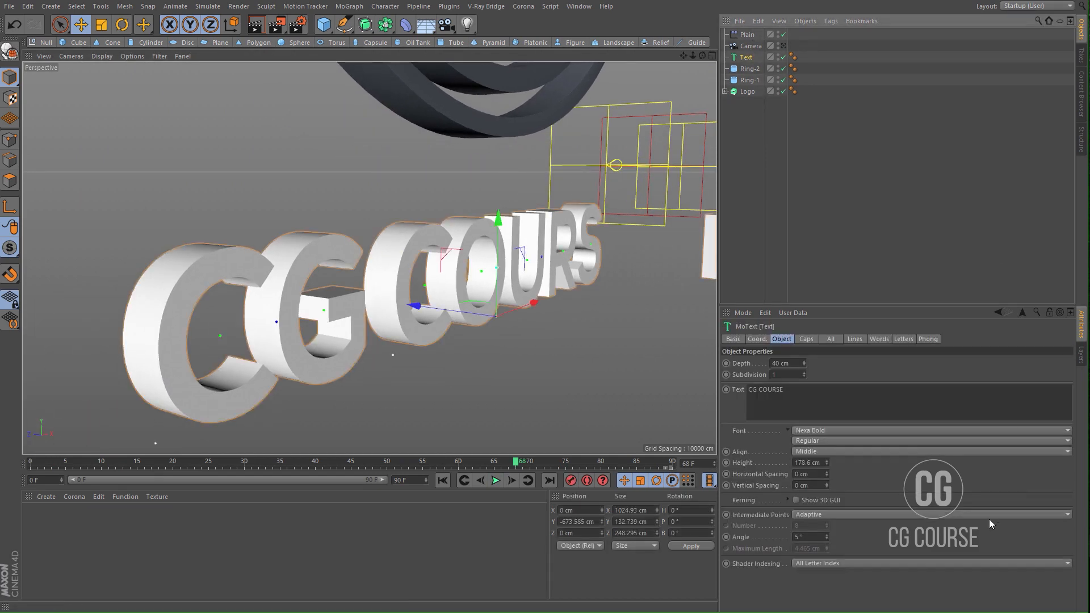
{"action": "left_click", "coordinate": [804, 339]}
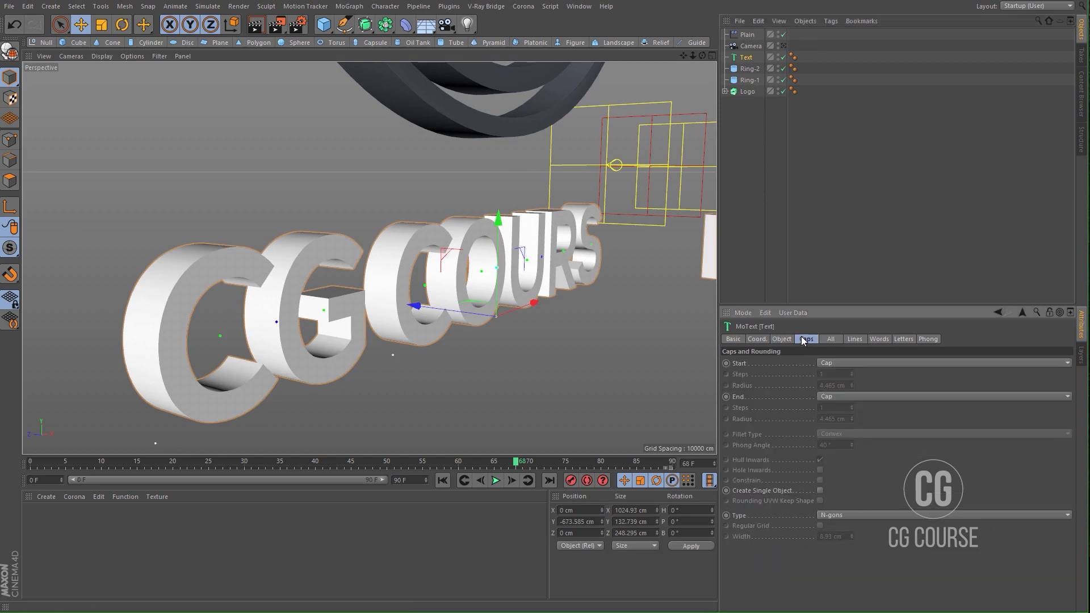
{"action": "left_click", "coordinate": [826, 364]}
{"action": "left_click", "coordinate": [831, 408]}
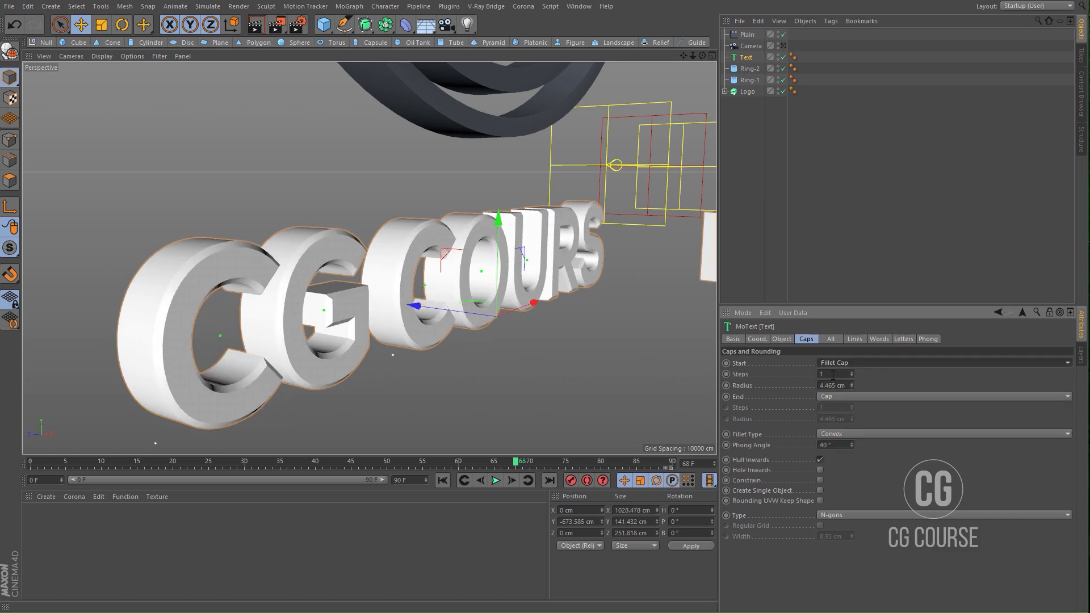
Step: Set the text's start fillet to 5 steps with a 0.5 cm radius
{"action": "double_click", "coordinate": [822, 374]}
{"action": "type", "text": "5"}
{"action": "left_click_drag", "start_coordinate": [847, 388], "coordinate": [784, 388]}
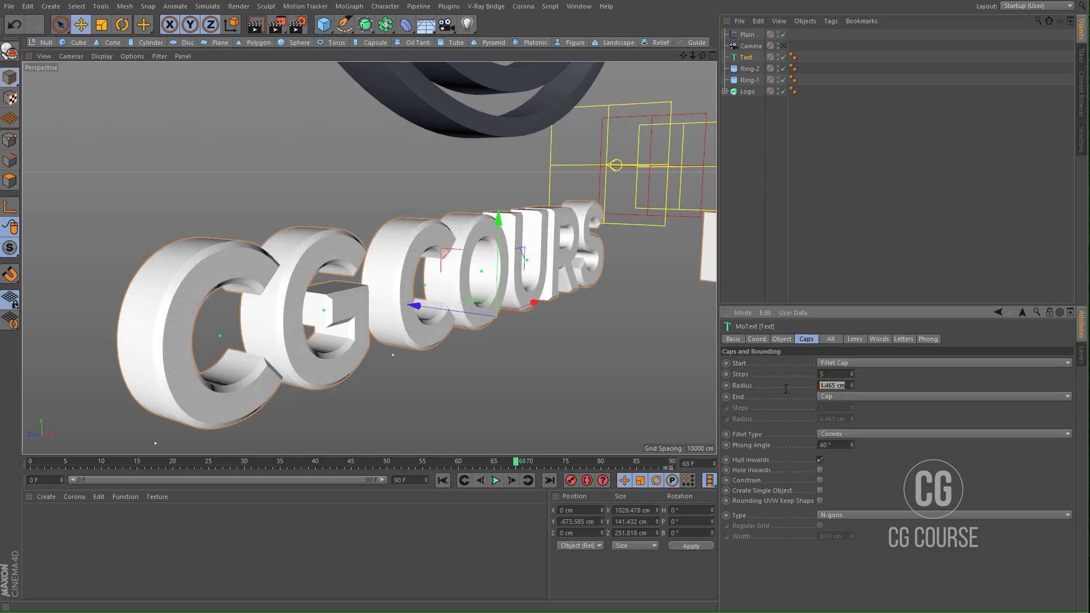
{"action": "type", "text": "."}
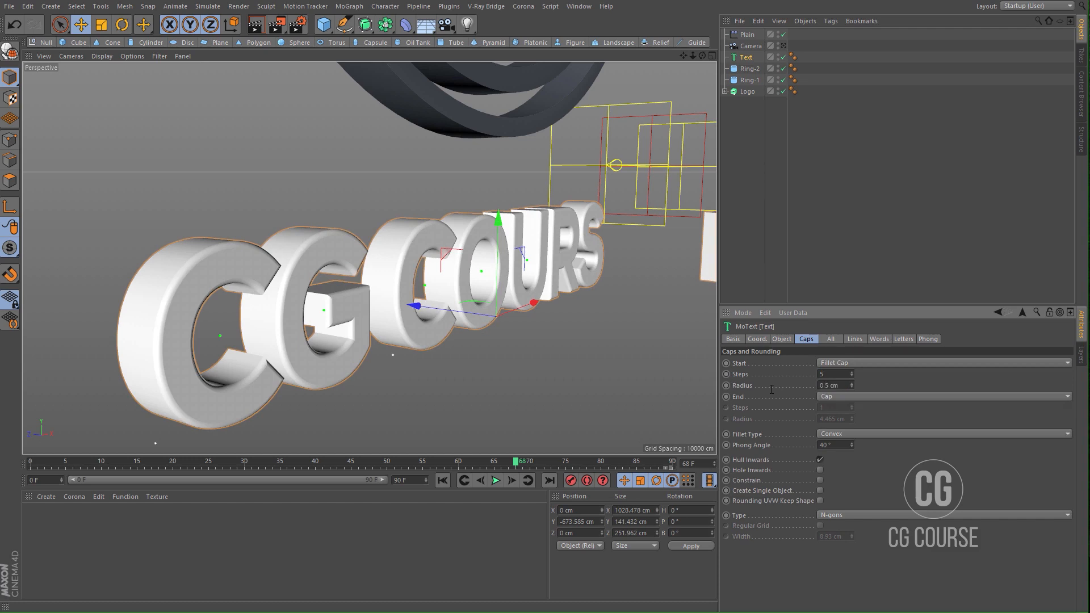
Step: Set the text's end cap to Fillet Cap with 5 steps and a 0.5 cm radius
{"action": "left_click", "coordinate": [838, 398]}
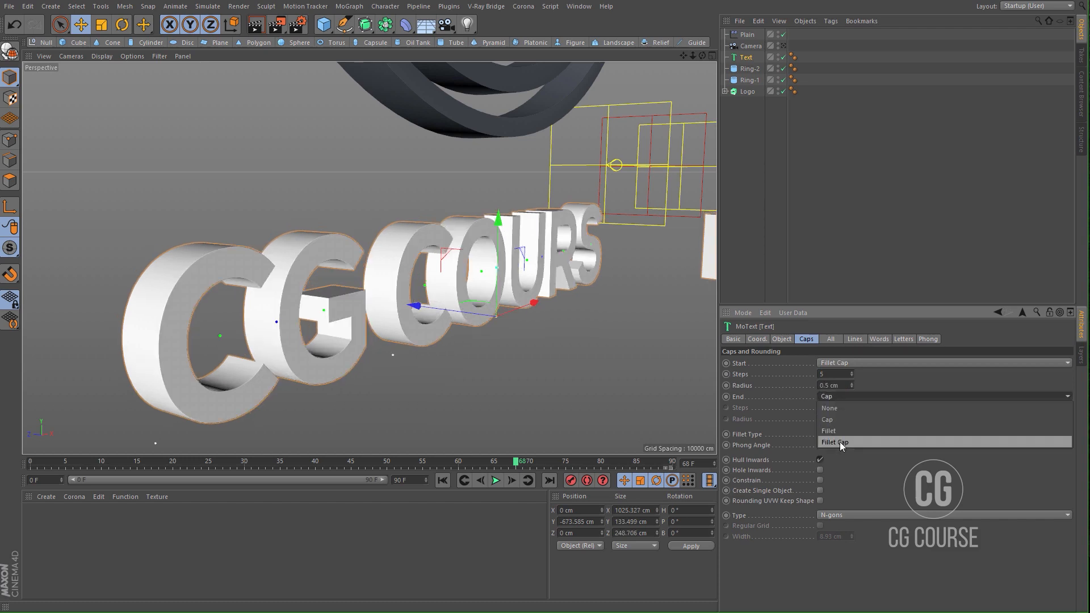
{"action": "left_click", "coordinate": [839, 442]}
{"action": "double_click", "coordinate": [819, 407]}
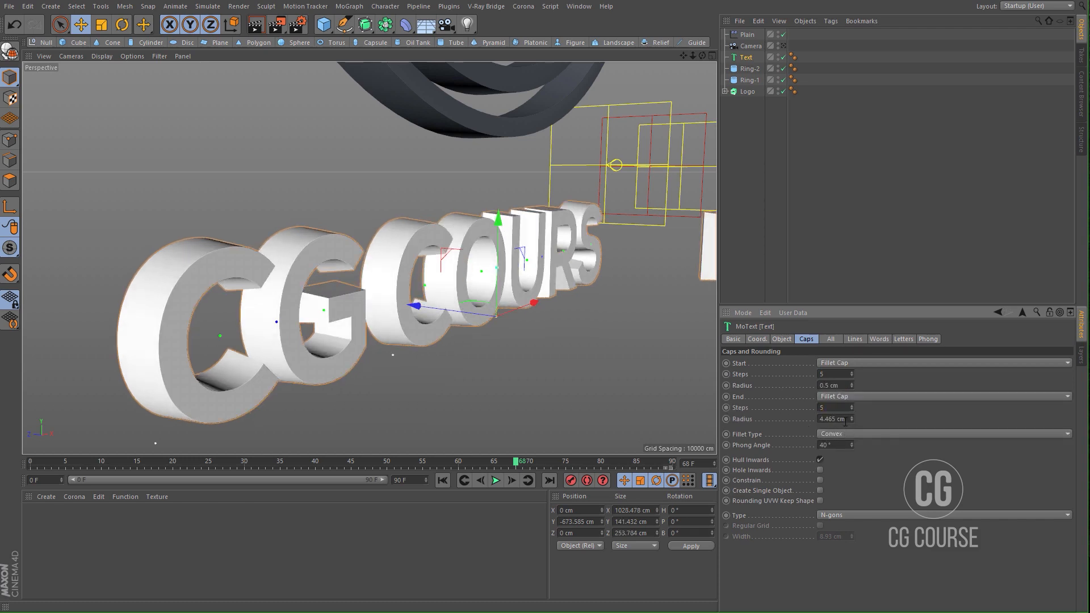
{"action": "left_click_drag", "start_coordinate": [847, 419], "coordinate": [773, 420]}
{"action": "type", "text": ".5"}
{"action": "key", "text": "Return"}
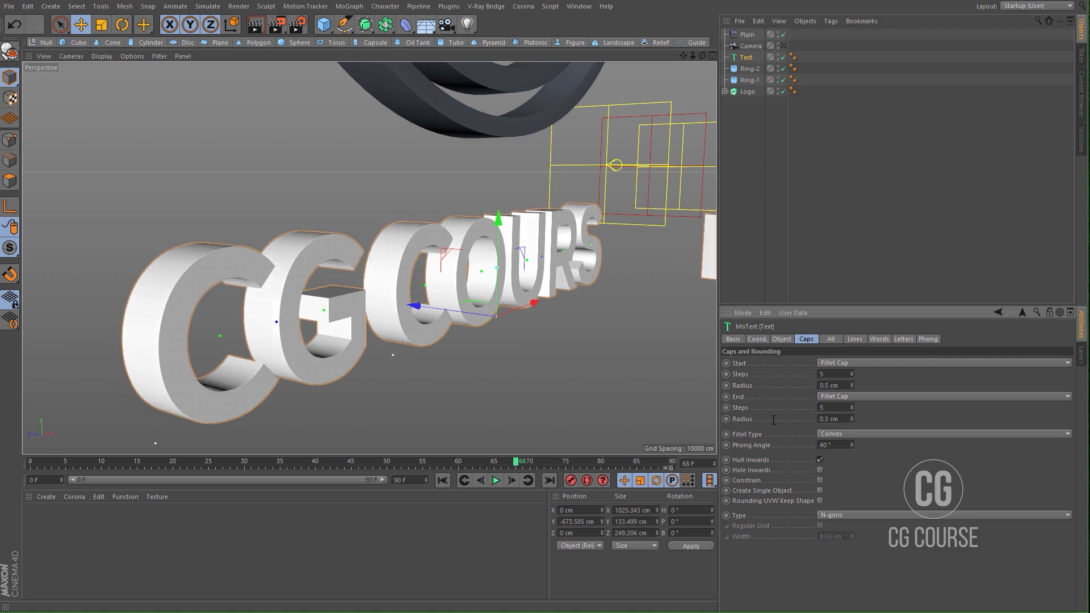
Step: Deselect the text, return to the scene camera view and scrub the animation to frame 20
{"action": "left_click", "coordinate": [758, 273]}
{"action": "left_click_drag", "start_coordinate": [382, 311], "coordinate": [380, 288], "text": "alt"}
{"action": "left_click", "coordinate": [783, 46]}
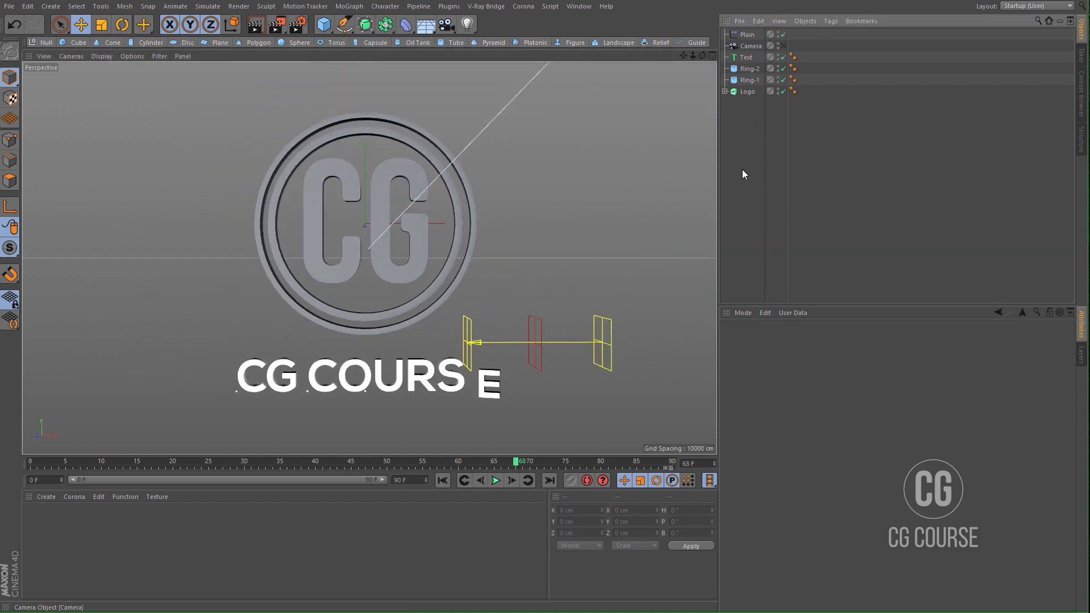
{"action": "left_click_drag", "start_coordinate": [527, 458], "coordinate": [173, 459]}
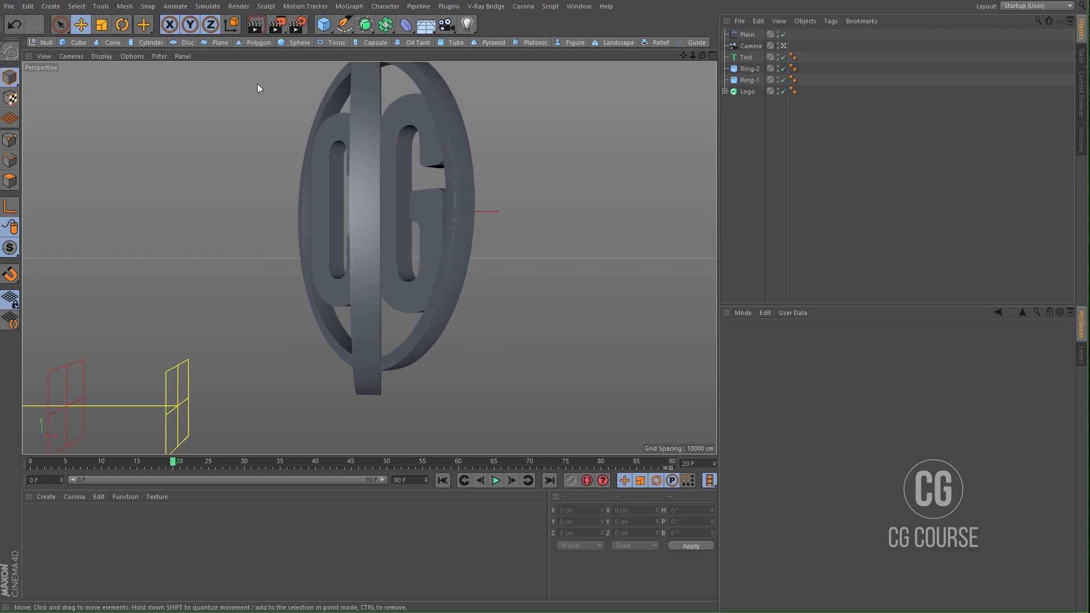
Step: Set the render settings' anti-aliasing to Best
{"action": "left_click", "coordinate": [295, 29]}
{"action": "left_click_drag", "start_coordinate": [447, 100], "coordinate": [399, 120]}
{"action": "left_click", "coordinate": [292, 188]}
{"action": "left_click", "coordinate": [474, 158]}
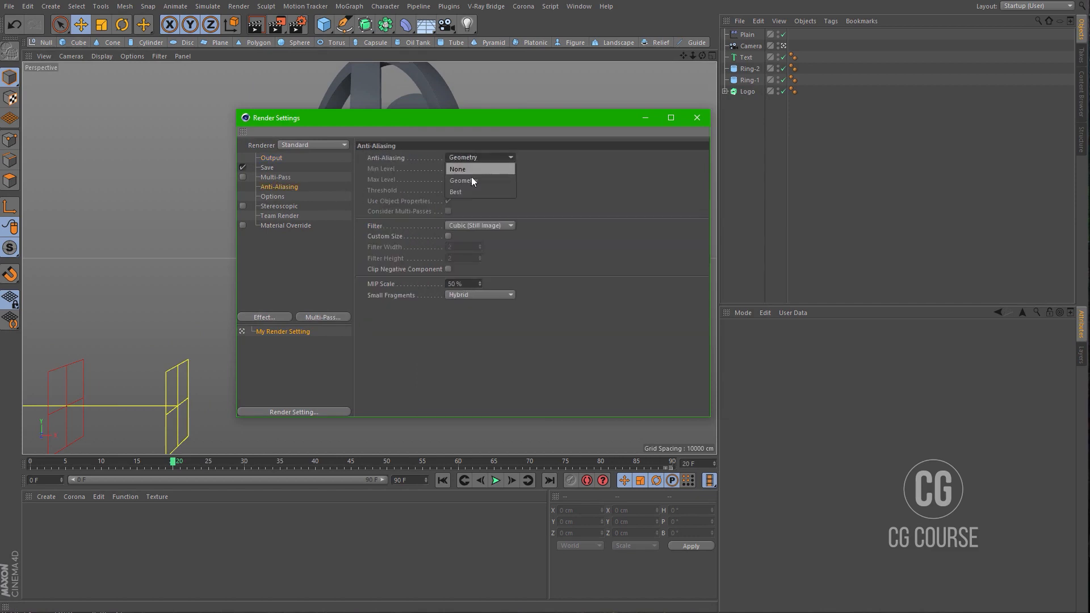
{"action": "left_click", "coordinate": [471, 176]}
Step: Add the Ambient Occlusion effect to the render settings and close them
{"action": "left_click", "coordinate": [284, 318]}
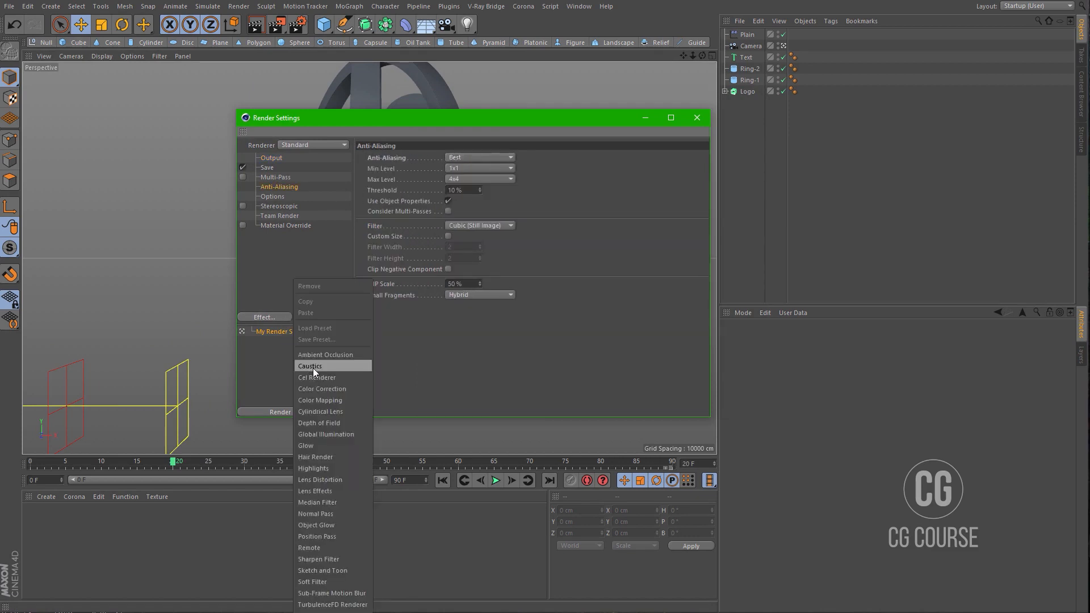
{"action": "left_click", "coordinate": [319, 359]}
{"action": "left_click", "coordinate": [690, 121]}
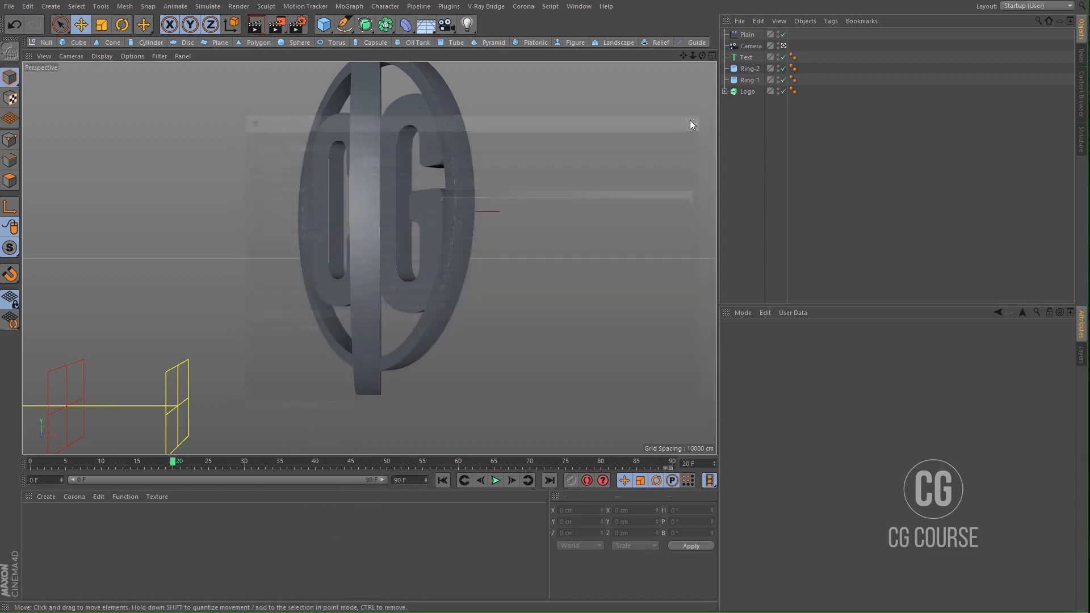
Step: Render a test frame to the Picture Viewer, leave it and scrub the animation to frame 37
{"action": "key", "text": "shift+r"}
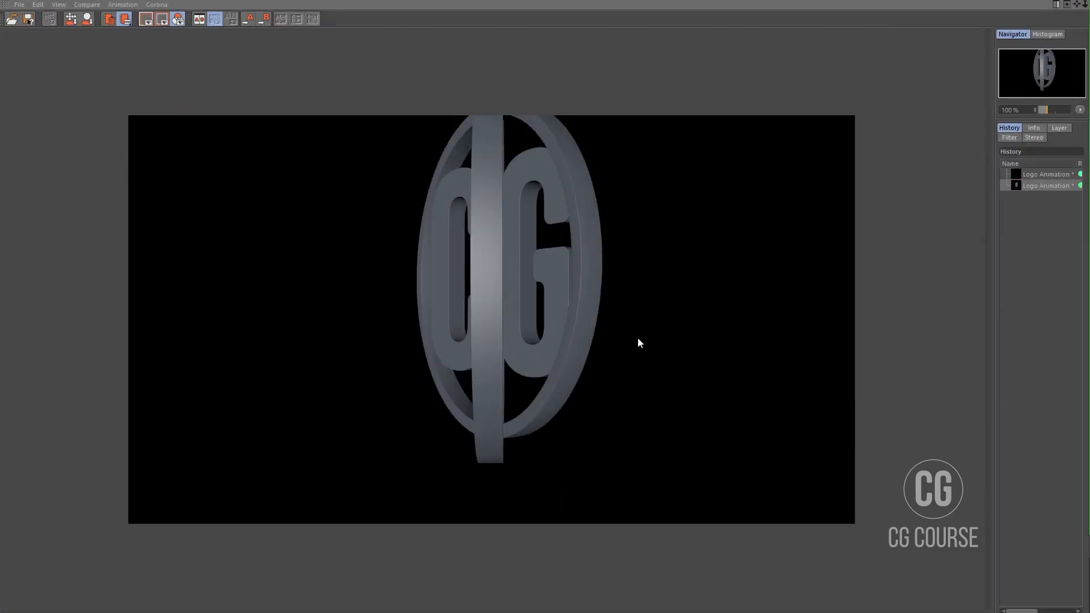
{"action": "left_click", "coordinate": [1074, 1]}
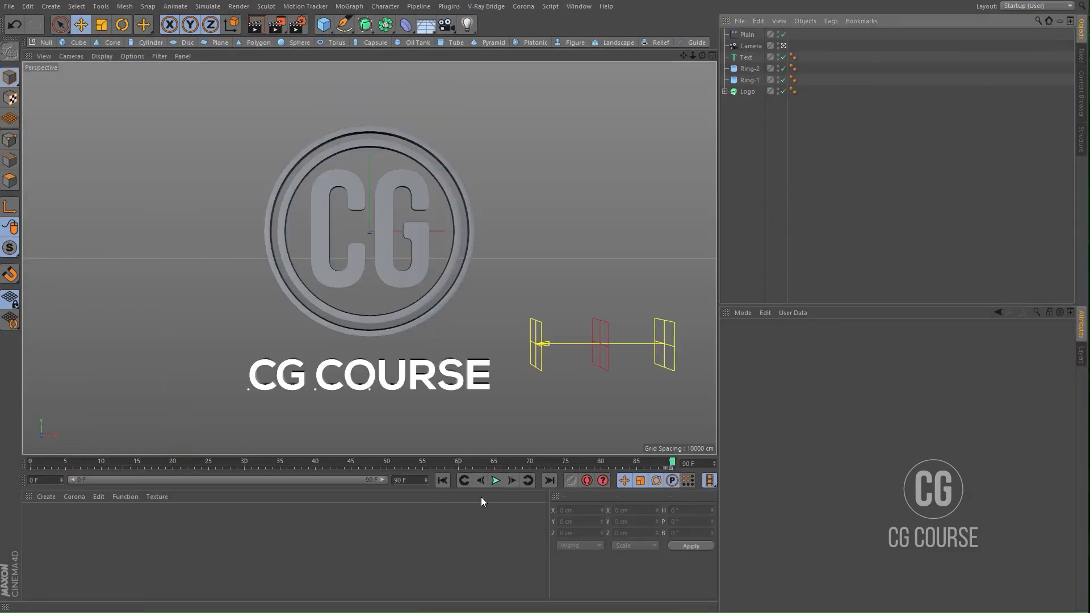
{"action": "left_click_drag", "start_coordinate": [672, 464], "coordinate": [297, 449]}
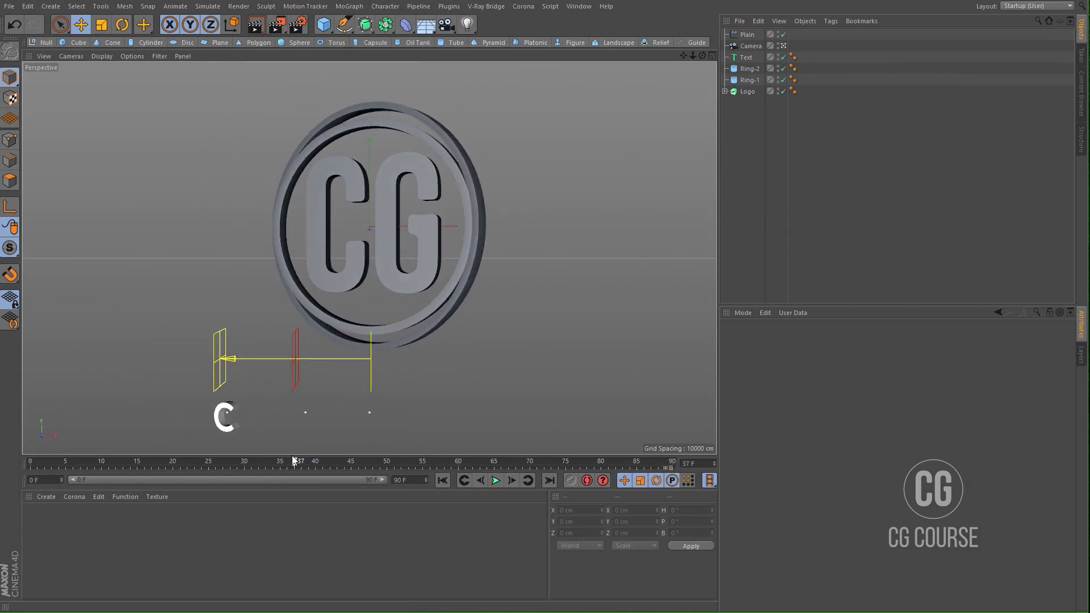
Step: Create a new material and set its color to bright blue with 96% saturation and 100% value
{"action": "left_click", "coordinate": [46, 497]}
{"action": "left_click", "coordinate": [56, 510]}
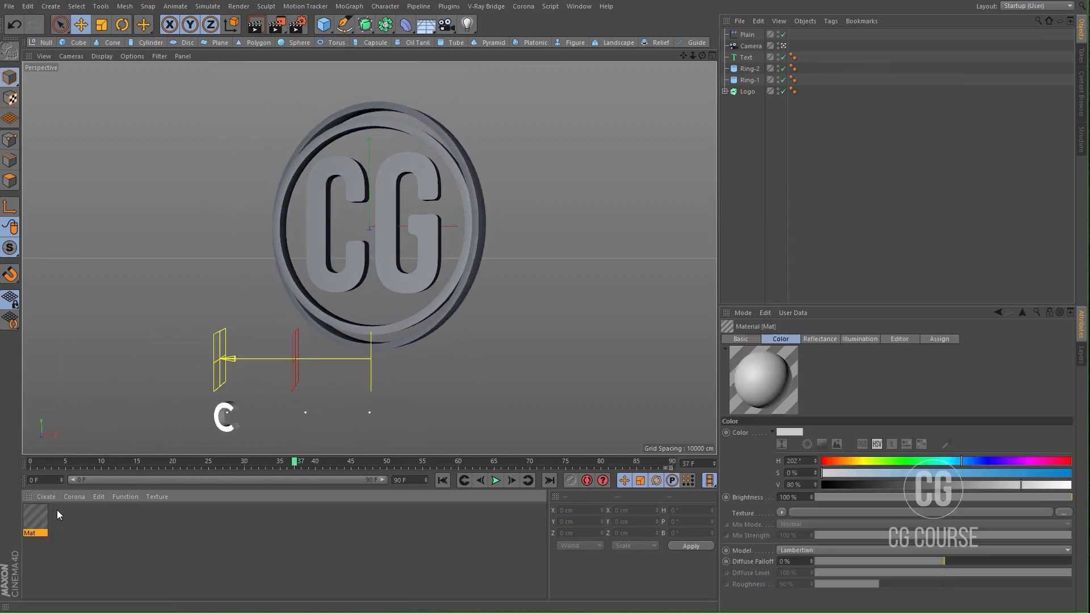
{"action": "double_click", "coordinate": [35, 517]}
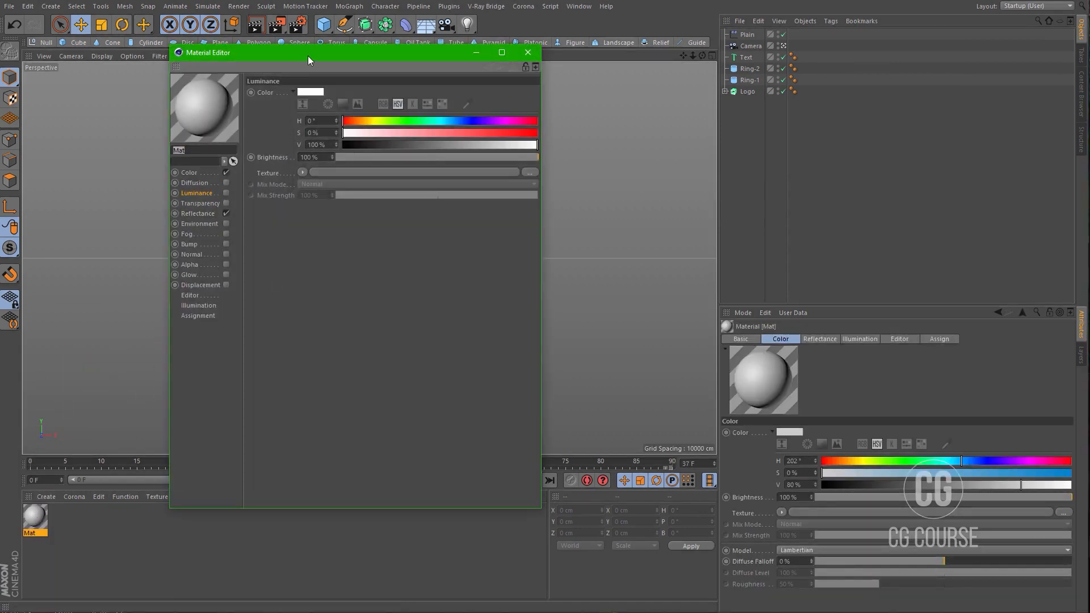
{"action": "left_click_drag", "start_coordinate": [308, 56], "coordinate": [362, 86]}
{"action": "left_click", "coordinate": [256, 204]}
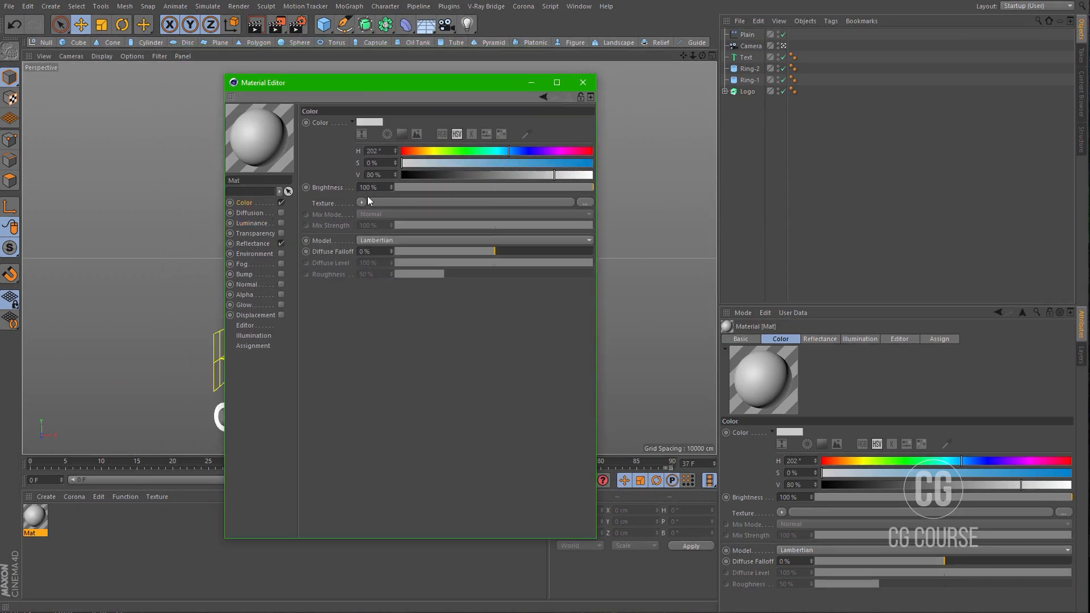
{"action": "left_click_drag", "start_coordinate": [559, 164], "coordinate": [595, 178]}
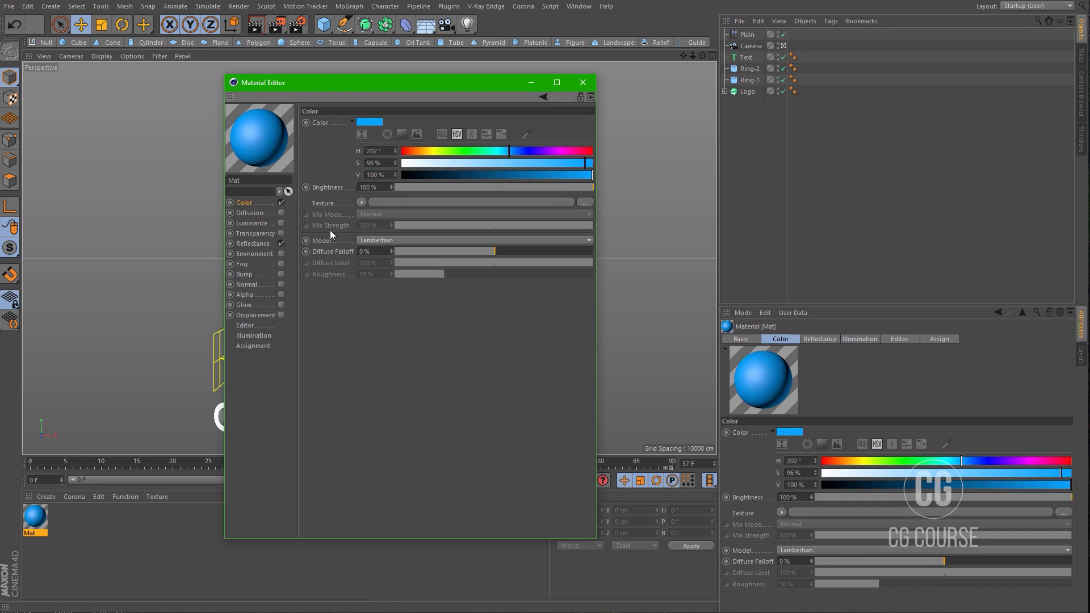
Step: Add a Phong reflectance layer to the blue material and set its layer Fresnel to Dielectric
{"action": "left_click", "coordinate": [253, 243]}
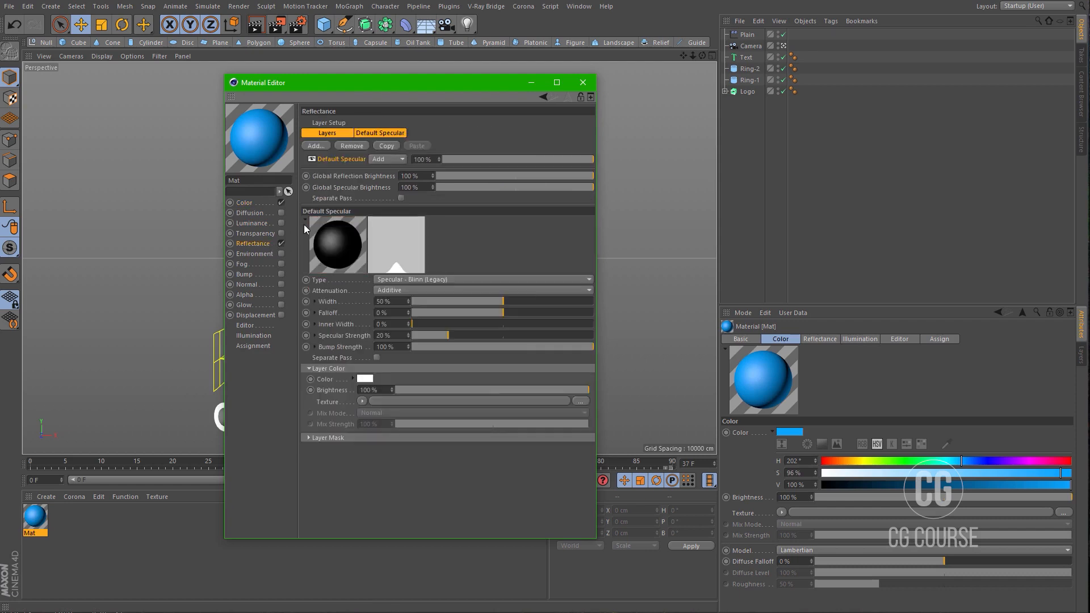
{"action": "left_click", "coordinate": [316, 147]}
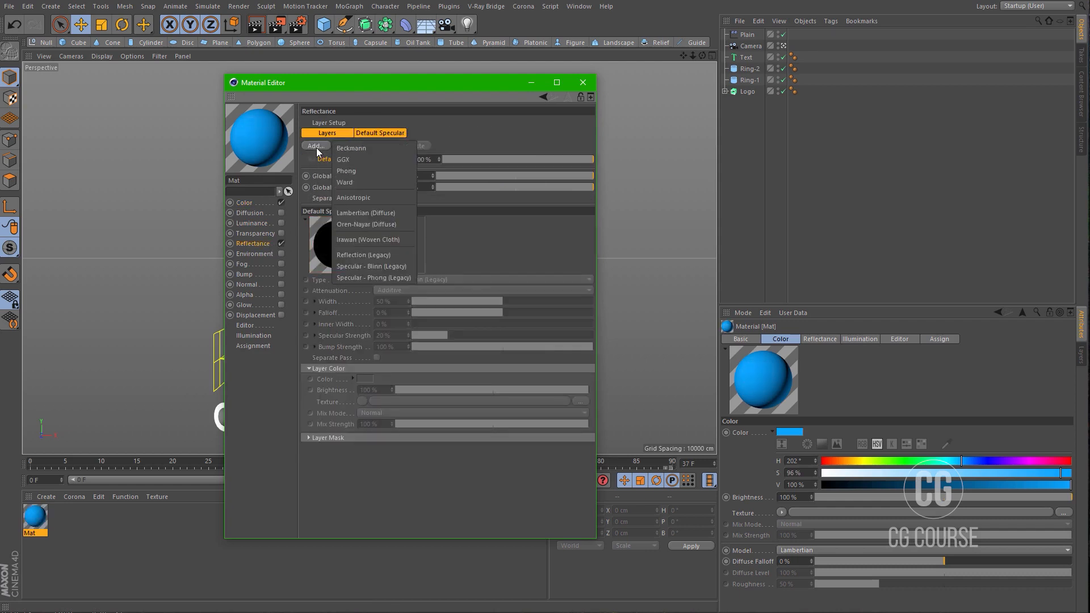
{"action": "left_click", "coordinate": [352, 170]}
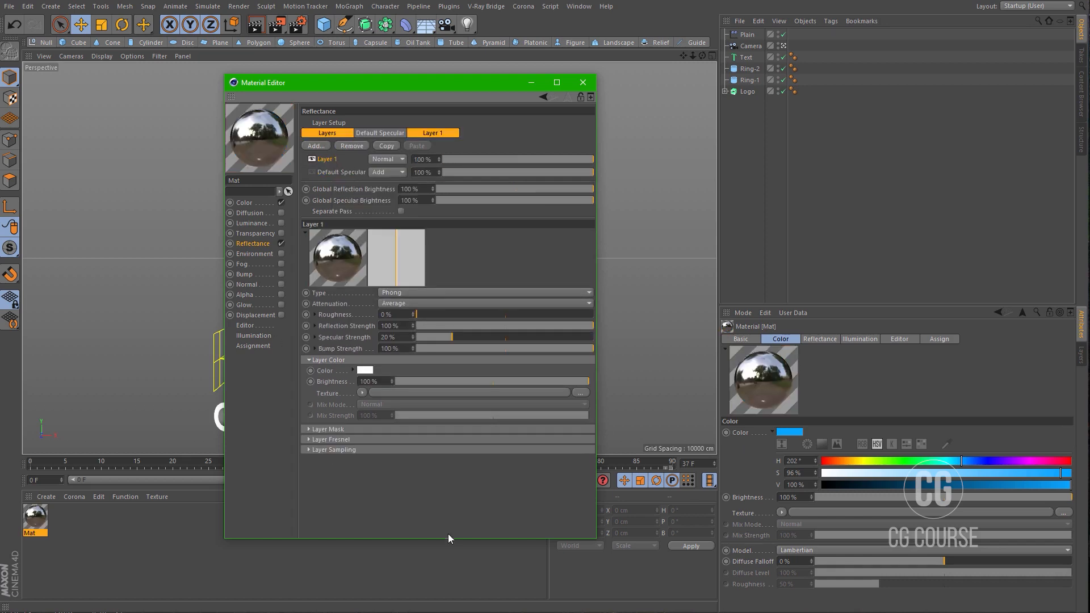
{"action": "left_click", "coordinate": [310, 439]}
{"action": "left_click", "coordinate": [370, 448]}
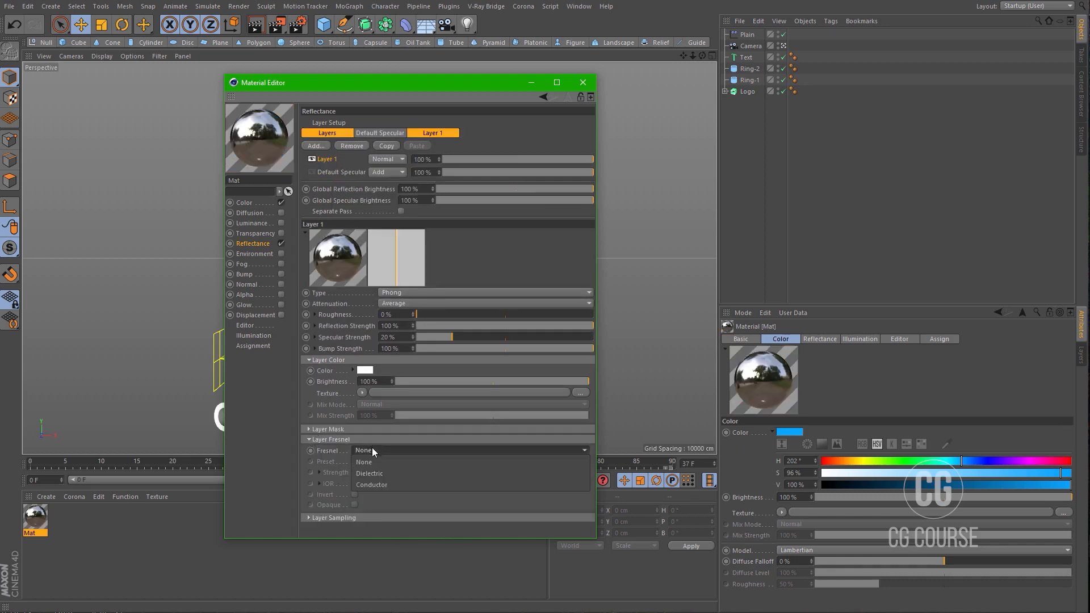
{"action": "left_click", "coordinate": [376, 469]}
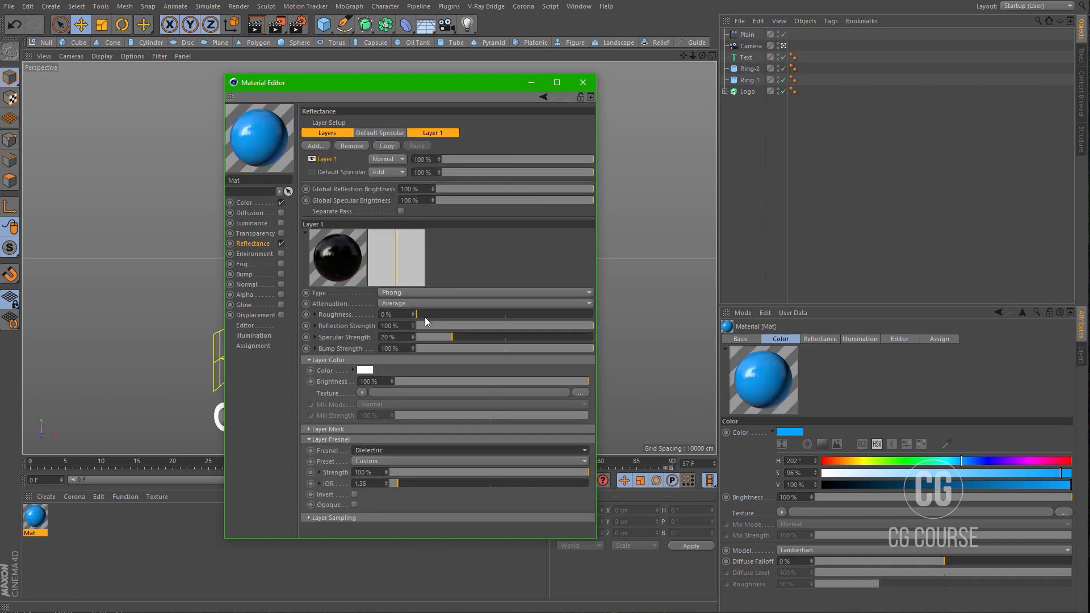
Step: Set the Phong layer's roughness to 10% and apply the blue material to Ring-1
{"action": "left_click_drag", "start_coordinate": [408, 316], "coordinate": [352, 319]}
{"action": "type", "text": "10"}
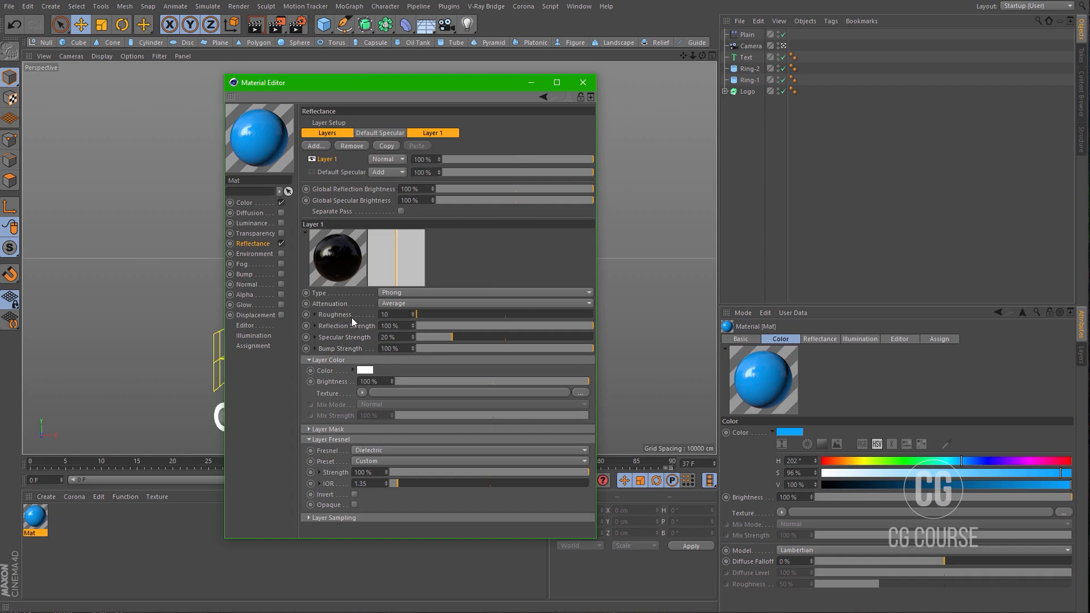
{"action": "key", "text": "Return"}
{"action": "left_click", "coordinate": [582, 83]}
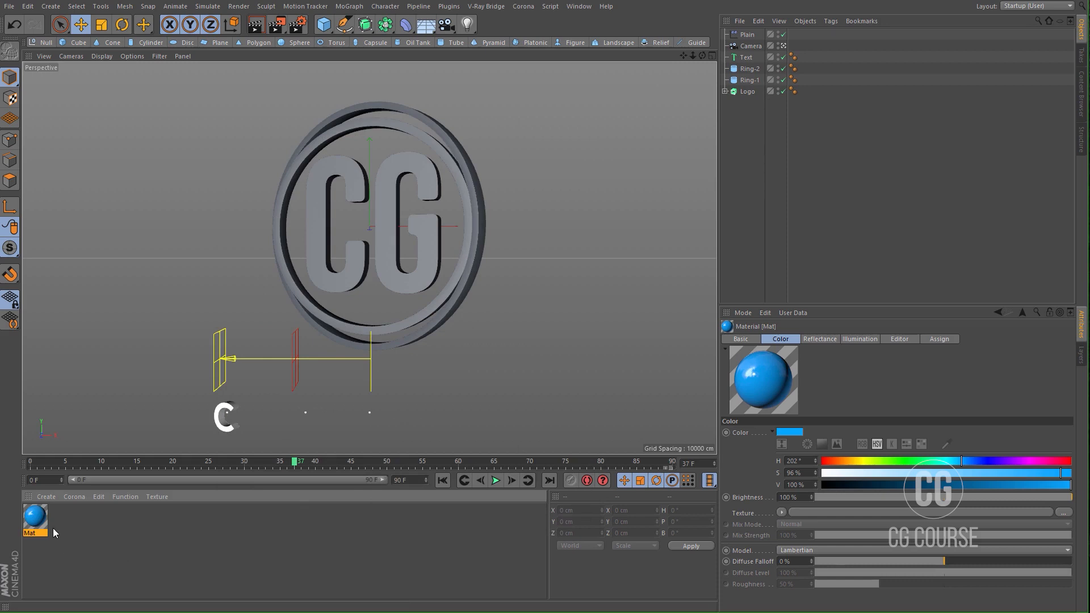
{"action": "left_click_drag", "start_coordinate": [41, 528], "coordinate": [750, 80]}
Step: Duplicate the blue material, set the copy's hue to 213° and apply it to Ring-2
{"action": "left_click_drag", "start_coordinate": [49, 522], "coordinate": [51, 522], "text": "ctrl"}
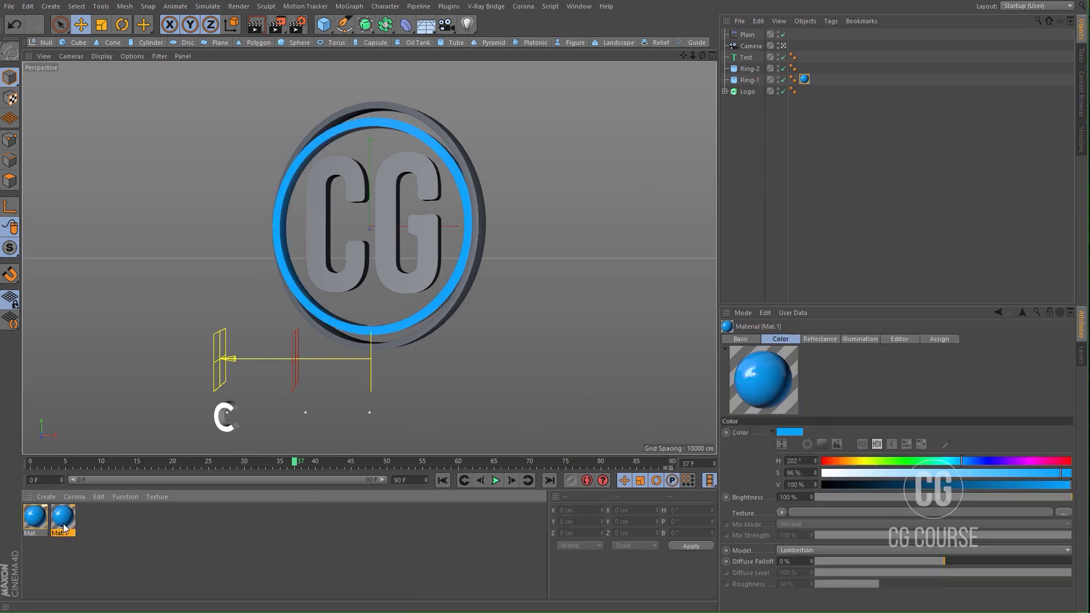
{"action": "double_click", "coordinate": [63, 518]}
{"action": "left_click", "coordinate": [191, 173]}
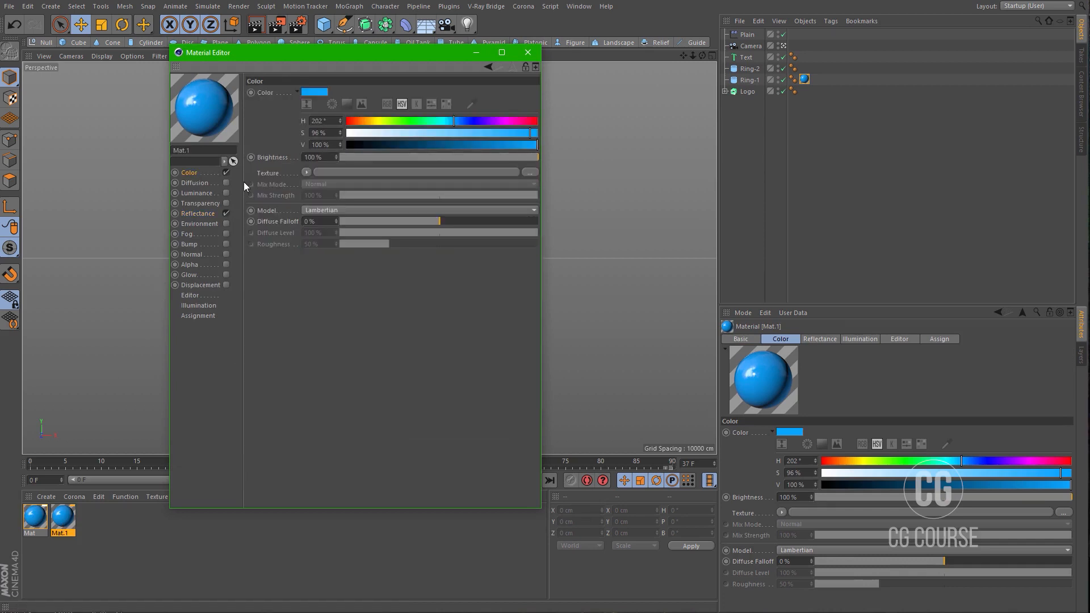
{"action": "left_click", "coordinate": [458, 124]}
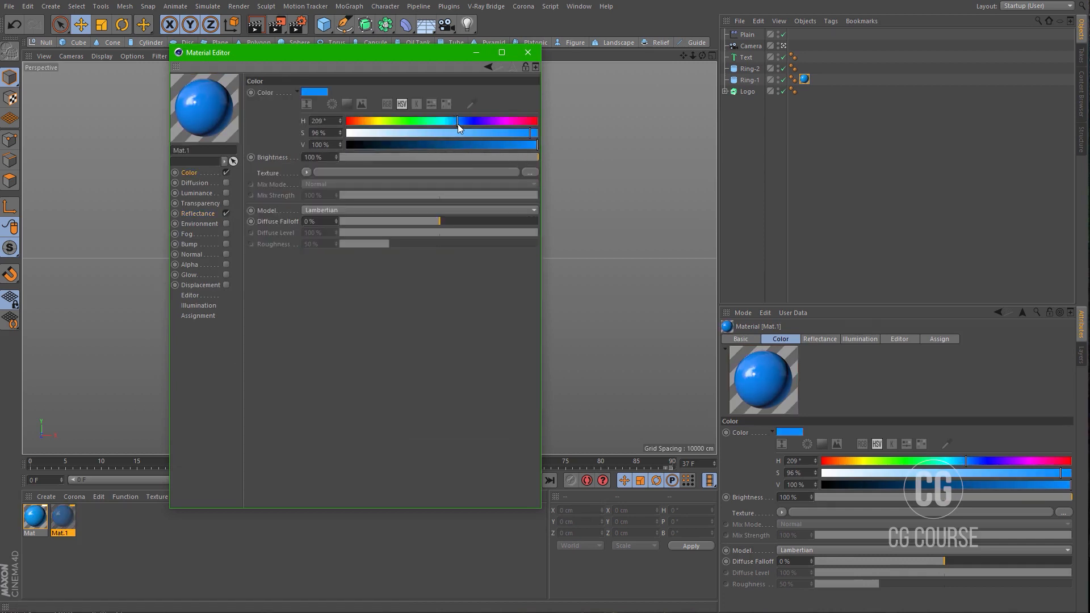
{"action": "left_click", "coordinate": [528, 52]}
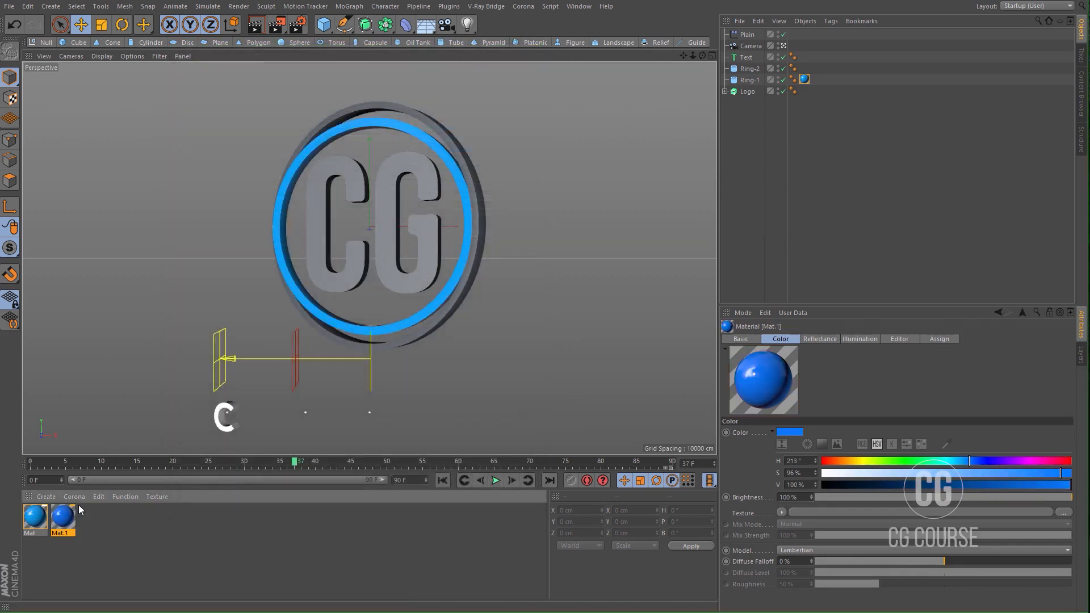
{"action": "left_click_drag", "start_coordinate": [63, 517], "coordinate": [781, 69]}
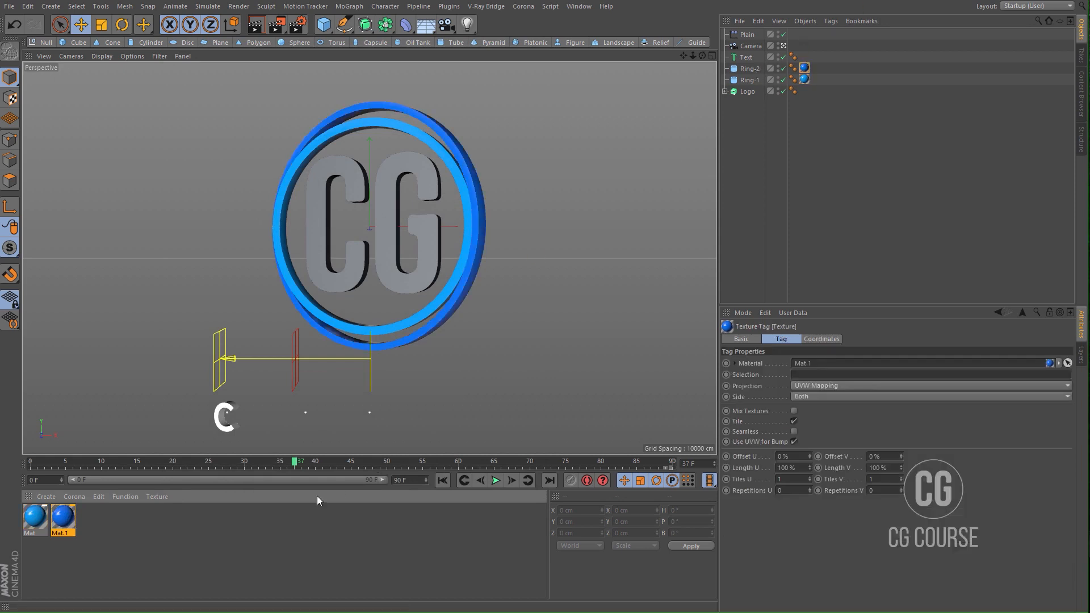
Step: Duplicate the darker blue material, lower the copy's color saturation to 4% and apply it to Logo
{"action": "left_click_drag", "start_coordinate": [73, 522], "coordinate": [91, 518], "text": "ctrl"}
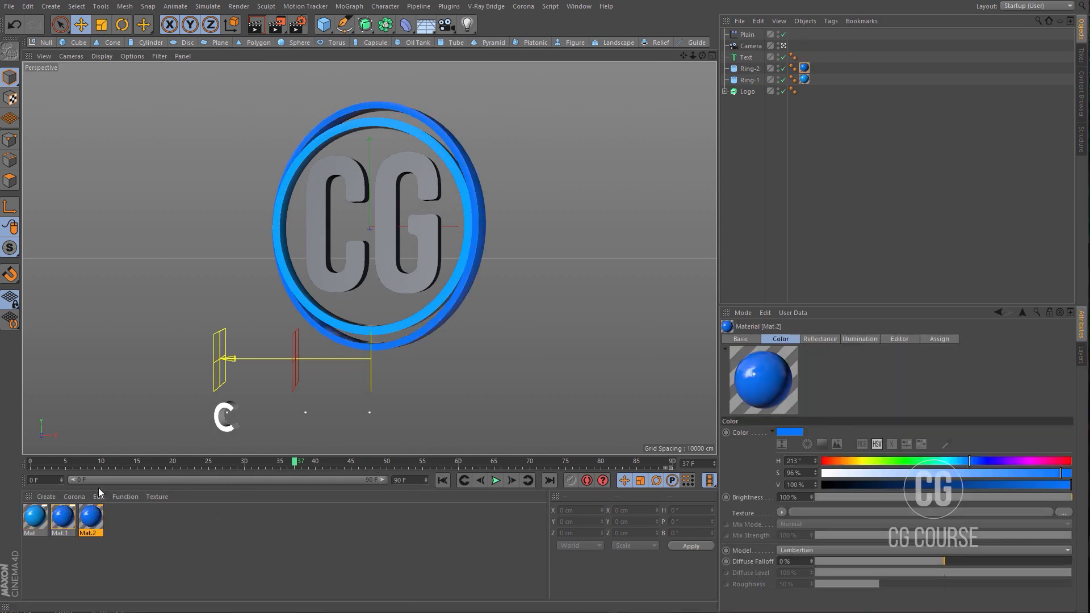
{"action": "double_click", "coordinate": [91, 517]}
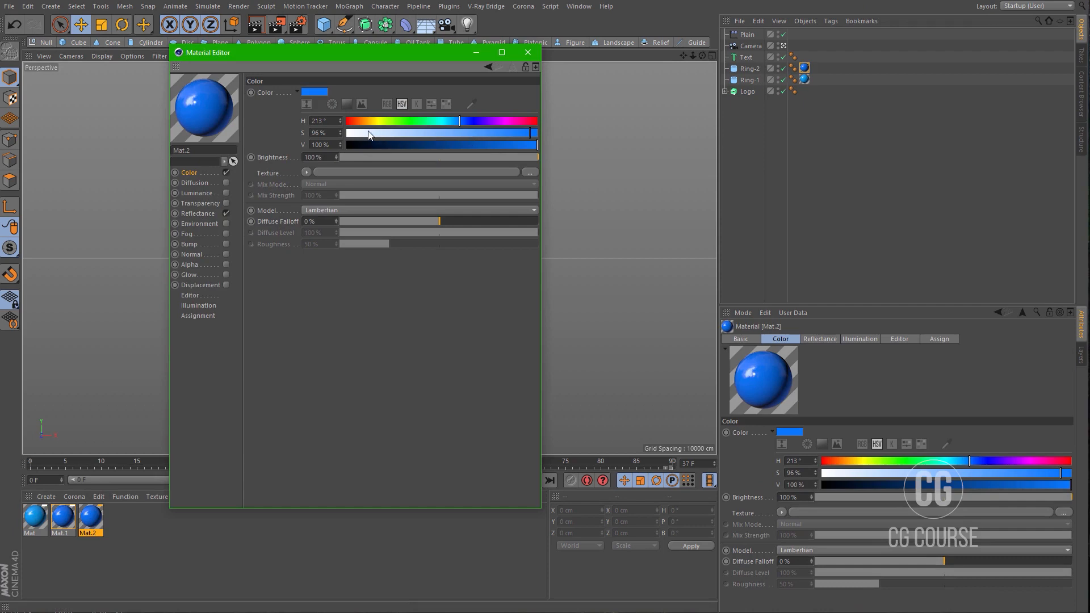
{"action": "left_click_drag", "start_coordinate": [368, 135], "coordinate": [356, 135]}
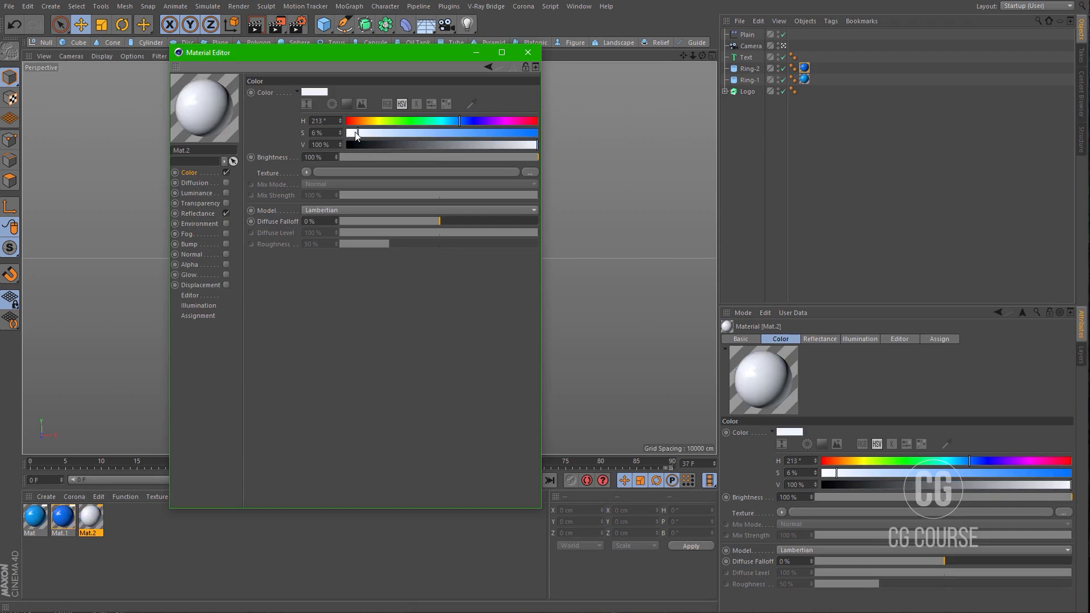
{"action": "left_click", "coordinate": [527, 52]}
{"action": "left_click_drag", "start_coordinate": [94, 518], "coordinate": [748, 91]}
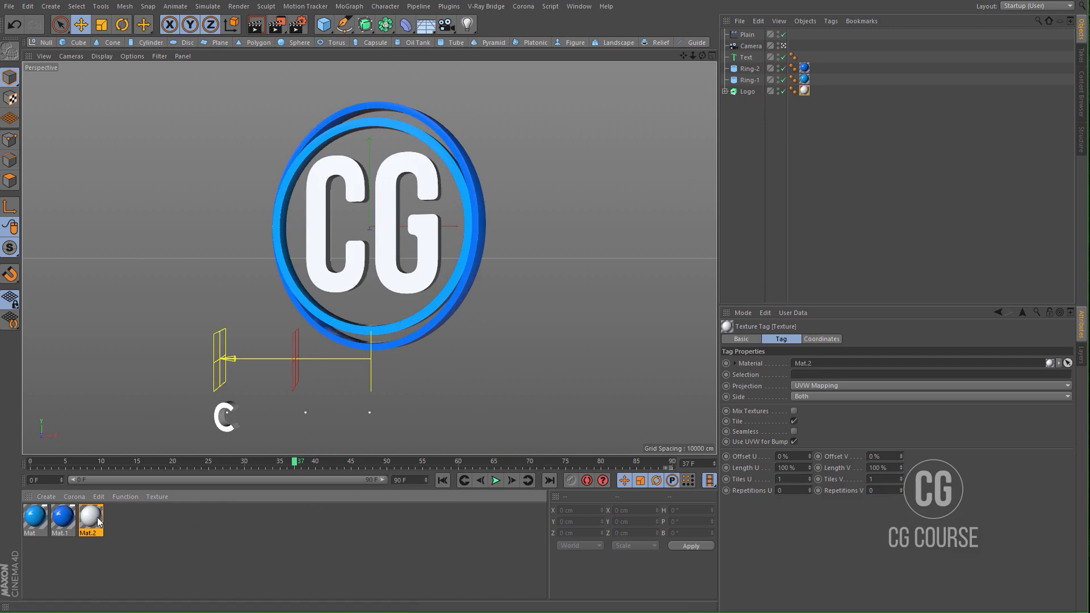
Step: Duplicate the white material, raise the copy's color saturation to 14% and apply it to the Text object
{"action": "left_click_drag", "start_coordinate": [94, 517], "coordinate": [118, 517], "text": "ctrl"}
{"action": "double_click", "coordinate": [118, 517]}
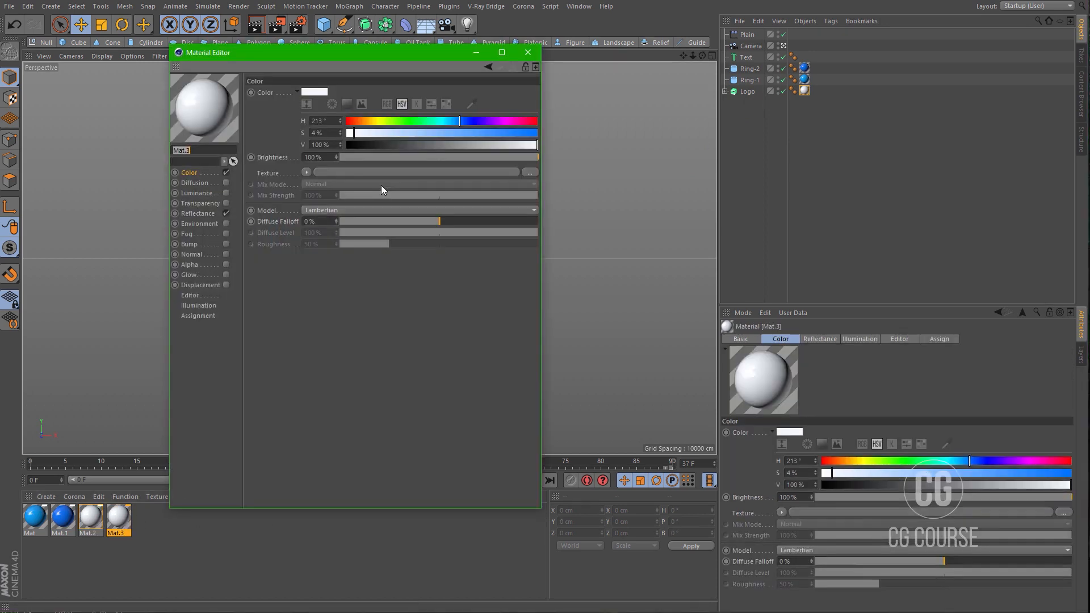
{"action": "left_click", "coordinate": [368, 133]}
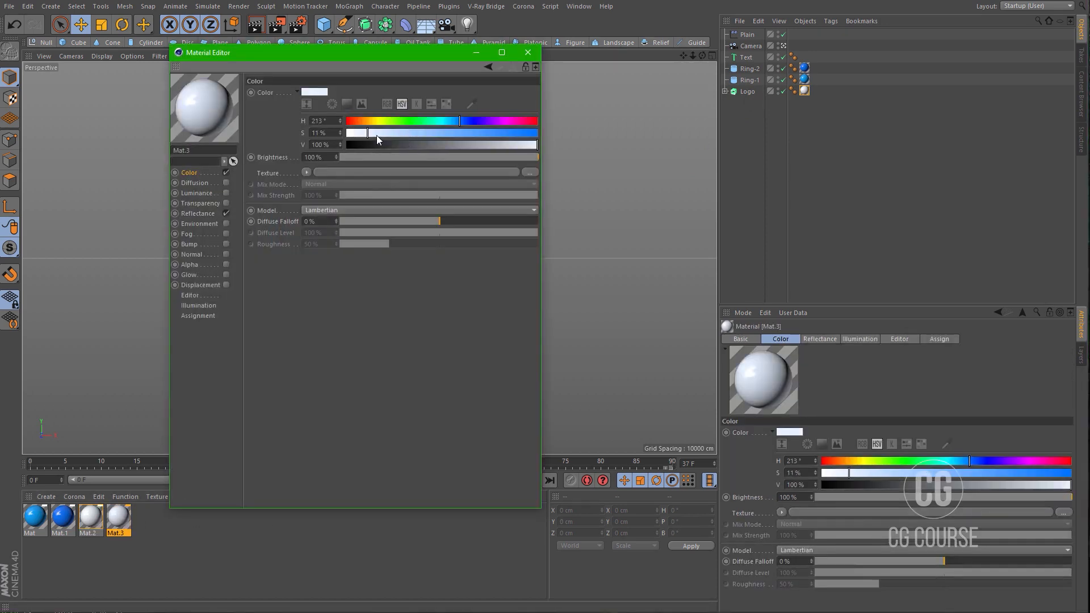
{"action": "left_click", "coordinate": [373, 134]}
{"action": "left_click", "coordinate": [527, 52]}
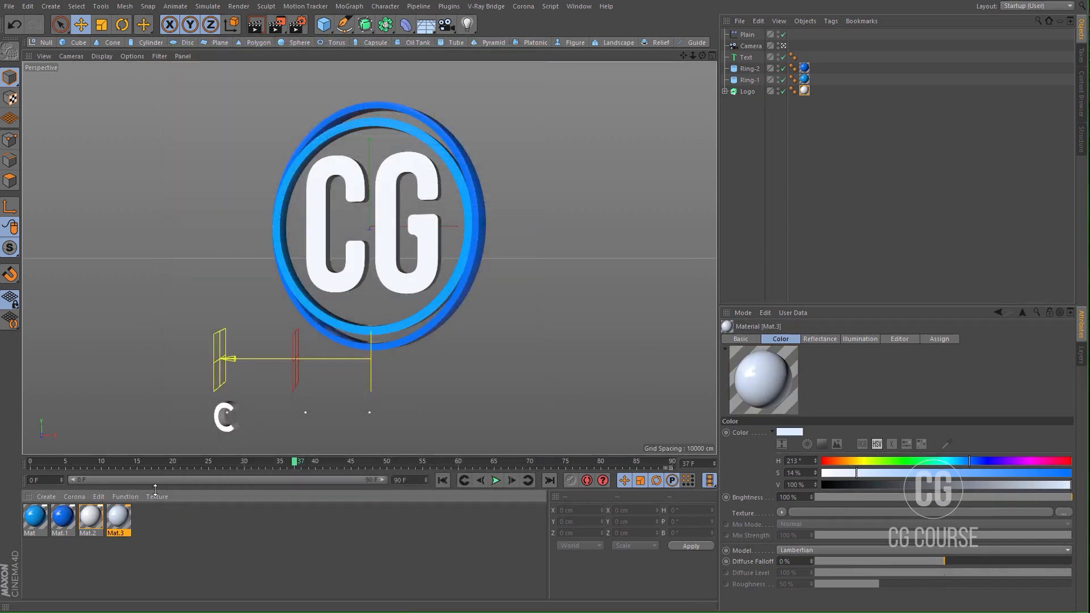
{"action": "left_click_drag", "start_coordinate": [119, 517], "coordinate": [745, 60]}
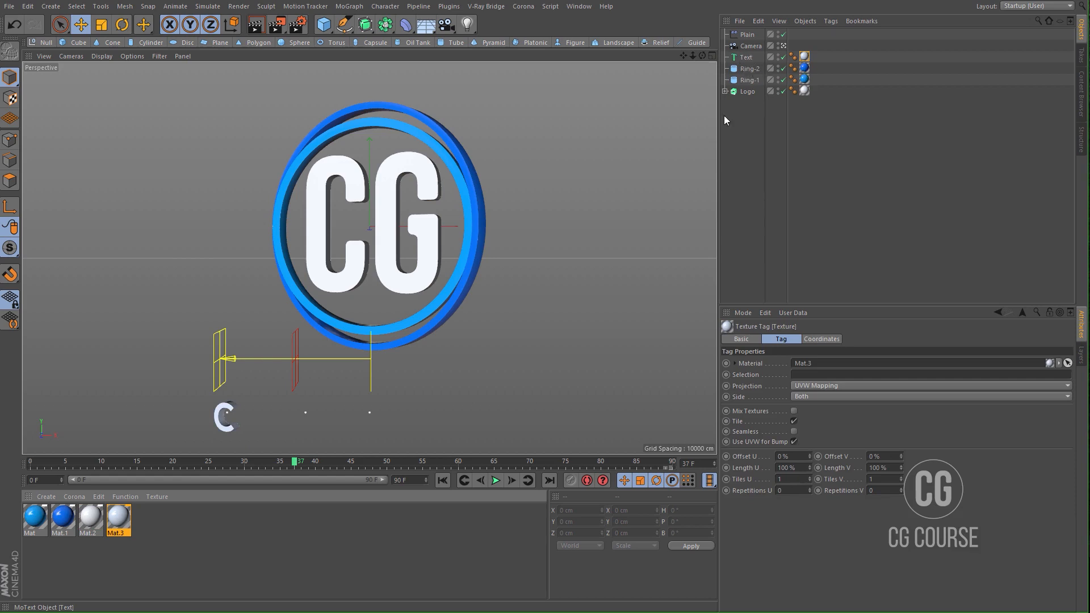
Step: Deselect the texture tag, scrub to frame 24 and render that frame to the Picture Viewer
{"action": "left_click", "coordinate": [750, 152]}
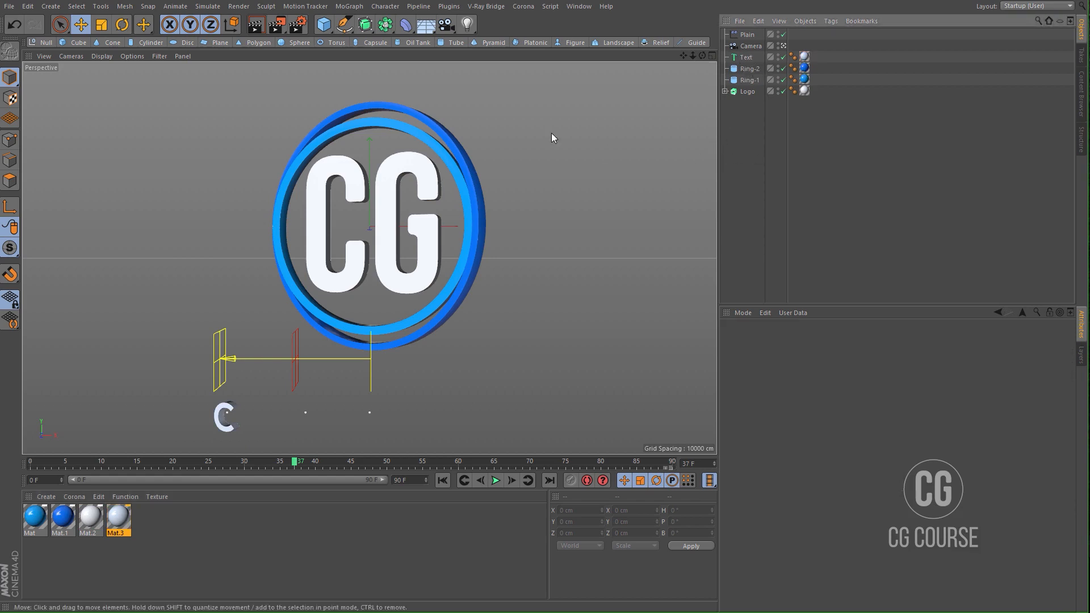
{"action": "left_click_drag", "start_coordinate": [296, 467], "coordinate": [202, 466]}
{"action": "key", "text": "shift+r"}
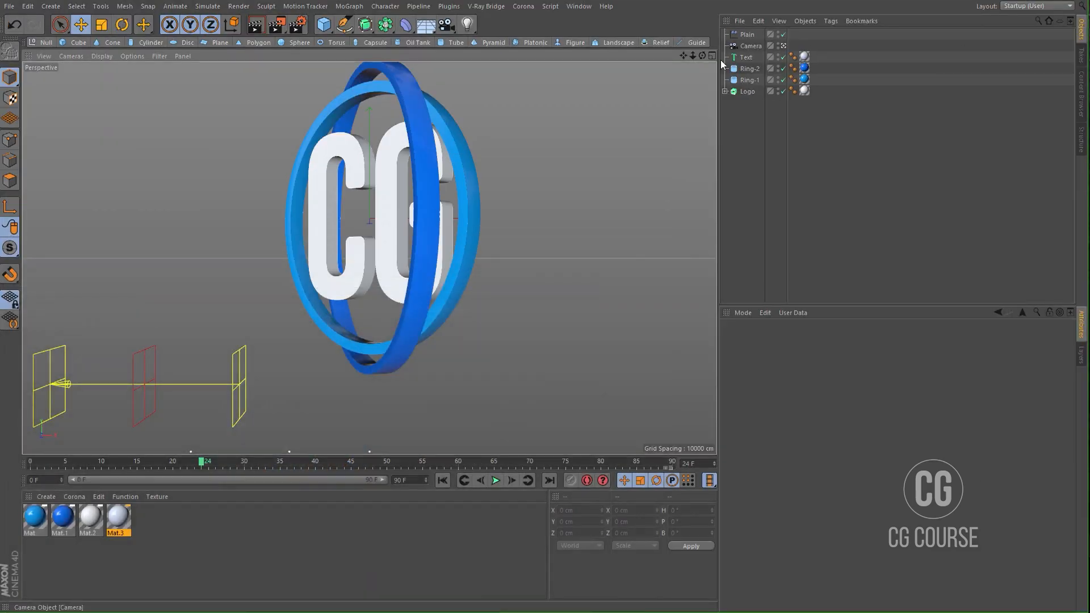
Step: Add a Sky object, search the Content Browser presets for "hdri" and open the Prime HDRI light setups folder
{"action": "left_click", "coordinate": [435, 32]}
{"action": "left_click", "coordinate": [455, 60]}
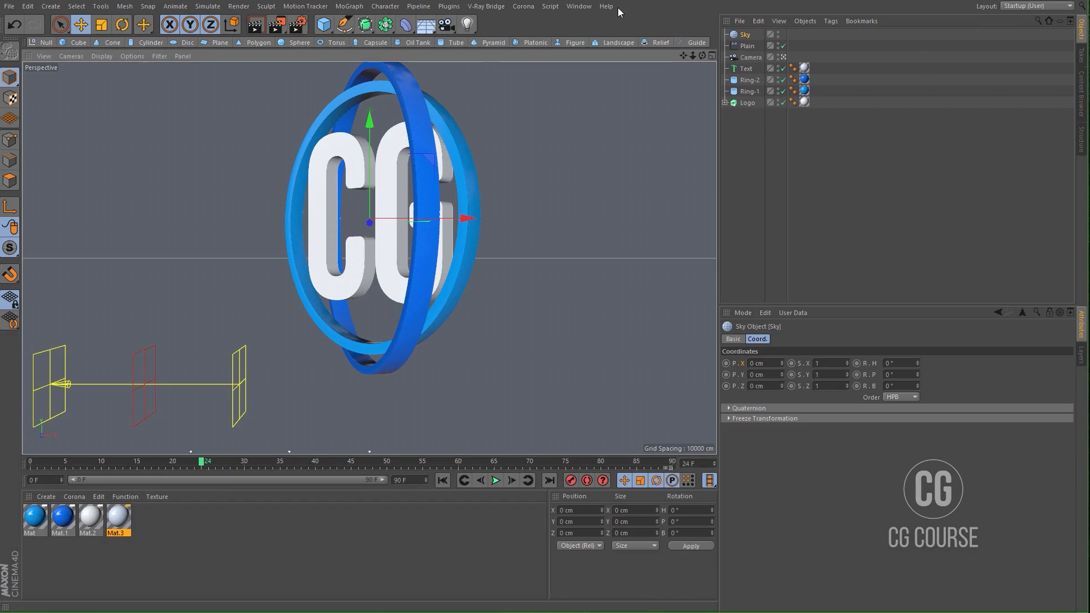
{"action": "left_click", "coordinate": [579, 6]}
{"action": "left_click", "coordinate": [586, 64]}
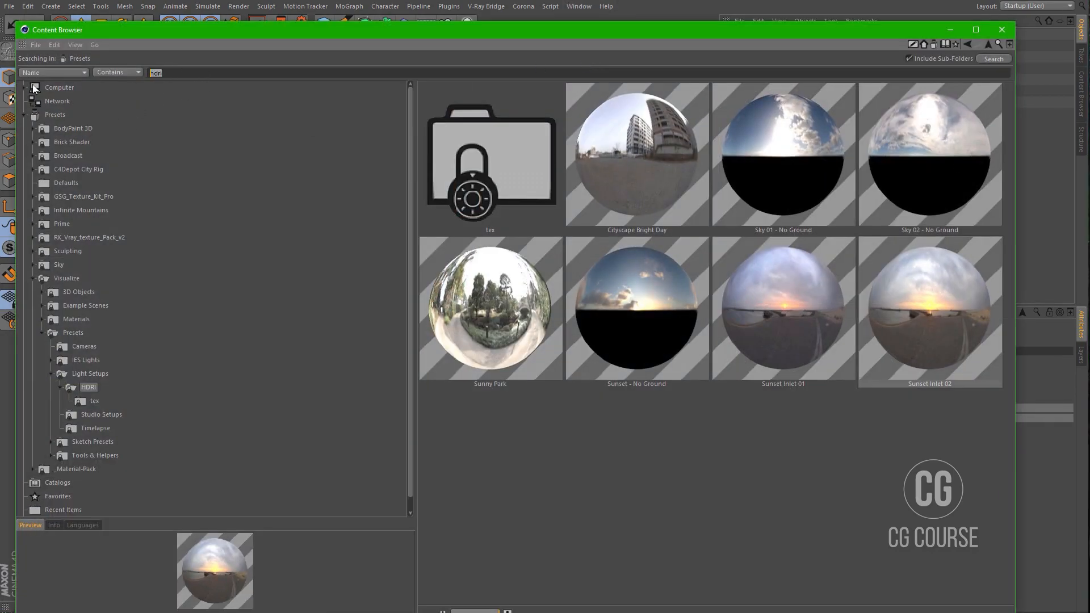
{"action": "left_click", "coordinate": [993, 59]}
{"action": "double_click", "coordinate": [497, 185]}
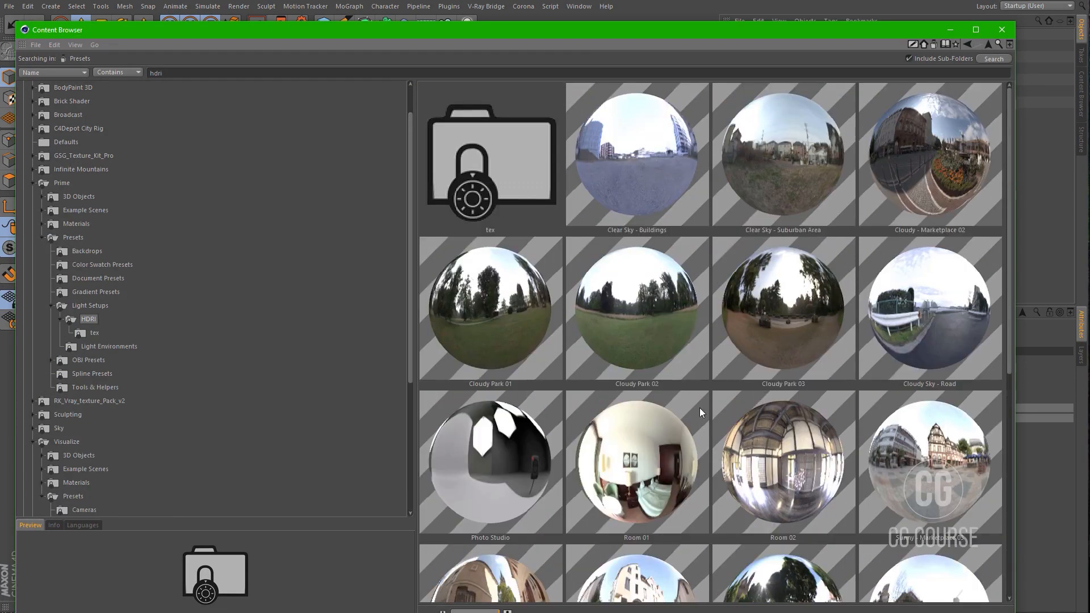
Step: Load the Sunny - Neighborhood preset from the HDRI light setups as a scene material
{"action": "scroll", "coordinate": [709, 420], "scroll_direction": "down", "scroll_amount": 5}
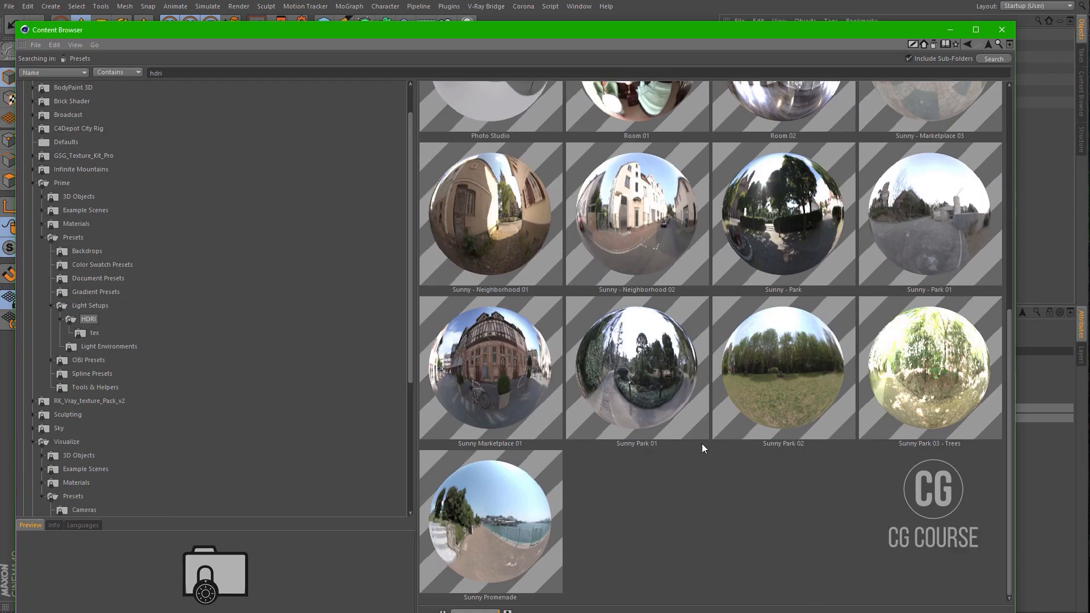
{"action": "scroll", "coordinate": [701, 448], "scroll_direction": "up", "scroll_amount": 5}
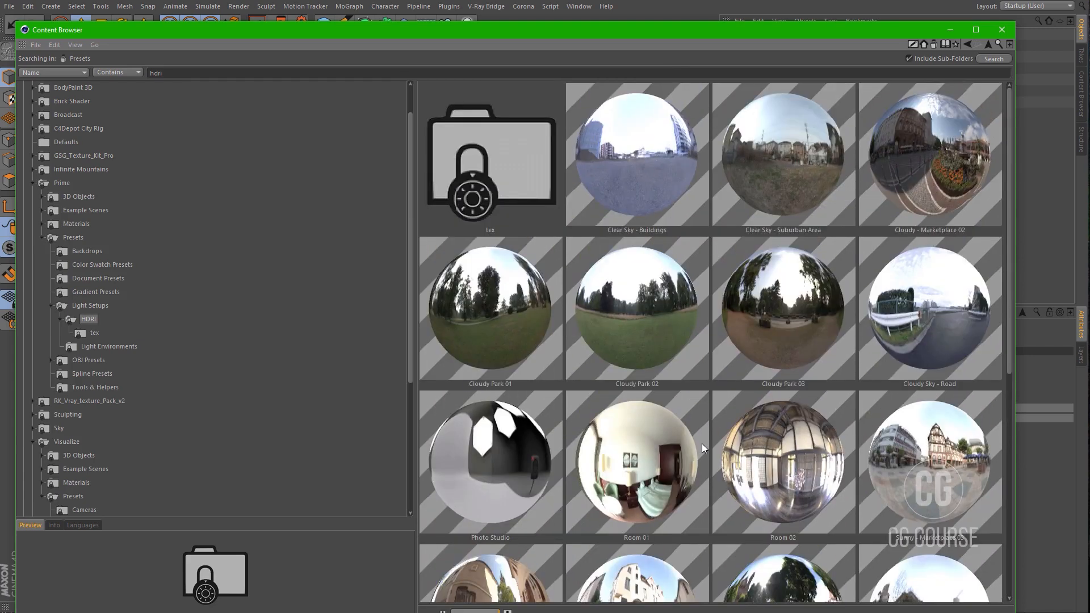
{"action": "scroll", "coordinate": [701, 444], "scroll_direction": "down", "scroll_amount": 3}
{"action": "left_click", "coordinate": [485, 418]}
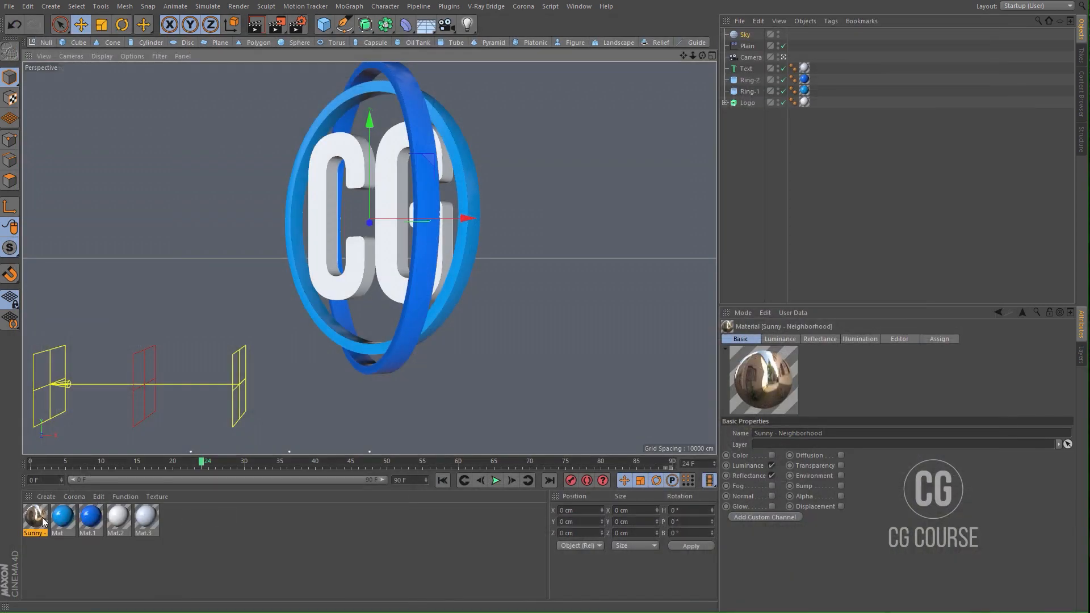
Step: Set the blur offset and blur scale of the Sunny - Neighborhood material's luminance texture to 20%
{"action": "double_click", "coordinate": [40, 518]}
{"action": "left_click", "coordinate": [226, 213]}
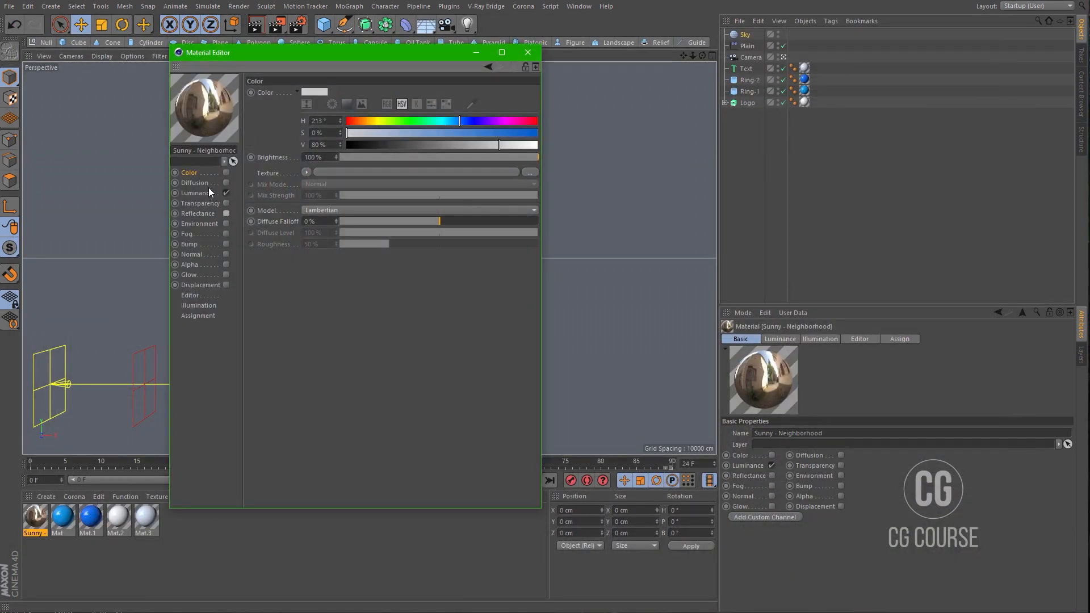
{"action": "left_click", "coordinate": [199, 194]}
{"action": "double_click", "coordinate": [375, 194]}
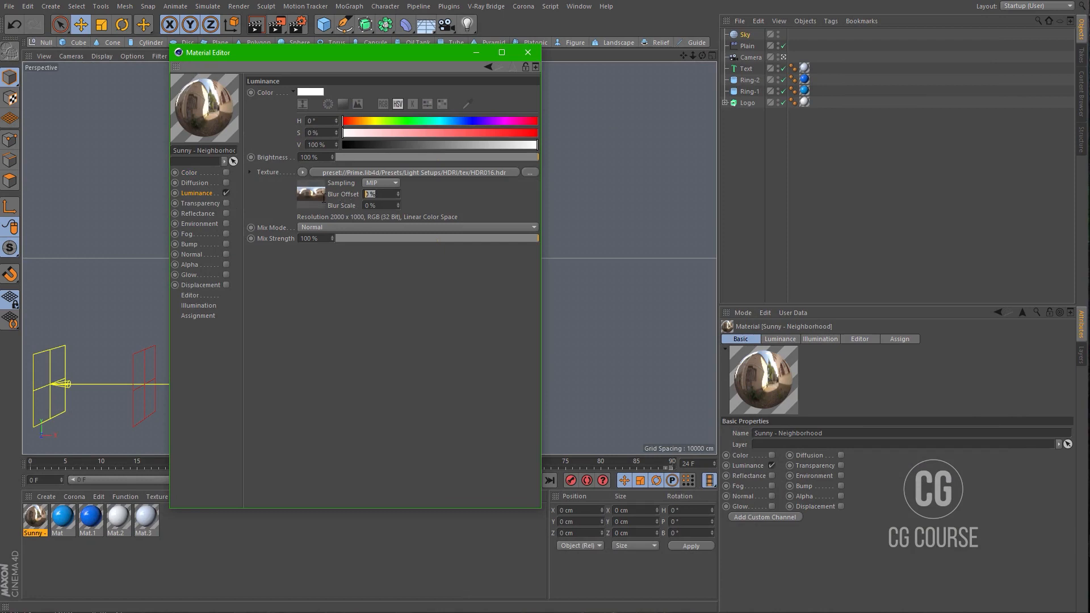
{"action": "type", "text": "20"}
{"action": "key", "text": "Return"}
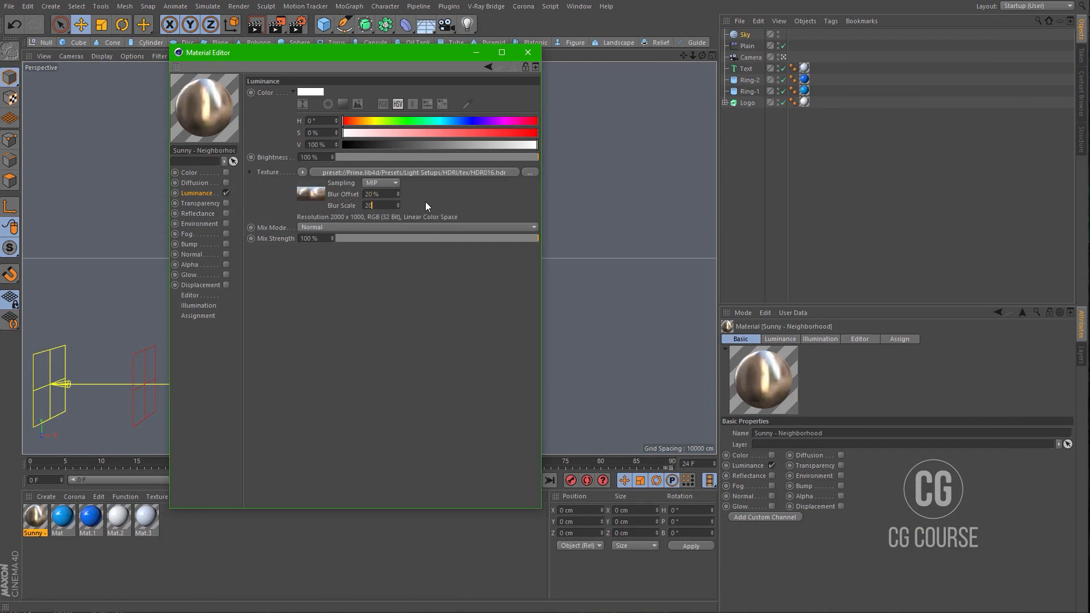
{"action": "left_click", "coordinate": [528, 52]}
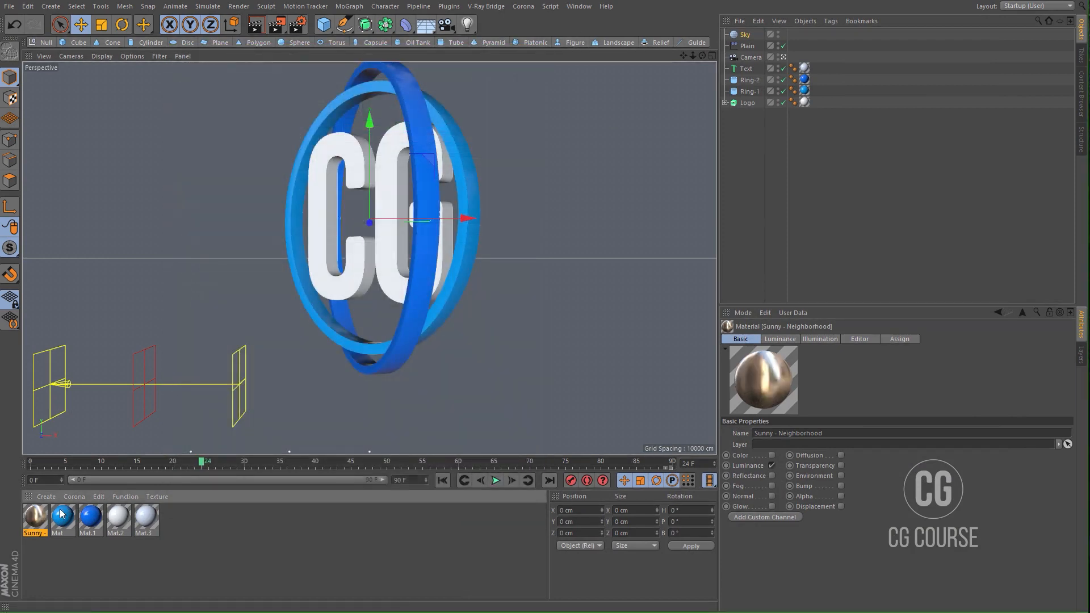
Step: Apply the Sunny - Neighborhood material to the Sky object and give it a Compositing tag with Seen by Camera disabled
{"action": "left_click_drag", "start_coordinate": [41, 515], "coordinate": [749, 37]}
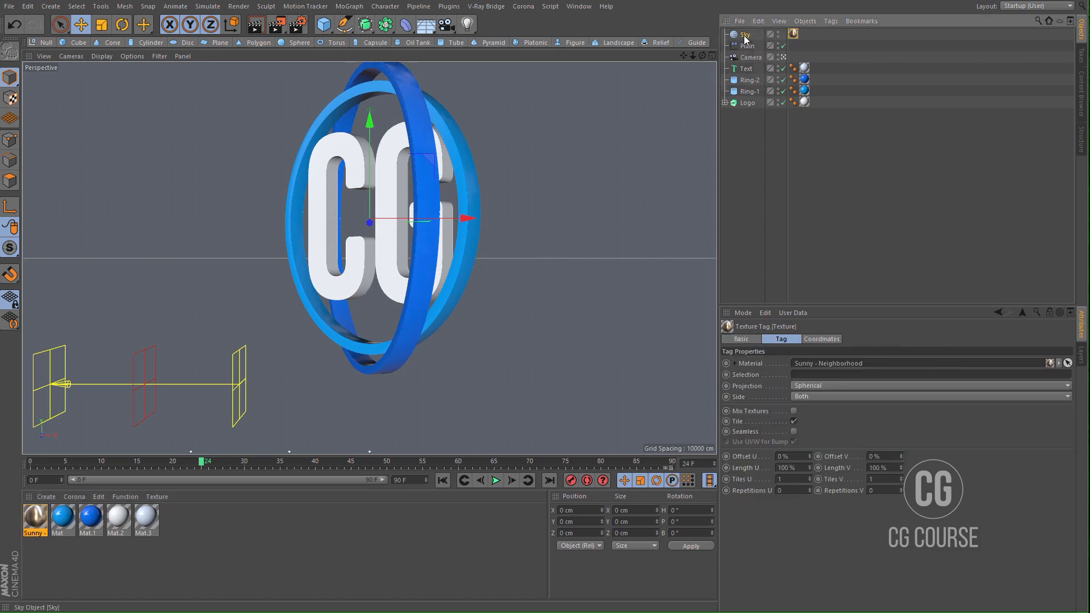
{"action": "right_click", "coordinate": [743, 36]}
{"action": "mouse_move", "coordinate": [795, 43]}
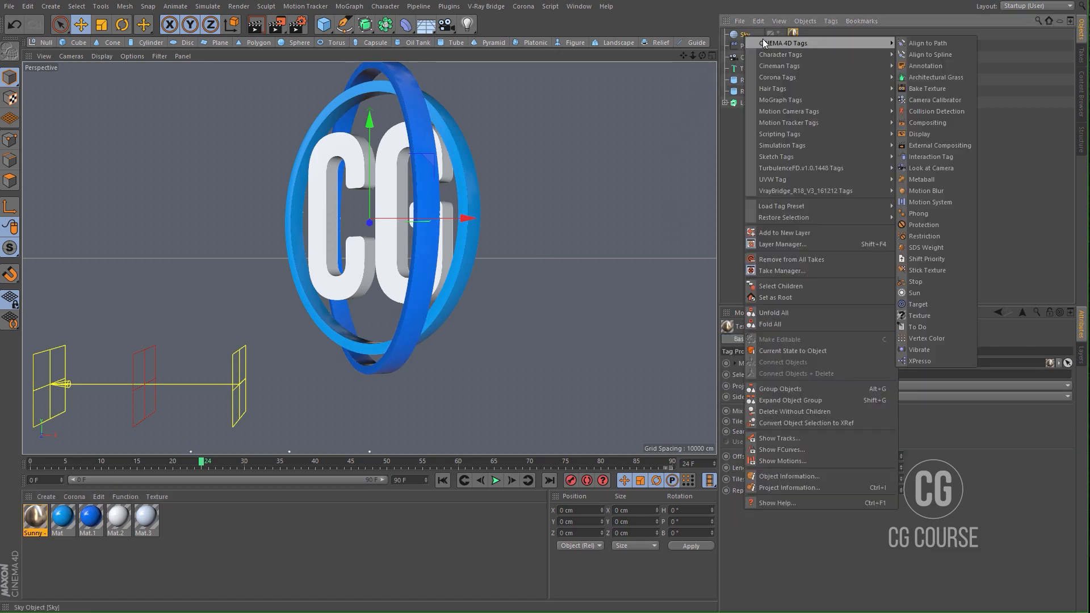
{"action": "left_click", "coordinate": [928, 122]}
{"action": "left_click", "coordinate": [788, 398]}
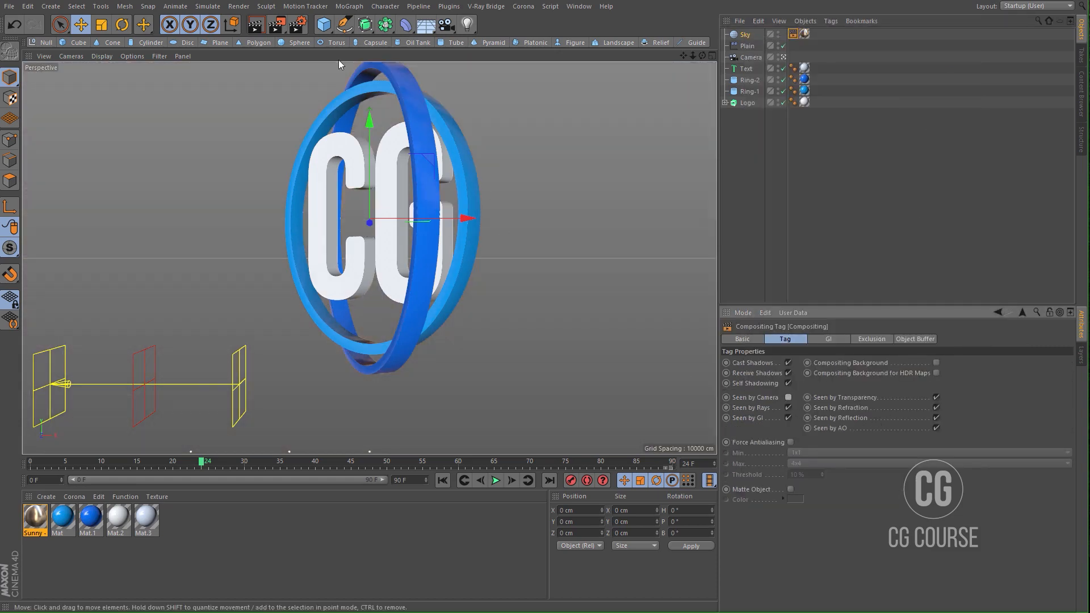
Step: Render frame 24 to the Picture Viewer and compare it with the previous render in the history
{"action": "left_click", "coordinate": [277, 26]}
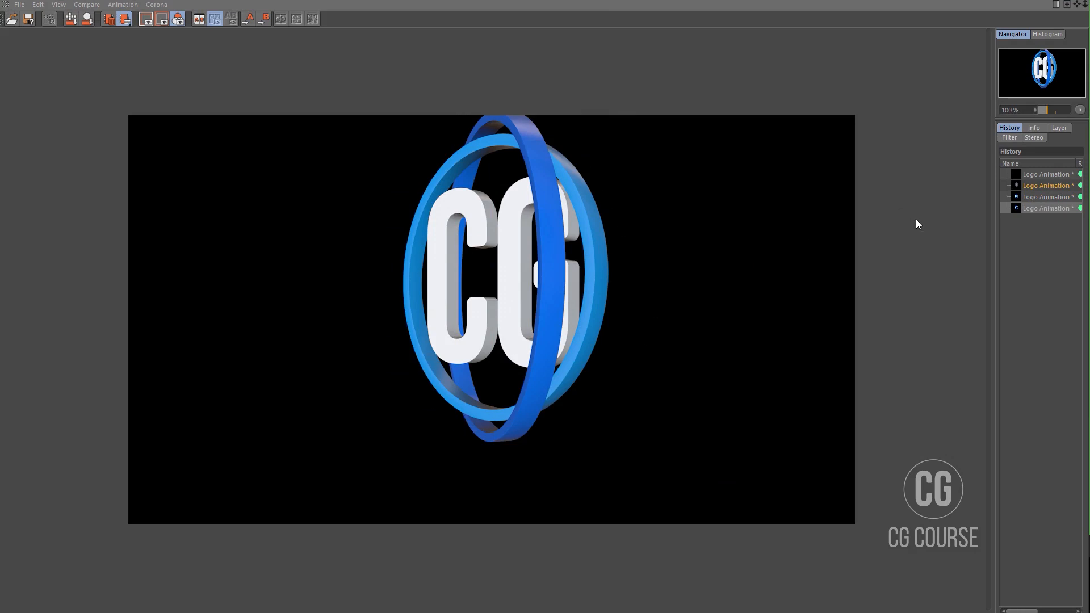
{"action": "left_click", "coordinate": [1029, 198]}
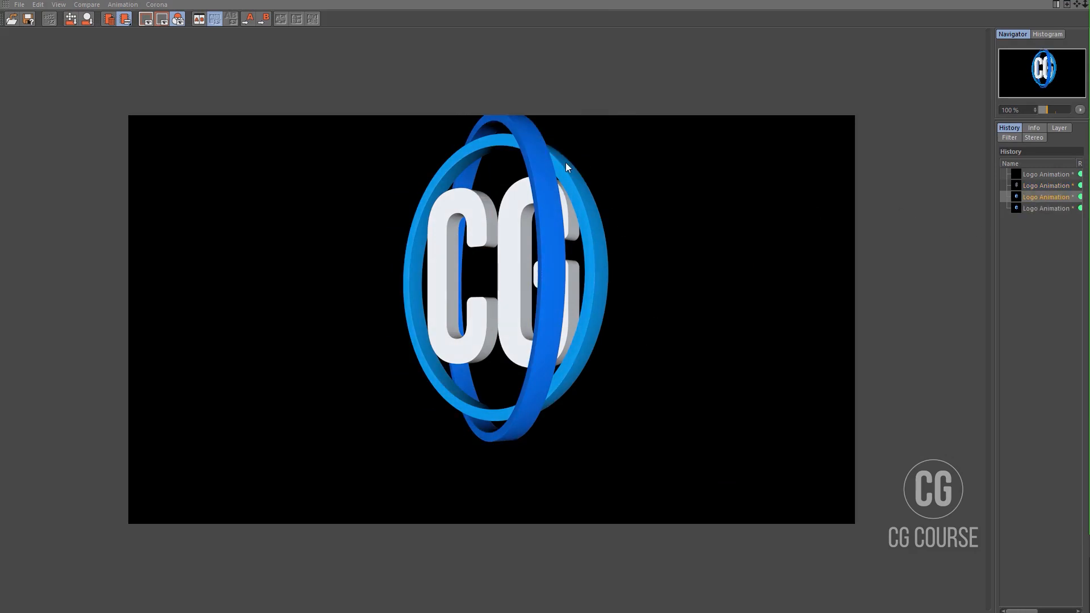
{"action": "left_click", "coordinate": [1036, 209]}
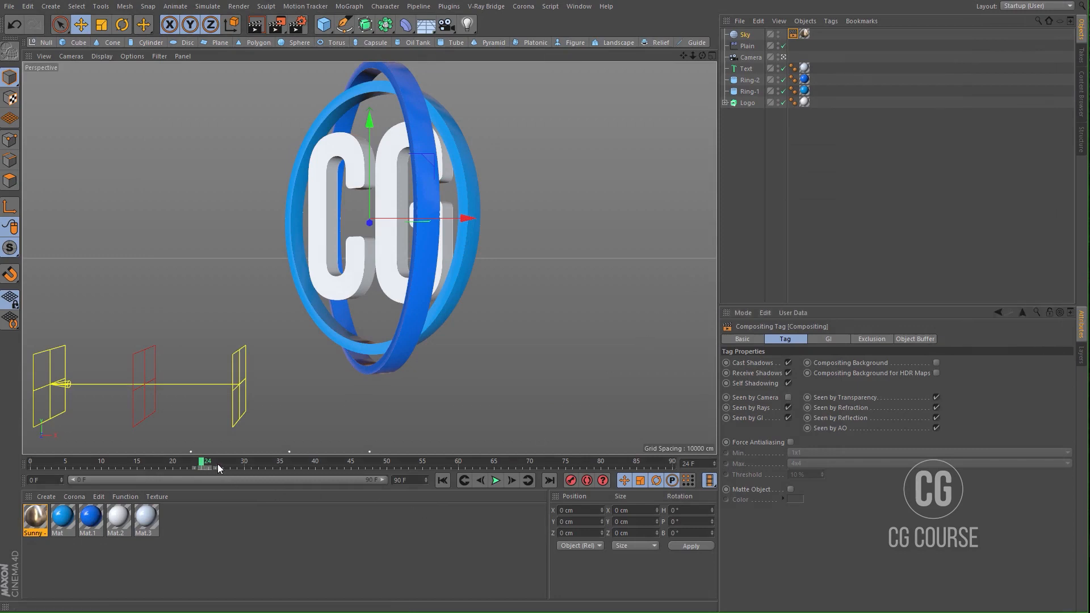
Step: Render frame 90 to the Picture Viewer, then close the viewer and save the project
{"action": "left_click_drag", "start_coordinate": [208, 466], "coordinate": [748, 458]}
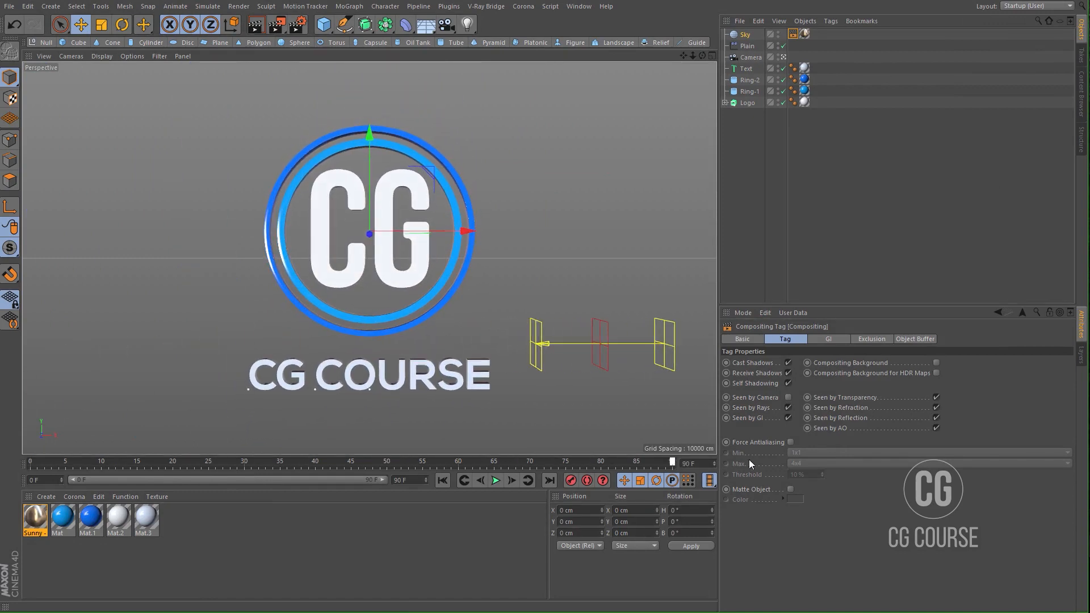
{"action": "left_click", "coordinate": [277, 25]}
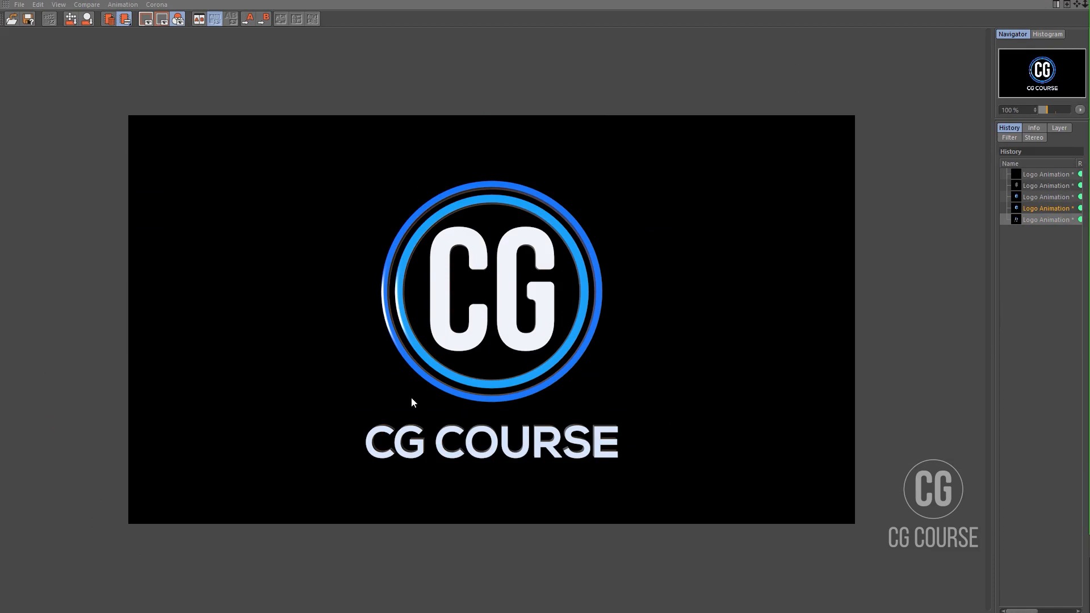
{"action": "left_click", "coordinate": [1080, 2]}
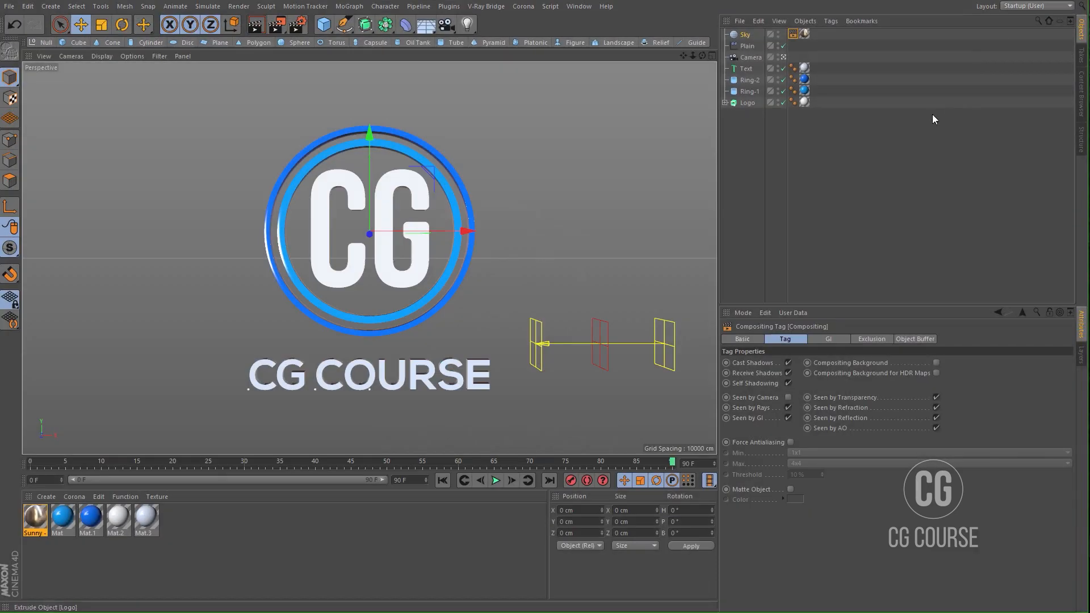
{"action": "left_click", "coordinate": [846, 162]}
{"action": "key", "text": "ctrl+s"}
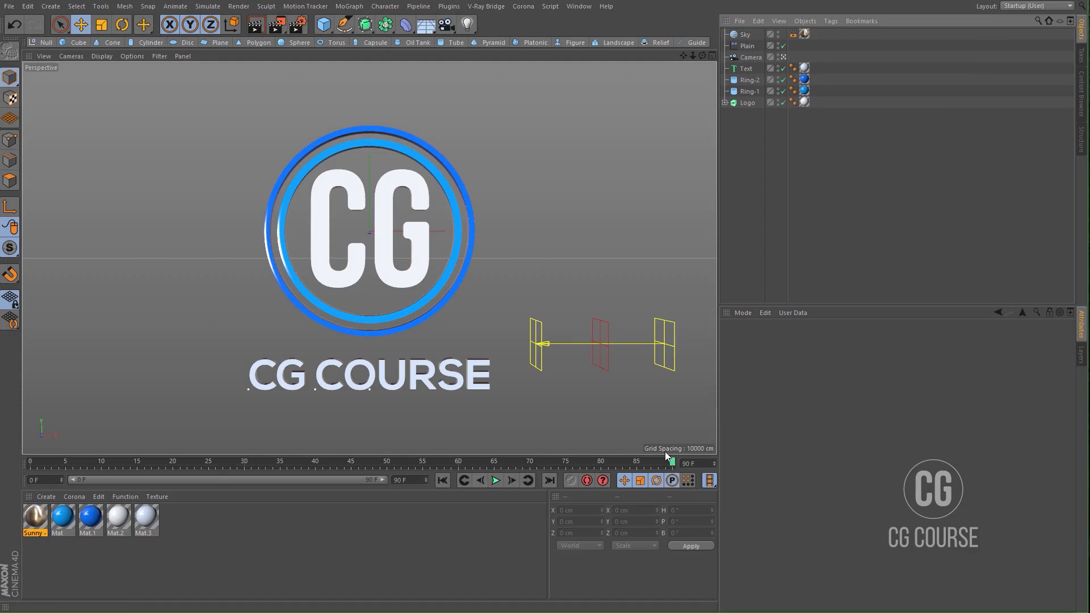
Step: Enable Alpha Channel and Straight Alpha for the saved render and set the output frame range to All Frames
{"action": "left_click_drag", "start_coordinate": [676, 463], "coordinate": [194, 461]}
{"action": "left_click", "coordinate": [297, 24]}
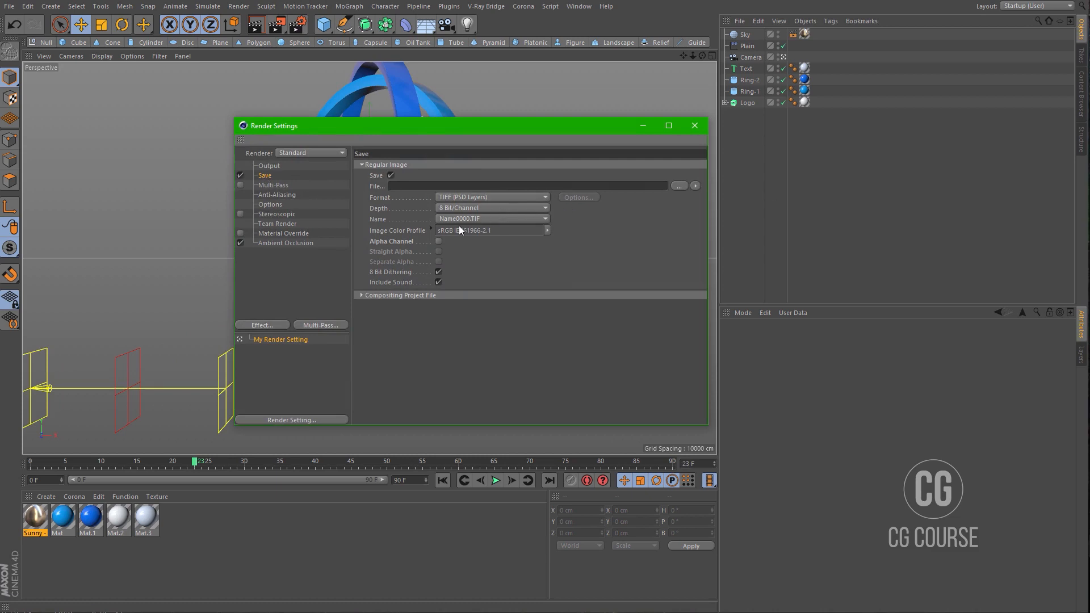
{"action": "left_click", "coordinate": [438, 240]}
{"action": "left_click", "coordinate": [268, 165]}
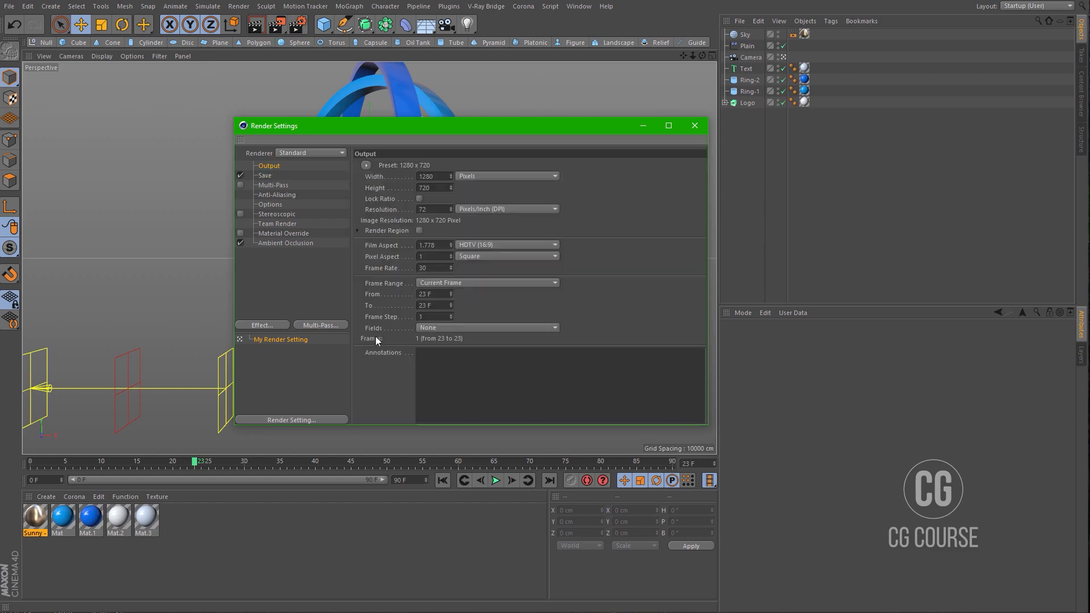
{"action": "left_click", "coordinate": [459, 283]}
{"action": "left_click", "coordinate": [454, 318]}
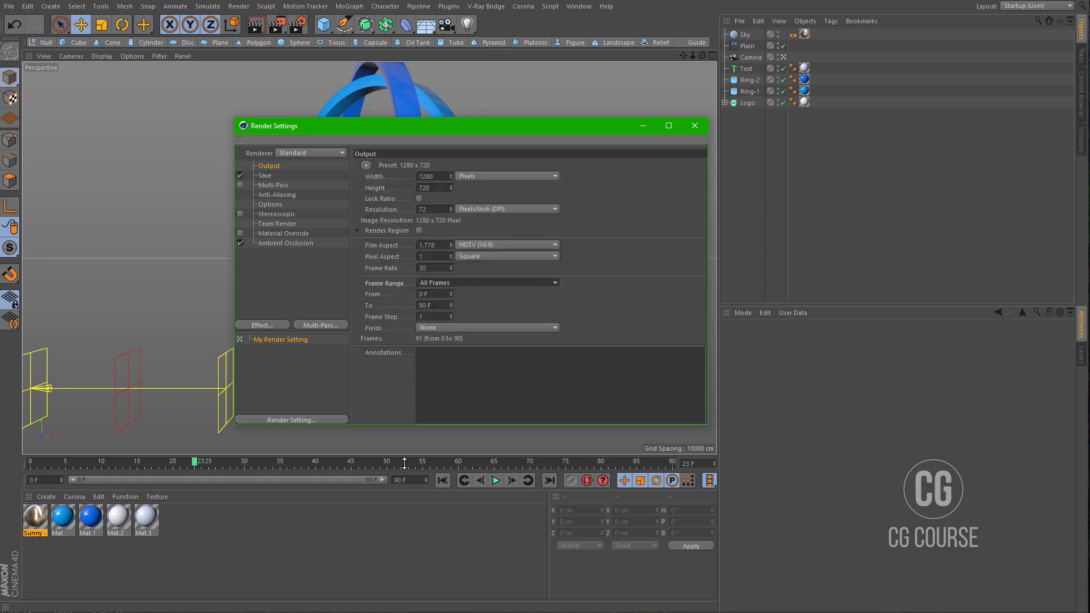
Step: Set the project's end frame to 180 and extend the preview range to frame 180
{"action": "left_click_drag", "start_coordinate": [415, 480], "coordinate": [375, 484]}
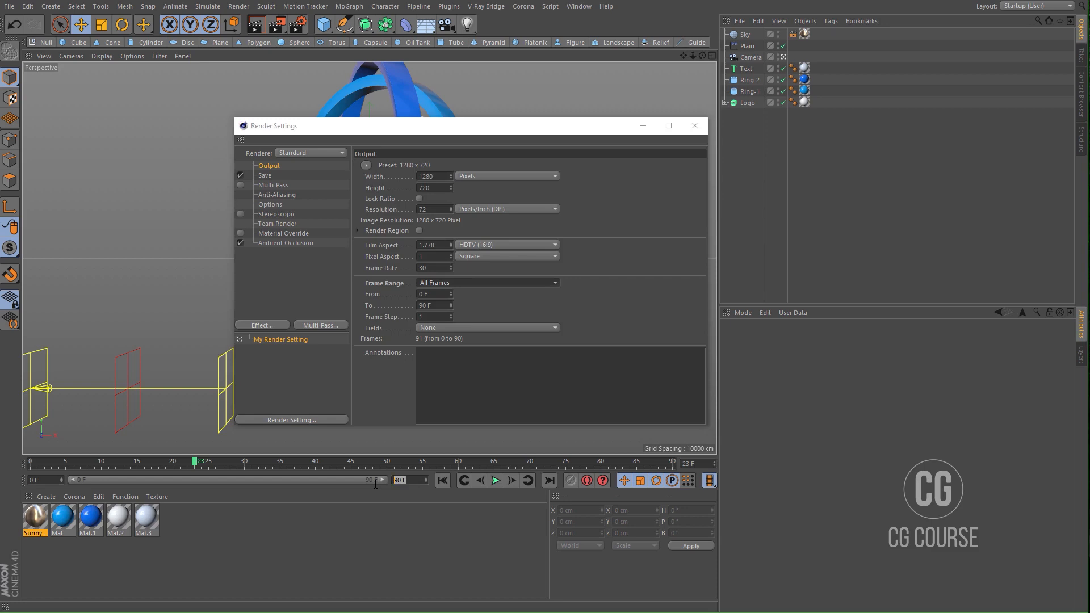
{"action": "type", "text": "180"}
{"action": "key", "text": "Return"}
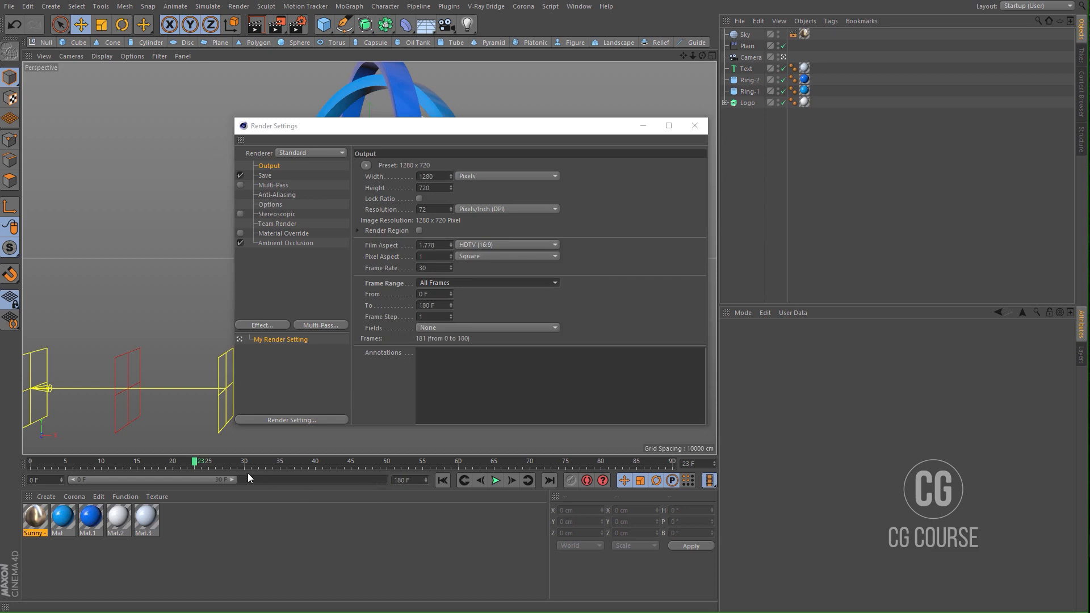
{"action": "left_click_drag", "start_coordinate": [234, 479], "coordinate": [404, 476]}
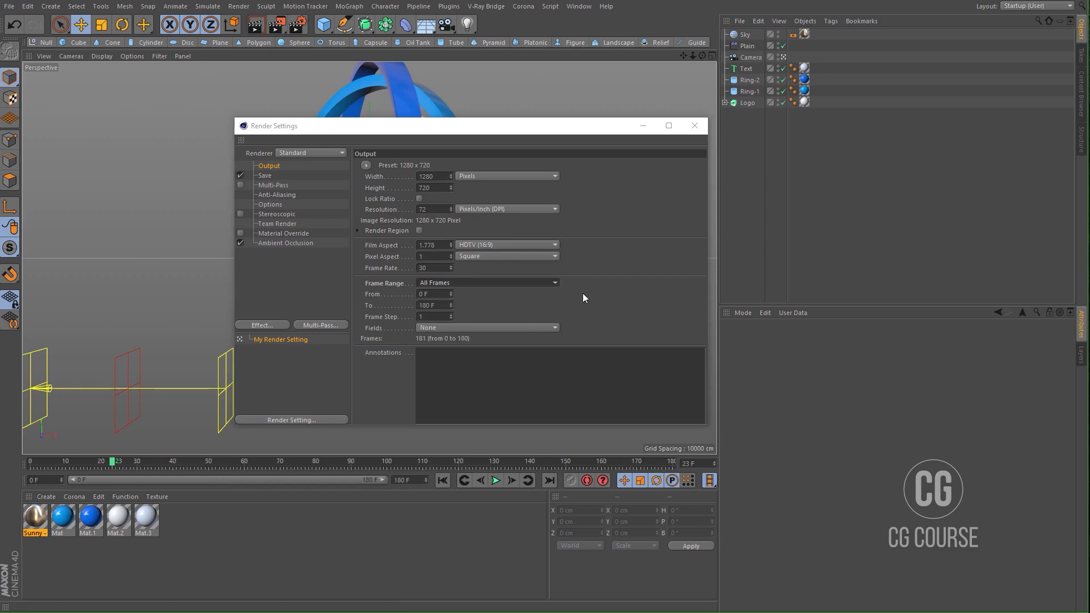
Step: Add the Global Illumination effect with Light Mapping as its secondary method, check the save options and close the render settings
{"action": "left_click", "coordinate": [266, 326]}
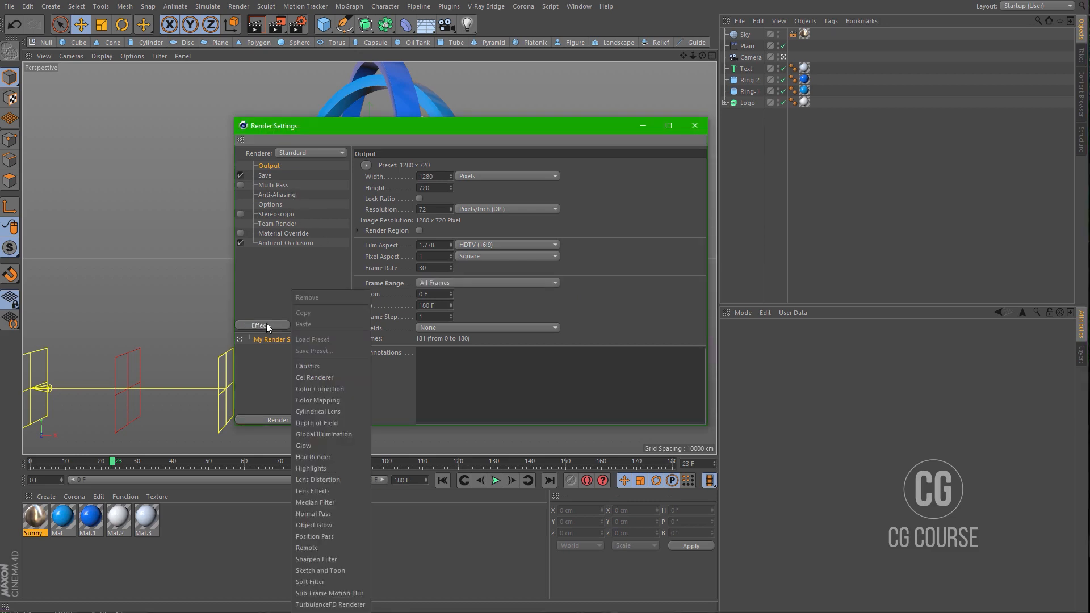
{"action": "left_click", "coordinate": [325, 434]}
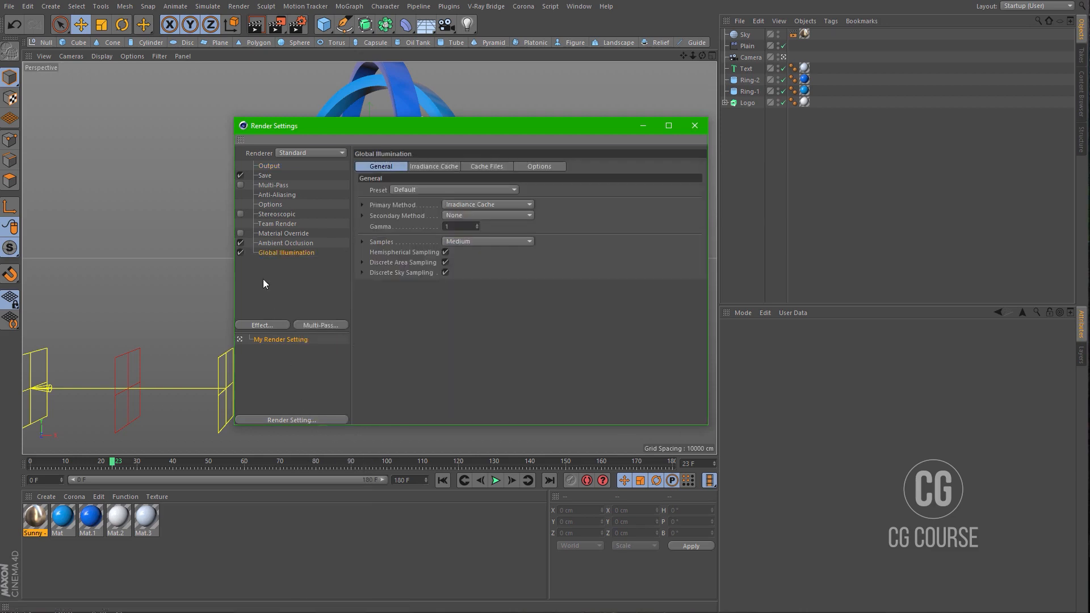
{"action": "left_click", "coordinate": [456, 216]}
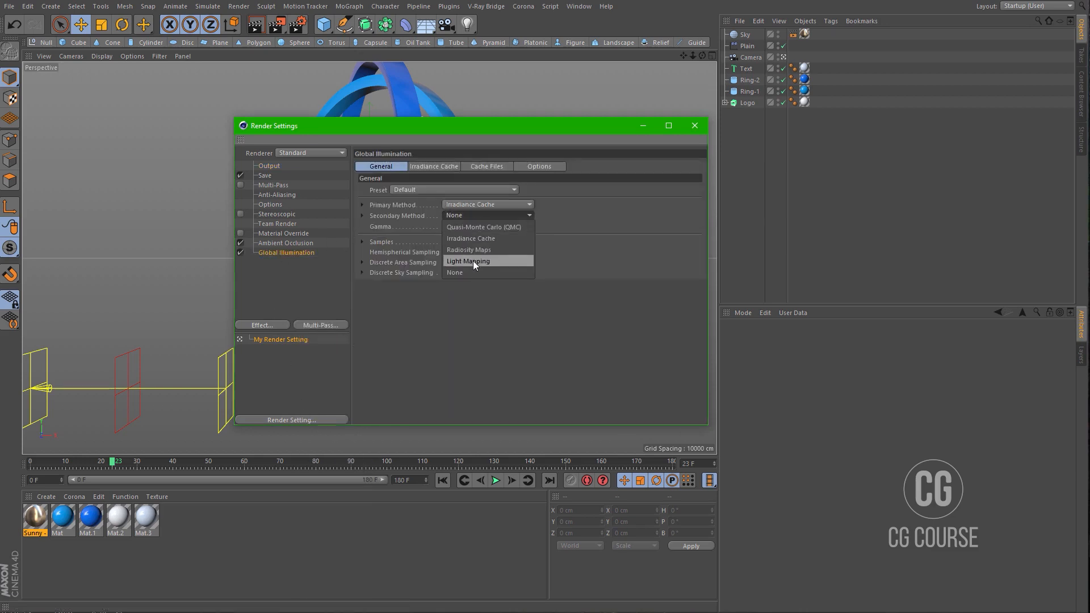
{"action": "left_click", "coordinate": [472, 261]}
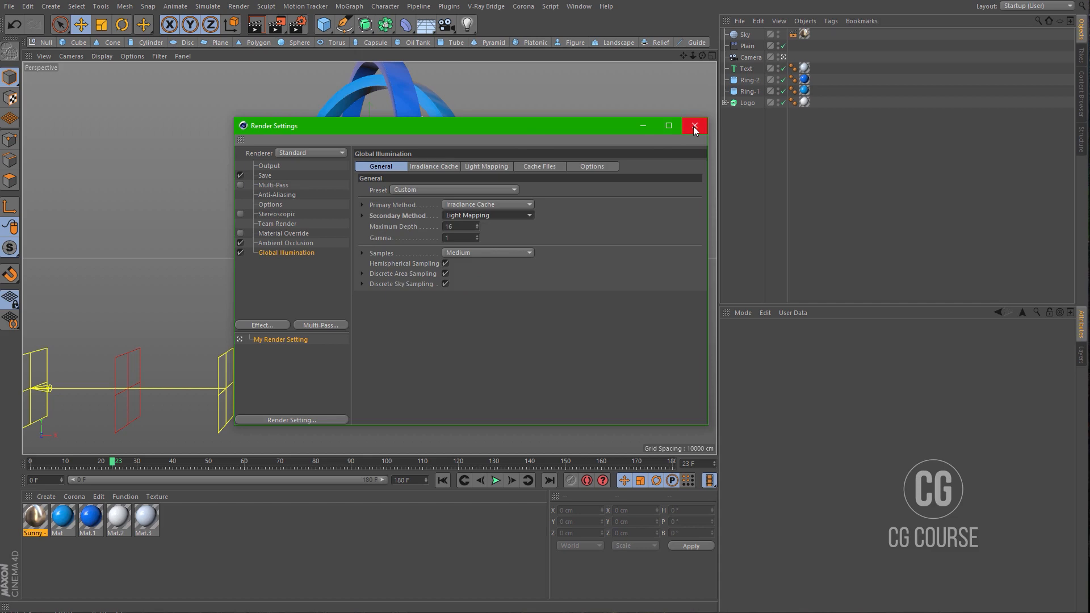
{"action": "left_click", "coordinate": [281, 176]}
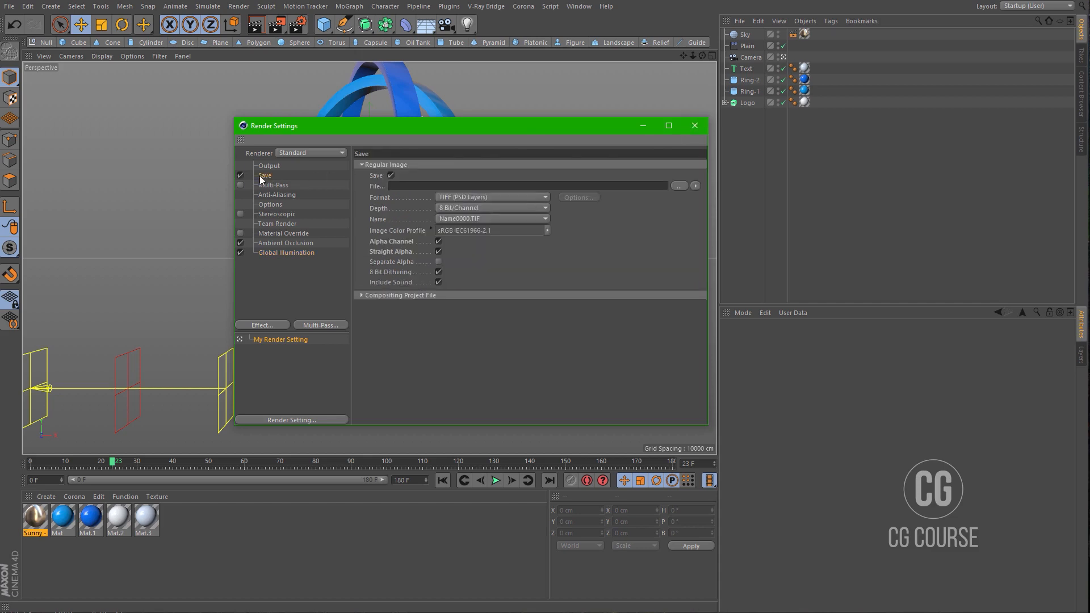
{"action": "left_click", "coordinate": [694, 125]}
{"action": "left_click", "coordinate": [255, 26]}
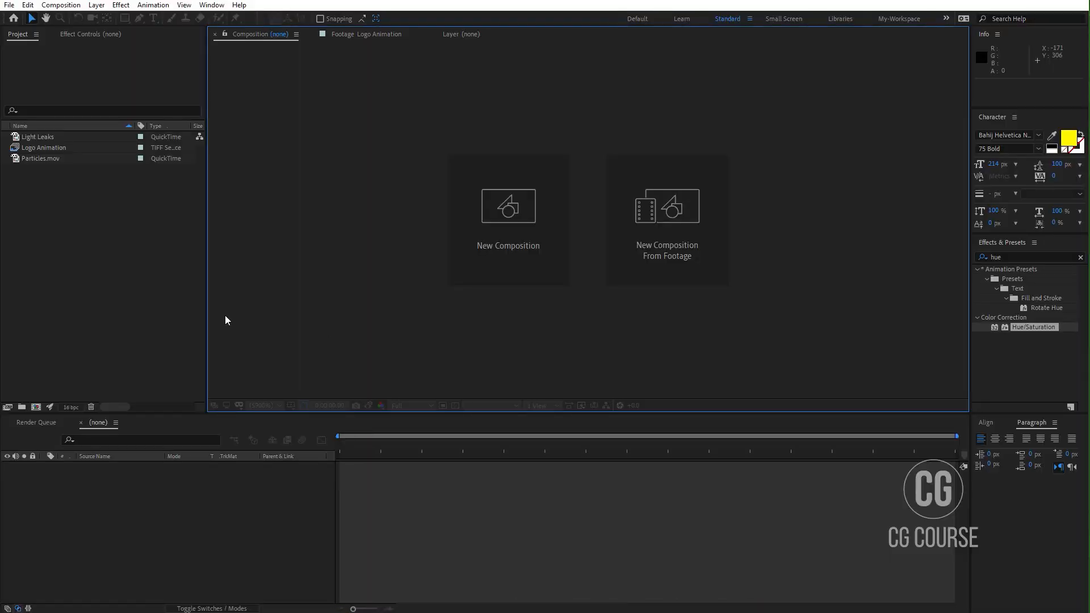
Step: Switch to After Effects and create a new composition from the Logo Animation TIFF sequence
{"action": "left_click", "coordinate": [183, 314]}
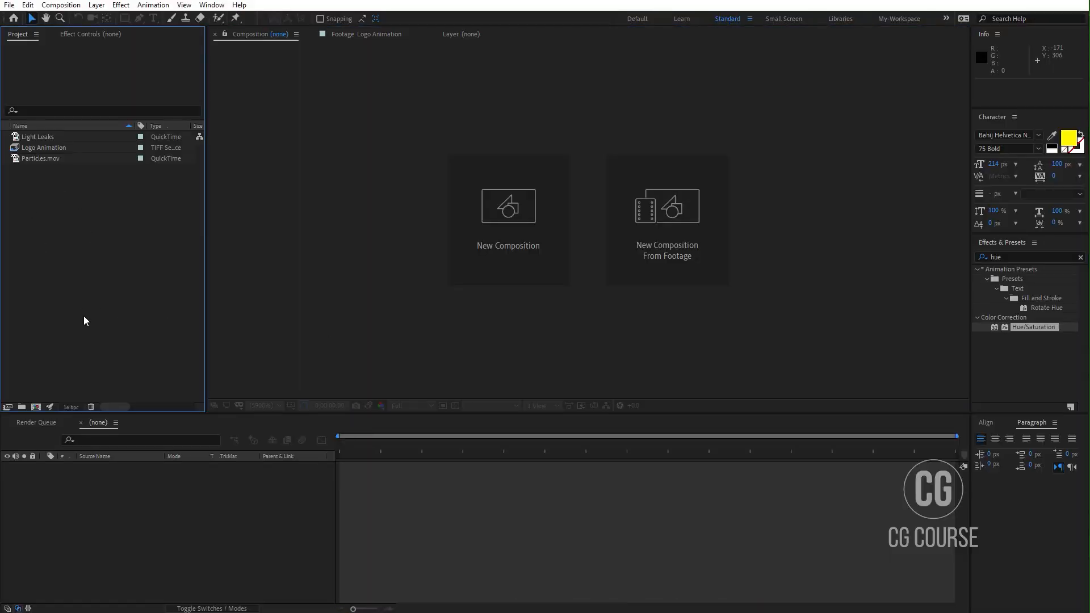
{"action": "left_click", "coordinate": [57, 148]}
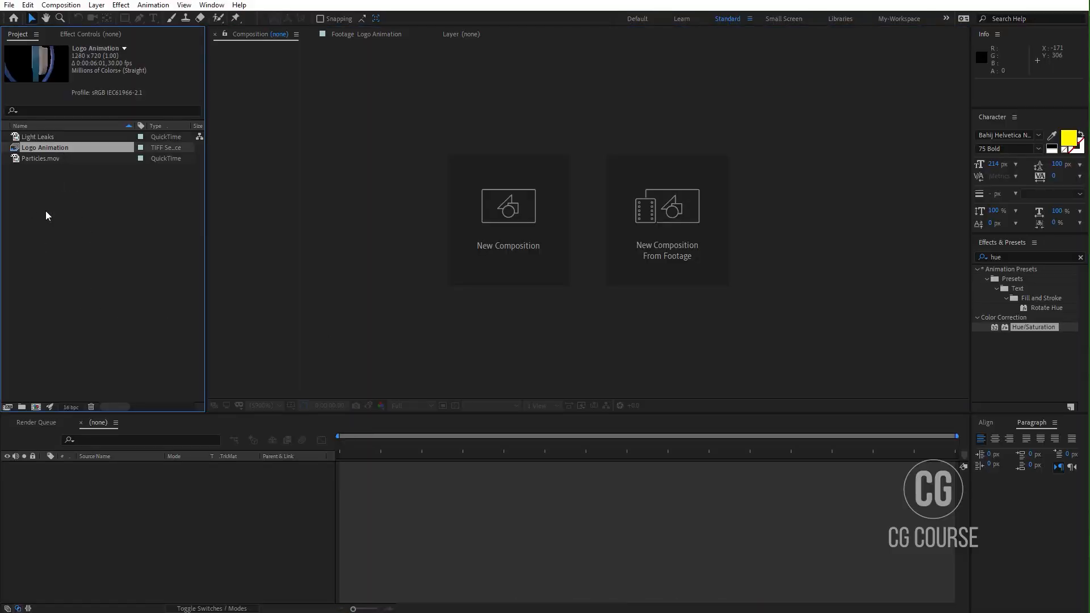
{"action": "left_click", "coordinate": [43, 138]}
{"action": "left_click", "coordinate": [44, 158]}
{"action": "left_click_drag", "start_coordinate": [41, 149], "coordinate": [35, 410]}
Step: Scrub through the Logo Animation 2 composition and preview its playback
{"action": "left_click_drag", "start_coordinate": [343, 448], "coordinate": [800, 485]}
{"action": "key", "text": "space"}
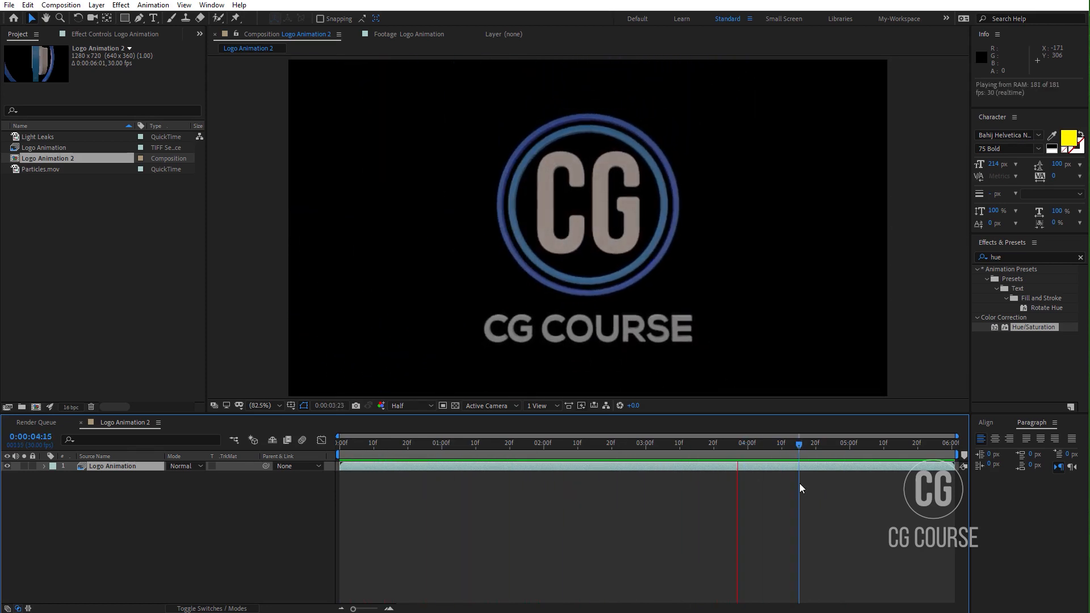
{"action": "key", "text": "space"}
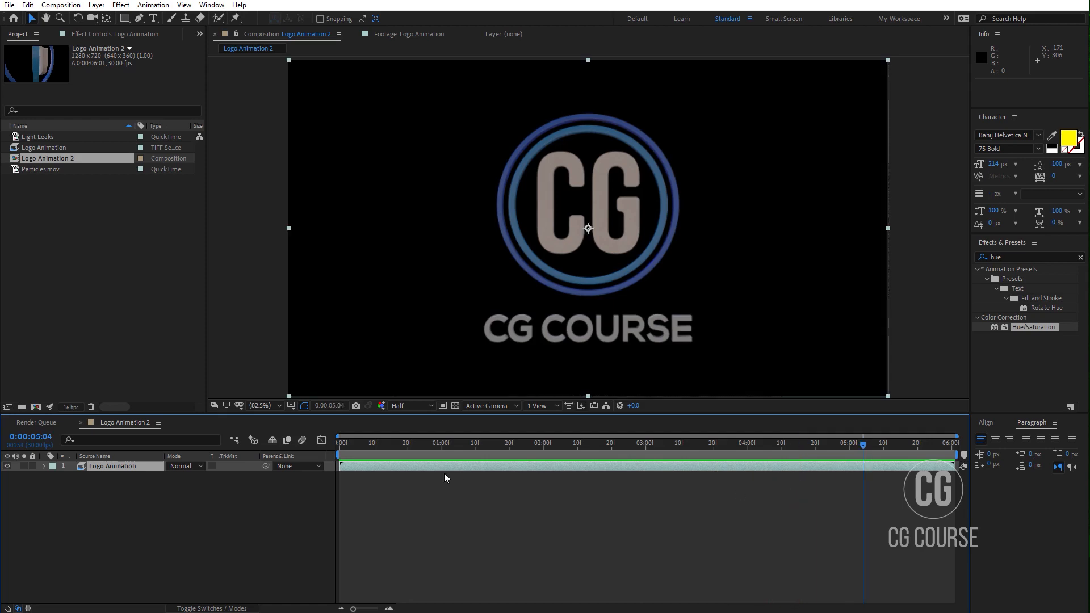
Step: Set the Logo Animation layer's scale to 110% at the start of the timeline
{"action": "key", "text": "s"}
{"action": "left_click_drag", "start_coordinate": [380, 449], "coordinate": [197, 483]}
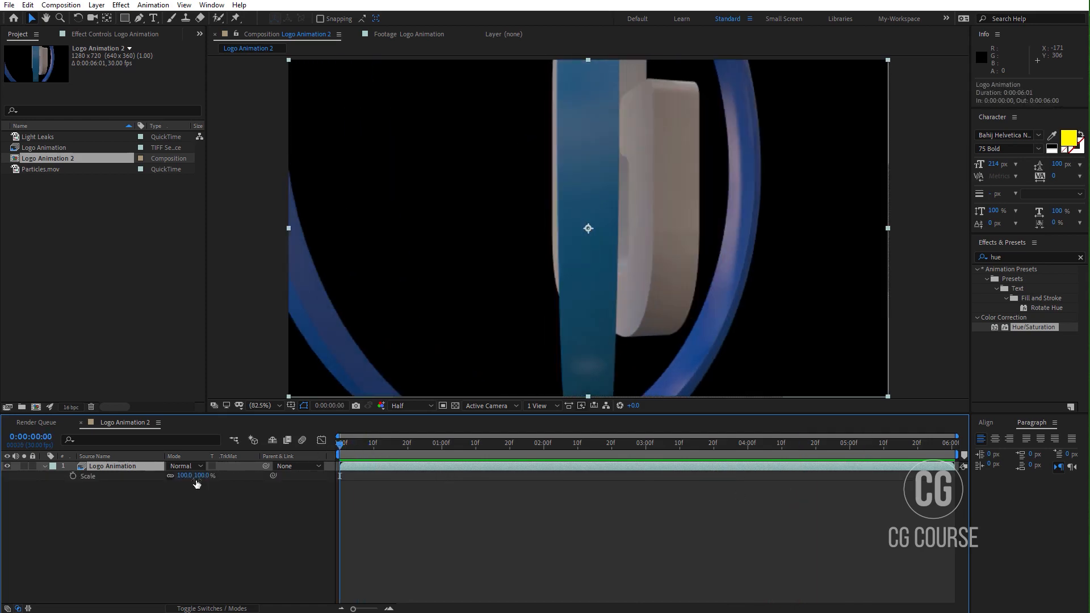
{"action": "left_click", "coordinate": [196, 479]}
{"action": "type", "text": "110"}
{"action": "key", "text": "Return"}
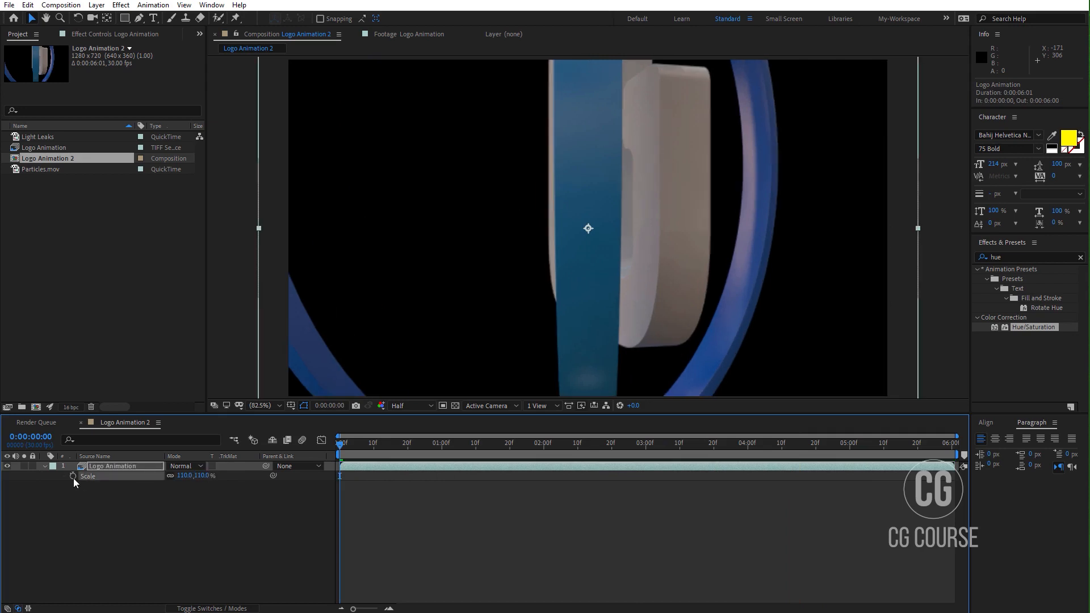
Step: Keyframe the Logo Animation layer's scale from 110% at the start to 100% at the end and preview it
{"action": "left_click", "coordinate": [73, 477]}
{"action": "key", "text": "End"}
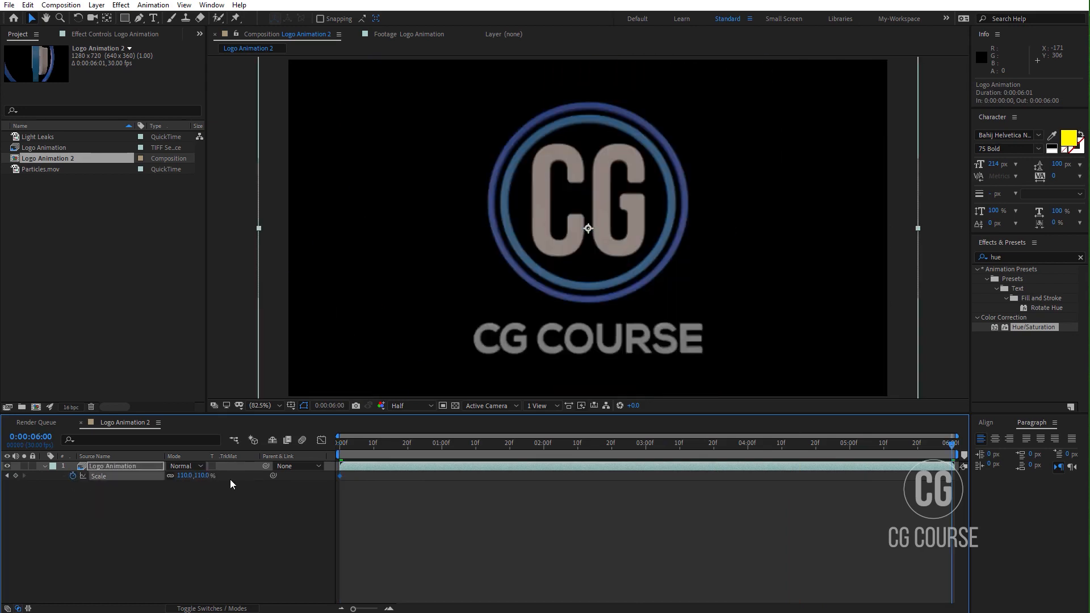
{"action": "left_click", "coordinate": [203, 476]}
{"action": "type", "text": "1"}
{"action": "key", "text": "Return"}
{"action": "key", "text": "space"}
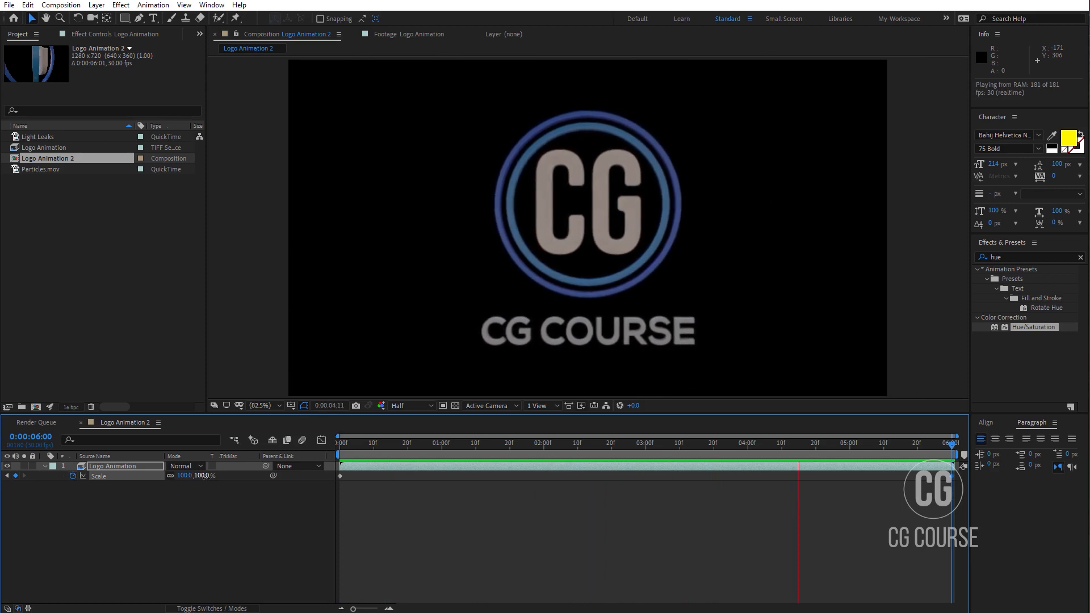
Step: Create a black 1280 x 720 solid named BG and place it beneath the Logo Animation layer
{"action": "key", "text": "ctrl+y"}
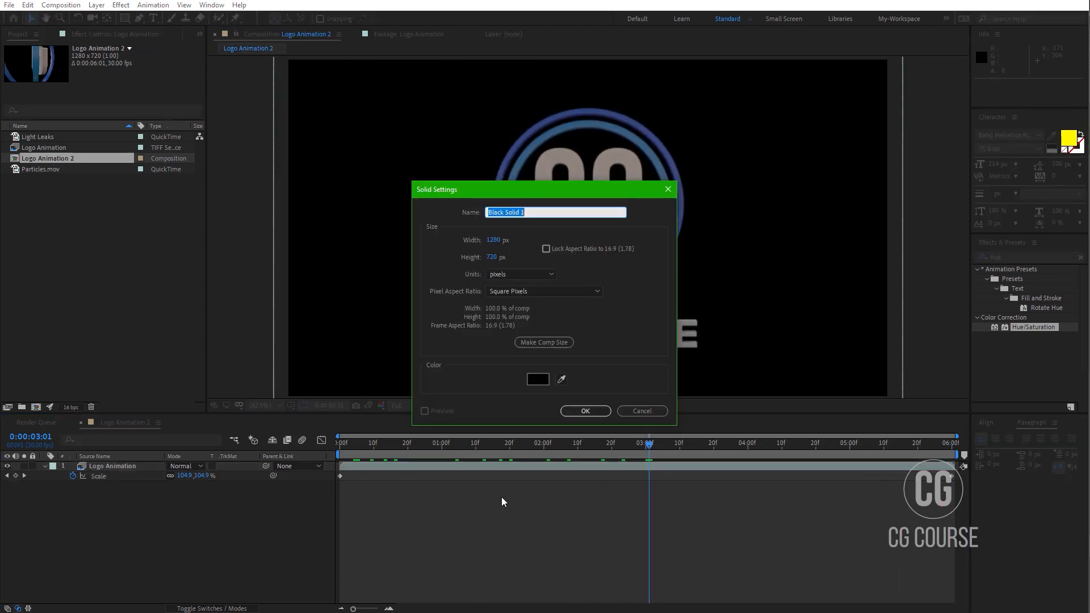
{"action": "type", "text": "BG"}
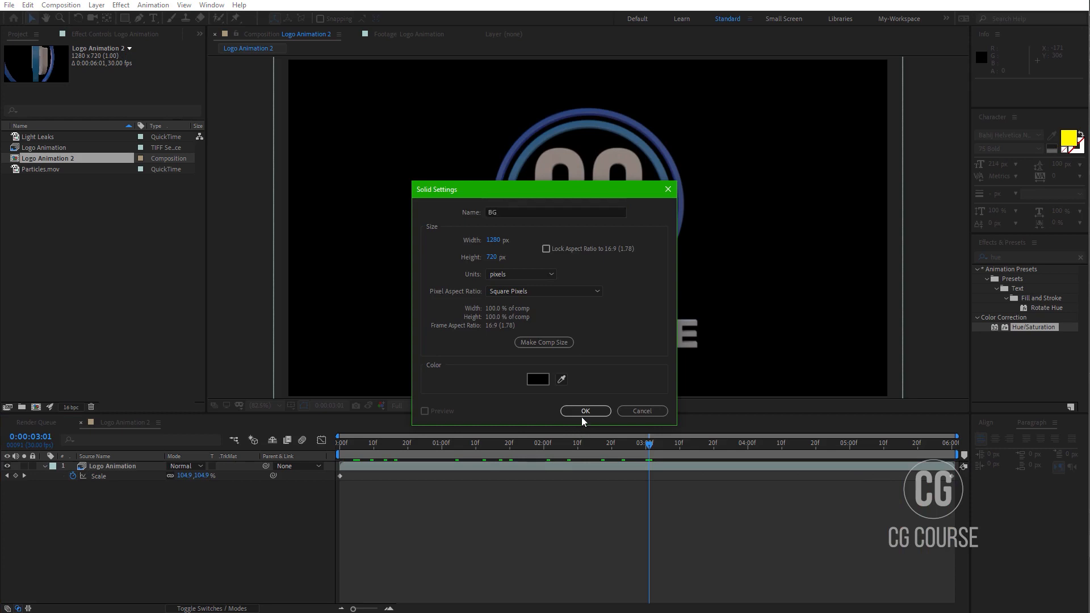
{"action": "left_click", "coordinate": [585, 410]}
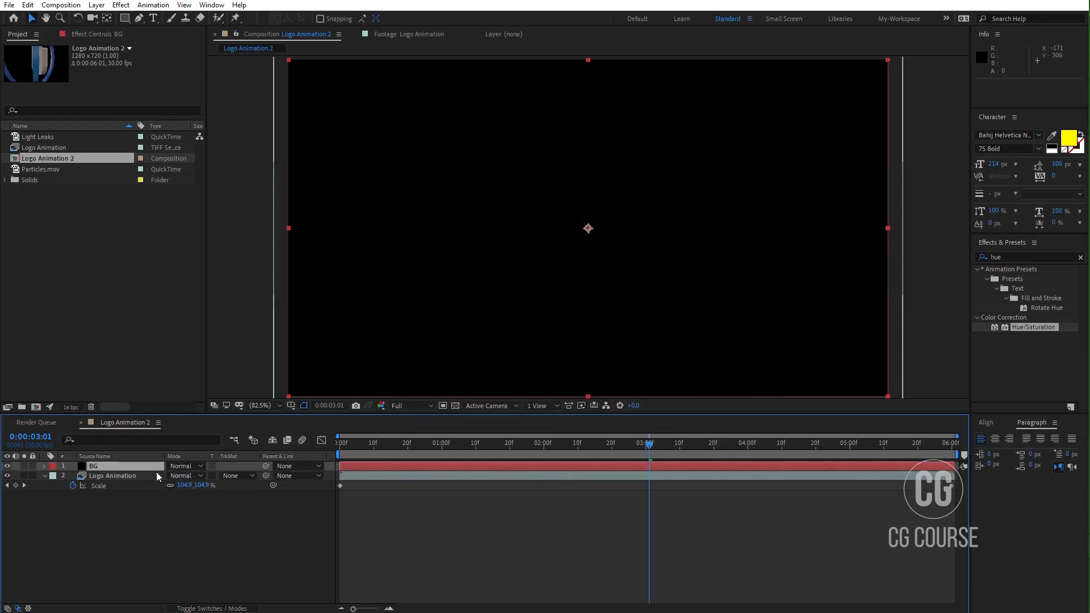
{"action": "left_click_drag", "start_coordinate": [114, 466], "coordinate": [146, 492]}
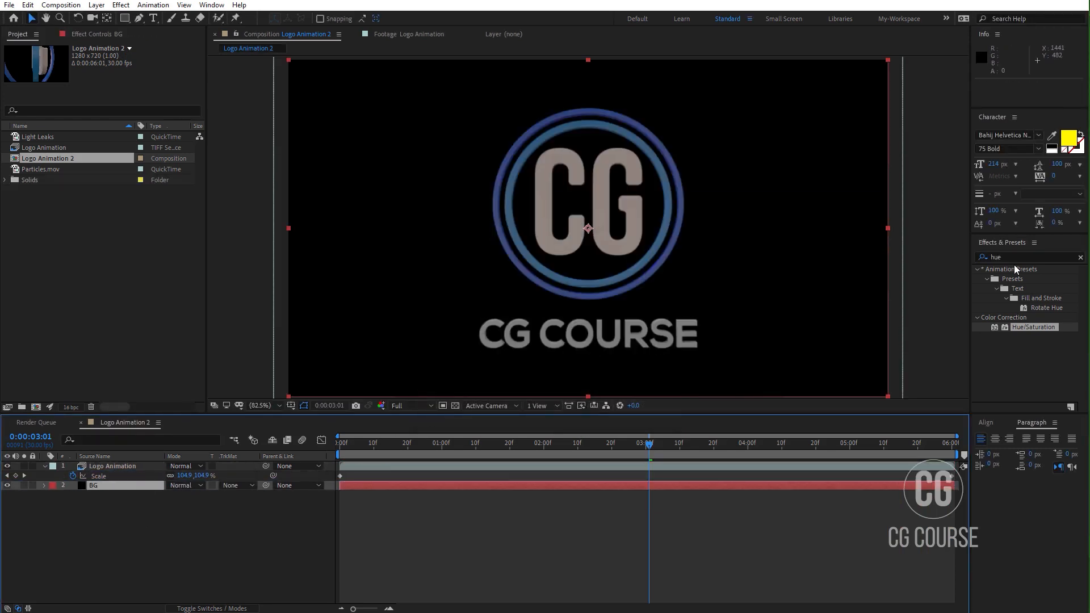
Step: Find the Gradient Ramp effect and apply it to the BG layer
{"action": "left_click", "coordinate": [1082, 259]}
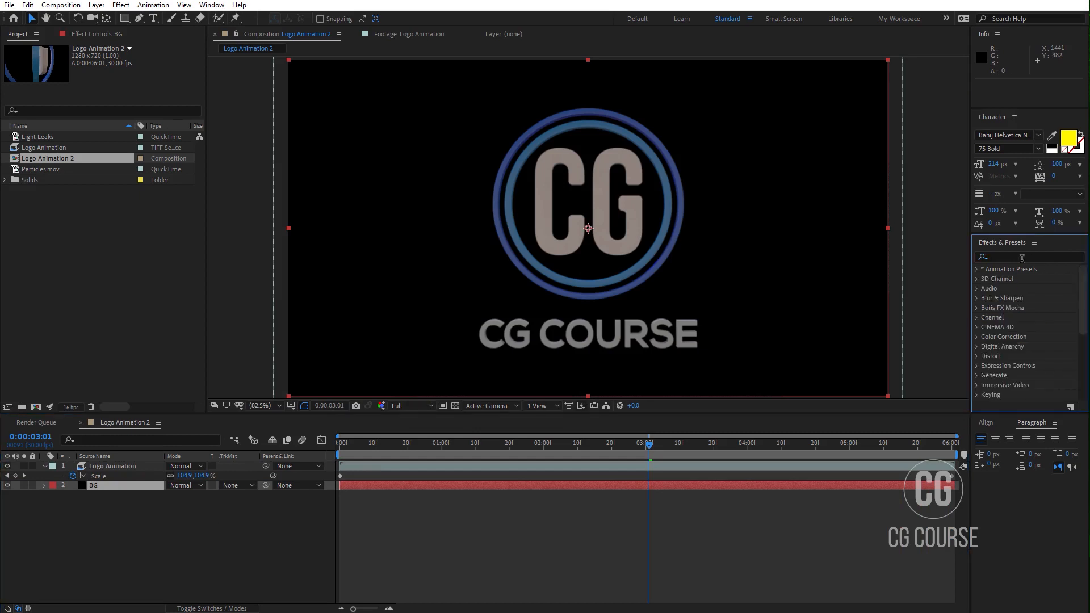
{"action": "left_click", "coordinate": [1022, 258]}
{"action": "type", "text": "ramp"}
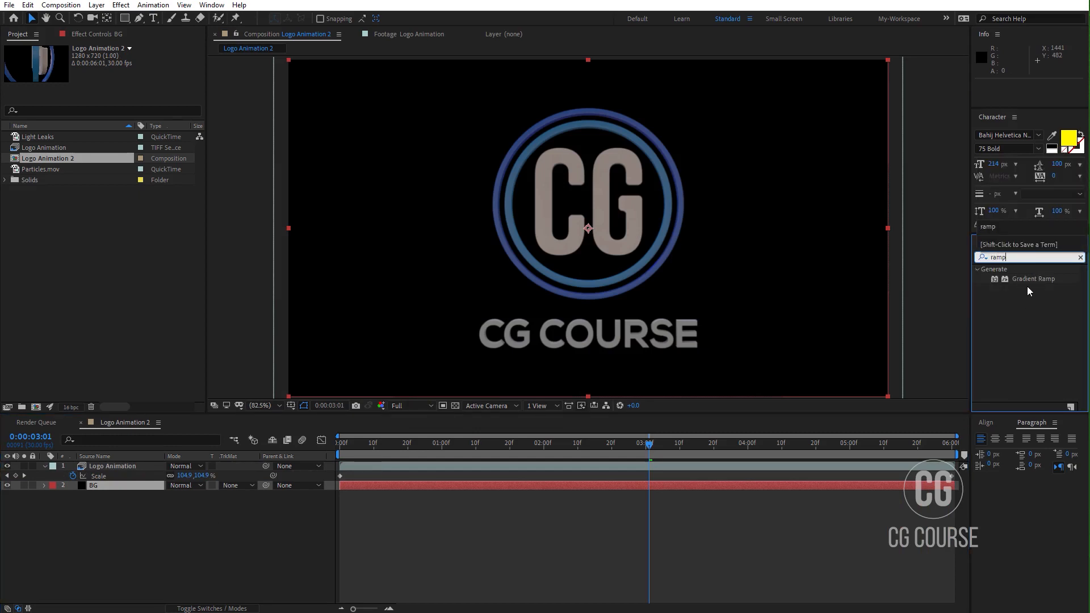
{"action": "left_click_drag", "start_coordinate": [1030, 281], "coordinate": [129, 487]}
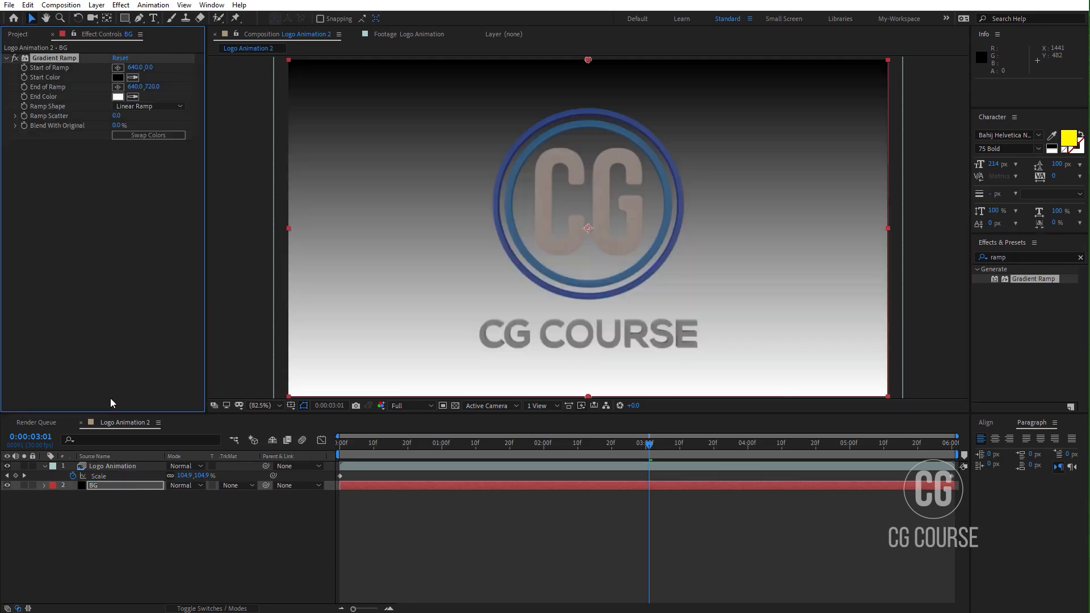
Step: Set the Gradient Ramp's end color to dark blue, hex 000136
{"action": "left_click", "coordinate": [118, 96]}
{"action": "left_click", "coordinate": [391, 500]}
{"action": "left_click_drag", "start_coordinate": [364, 547], "coordinate": [377, 559]}
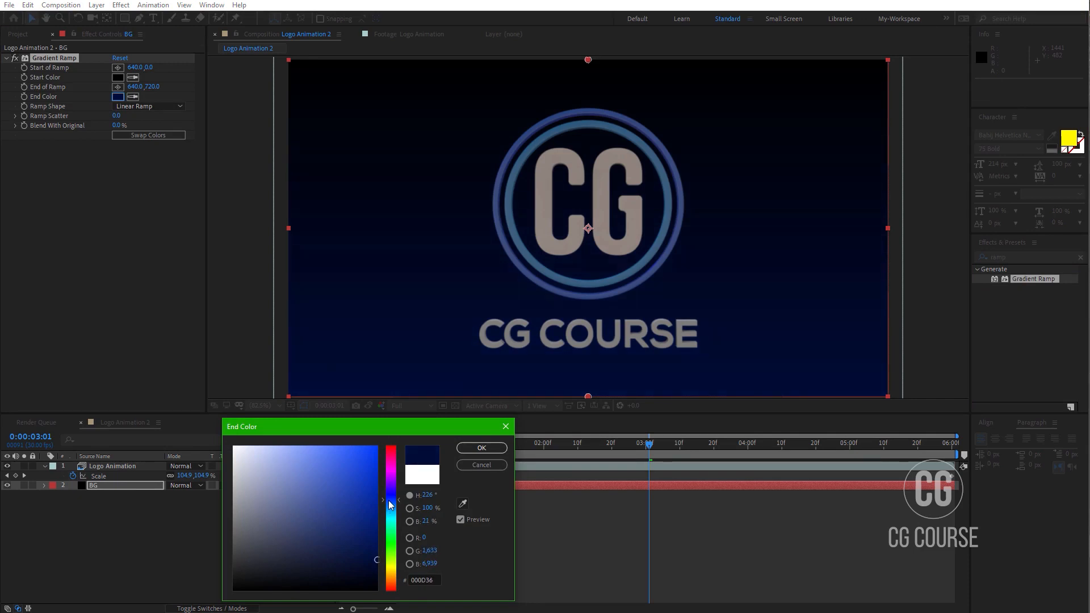
{"action": "left_click_drag", "start_coordinate": [389, 505], "coordinate": [394, 499]}
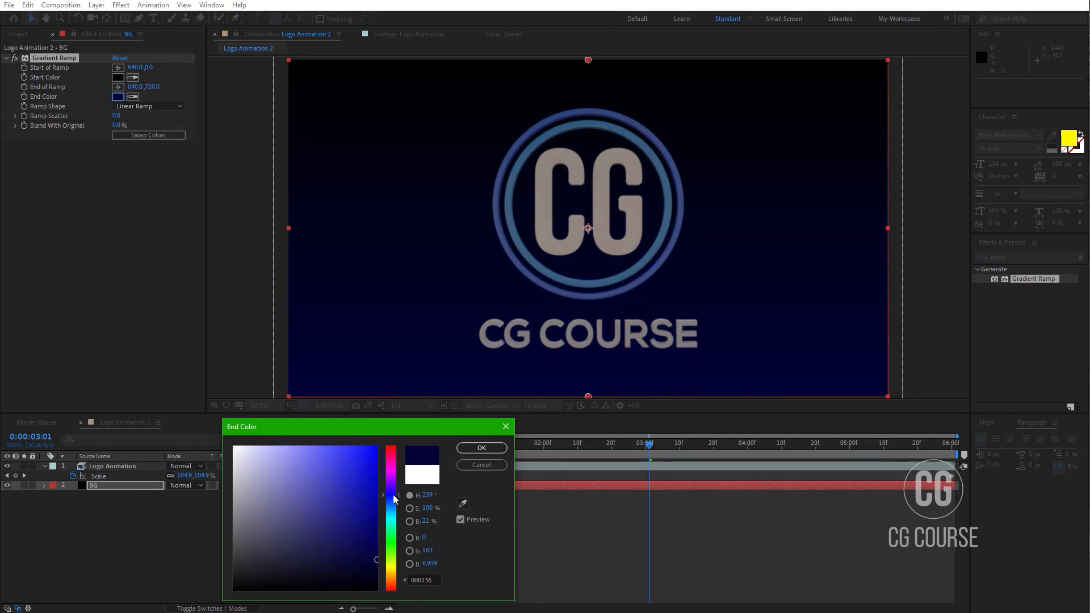
{"action": "left_click", "coordinate": [481, 448]}
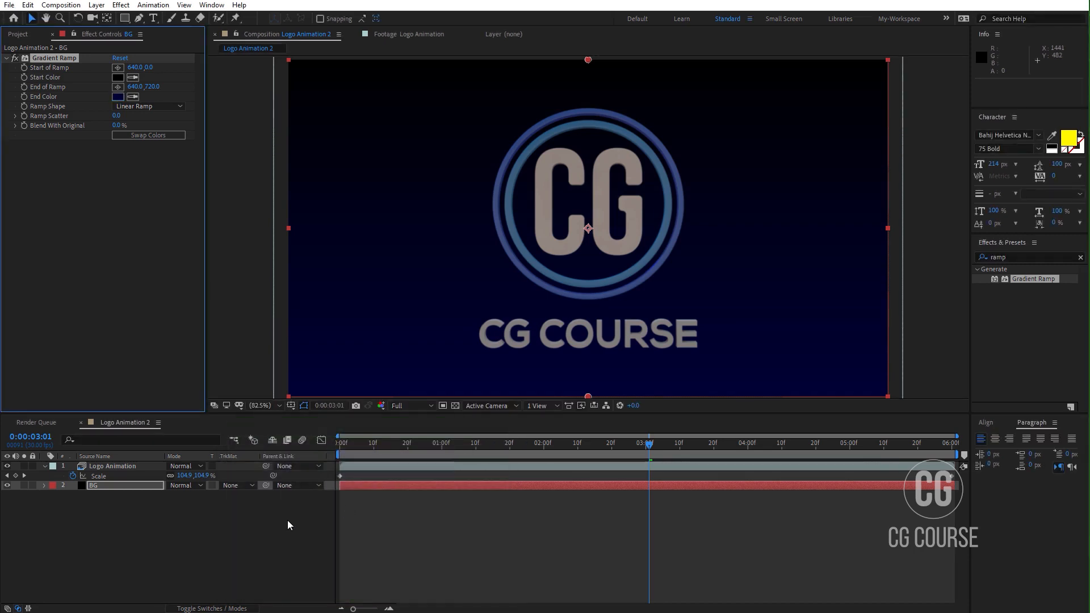
Step: Add Particles.mov between the Logo Animation and BG layers and apply Fast Box Blur with a blur radius of 2
{"action": "left_click", "coordinate": [20, 35]}
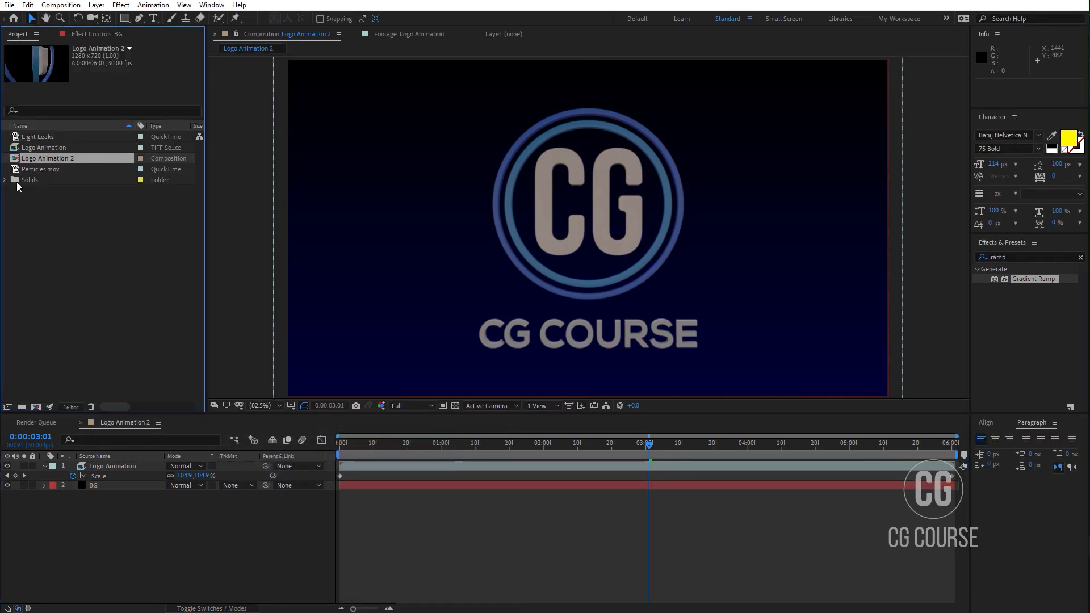
{"action": "left_click_drag", "start_coordinate": [41, 170], "coordinate": [91, 485]}
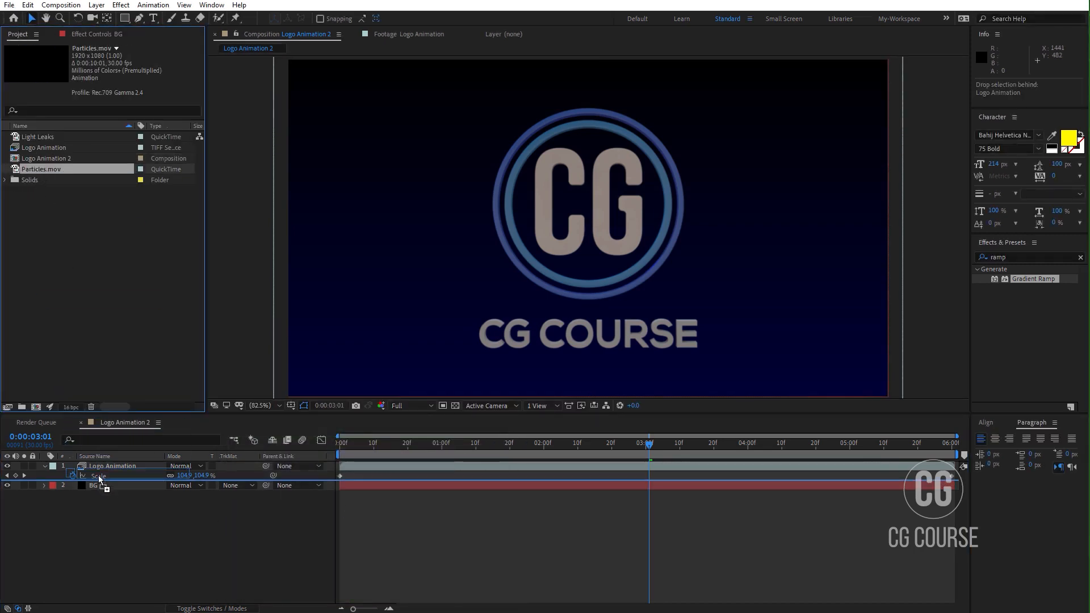
{"action": "left_click", "coordinate": [1016, 258]}
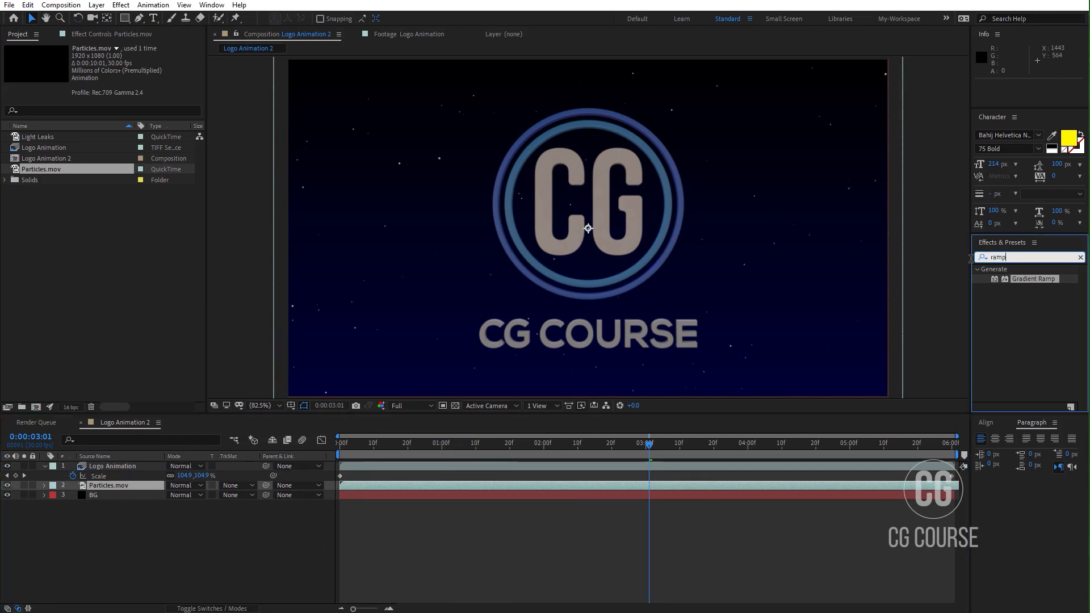
{"action": "type", "text": "fas"}
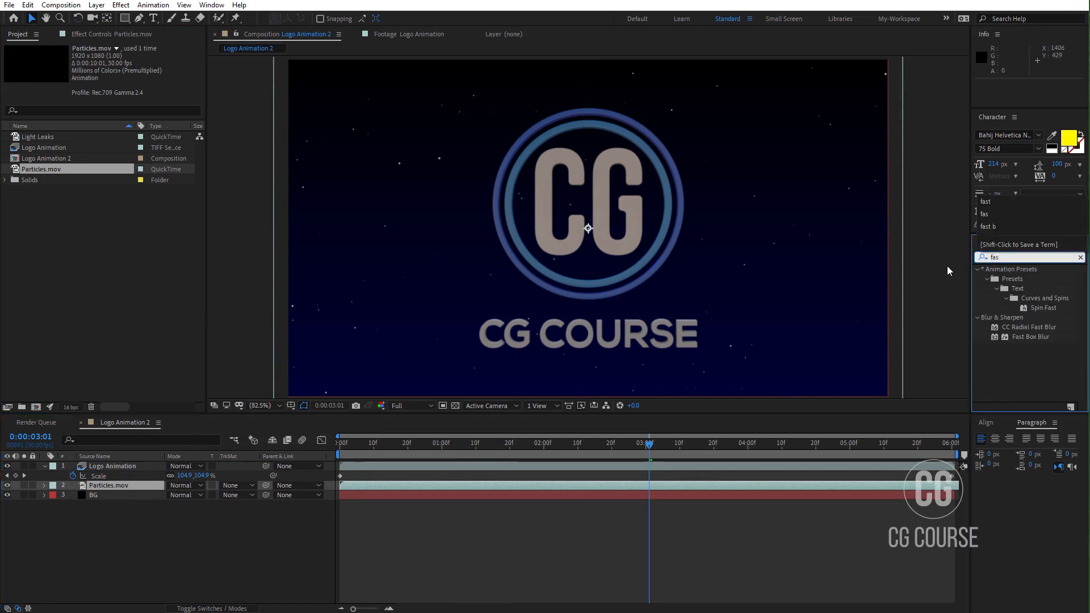
{"action": "type", "text": "t"}
{"action": "left_click_drag", "start_coordinate": [1022, 338], "coordinate": [127, 489]}
{"action": "left_click", "coordinate": [116, 67]}
{"action": "type", "text": "2"}
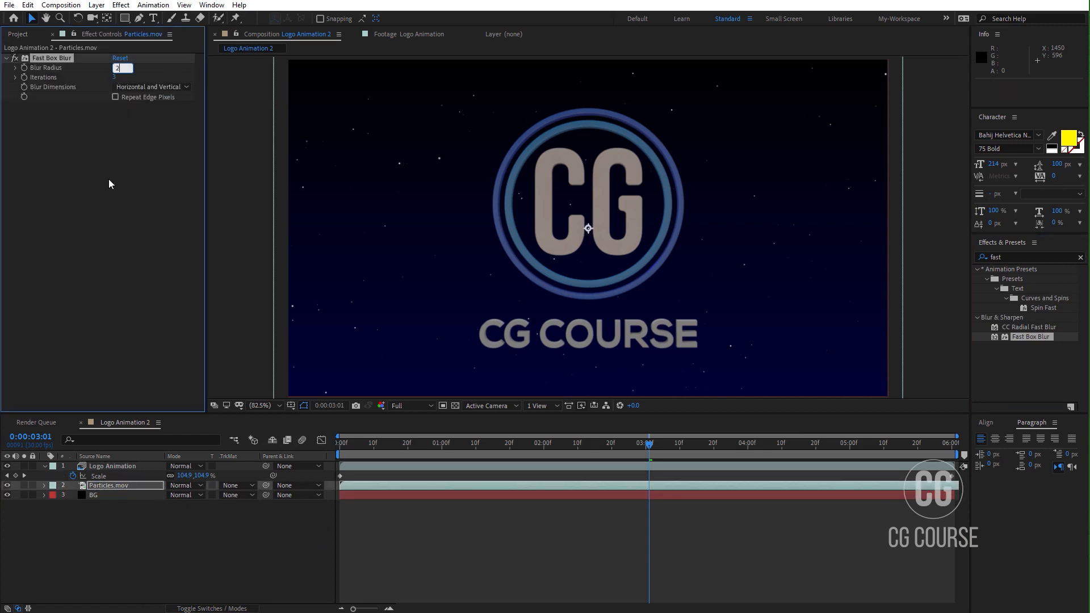
{"action": "left_click", "coordinate": [110, 183]}
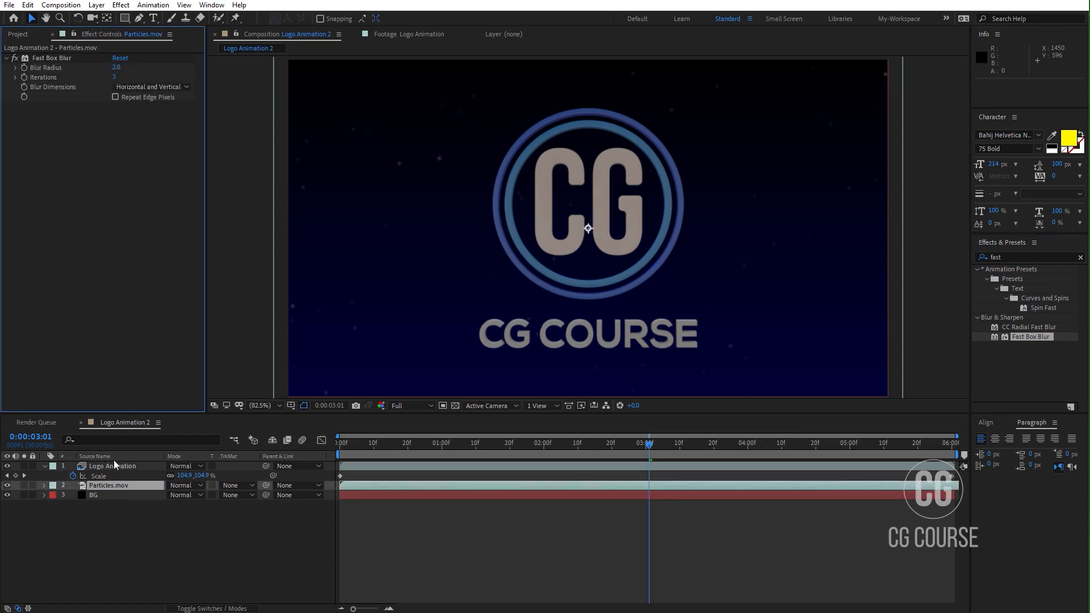
Step: Add the Light Leaks footage between Particles.mov and BG and set its opacity to 5%
{"action": "left_click", "coordinate": [18, 34]}
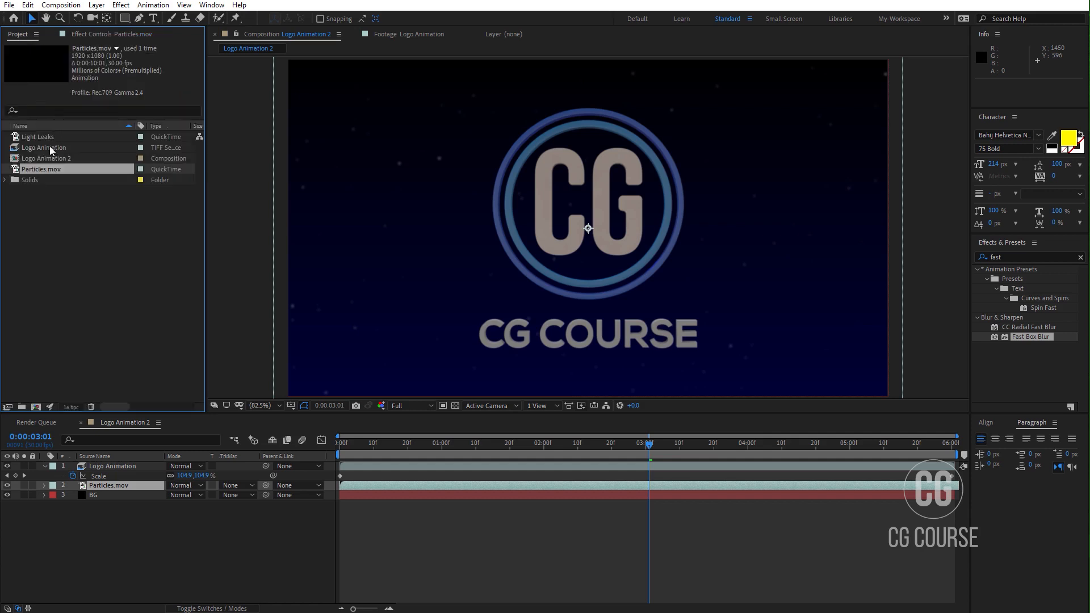
{"action": "left_click", "coordinate": [50, 138]}
{"action": "left_click_drag", "start_coordinate": [48, 142], "coordinate": [110, 491]}
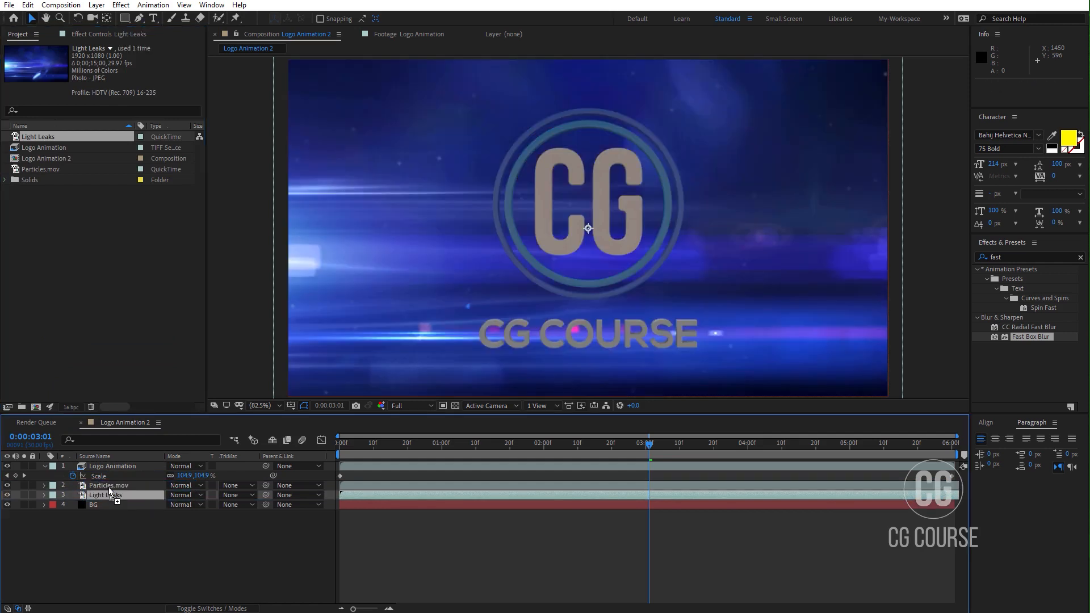
{"action": "key", "text": "t"}
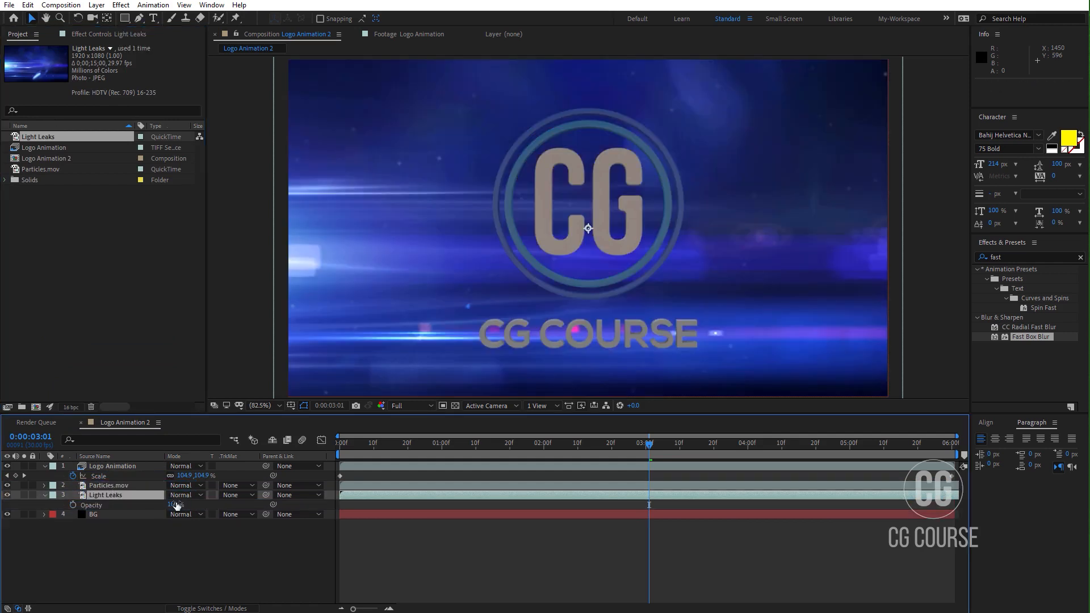
{"action": "left_click", "coordinate": [177, 504]}
{"action": "type", "text": "5"}
{"action": "left_click", "coordinate": [238, 551]}
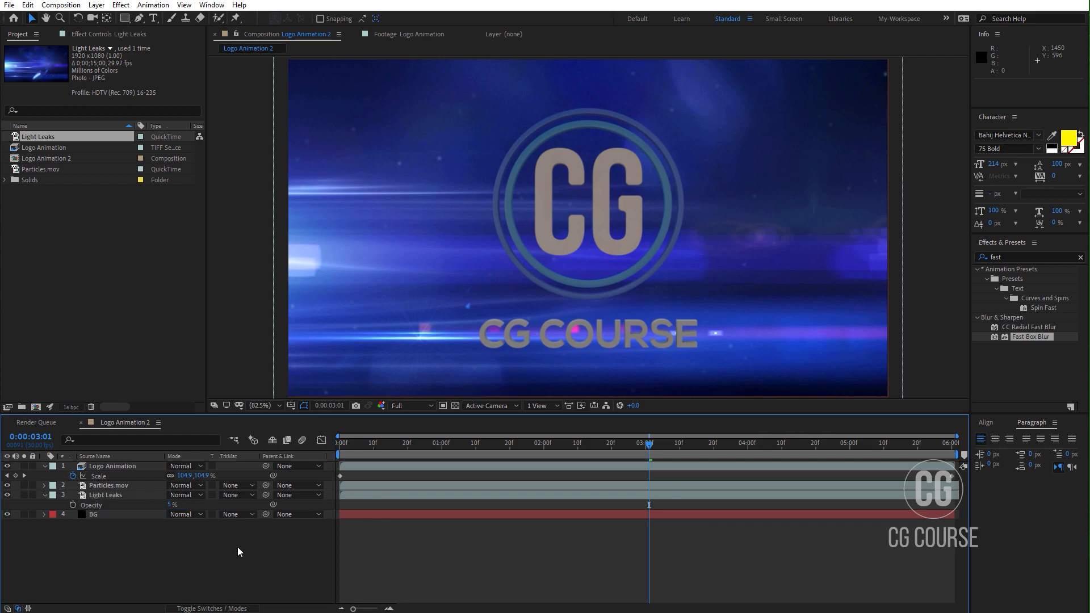
Step: Preview the composition with the gradient background, blurred particles and light leaks
{"action": "left_click", "coordinate": [404, 446]}
{"action": "key", "text": "space"}
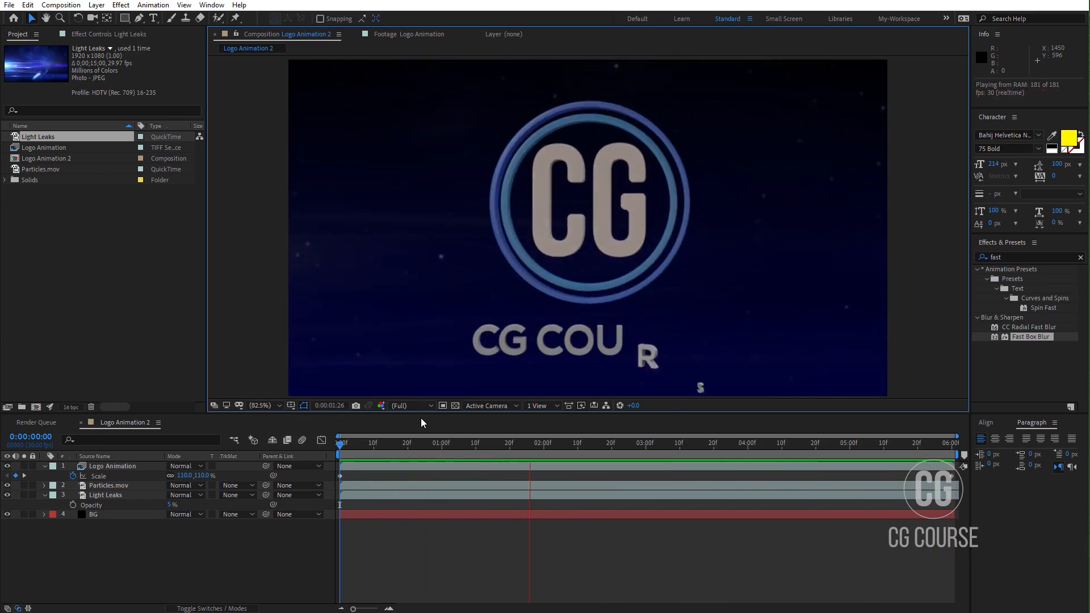
{"action": "key", "text": "space"}
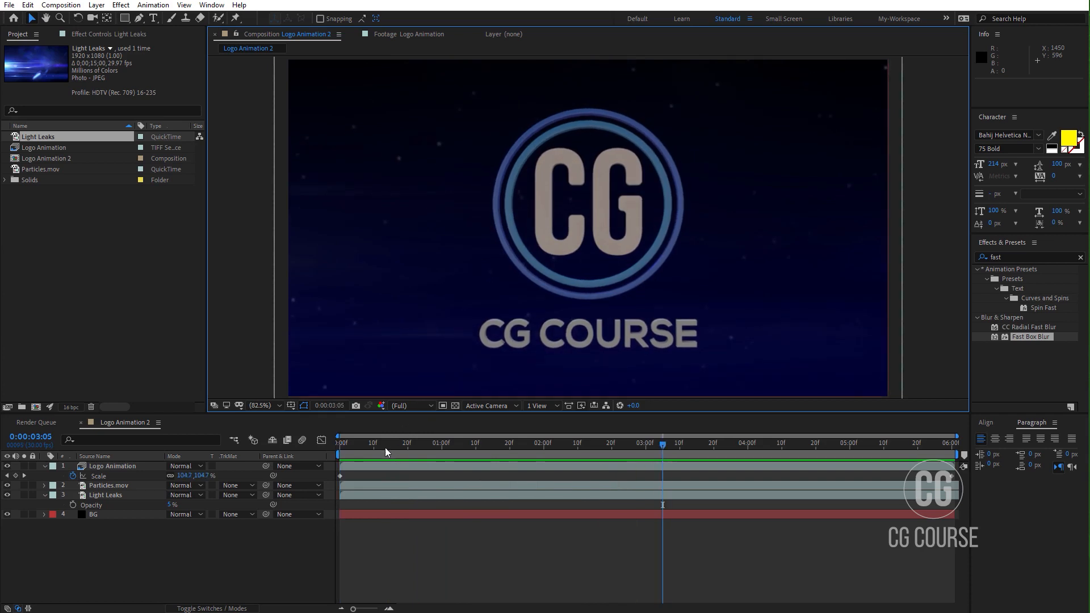
Step: Add the expression wiggle(4,2) to the Light Leaks layer's opacity
{"action": "key", "text": "Home"}
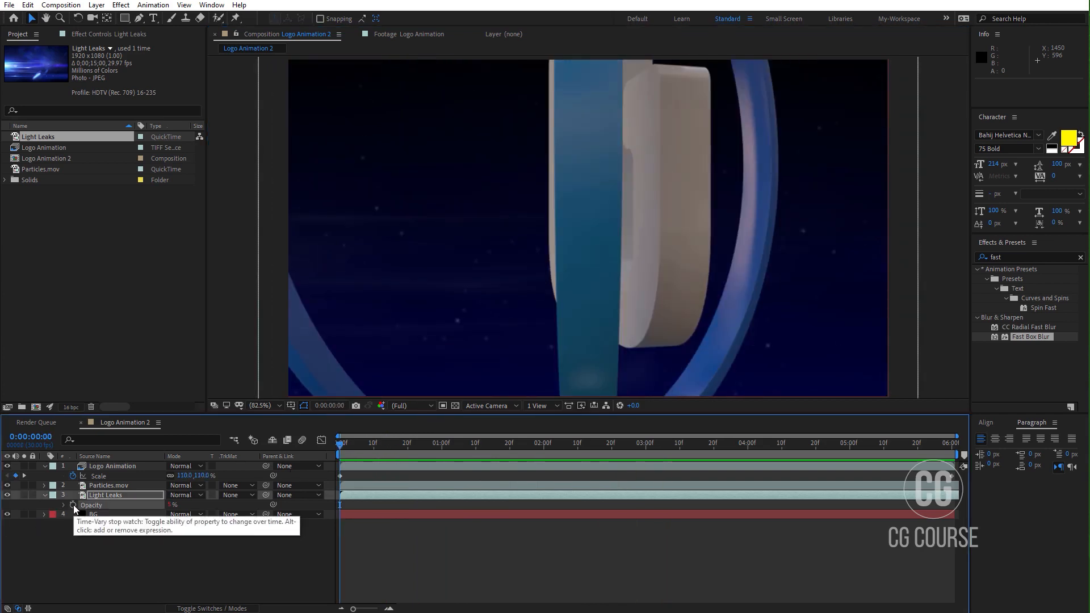
{"action": "left_click", "coordinate": [73, 505], "text": "alt"}
{"action": "type", "text": "wi"}
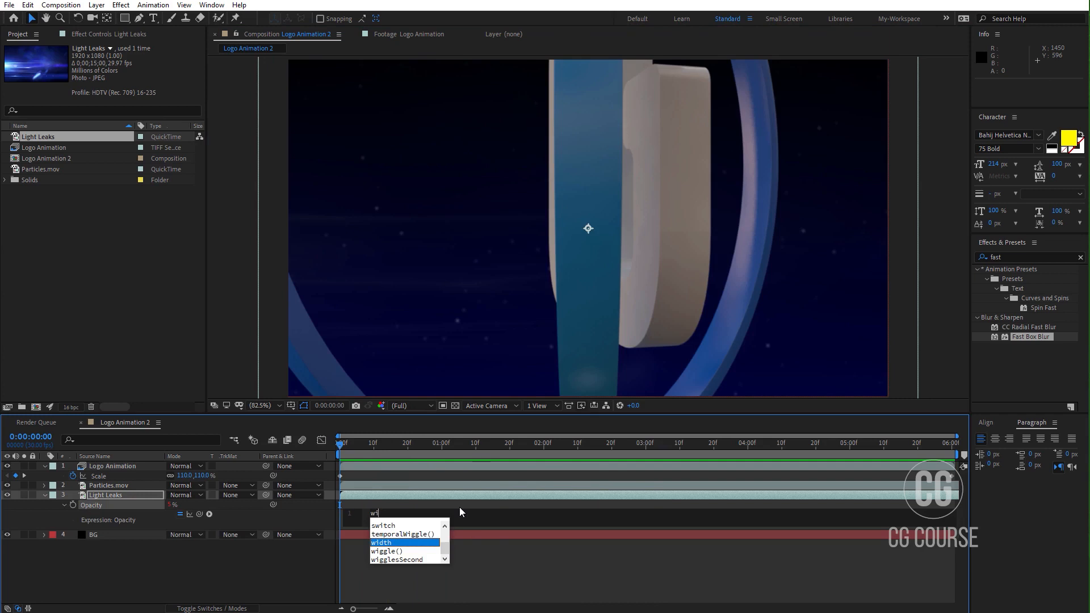
{"action": "left_click", "coordinate": [401, 551]}
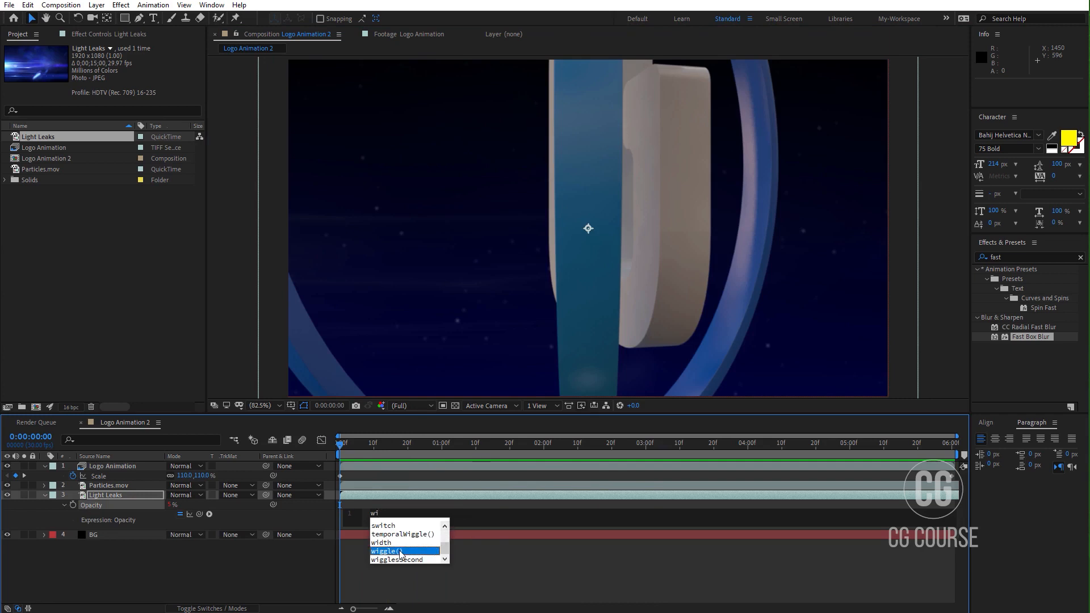
{"action": "double_click", "coordinate": [401, 551]}
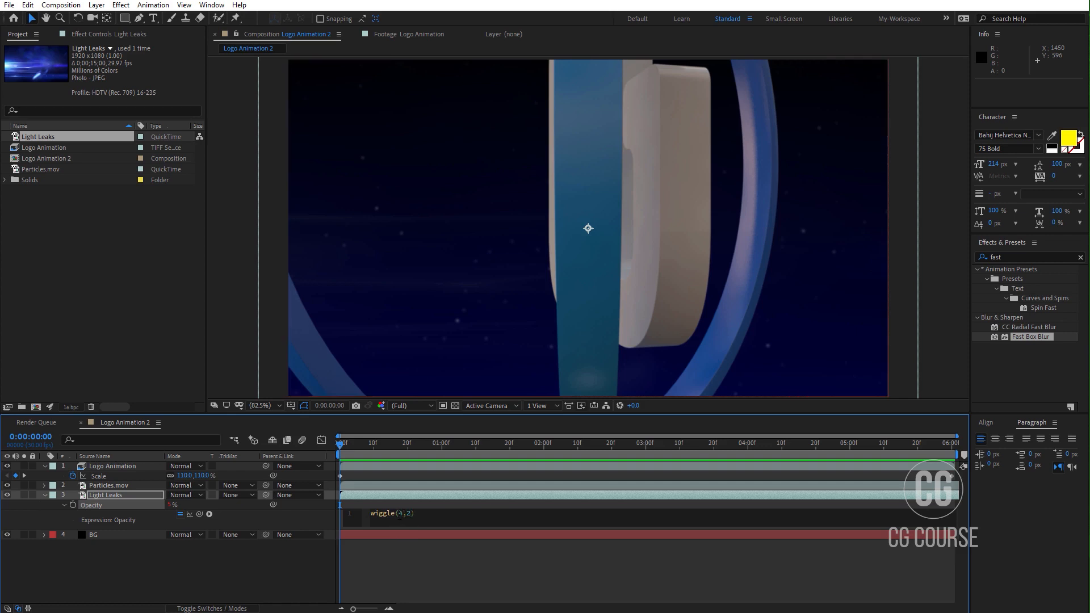
{"action": "left_click", "coordinate": [393, 536]}
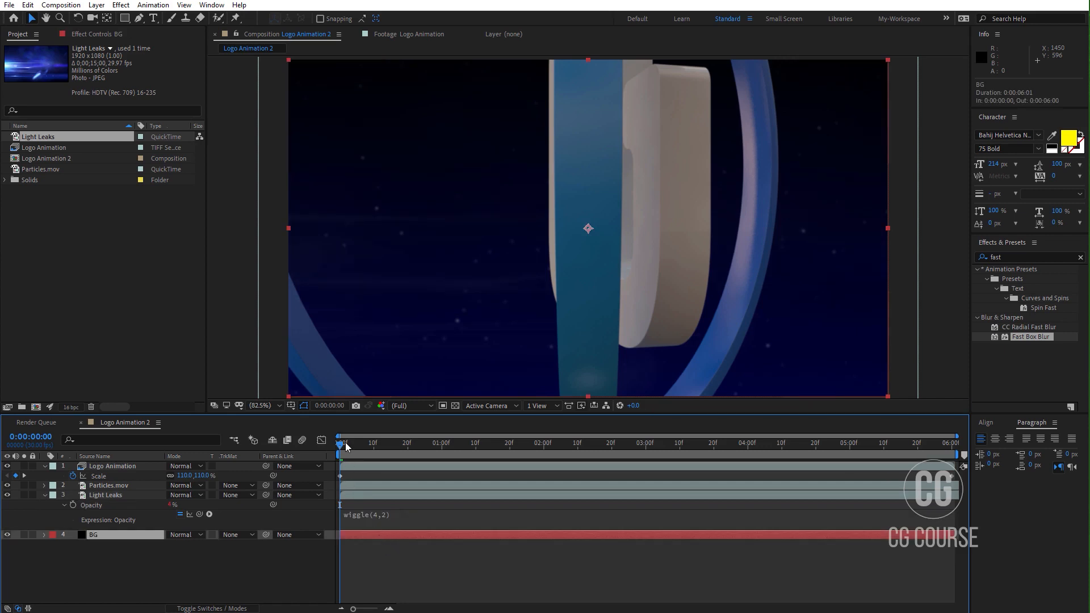
Step: Play back the composition to check the wiggling light leaks and return to the start of the timeline
{"action": "key", "text": "space"}
{"action": "key", "text": "space"}
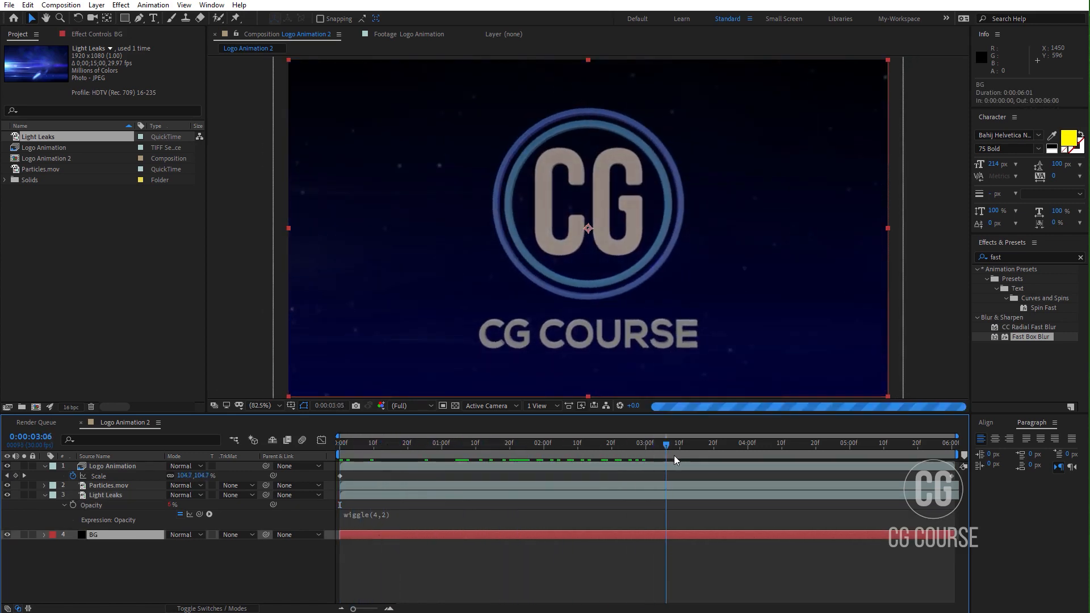
{"action": "key", "text": "space"}
{"action": "key", "text": "Home"}
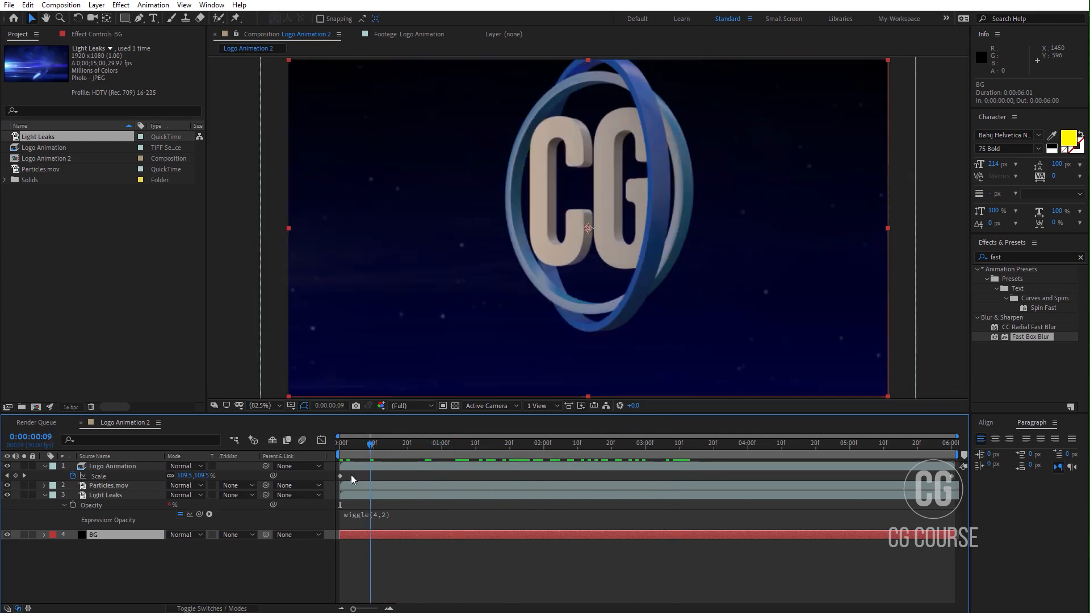
Step: Collapse the expanded properties of the Light Leaks and Logo Animation layers
{"action": "left_click", "coordinate": [44, 494]}
{"action": "left_click", "coordinate": [100, 543]}
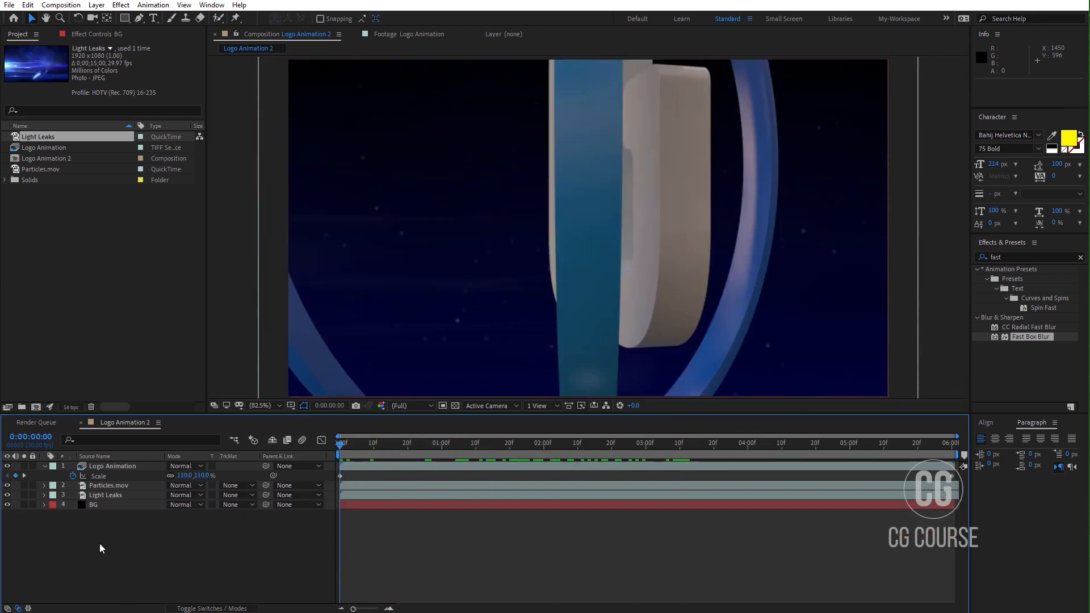
{"action": "left_click", "coordinate": [45, 466]}
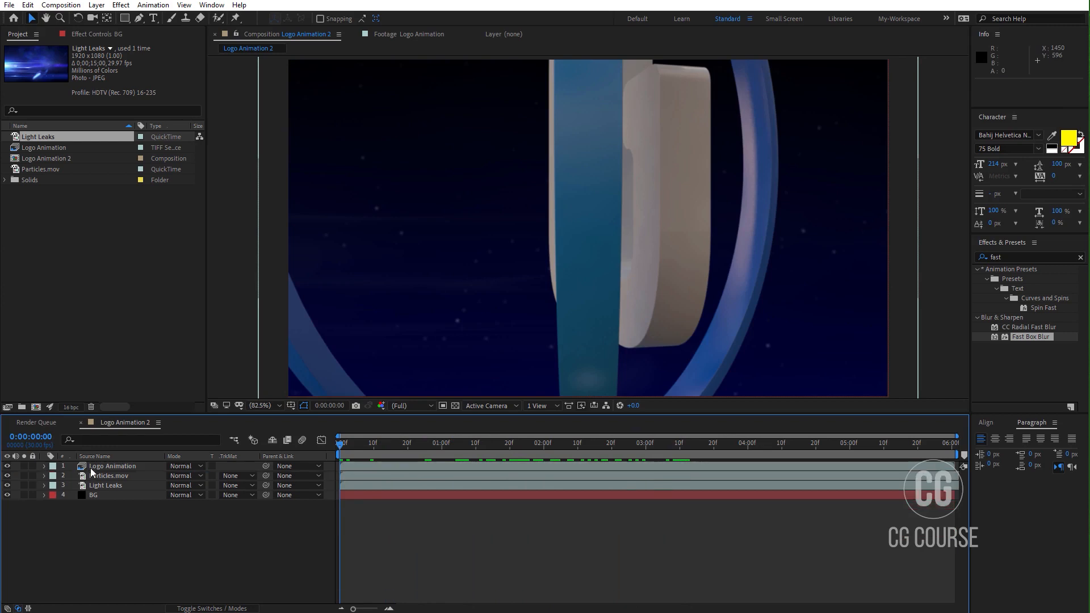
Step: Apply the Curves effect to the Logo Animation layer, previewing the frame at 0:00:02:14
{"action": "left_click", "coordinate": [91, 466]}
{"action": "left_click_drag", "start_coordinate": [360, 444], "coordinate": [591, 451]}
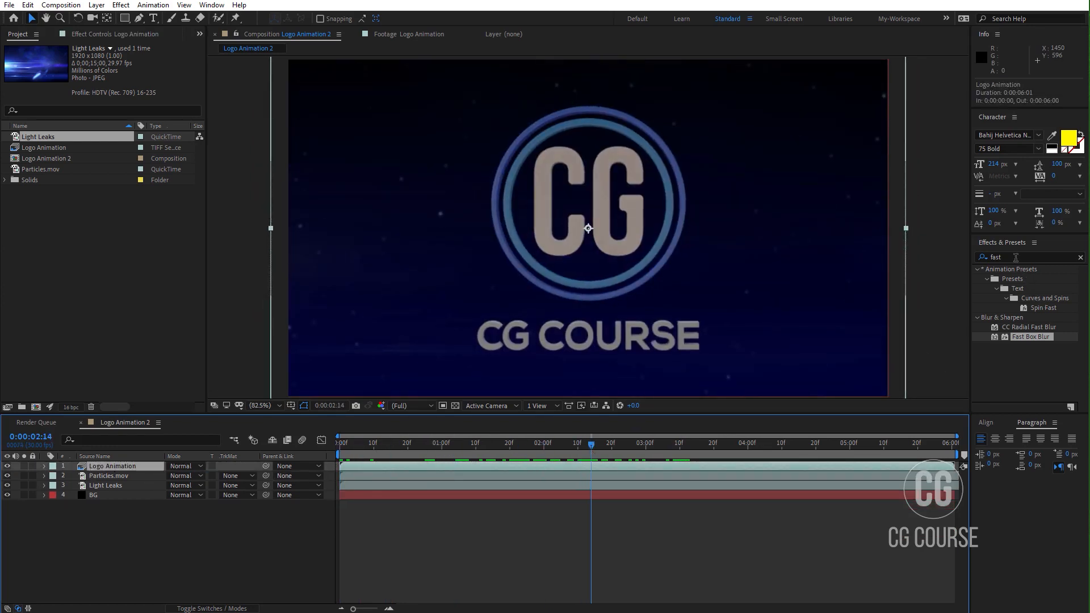
{"action": "left_click", "coordinate": [984, 258]}
{"action": "type", "text": "curve"}
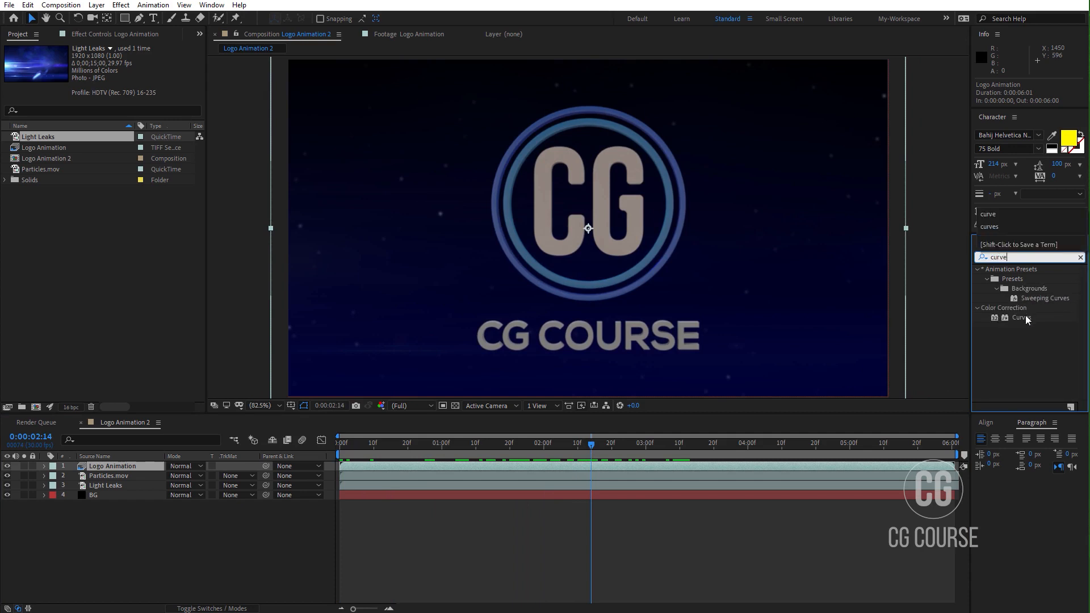
{"action": "left_click_drag", "start_coordinate": [1022, 317], "coordinate": [121, 465]}
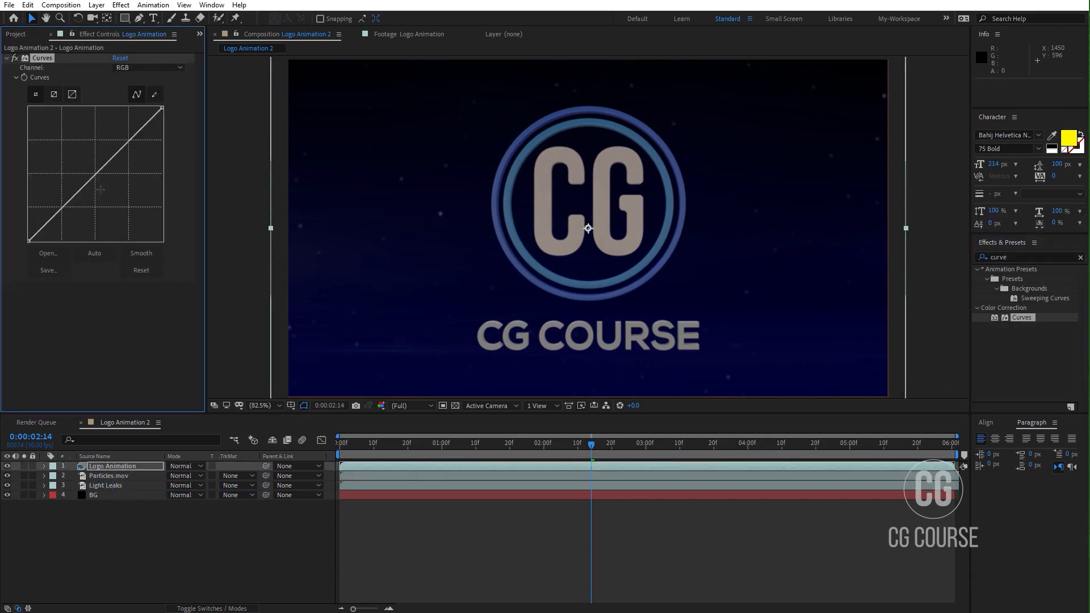
Step: Raise the midtones of the logo's RGB curve and slightly lift the middle of its Blue curve
{"action": "left_click_drag", "start_coordinate": [96, 174], "coordinate": [86, 160]}
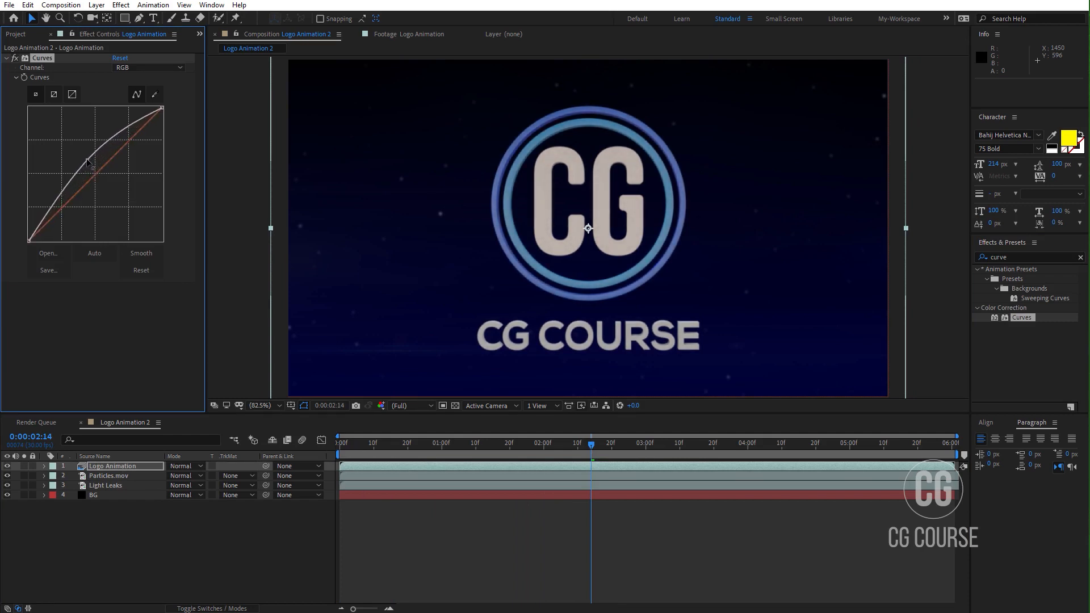
{"action": "left_click", "coordinate": [148, 67]}
{"action": "left_click", "coordinate": [134, 118]}
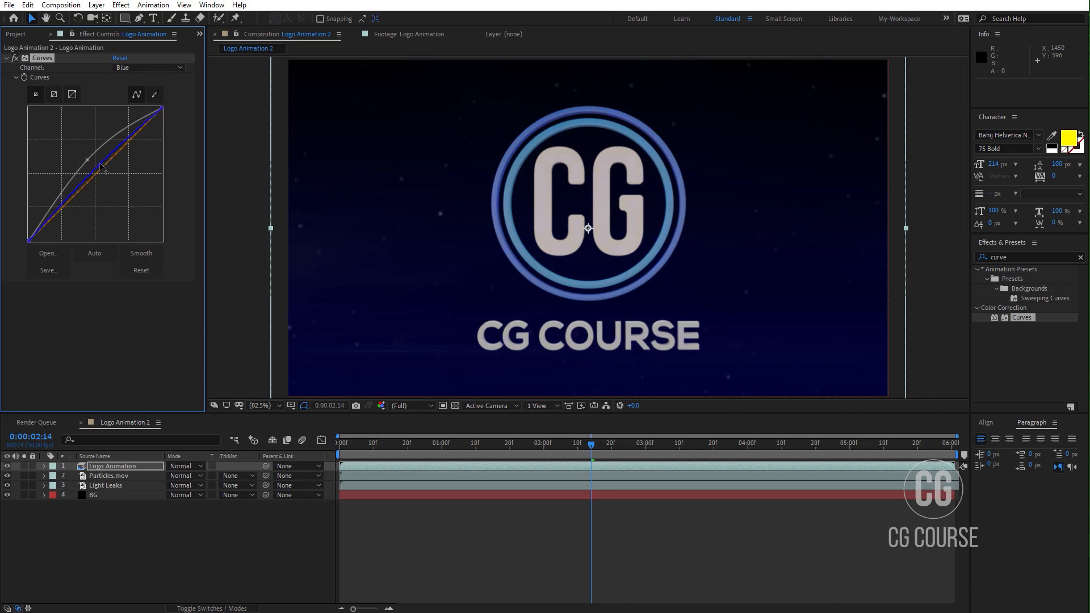
{"action": "left_click", "coordinate": [99, 518]}
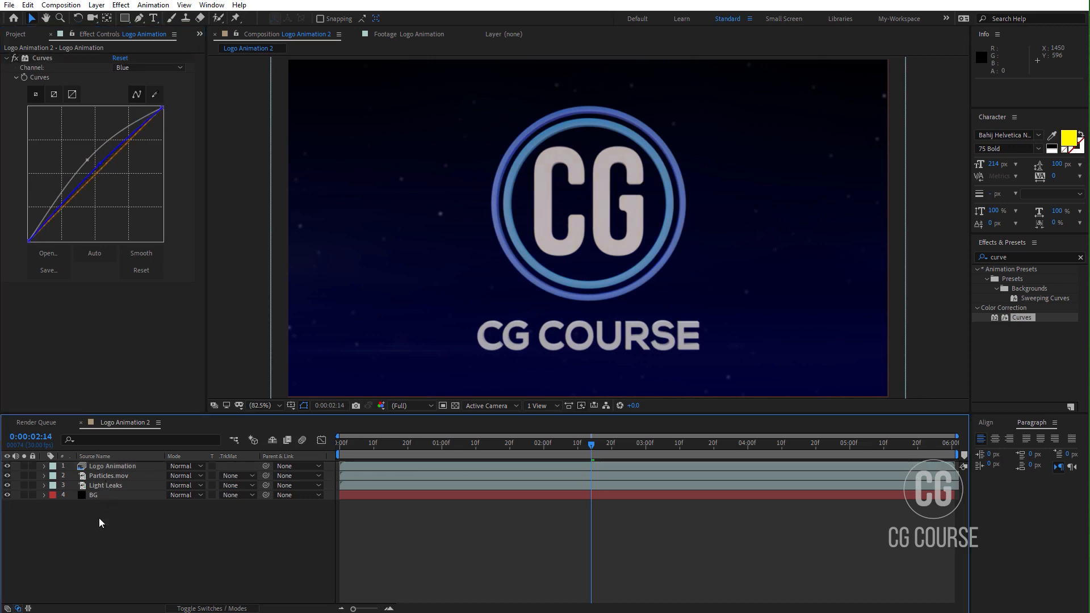
Step: Add a new adjustment layer above the Logo Animation layer and rename it CC
{"action": "right_click", "coordinate": [99, 517]}
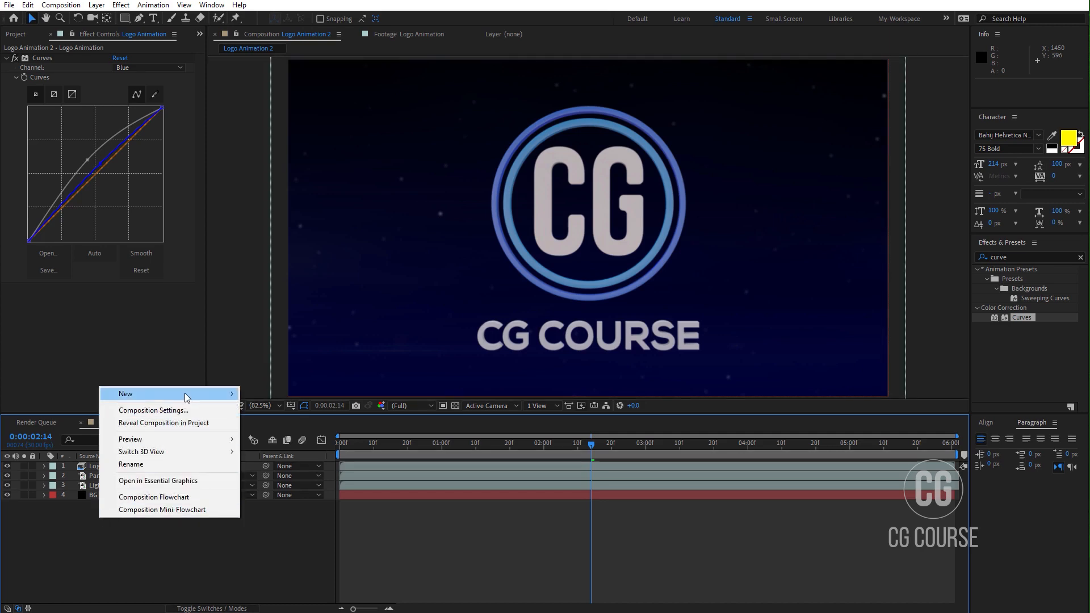
{"action": "mouse_move", "coordinate": [185, 392]}
{"action": "left_click", "coordinate": [287, 485]}
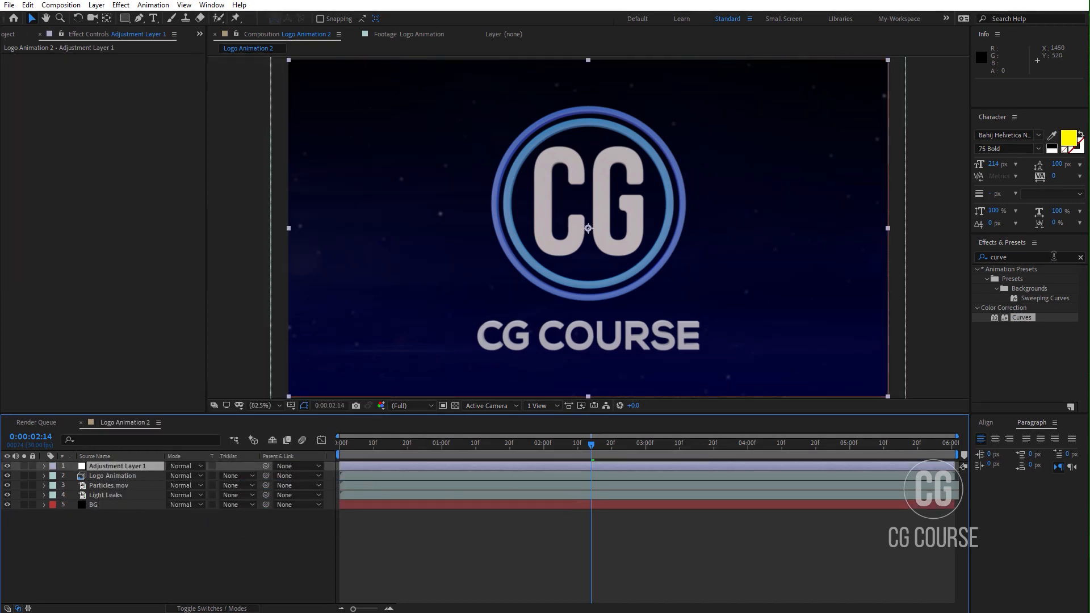
{"action": "key", "text": "Return"}
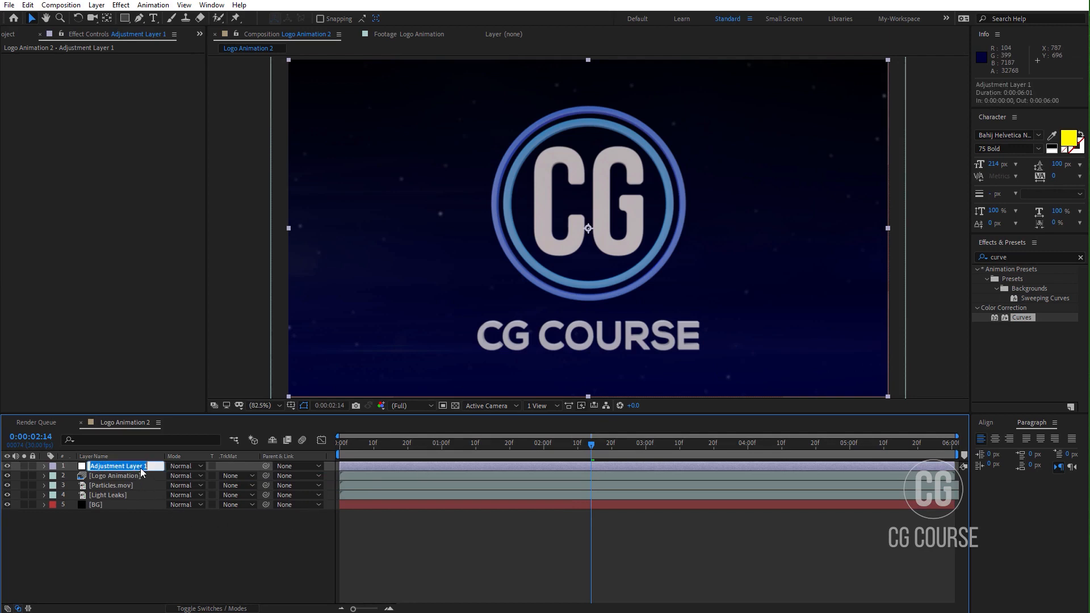
{"action": "type", "text": "CC"}
{"action": "left_click", "coordinate": [144, 564]}
Step: Apply Brightness & Contrast to the CC layer and set its Contrast to 50
{"action": "left_click", "coordinate": [114, 467]}
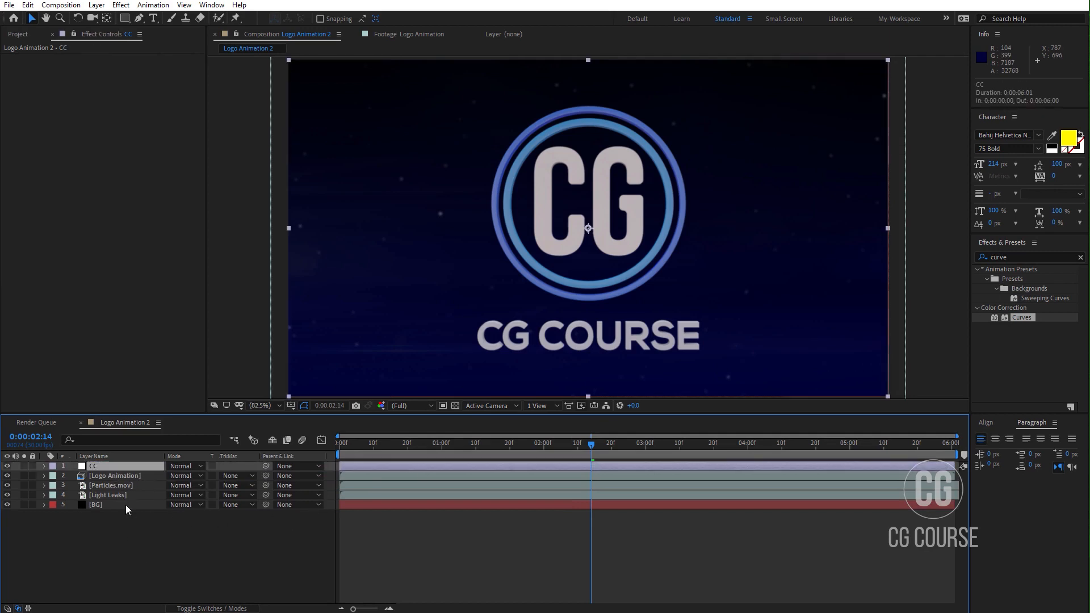
{"action": "left_click", "coordinate": [1081, 257]}
{"action": "left_click", "coordinate": [1023, 258]}
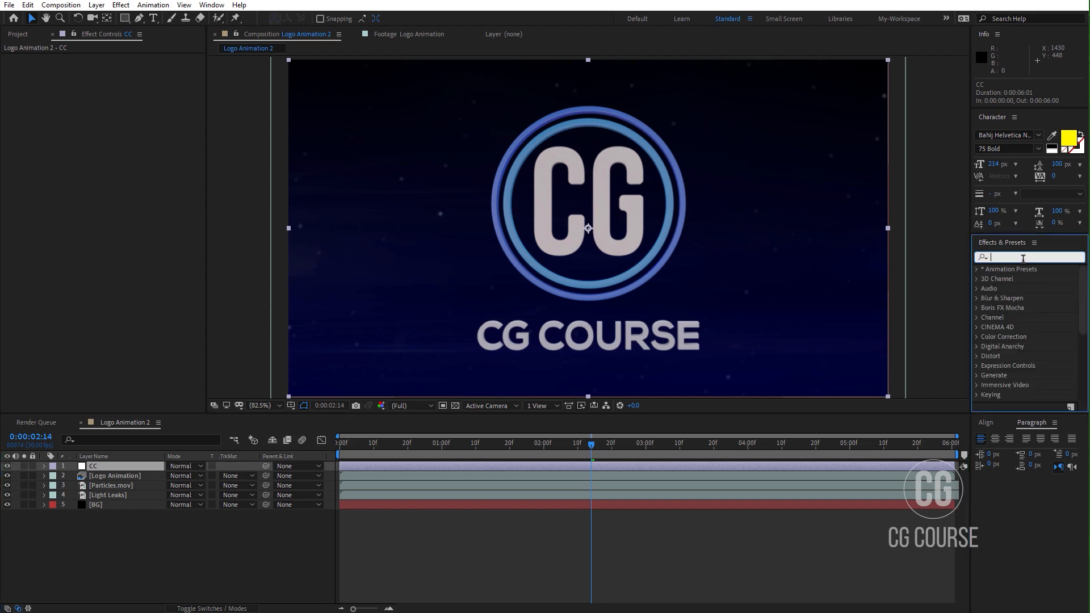
{"action": "type", "text": "contras"}
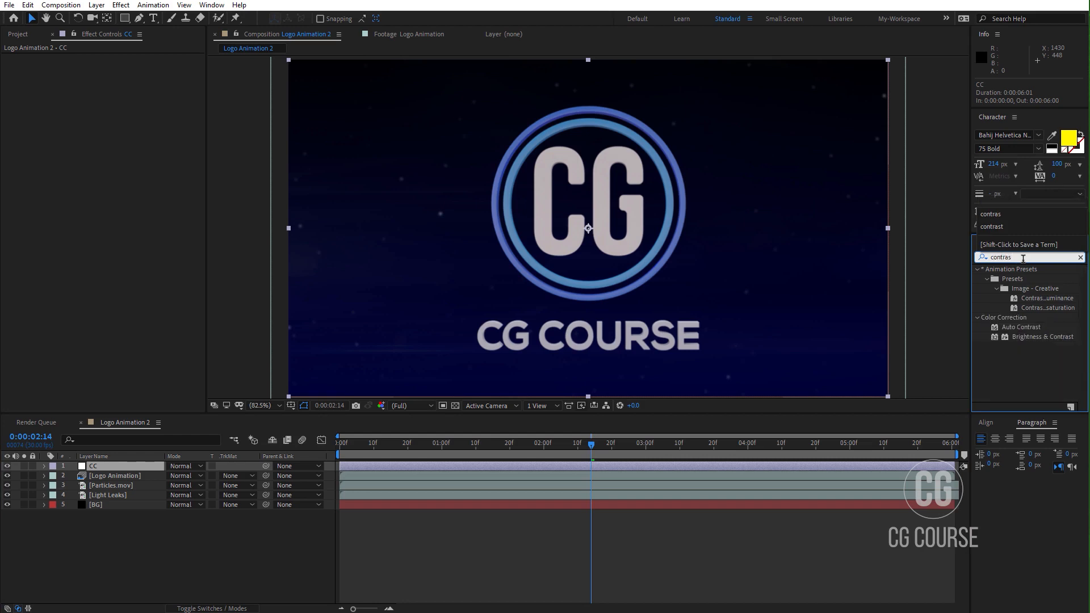
{"action": "left_click_drag", "start_coordinate": [1023, 337], "coordinate": [129, 468]}
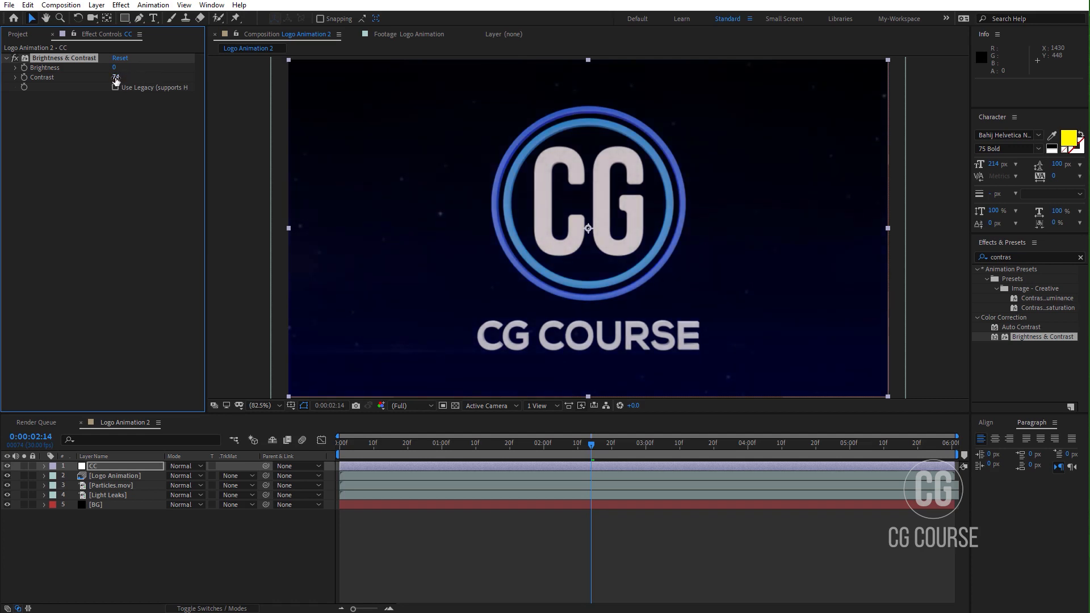
{"action": "left_click", "coordinate": [116, 79]}
{"action": "left_click", "coordinate": [122, 157]}
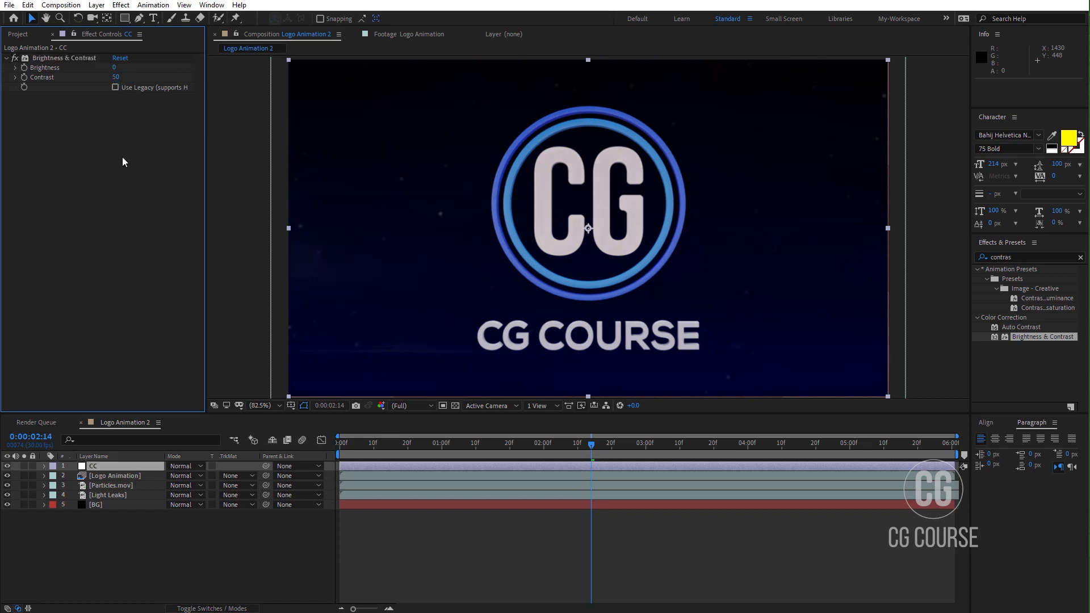
Step: Toggle the CC layer's visibility to compare the image with and without the contrast correction
{"action": "left_click", "coordinate": [7, 468]}
{"action": "left_click", "coordinate": [8, 466]}
{"action": "left_click", "coordinate": [7, 466]}
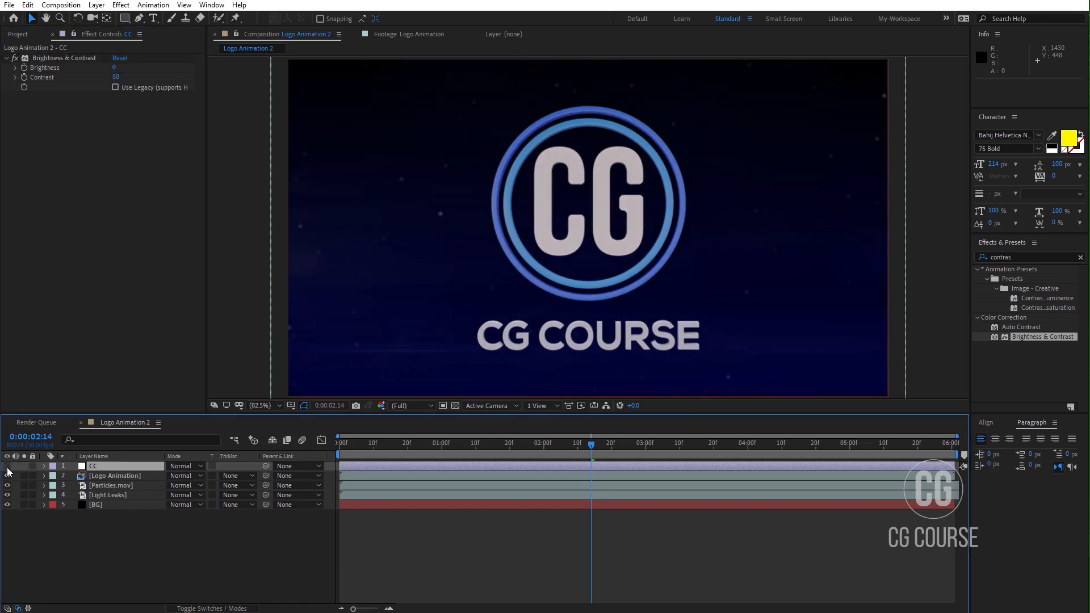
{"action": "left_click", "coordinate": [7, 466]}
{"action": "left_click", "coordinate": [89, 555]}
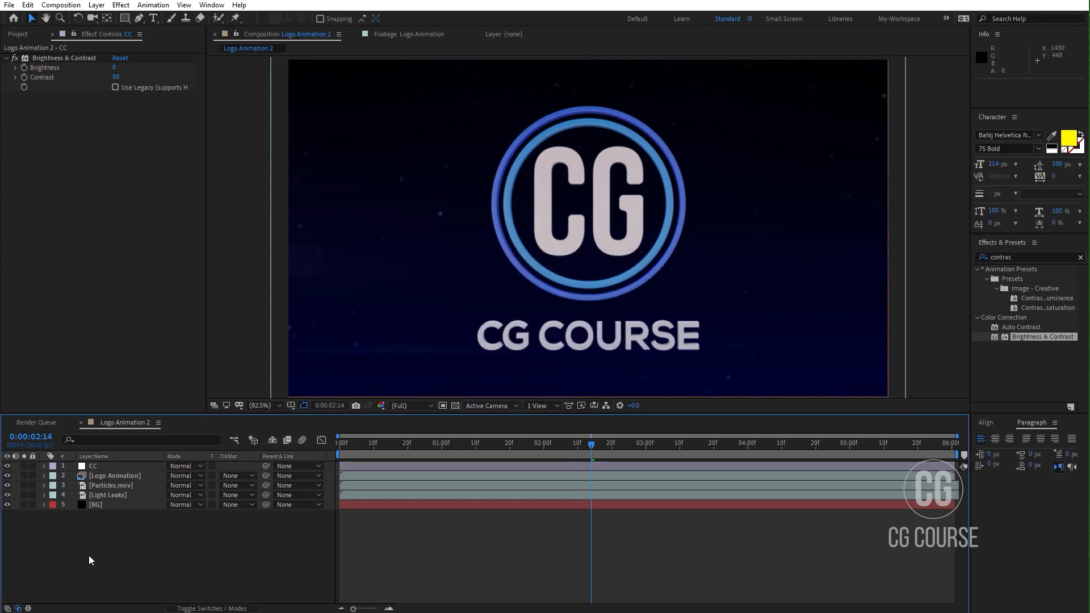
Step: Play the composition from the start to review the color-corrected animation
{"action": "left_click_drag", "start_coordinate": [587, 448], "coordinate": [321, 447]}
{"action": "key", "text": "space"}
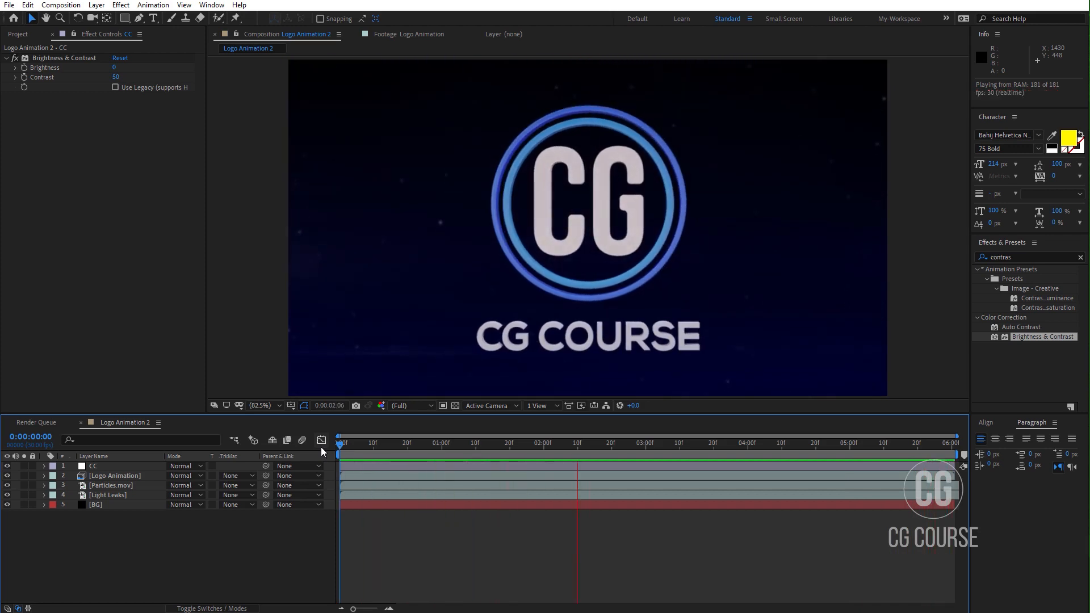
{"action": "key", "text": "space"}
Step: Add another adjustment layer at the top of the composition and name it Optical
{"action": "right_click", "coordinate": [250, 549]}
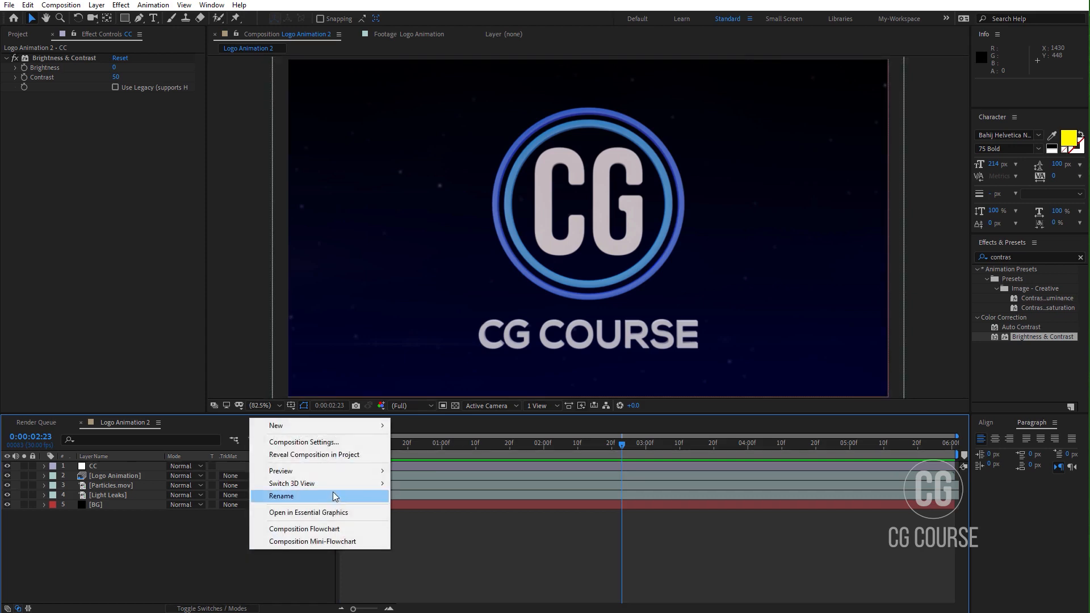
{"action": "mouse_move", "coordinate": [363, 430]}
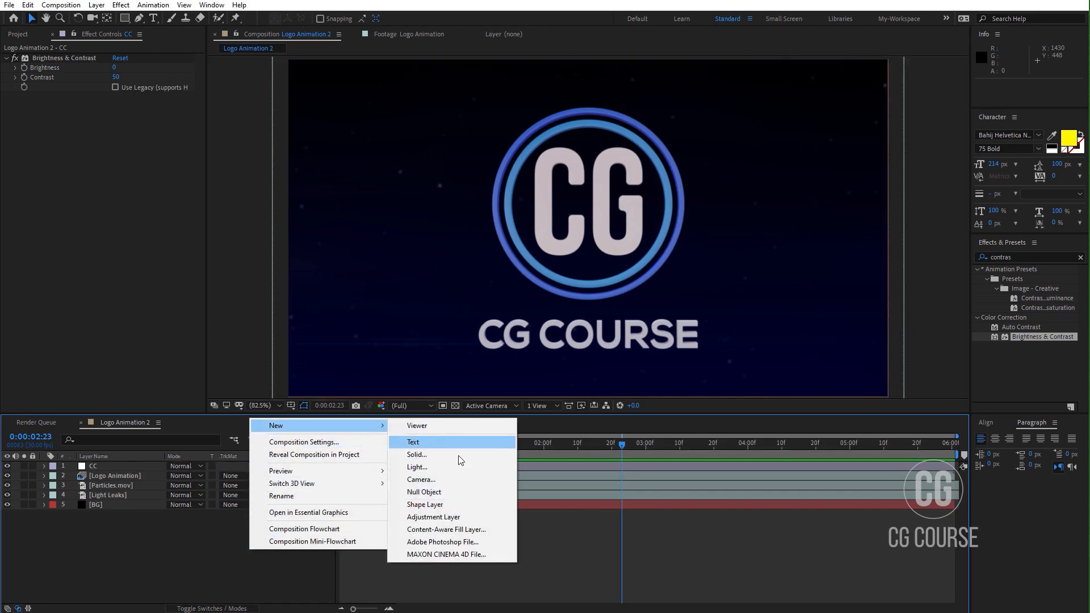
{"action": "left_click", "coordinate": [452, 513]}
{"action": "key", "text": "Return"}
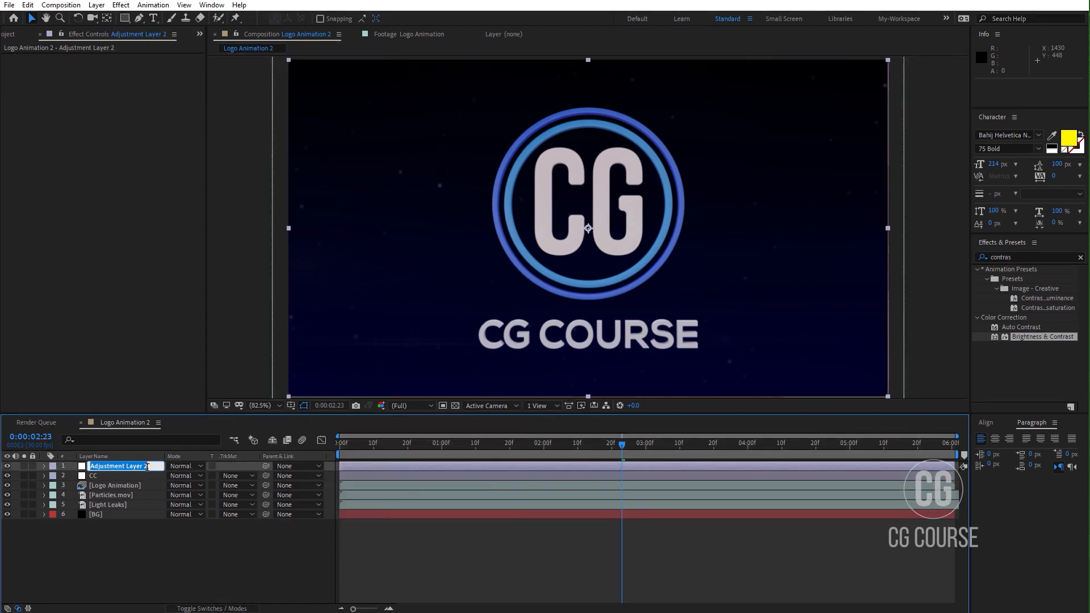
{"action": "type", "text": "Optical"}
{"action": "key", "text": "Return"}
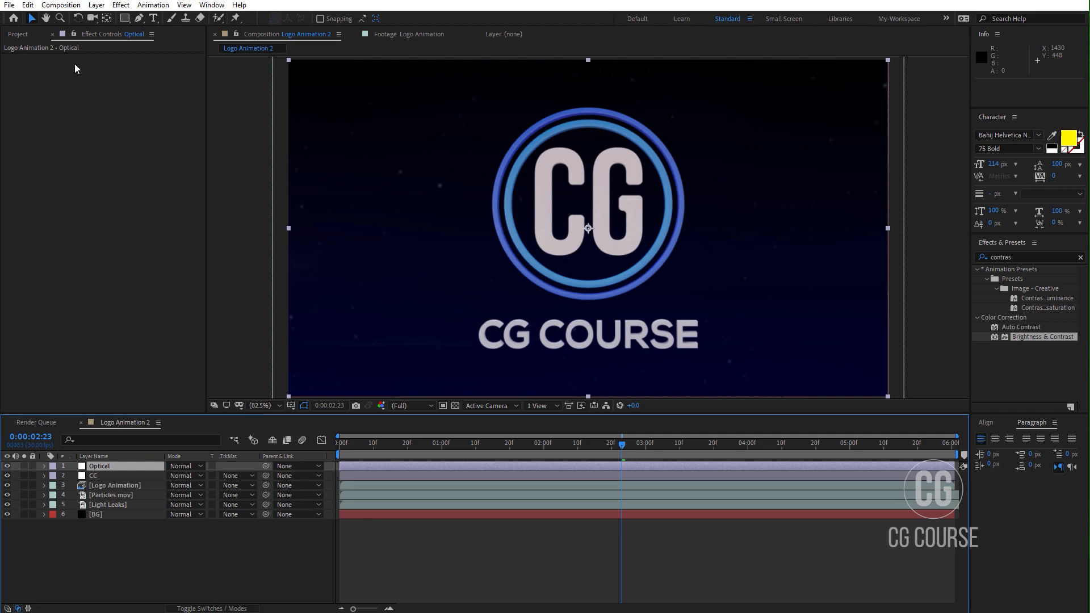
Step: Apply the Optical Flares effect to the Optical layer and set its Render Mode to Over Original
{"action": "left_click", "coordinate": [120, 5]}
{"action": "left_click", "coordinate": [280, 386]}
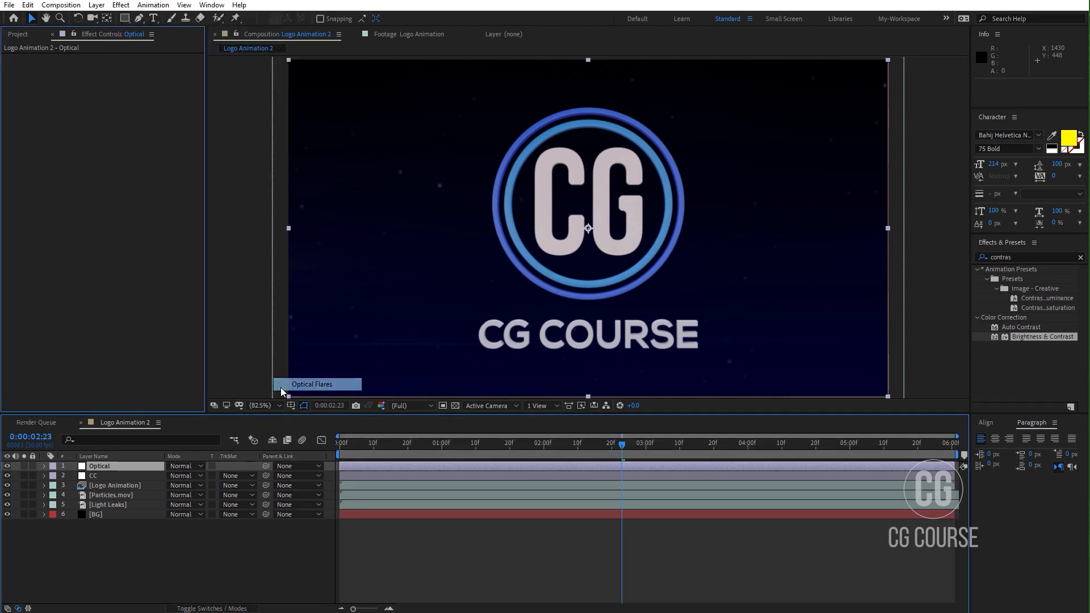
{"action": "left_click", "coordinate": [148, 221]}
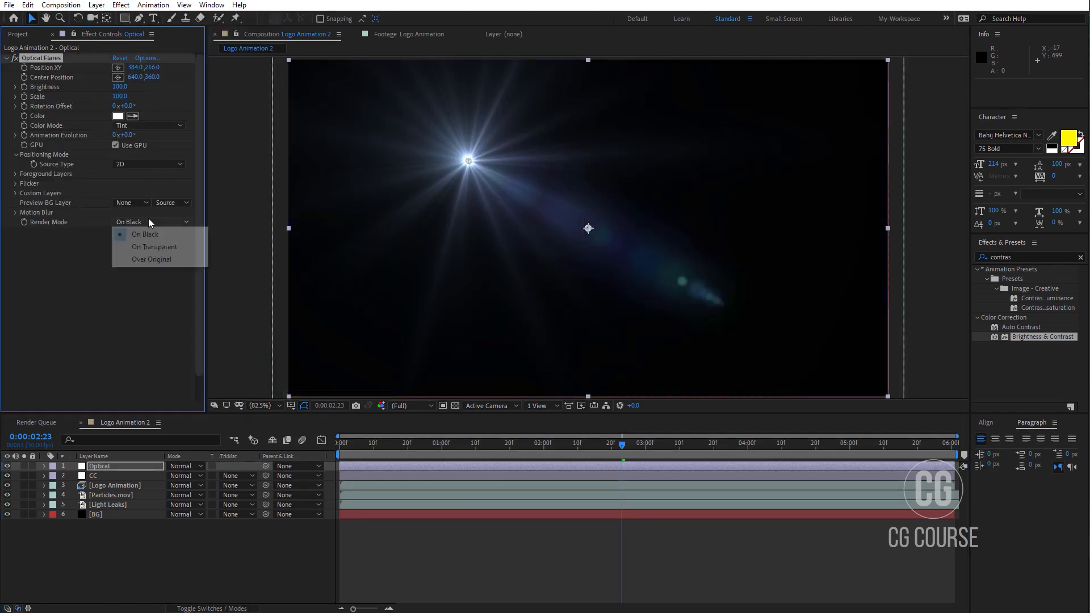
{"action": "left_click", "coordinate": [145, 260]}
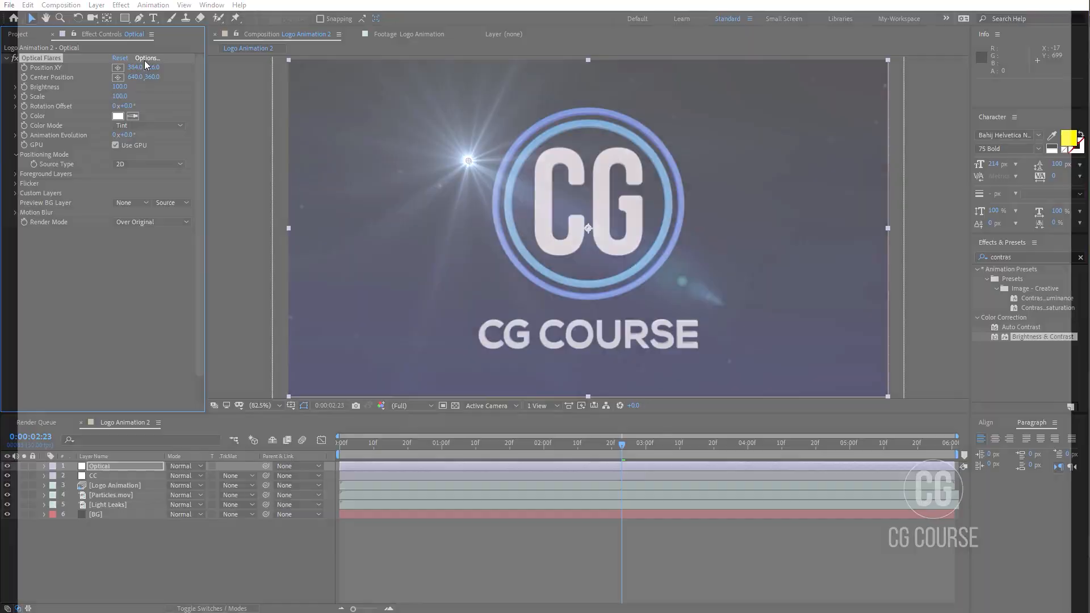
Step: Load the Polar Sun flare from the Pro Presets into the Optical Flares effect
{"action": "left_click", "coordinate": [146, 58]}
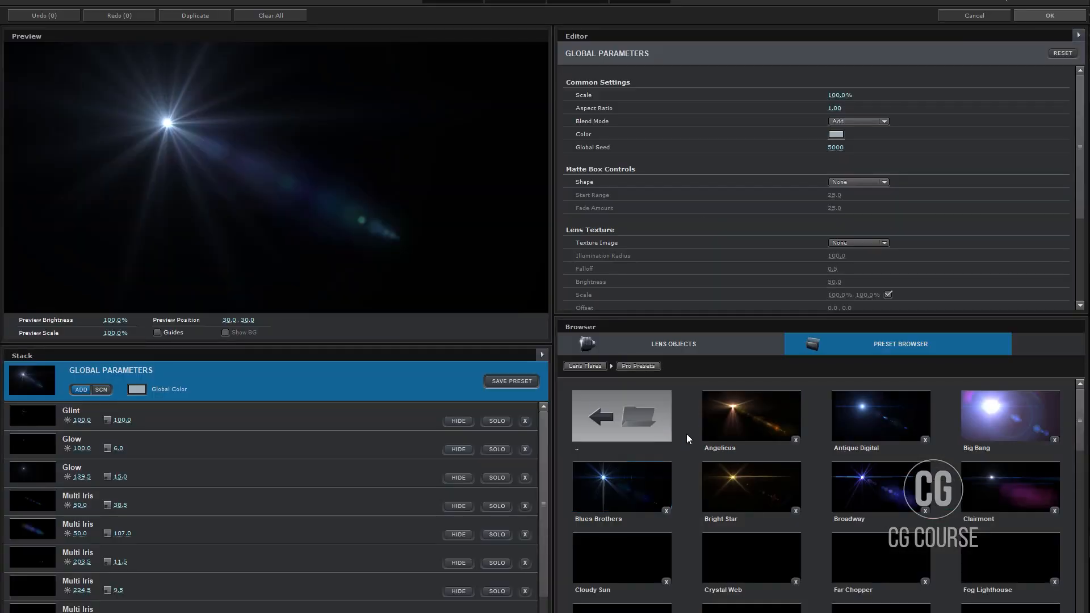
{"action": "left_click_drag", "start_coordinate": [709, 309], "coordinate": [706, 154]}
{"action": "scroll", "coordinate": [720, 475], "scroll_direction": "down", "scroll_amount": 3}
{"action": "scroll", "coordinate": [719, 476], "scroll_direction": "down", "scroll_amount": 2}
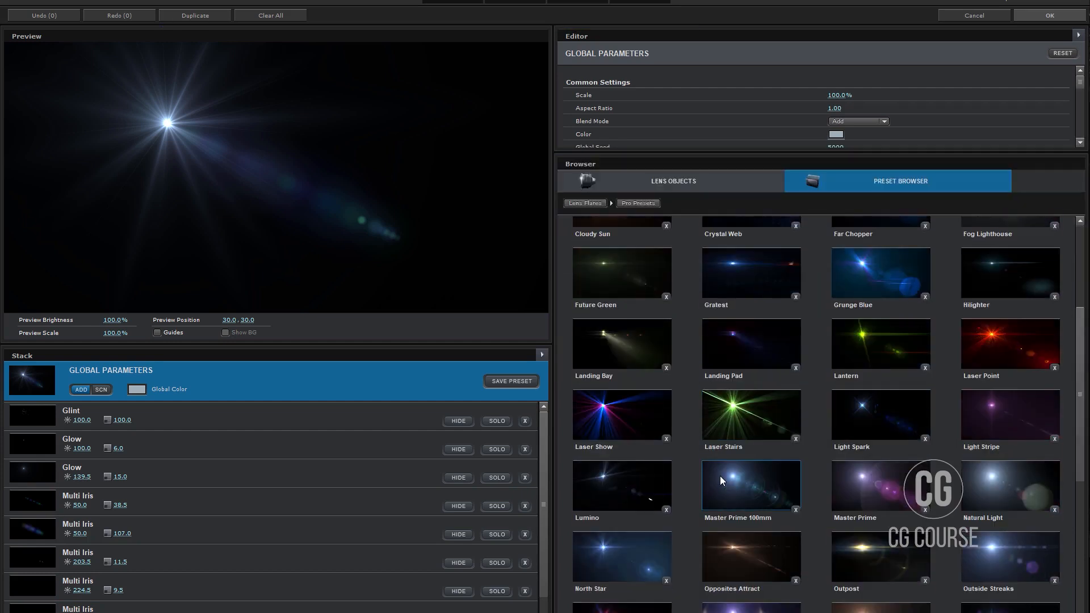
{"action": "scroll", "coordinate": [719, 476], "scroll_direction": "down", "scroll_amount": 2}
{"action": "double_click", "coordinate": [741, 556]}
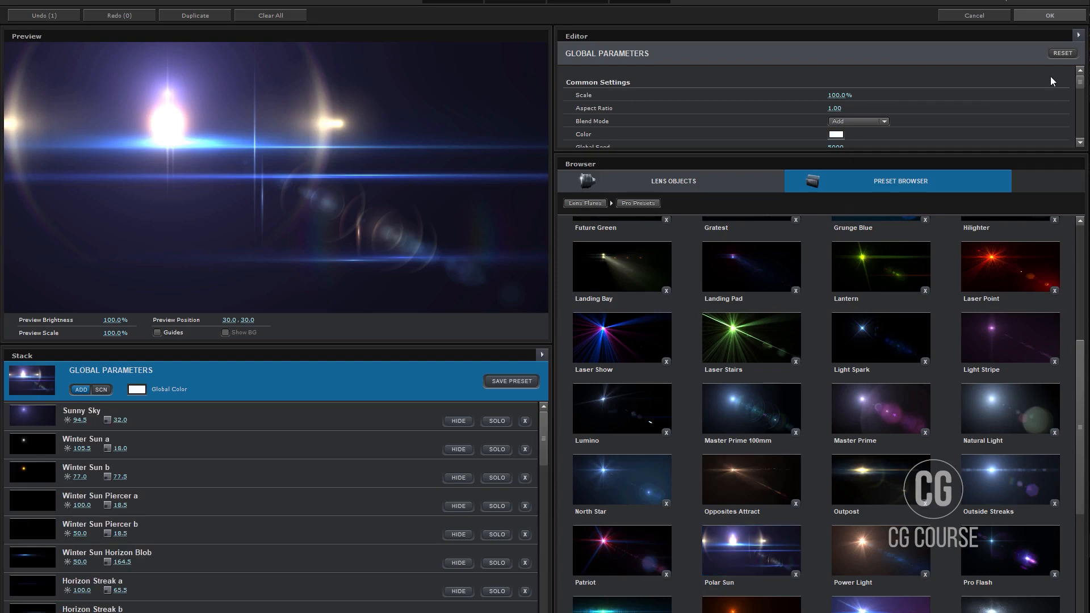
{"action": "left_click", "coordinate": [1049, 15]}
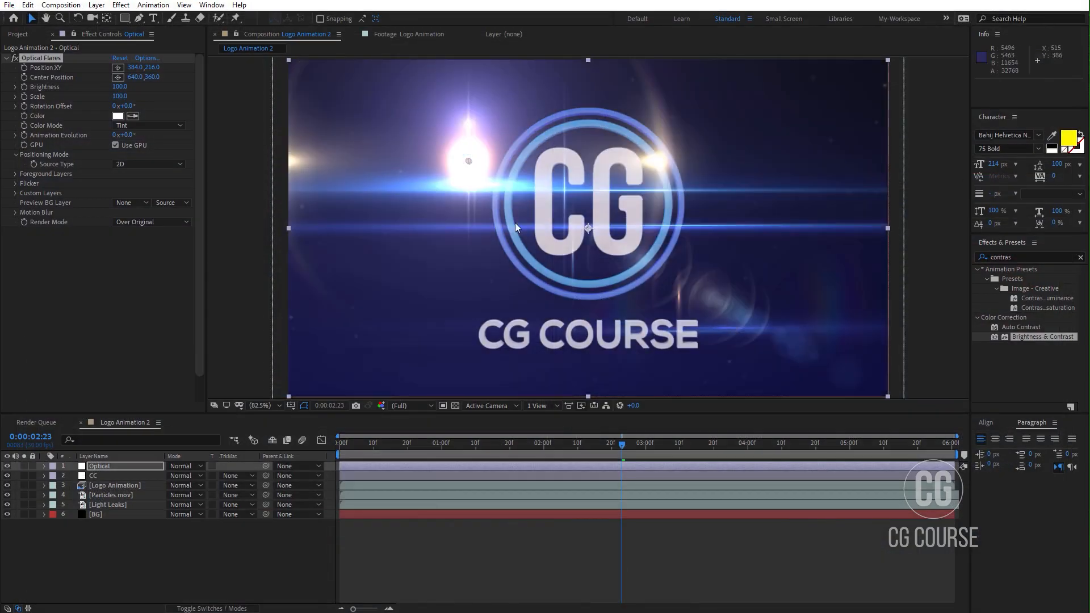
Step: Move the flare to the frame's center, about 638.5, 357.8, and keyframe its Scale at 700 at 0:00:00:00
{"action": "left_click_drag", "start_coordinate": [469, 162], "coordinate": [588, 228]}
{"action": "left_click_drag", "start_coordinate": [500, 440], "coordinate": [206, 451]}
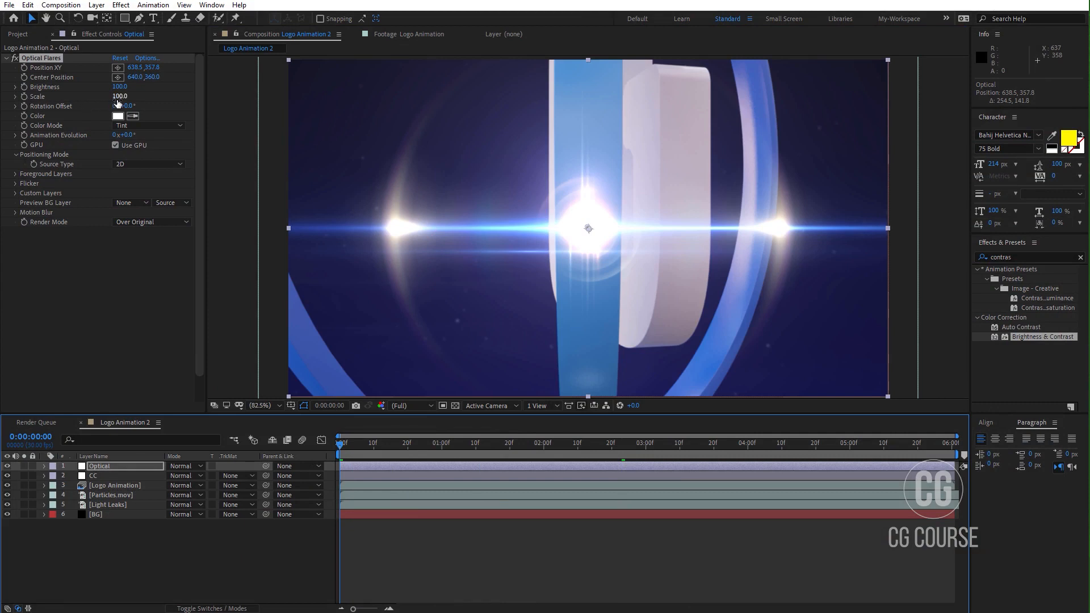
{"action": "left_click", "coordinate": [119, 96]}
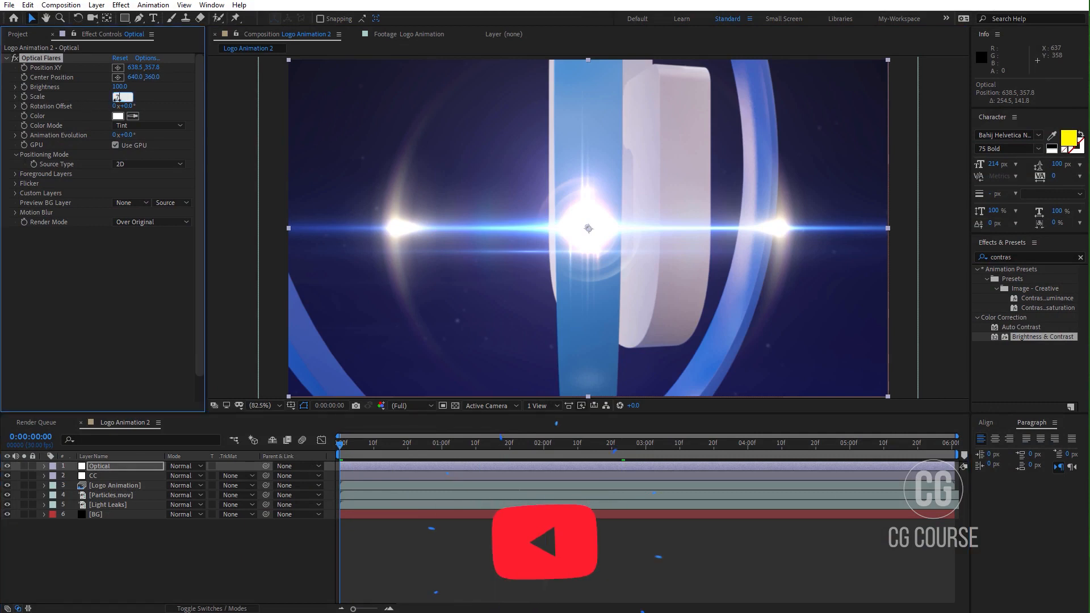
{"action": "type", "text": "700"}
{"action": "key", "text": "Return"}
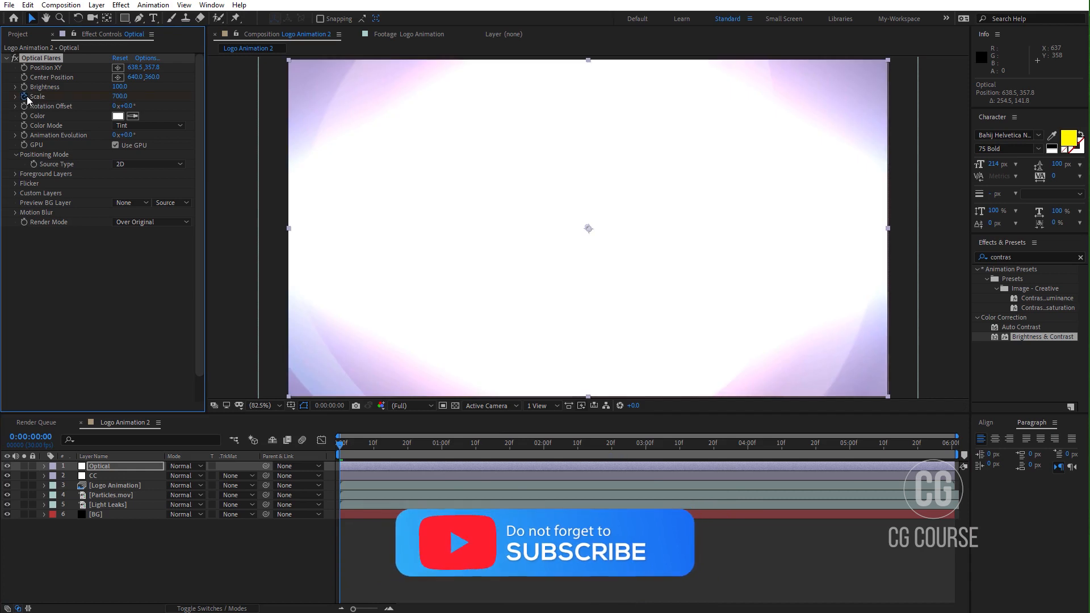
{"action": "left_click", "coordinate": [25, 96]}
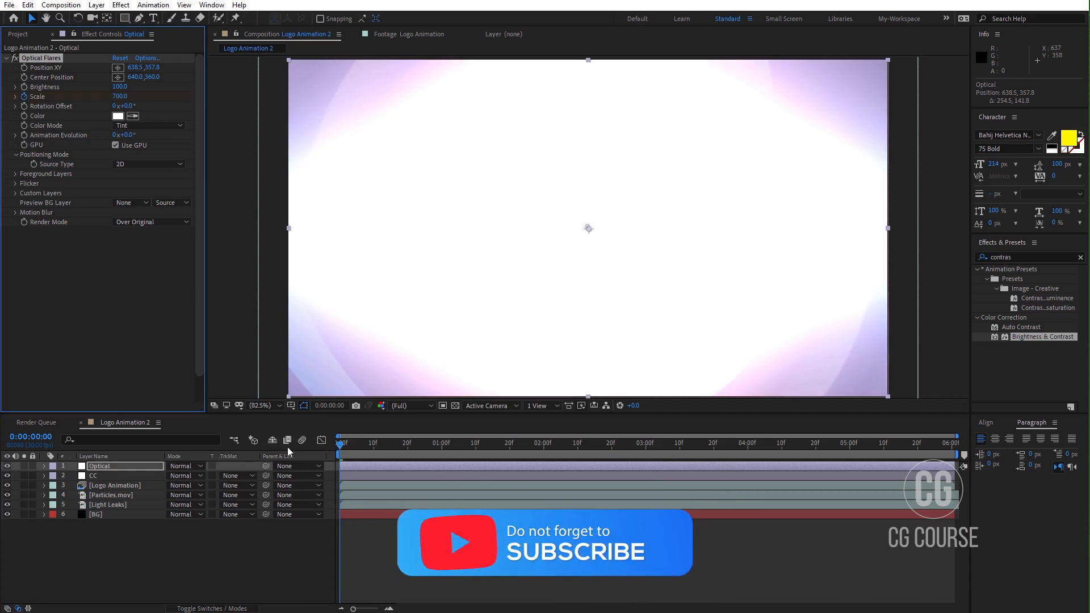
Step: Keyframe the flare's Scale at 0 at 0:00:01:00
{"action": "left_click", "coordinate": [441, 453]}
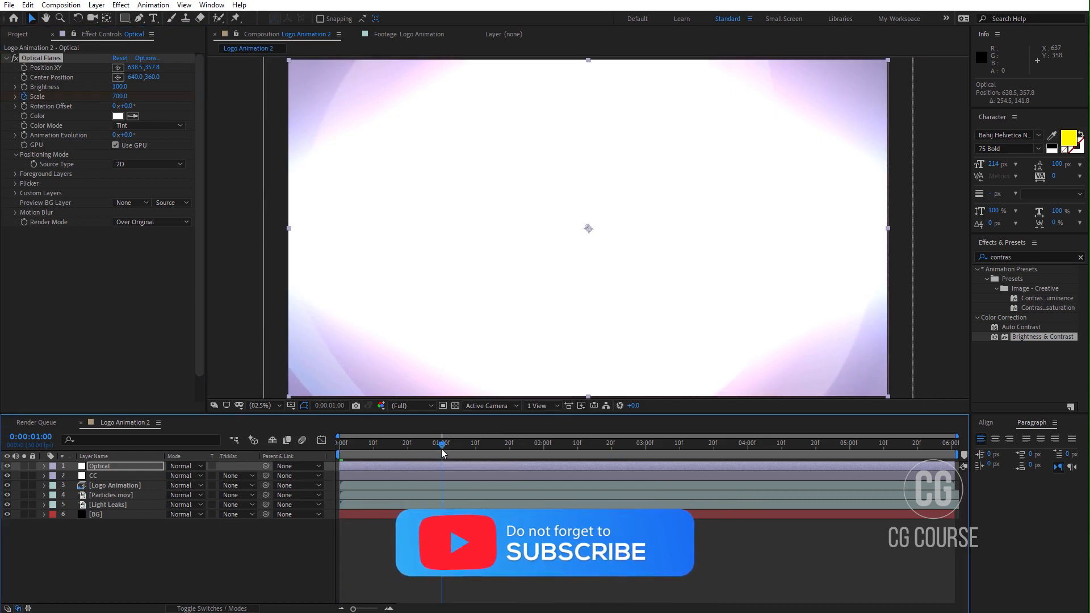
{"action": "left_click", "coordinate": [119, 96]}
{"action": "type", "text": "0"}
{"action": "key", "text": "Return"}
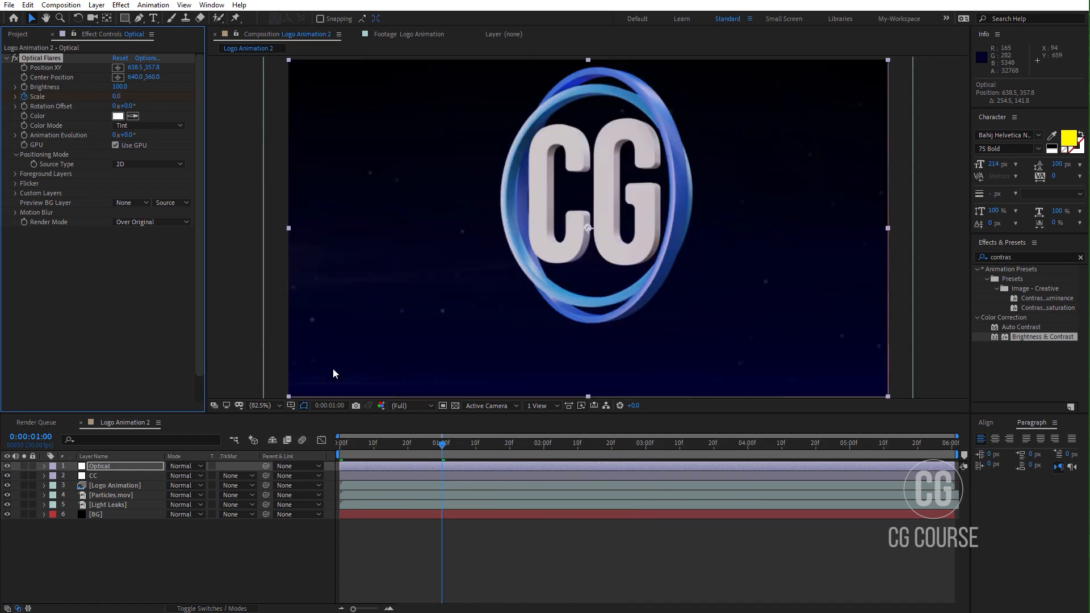
Step: Apply Easy Ease to both Optical Flares Scale keyframes on the Optical layer
{"action": "key", "text": "u"}
{"action": "left_click_drag", "start_coordinate": [461, 481], "coordinate": [334, 492]}
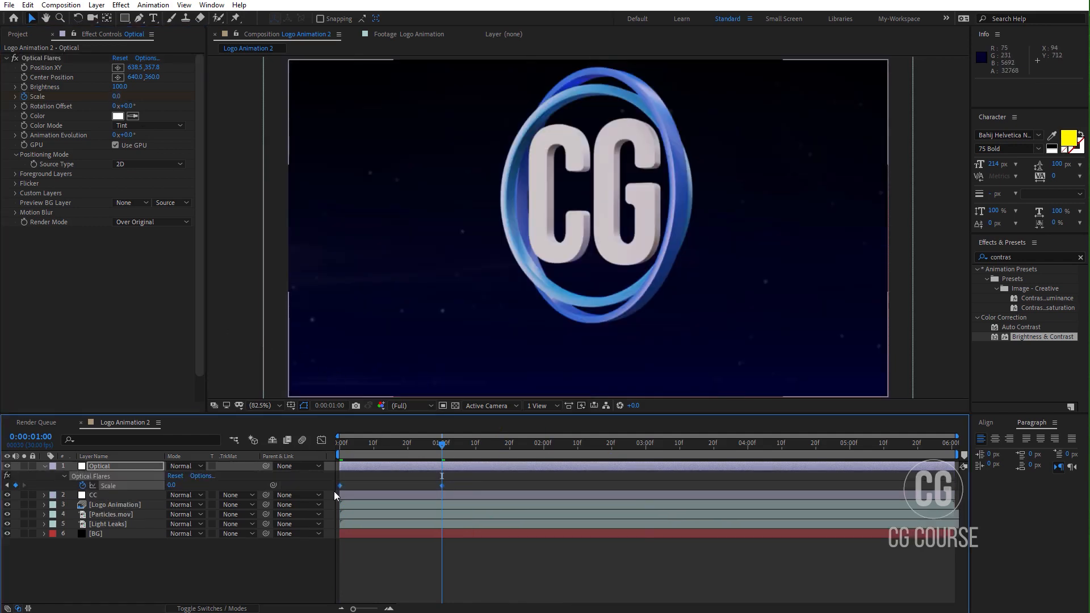
{"action": "right_click", "coordinate": [442, 485]}
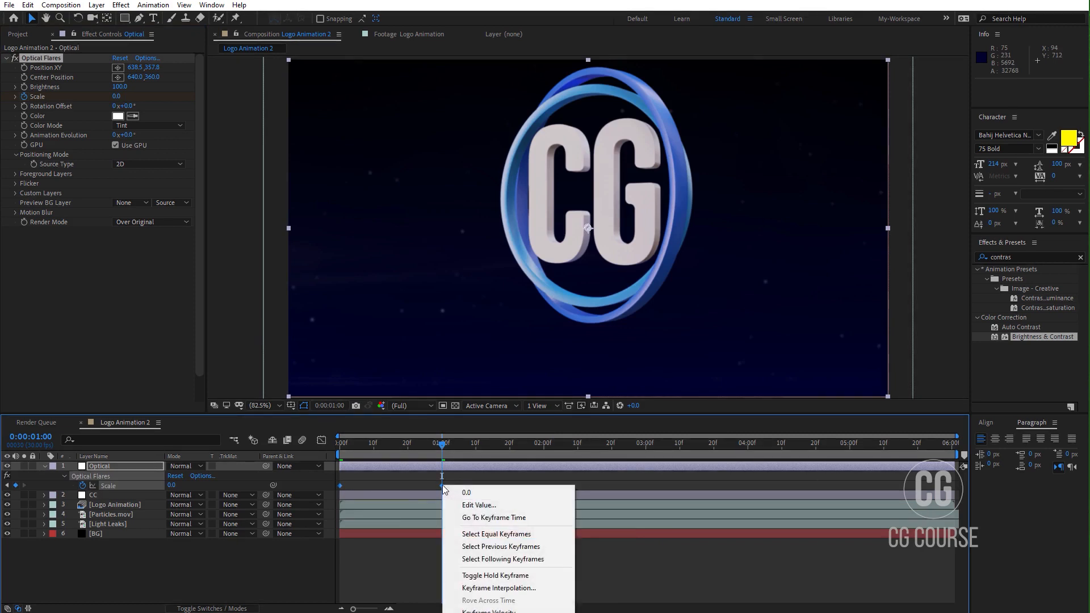
{"action": "mouse_move", "coordinate": [511, 611]}
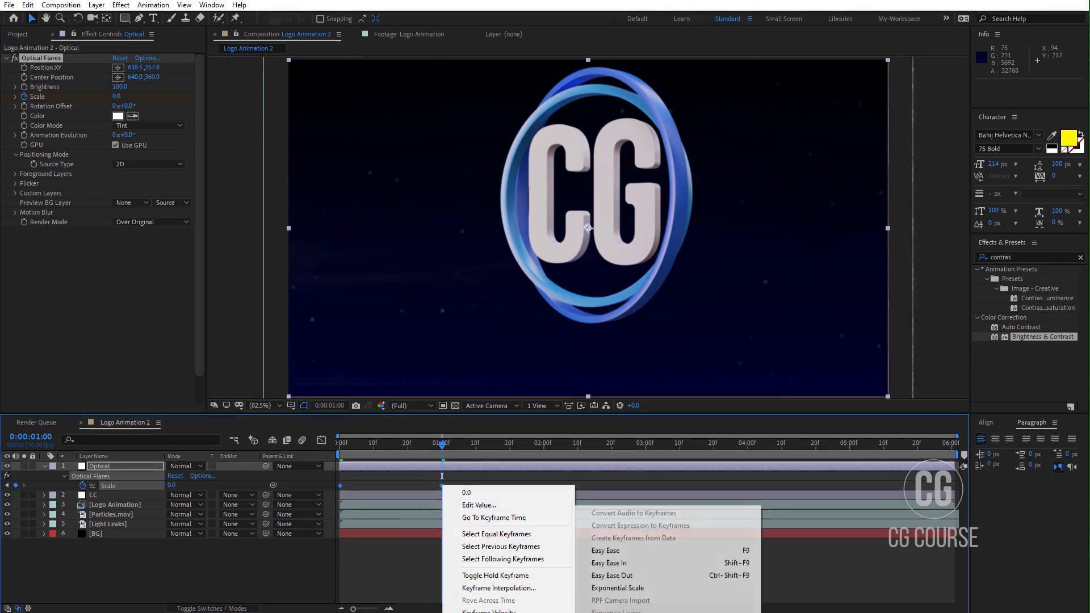
{"action": "left_click", "coordinate": [606, 550]}
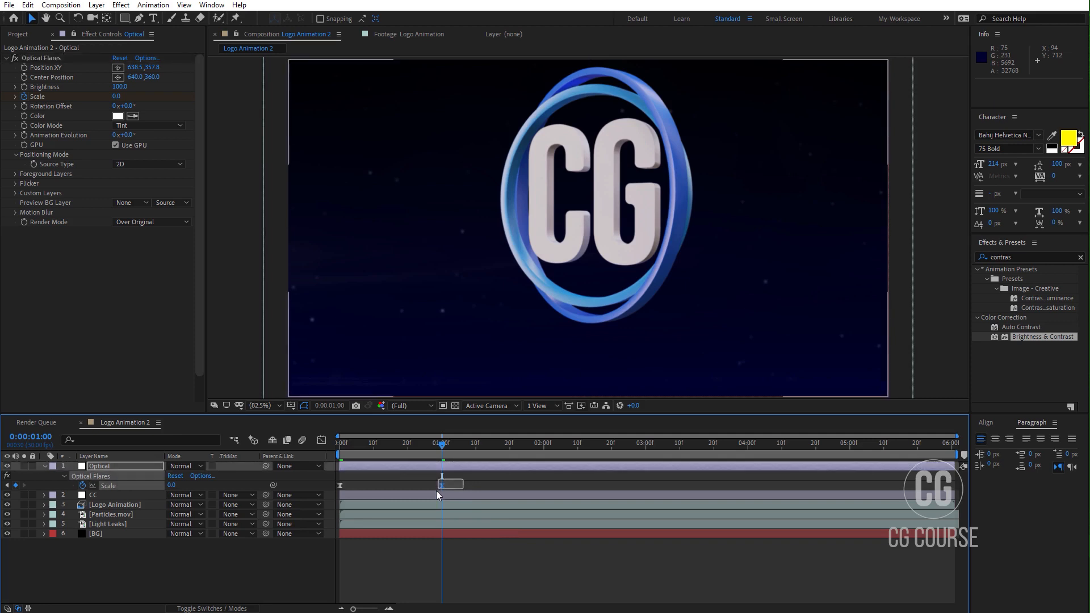
Step: Pull the end keyframe's influence to the start in the flare Scale speed graph, and preview the animation
{"action": "left_click", "coordinate": [321, 441]}
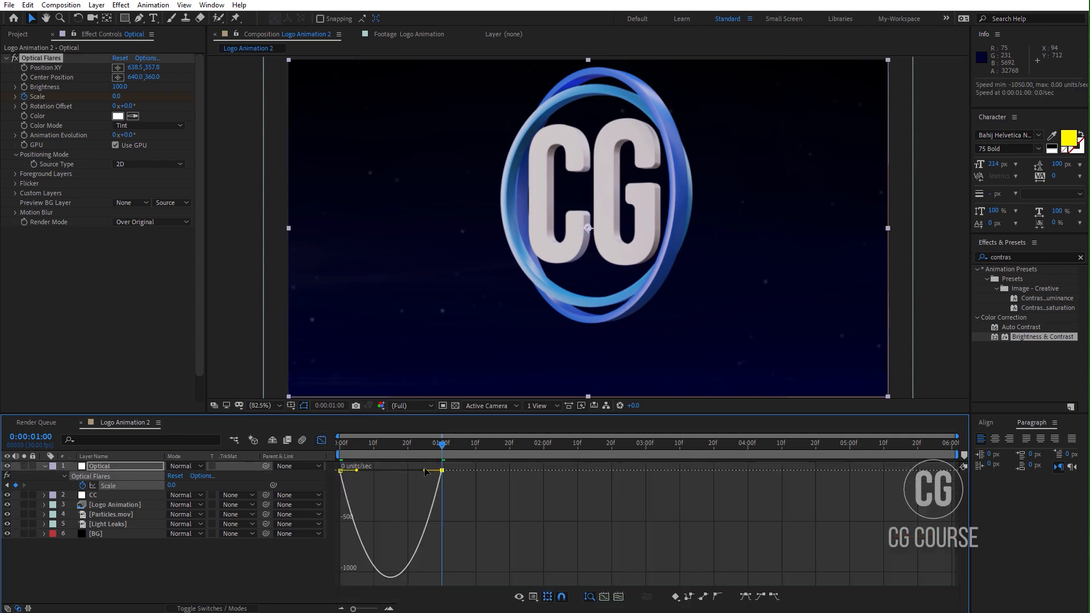
{"action": "left_click_drag", "start_coordinate": [427, 472], "coordinate": [341, 471]}
{"action": "left_click", "coordinate": [322, 441]}
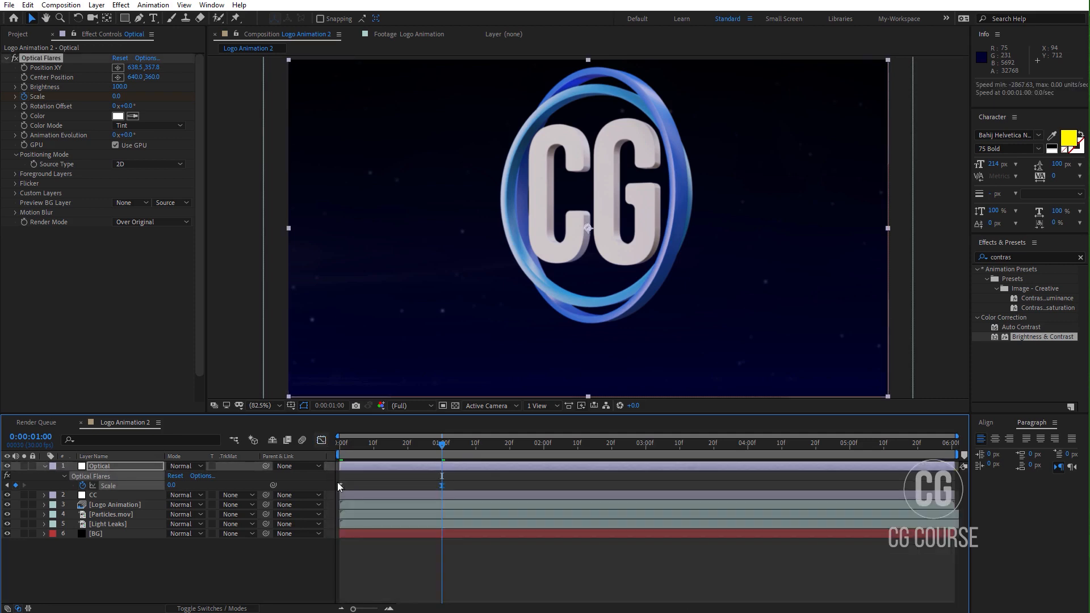
{"action": "left_click", "coordinate": [401, 567]}
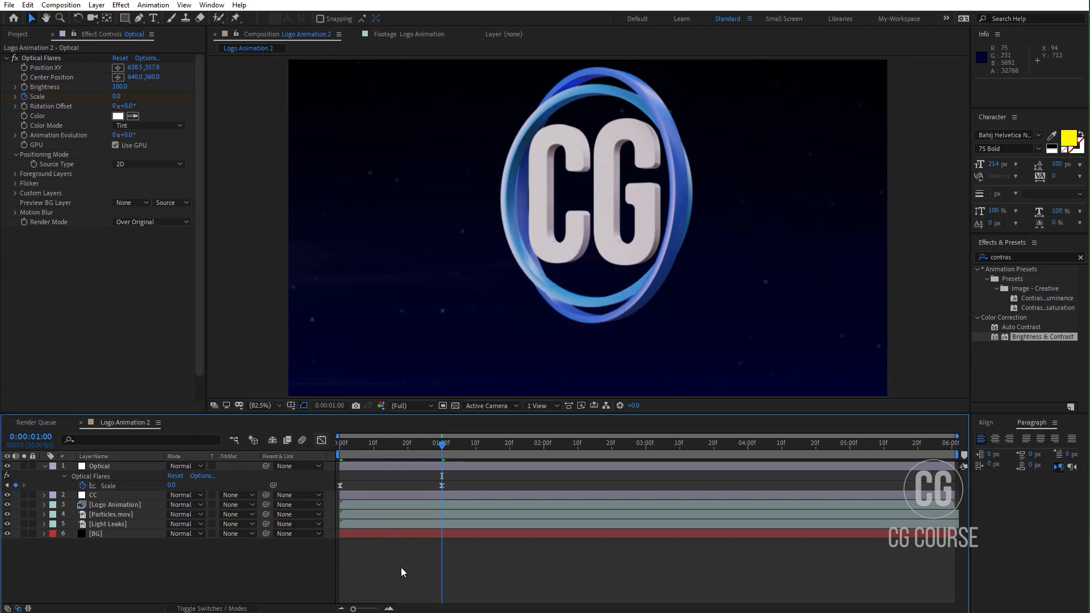
{"action": "key", "text": "space"}
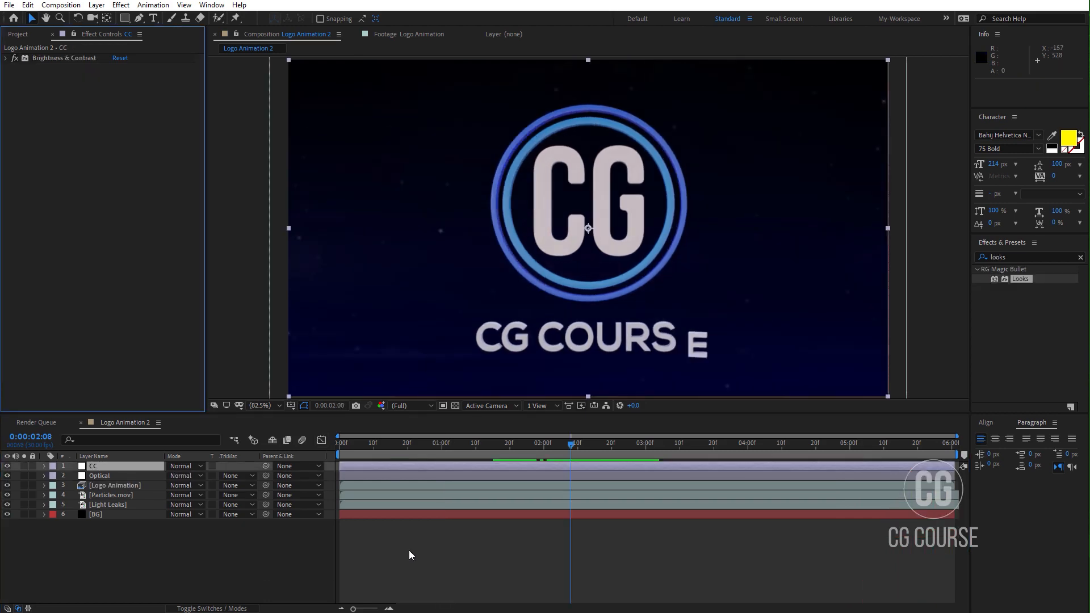
Step: Create an adjustment layer named Blur above the other layers, with the current time at 0:00:00:00
{"action": "left_click_drag", "start_coordinate": [482, 450], "coordinate": [336, 461]}
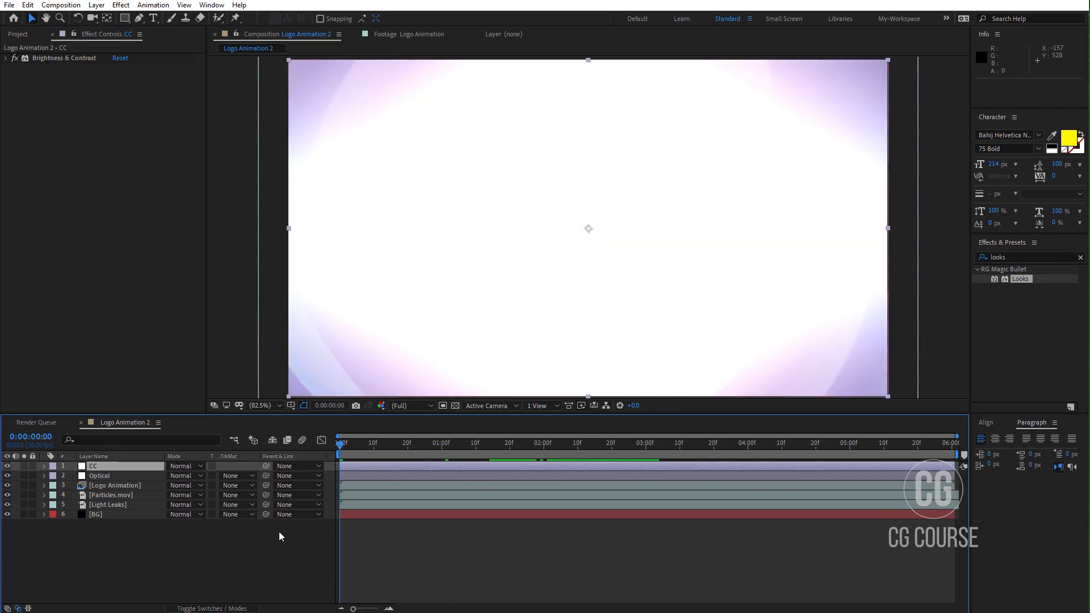
{"action": "left_click", "coordinate": [271, 540]}
{"action": "right_click", "coordinate": [271, 540]}
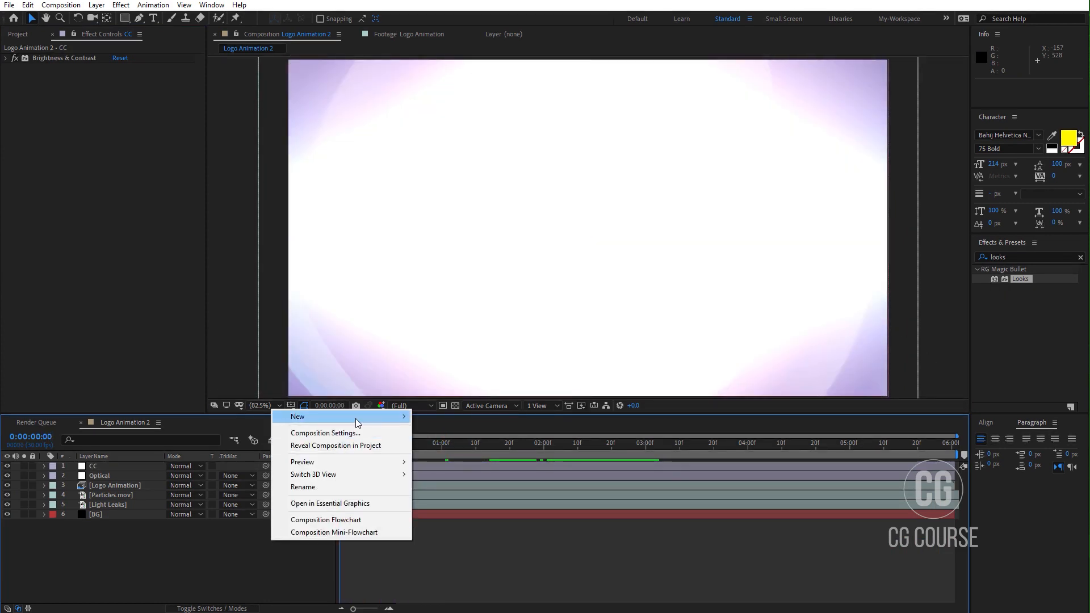
{"action": "mouse_move", "coordinate": [356, 418]}
{"action": "left_click", "coordinate": [457, 508]}
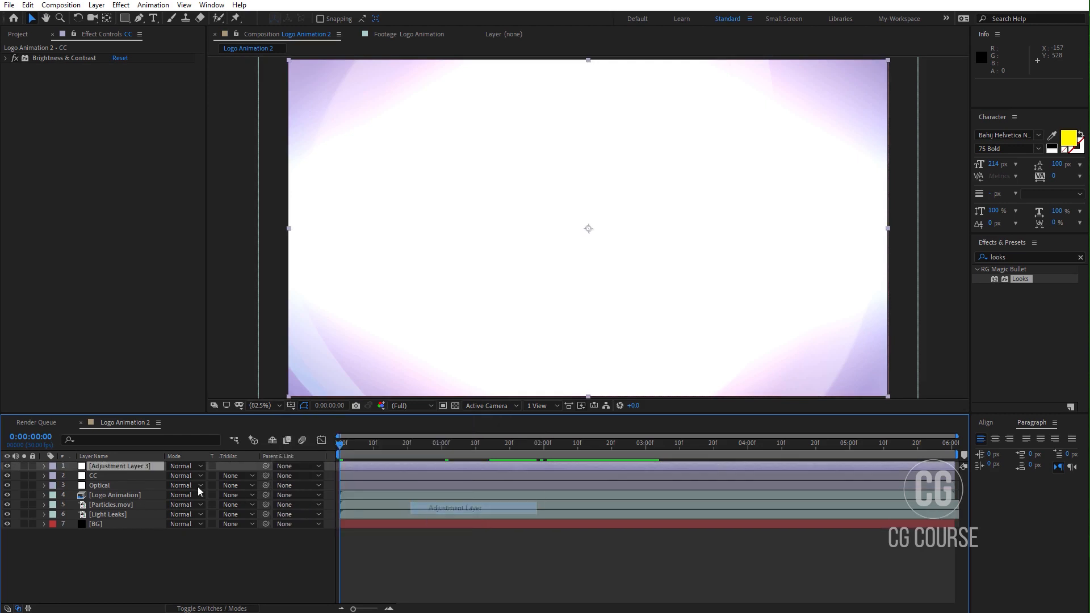
{"action": "key", "text": "Return"}
{"action": "type", "text": "B"}
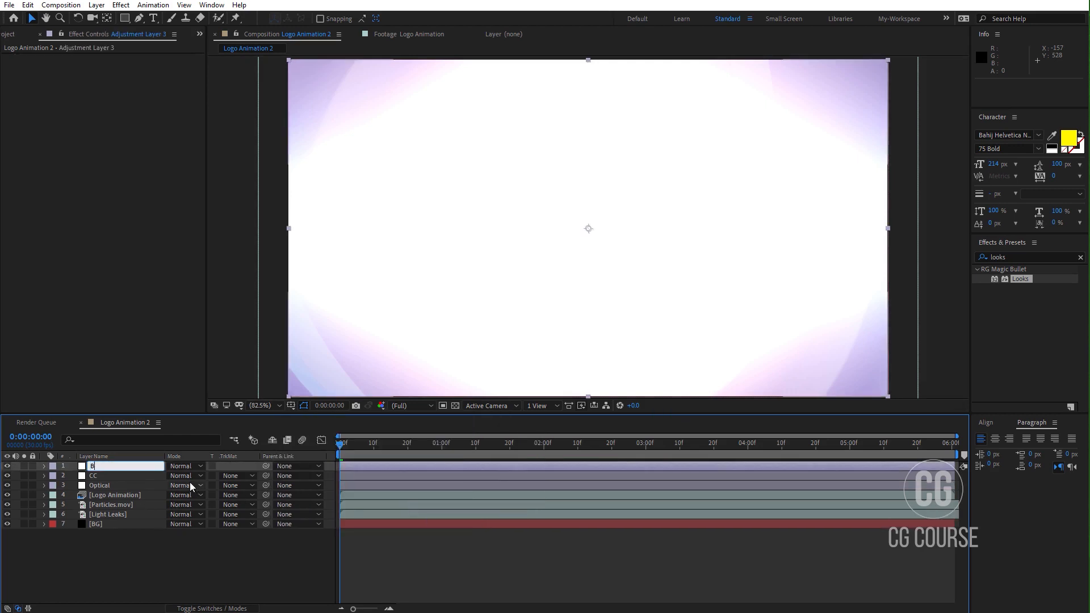
{"action": "type", "text": "lur"}
{"action": "key", "text": "Return"}
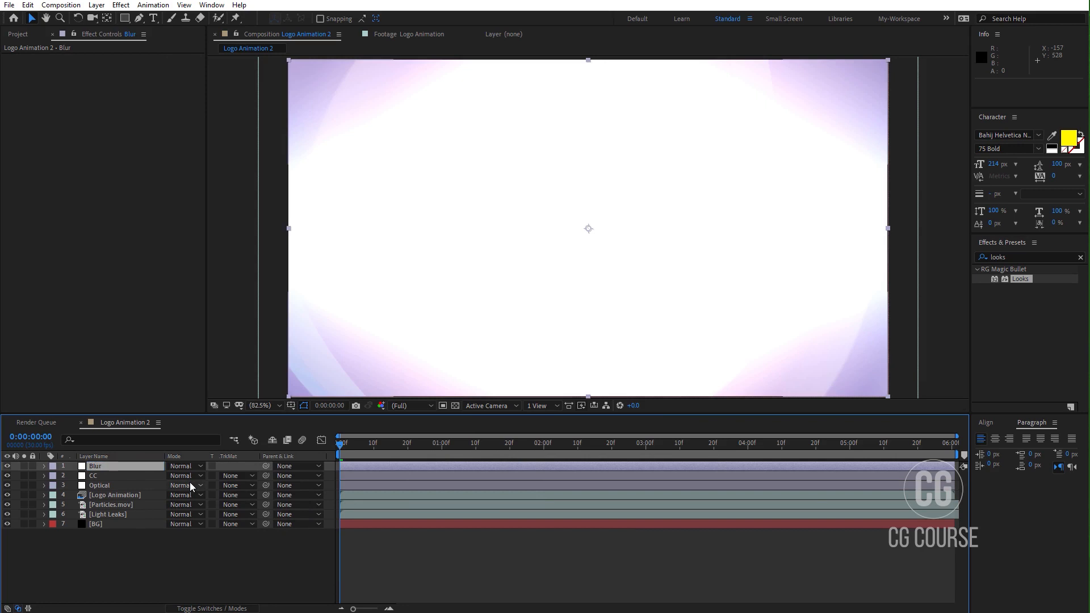
Step: Apply Fast Box Blur to the Blur layer with Blur Radius 10 and Repeat Edge Pixels enabled
{"action": "left_click", "coordinate": [1011, 256]}
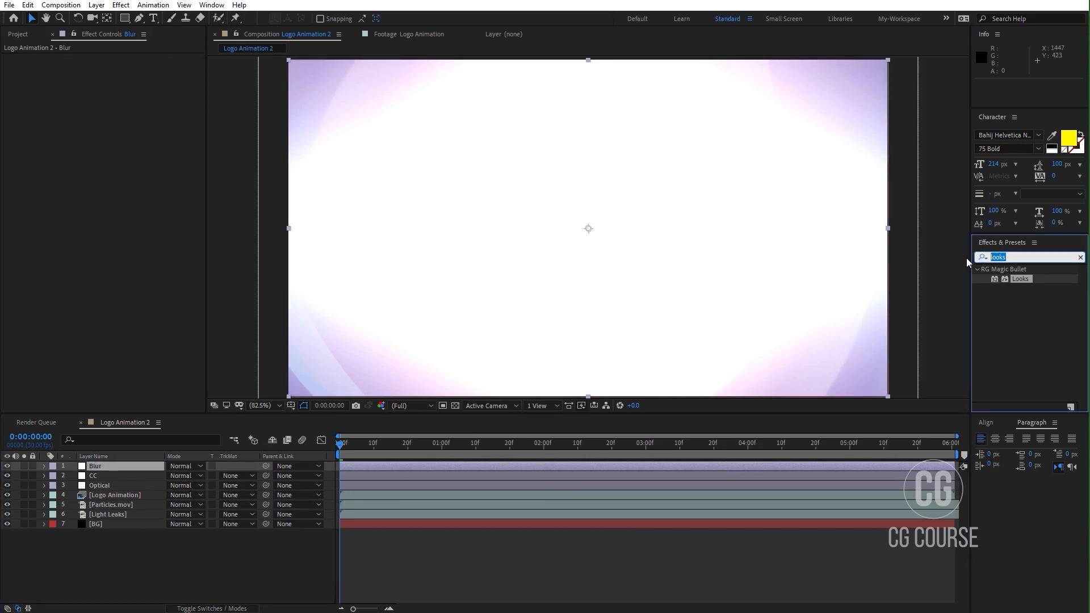
{"action": "type", "text": "fas"}
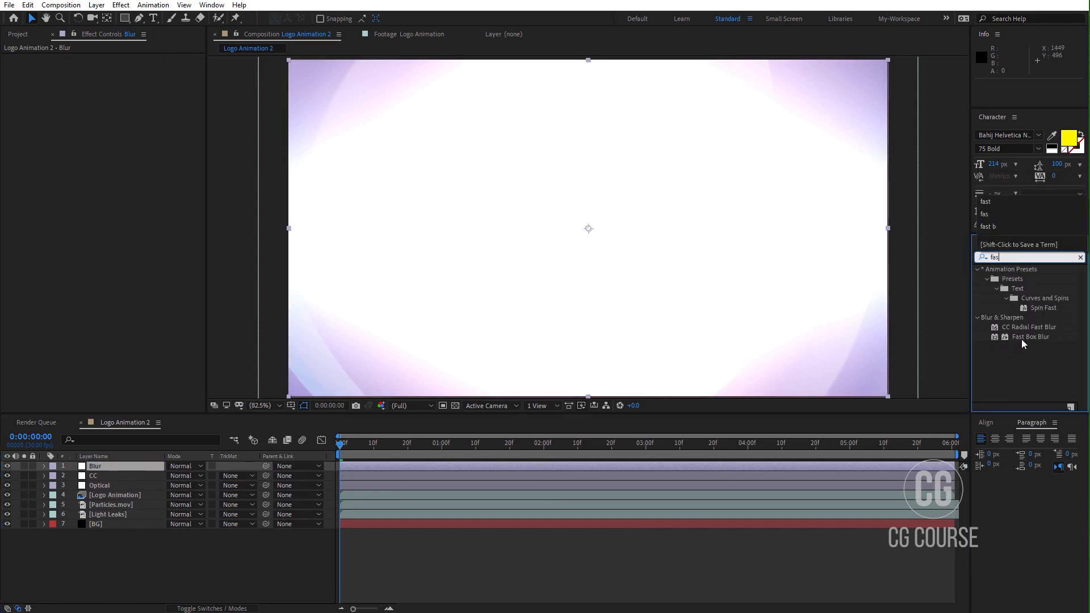
{"action": "left_click_drag", "start_coordinate": [1024, 336], "coordinate": [125, 468]}
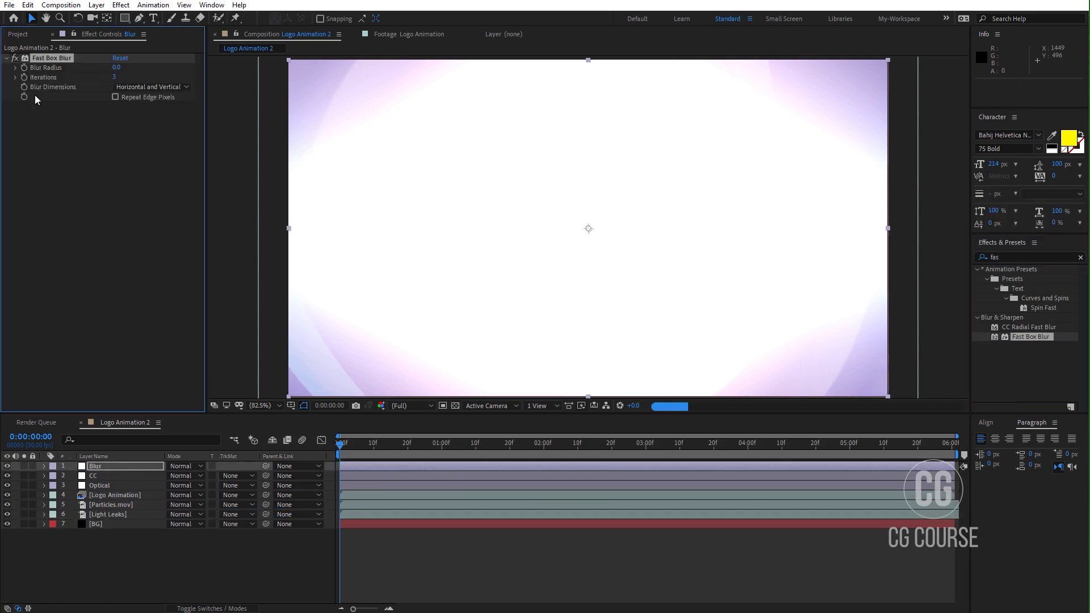
{"action": "left_click", "coordinate": [116, 67]}
{"action": "type", "text": "10"}
{"action": "key", "text": "Return"}
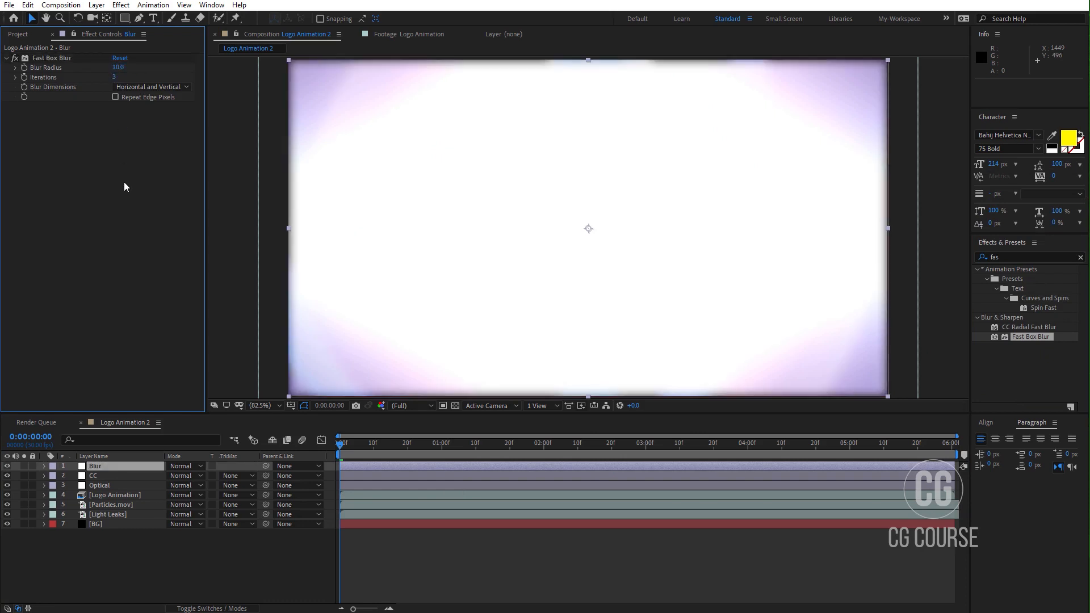
{"action": "left_click", "coordinate": [116, 97]}
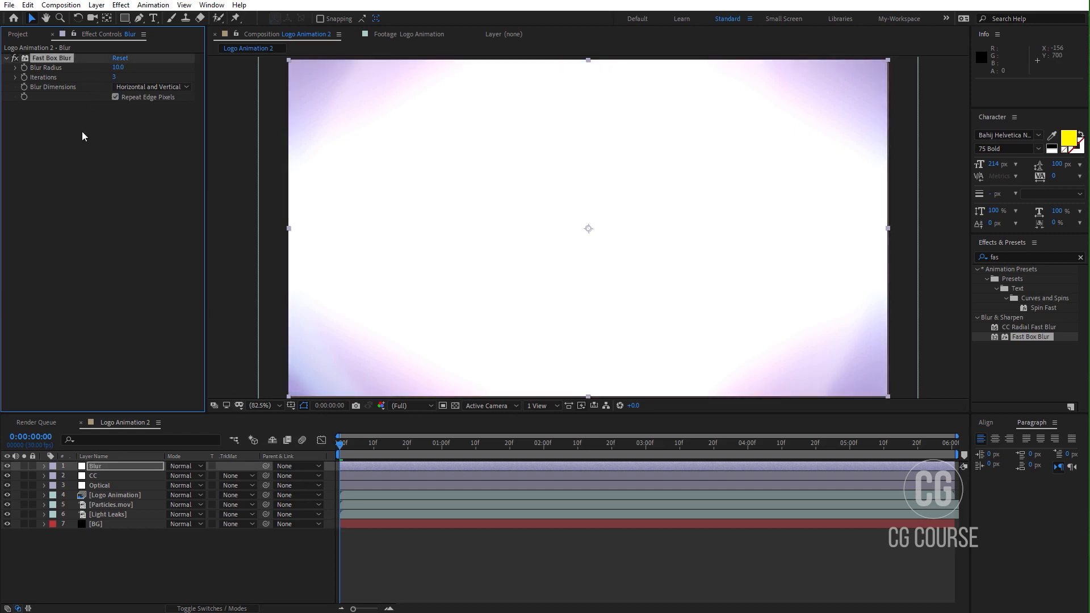
Step: Keyframe the Blur Radius from 10 at 0:00:00:00 to 0 at 0:00:00:15
{"action": "left_click", "coordinate": [124, 465]}
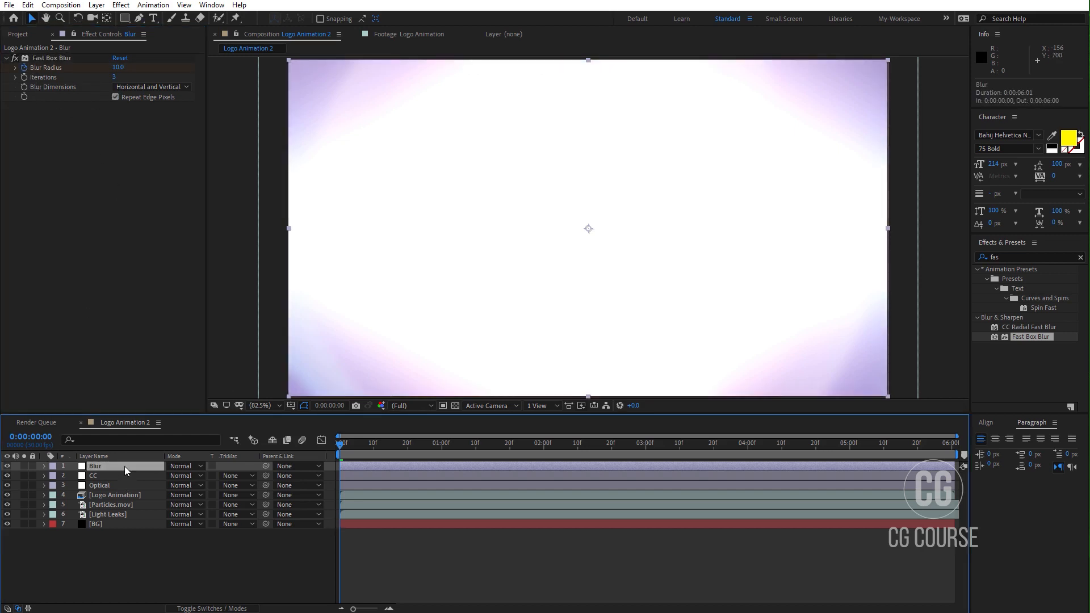
{"action": "key", "text": "u"}
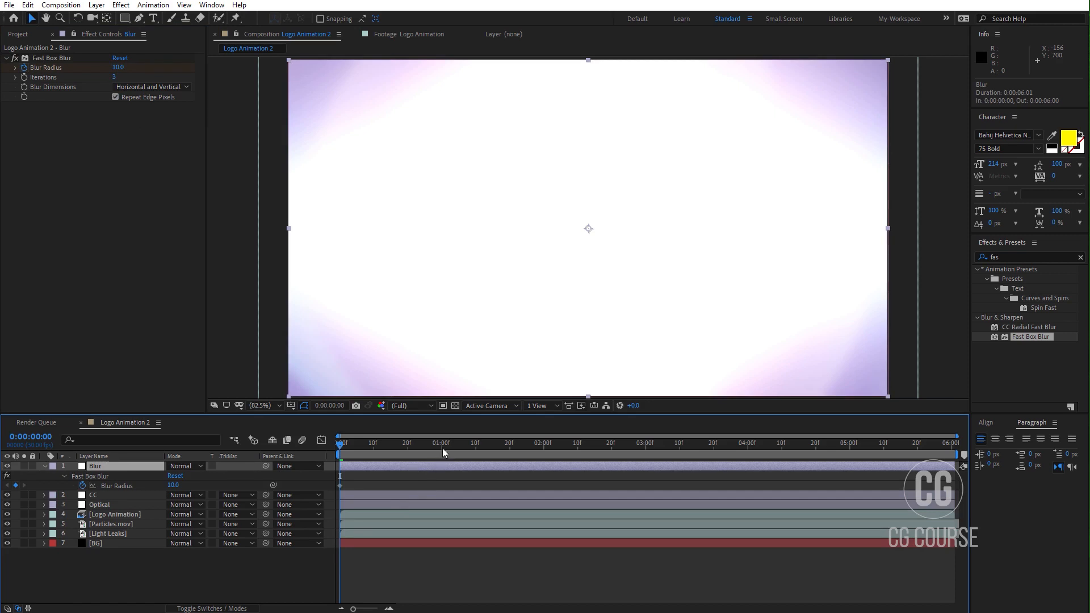
{"action": "left_click", "coordinate": [387, 448]}
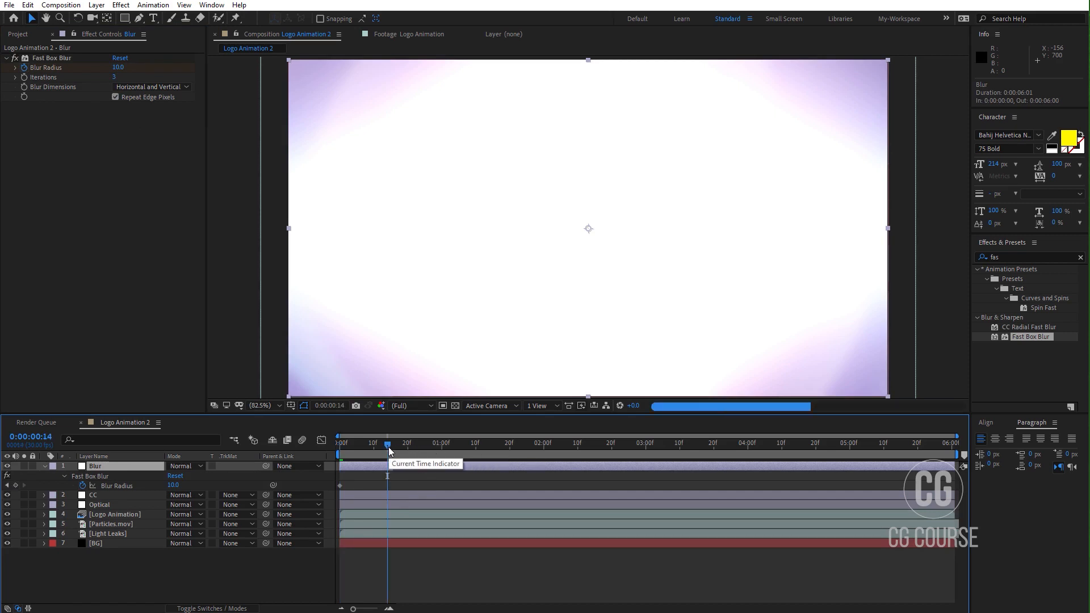
{"action": "left_click", "coordinate": [389, 448]}
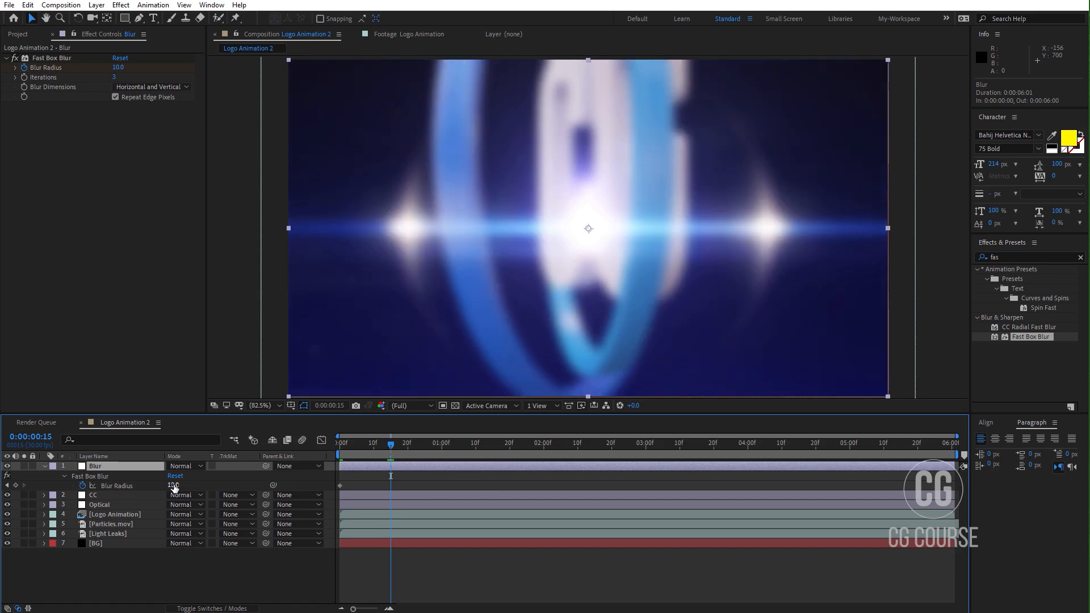
{"action": "left_click_drag", "start_coordinate": [173, 487], "coordinate": [122, 489]}
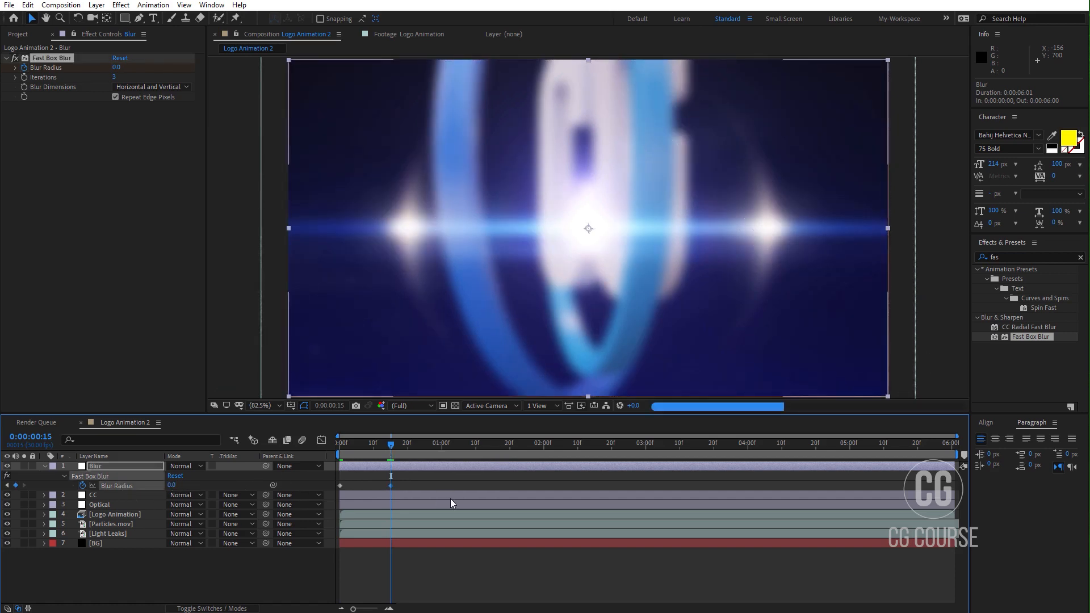
Step: Apply Easy Ease to both Blur Radius keyframes
{"action": "right_click", "coordinate": [339, 486]}
{"action": "mouse_move", "coordinate": [431, 480]}
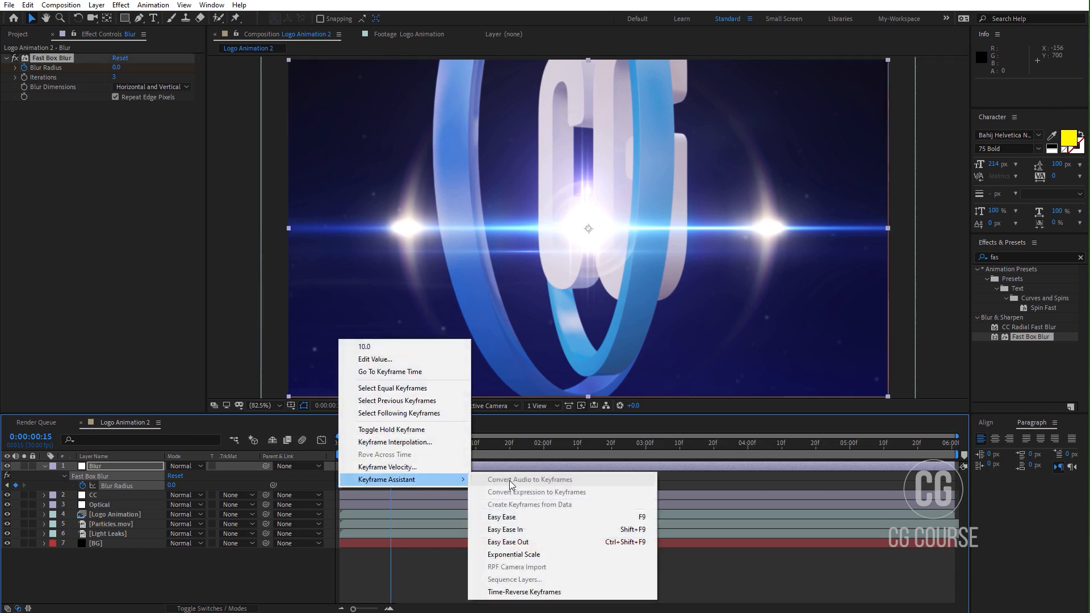
{"action": "left_click", "coordinate": [510, 517]}
Step: Pull the end keyframe's influence to the start in the Blur Radius speed graph, and preview the animation
{"action": "left_click", "coordinate": [321, 441]}
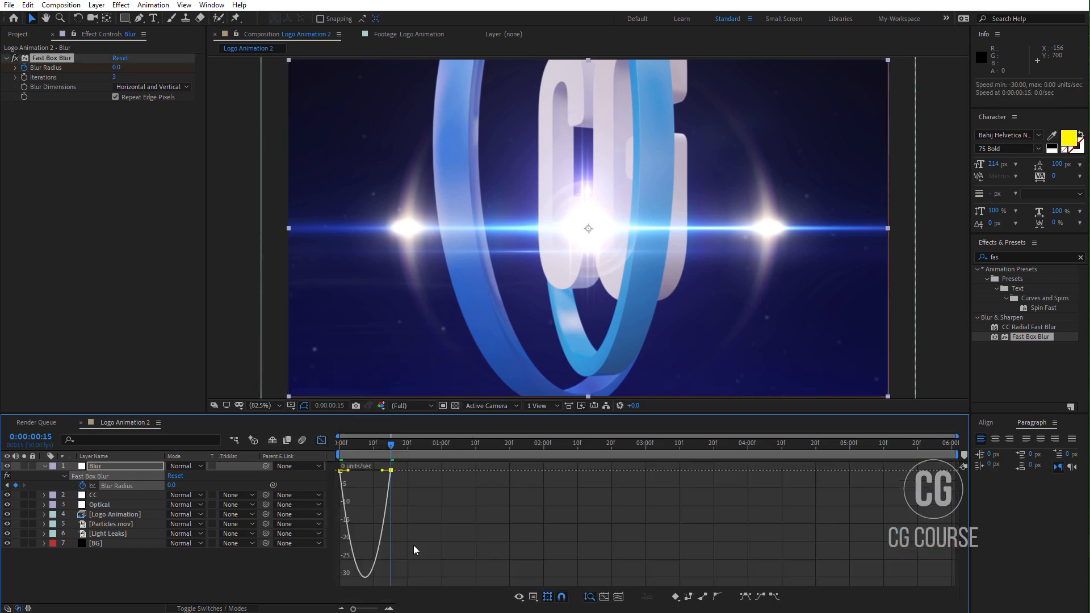
{"action": "left_click_drag", "start_coordinate": [380, 471], "coordinate": [315, 463]}
{"action": "left_click", "coordinate": [322, 441]}
{"action": "key", "text": "space"}
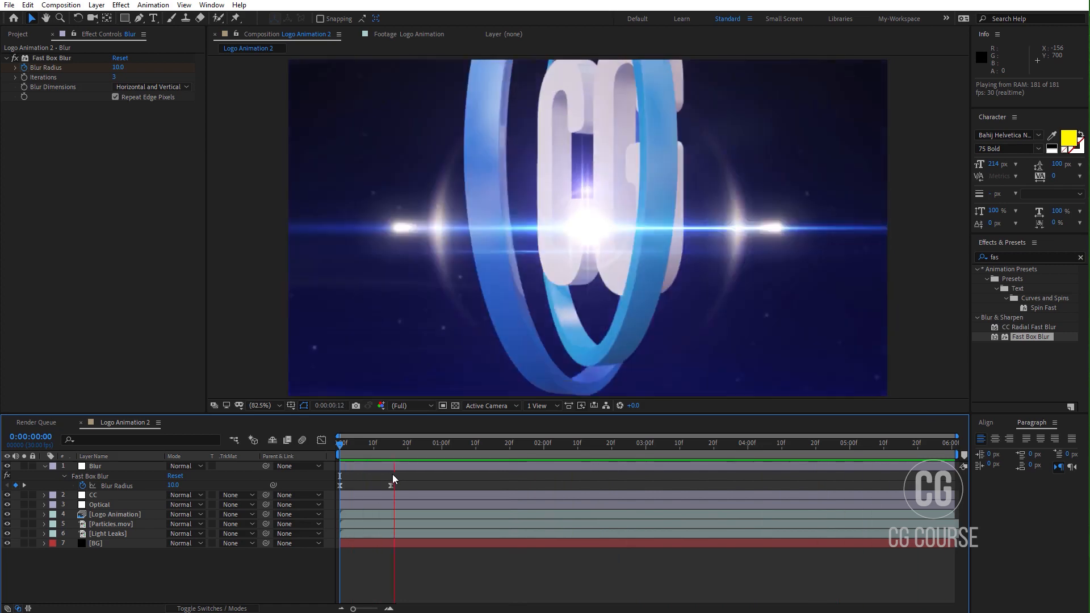
{"action": "key", "text": "space"}
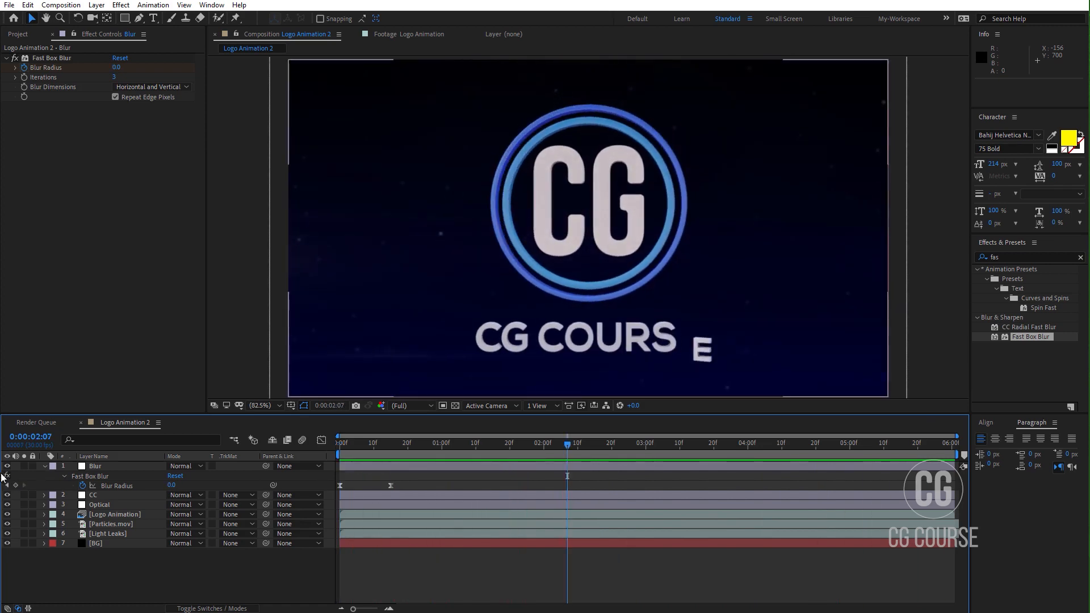
{"action": "left_click", "coordinate": [46, 467]}
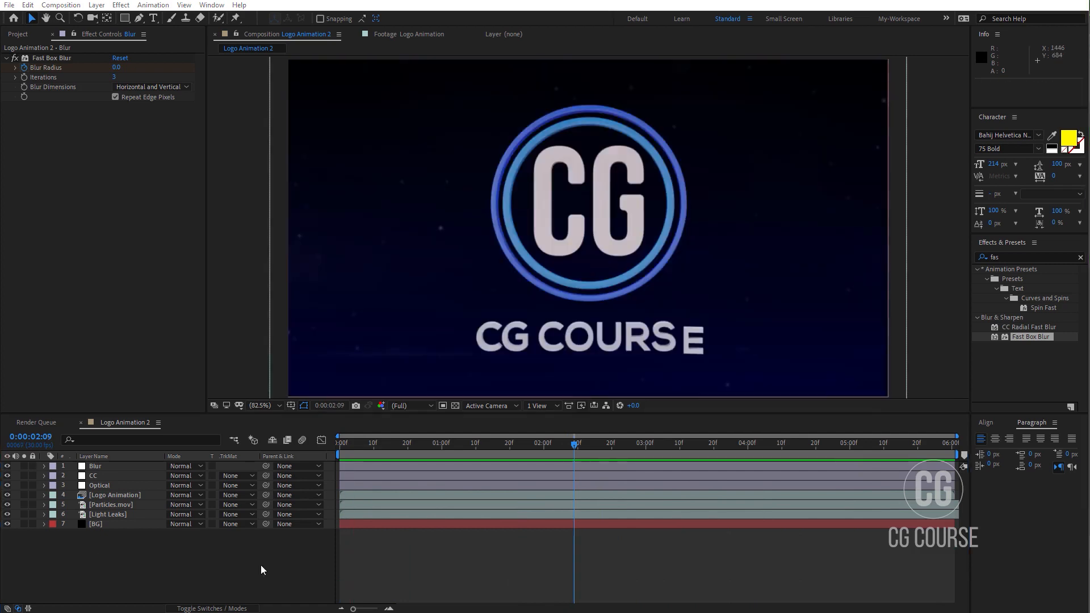
Step: Create a black 1280 by 720 px solid named Grid and place it between the Light Leaks and BG layers
{"action": "right_click", "coordinate": [261, 564]}
{"action": "mouse_move", "coordinate": [363, 441]}
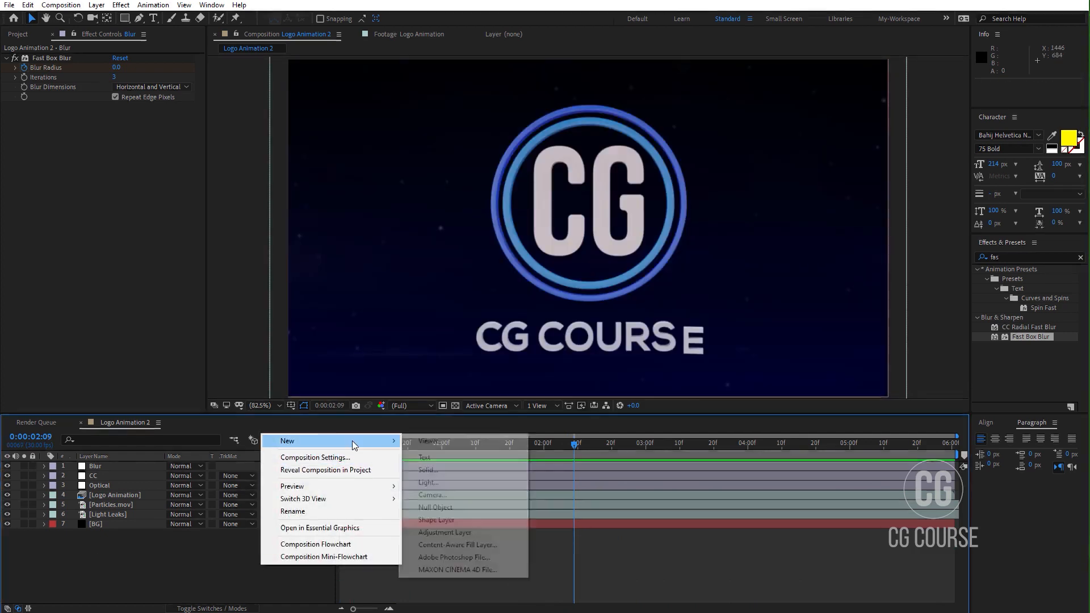
{"action": "left_click", "coordinate": [452, 469]}
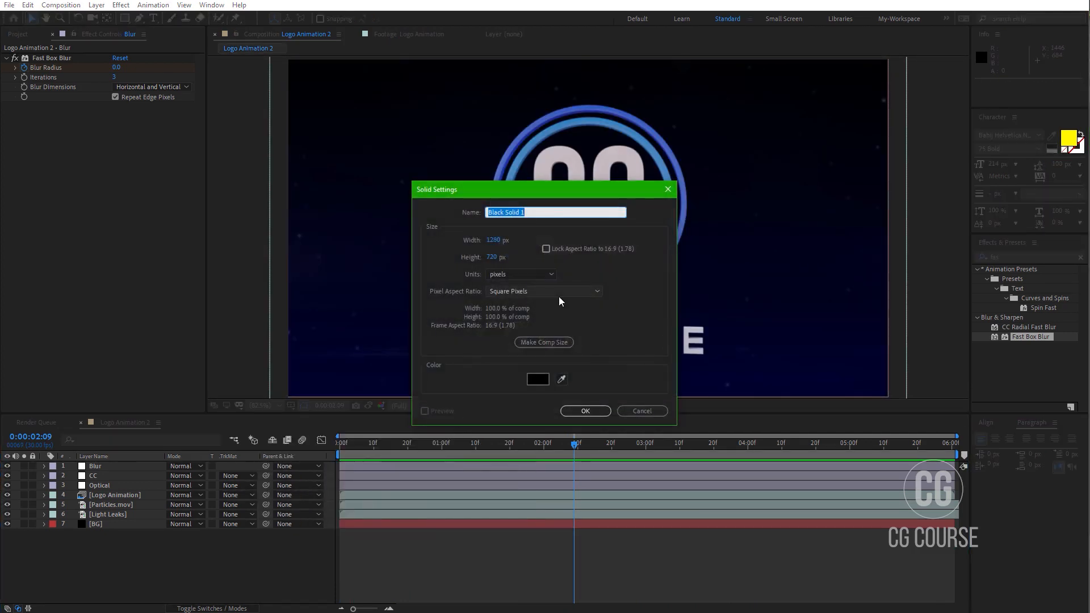
{"action": "type", "text": "Grid"}
{"action": "key", "text": "Return"}
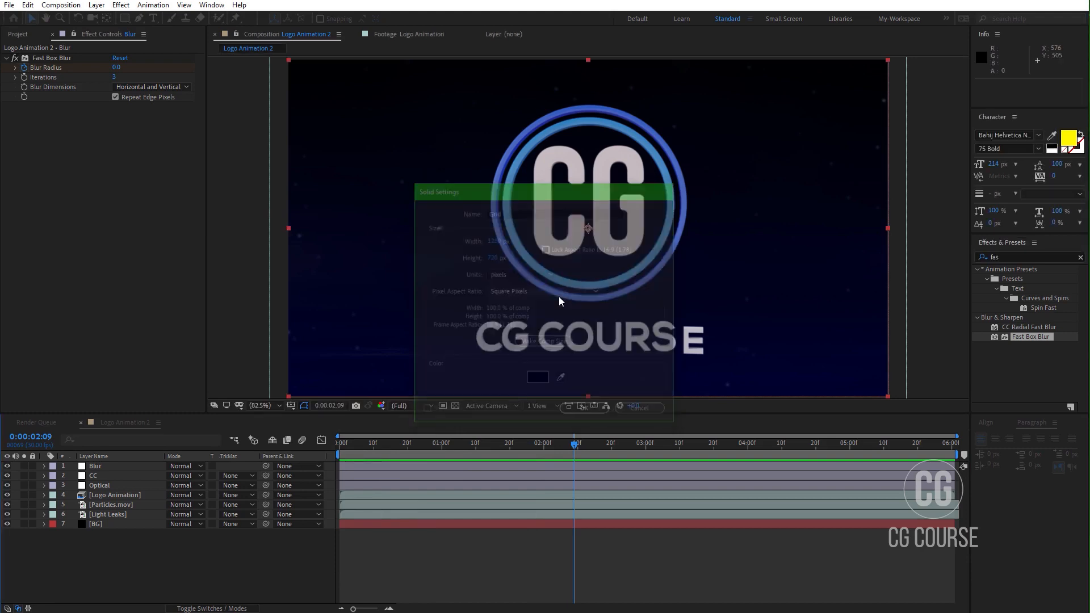
{"action": "left_click_drag", "start_coordinate": [121, 468], "coordinate": [121, 528]}
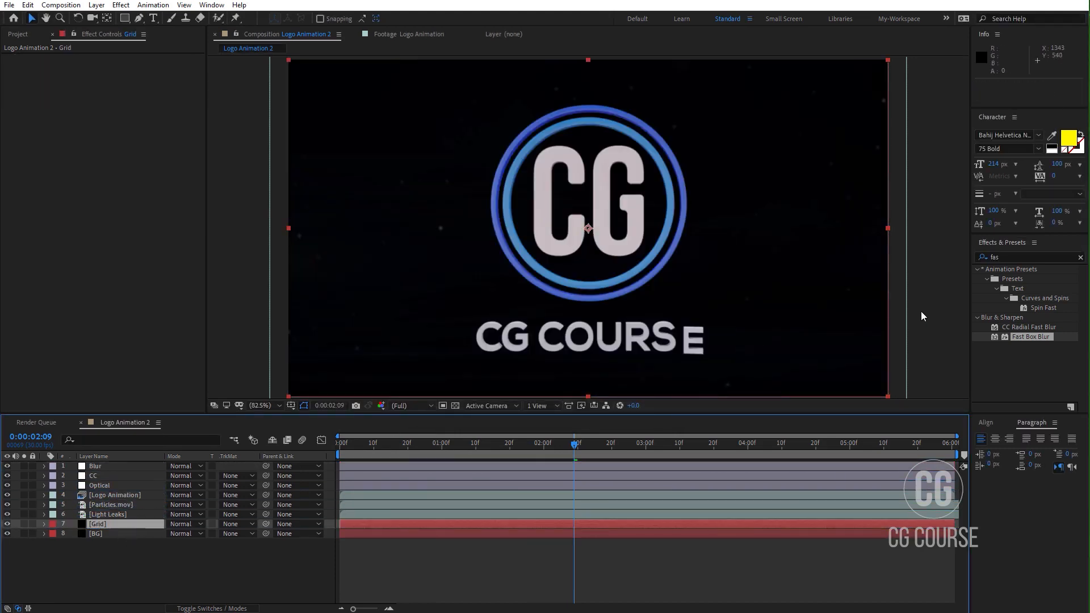
Step: Apply the Generate Grid effect to the Grid layer
{"action": "left_click", "coordinate": [1080, 258]}
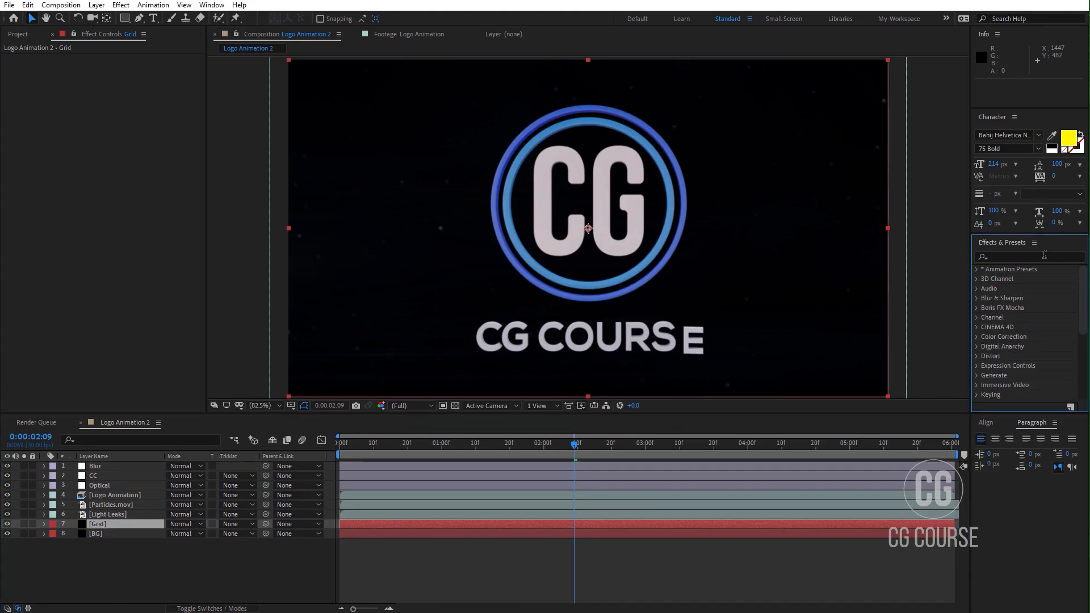
{"action": "type", "text": "grid"}
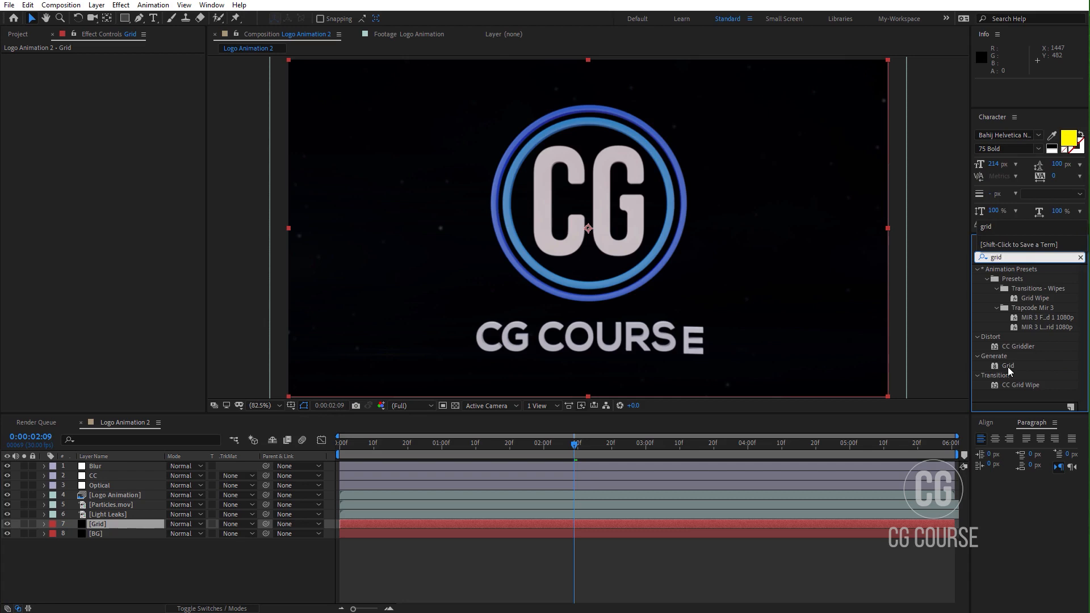
{"action": "left_click_drag", "start_coordinate": [1007, 367], "coordinate": [142, 523]}
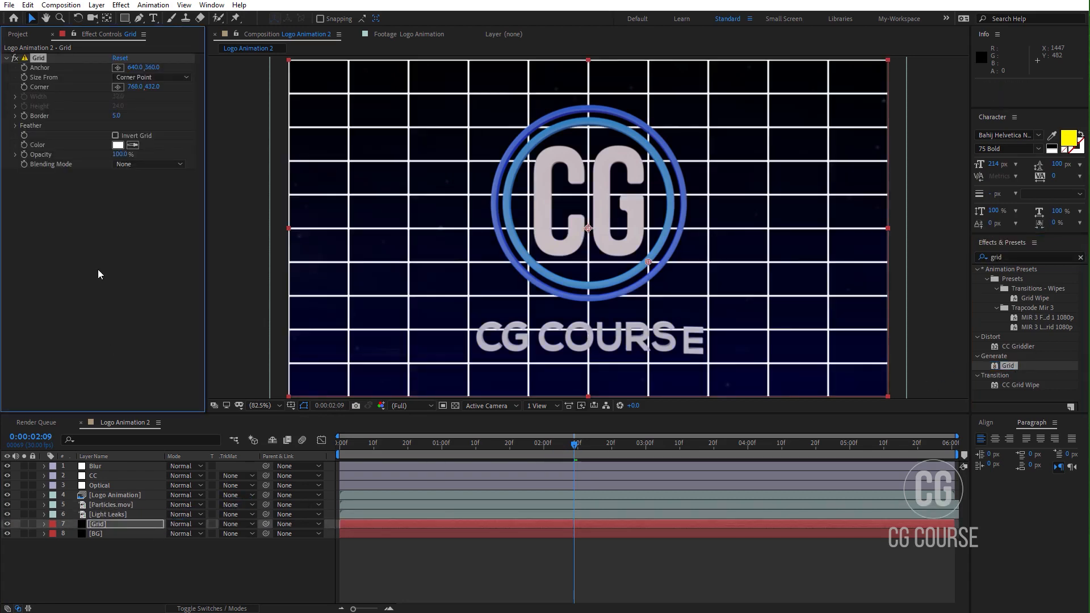
Step: Set the Grid effect's border to 1 and its Size From option to Width & Height Sliders
{"action": "left_click", "coordinate": [116, 115]}
{"action": "type", "text": "1"}
{"action": "key", "text": "Return"}
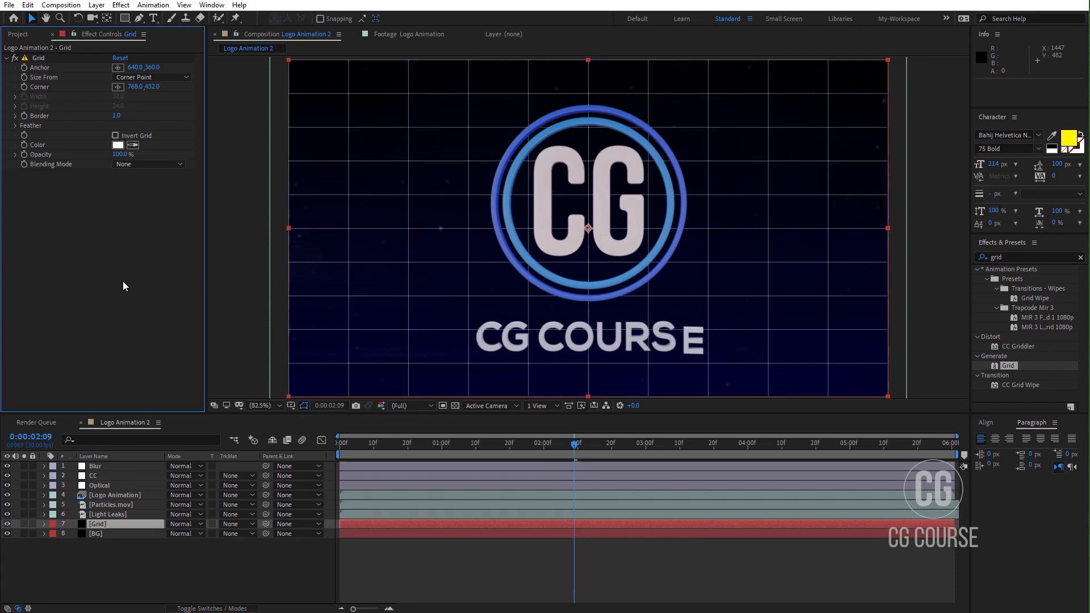
{"action": "left_click", "coordinate": [132, 77]}
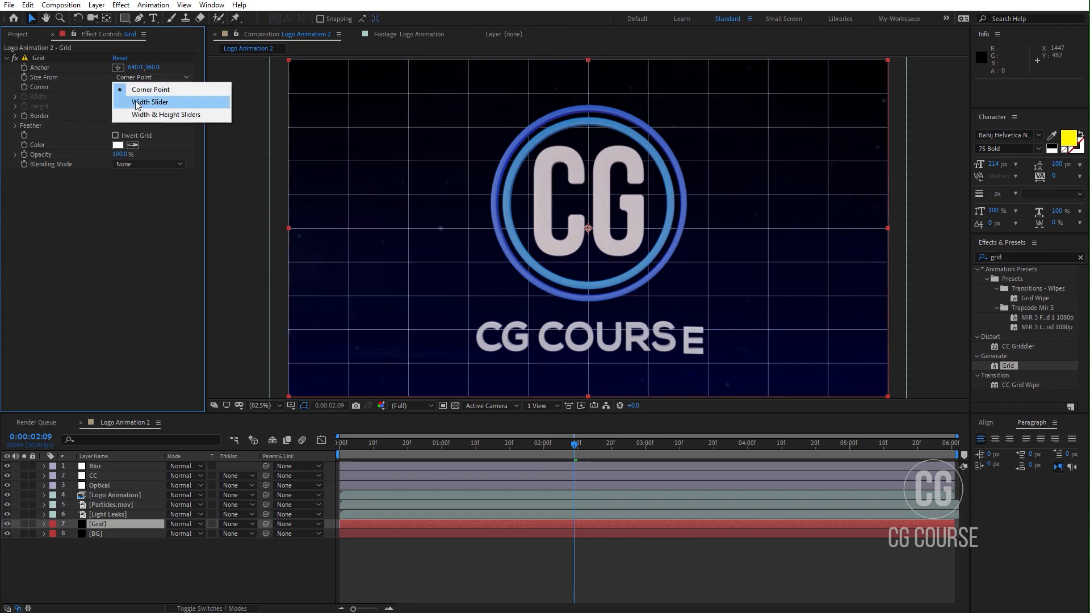
{"action": "left_click", "coordinate": [136, 102]}
{"action": "left_click", "coordinate": [149, 77]}
{"action": "left_click", "coordinate": [150, 116]}
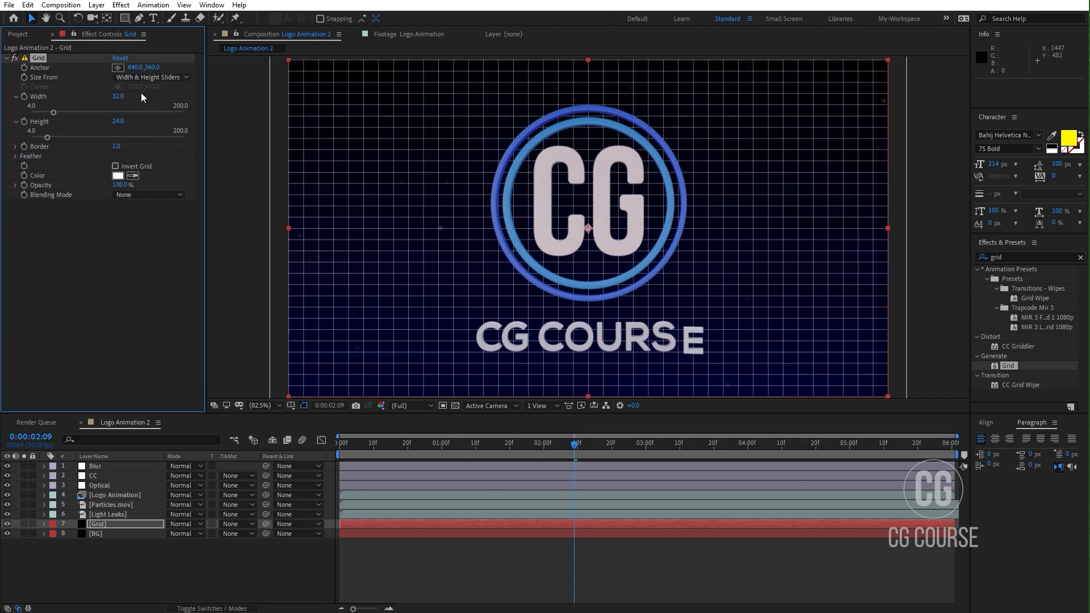
Step: Set both the width and the height of the grid cells to 80
{"action": "left_click_drag", "start_coordinate": [56, 114], "coordinate": [91, 114]}
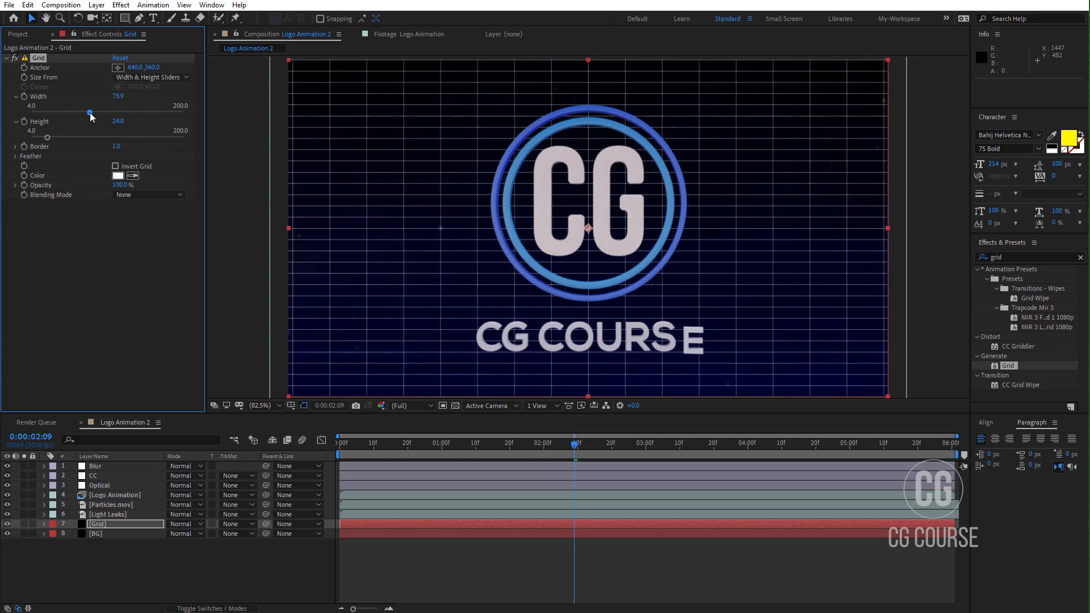
{"action": "left_click", "coordinate": [118, 97]}
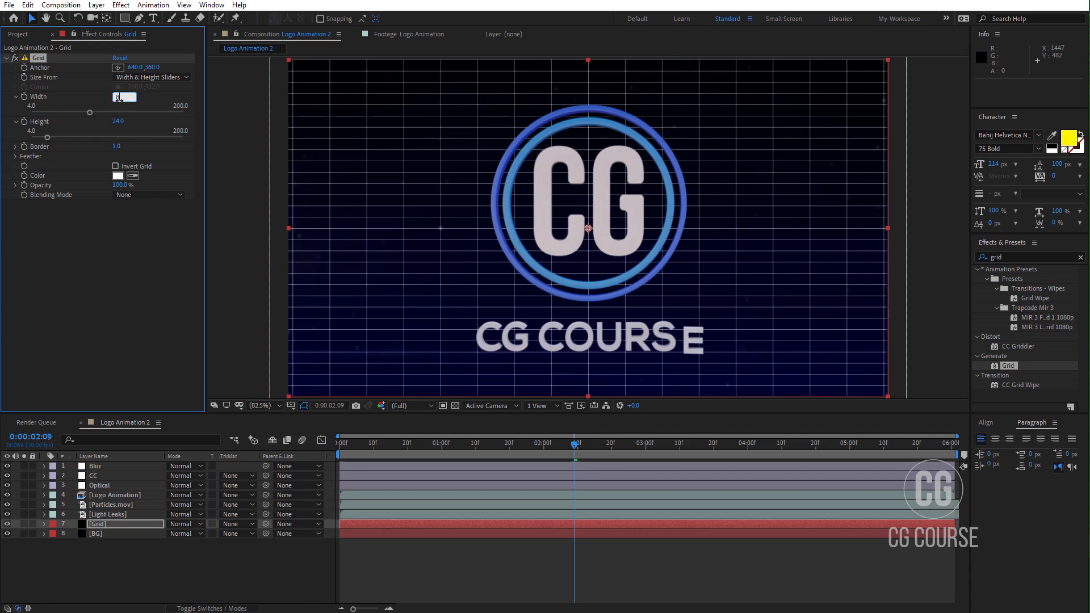
{"action": "left_click", "coordinate": [117, 233]}
{"action": "left_click", "coordinate": [116, 122]}
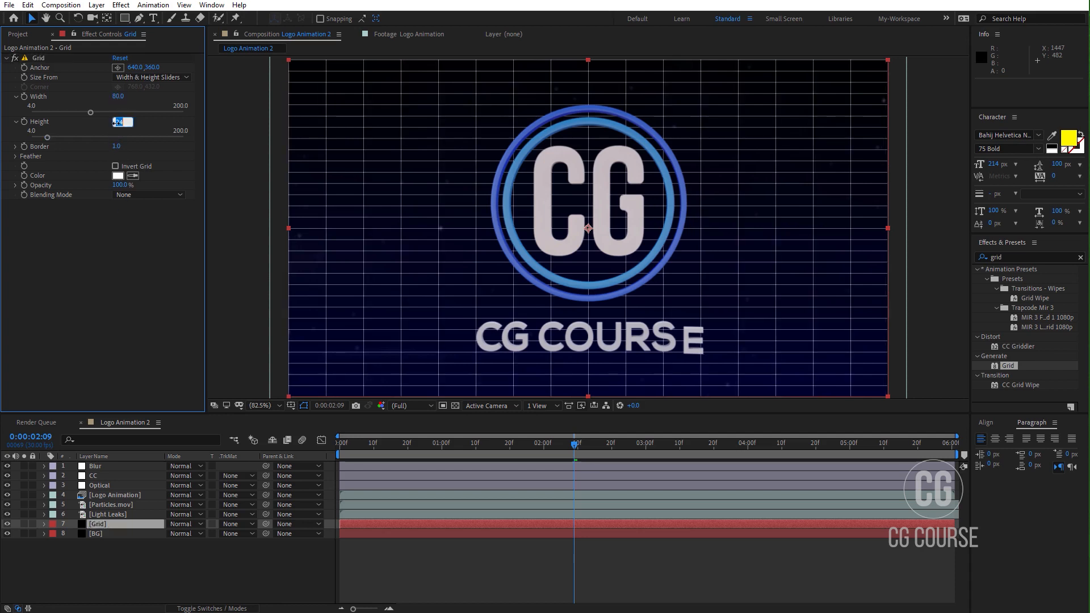
{"action": "type", "text": "80"}
{"action": "left_click", "coordinate": [123, 242]}
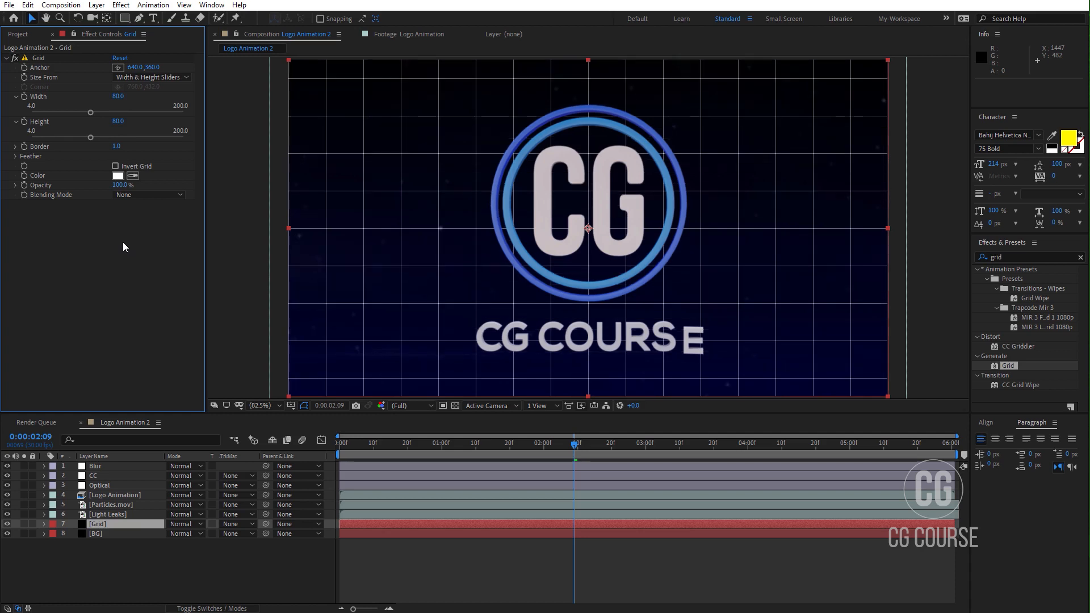
Step: Try adding a full-frame elliptical mask directly to the Grid layer with the Ellipse tool, and undo it
{"action": "left_click", "coordinate": [125, 18]}
{"action": "left_click", "coordinate": [147, 46]}
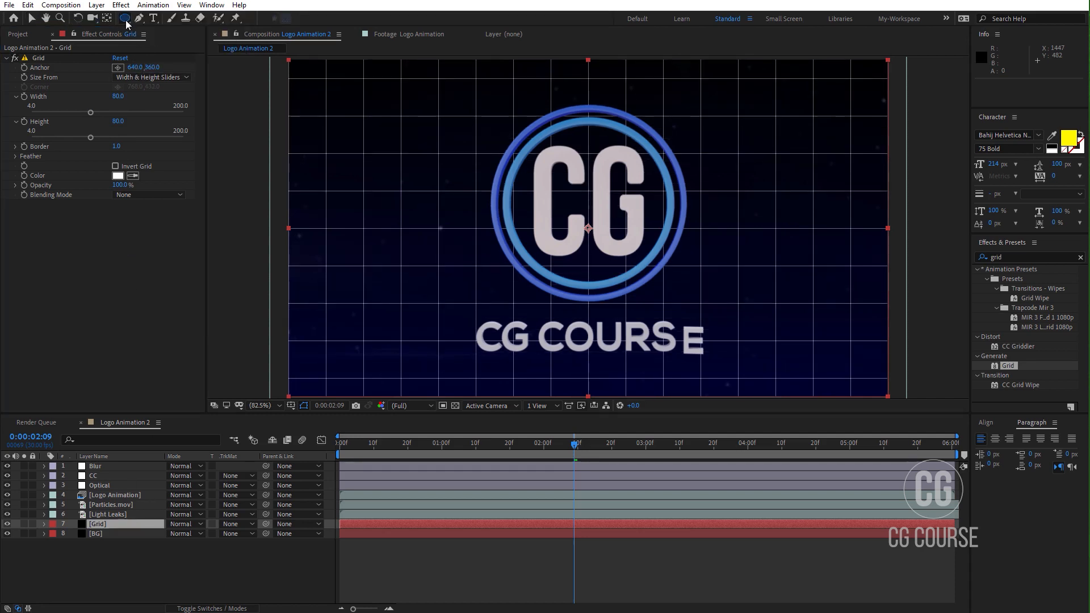
{"action": "double_click", "coordinate": [125, 18]}
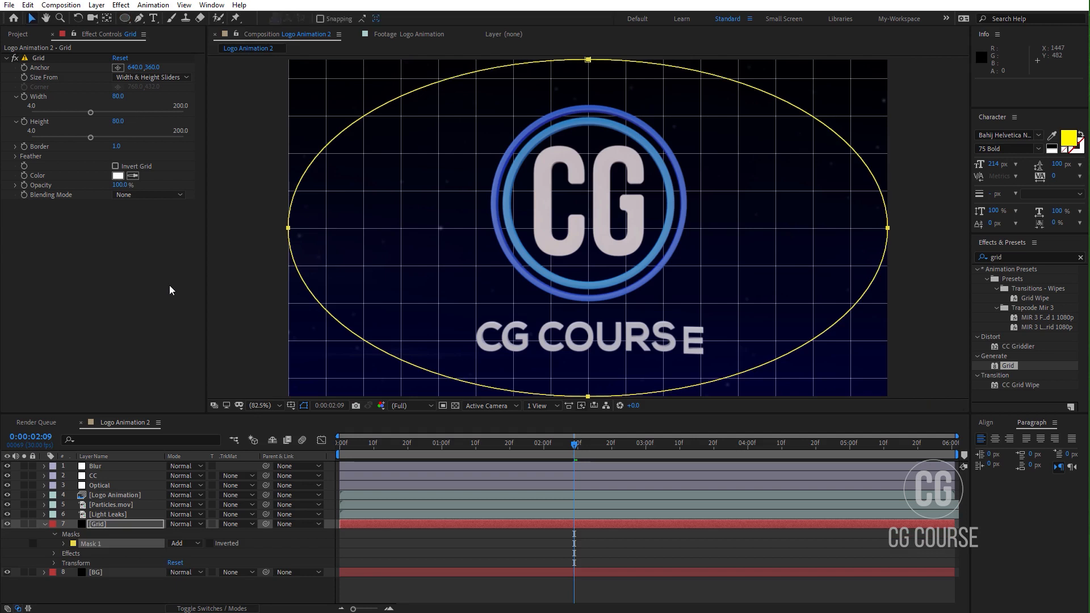
{"action": "left_click", "coordinate": [159, 603]}
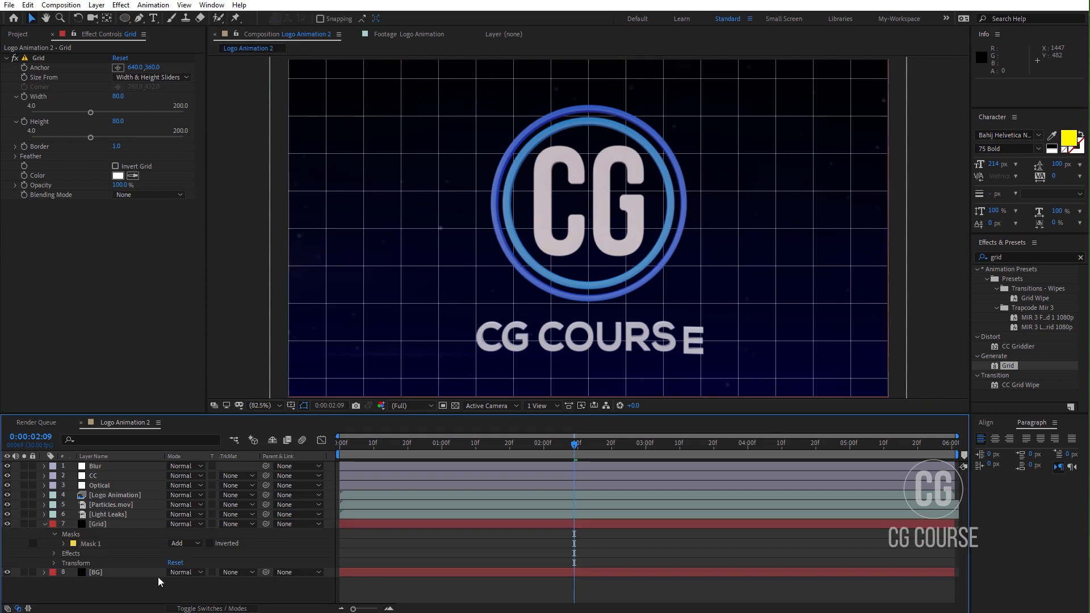
{"action": "key", "text": "ctrl+z"}
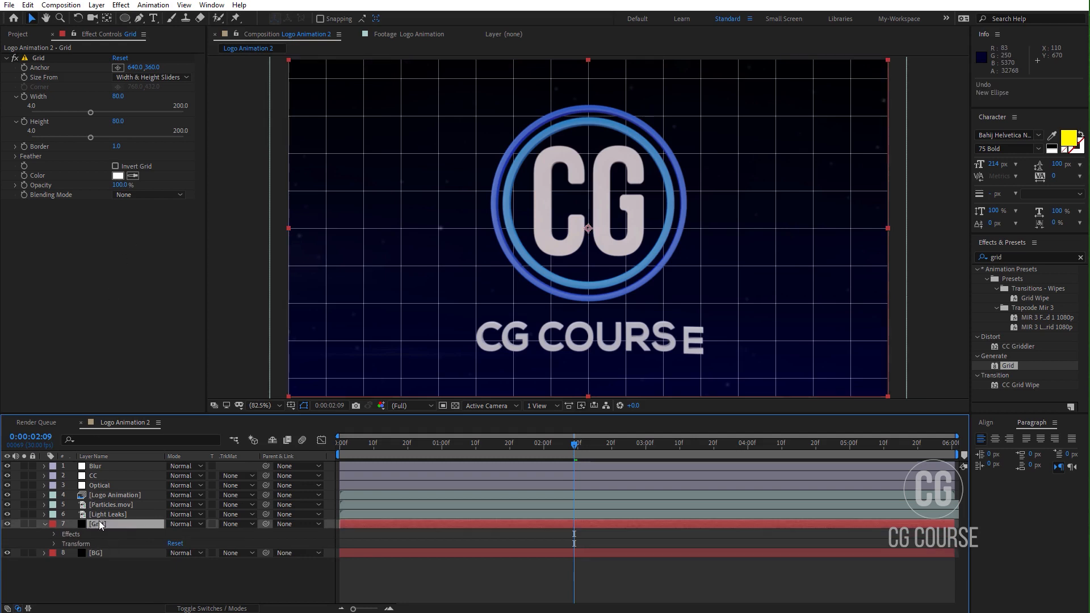
Step: Pre-compose the Grid layer as Grid Comp 1, moving all attributes into the new composition
{"action": "right_click", "coordinate": [98, 525]}
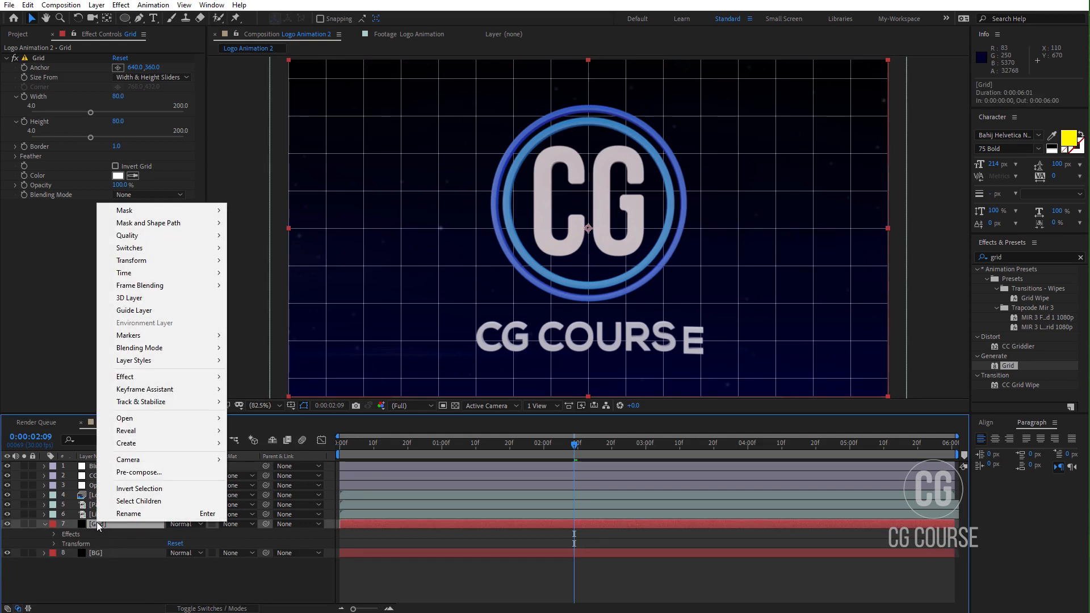
{"action": "left_click", "coordinate": [167, 472]}
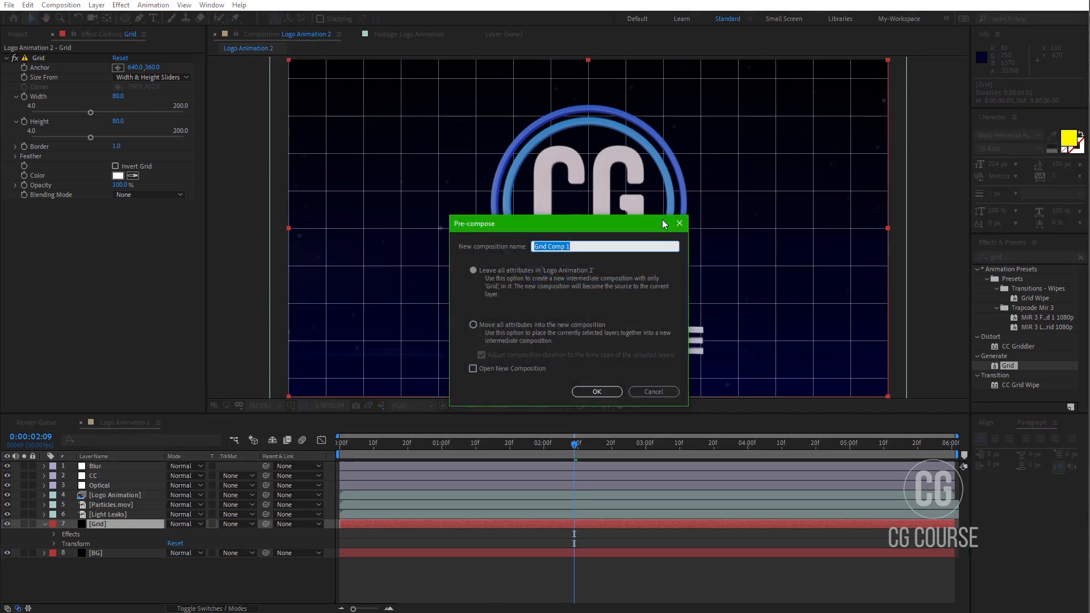
{"action": "left_click", "coordinate": [473, 325]}
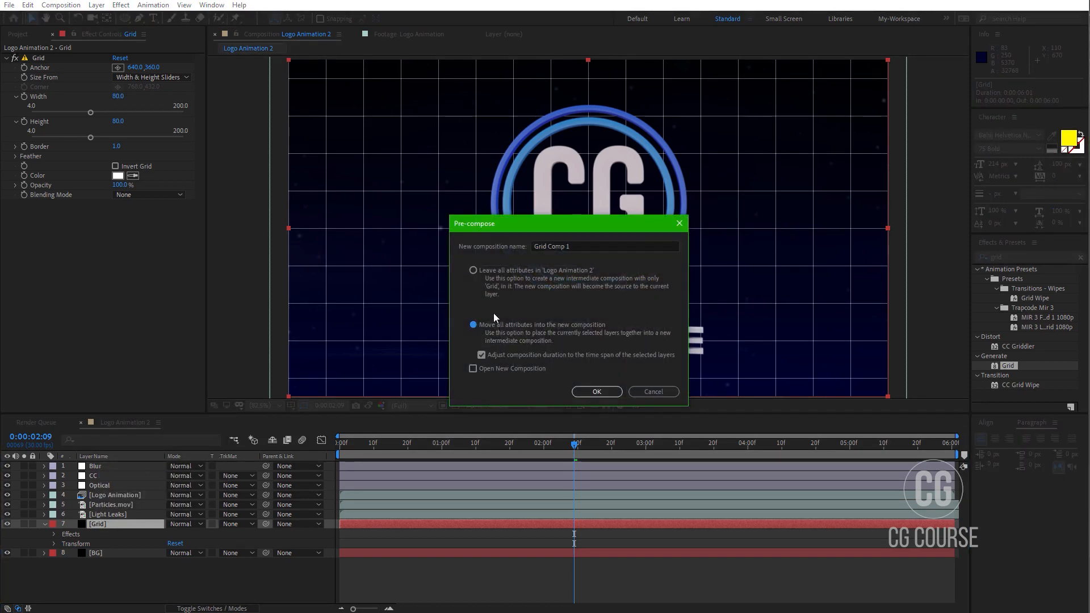
{"action": "left_click", "coordinate": [596, 392]}
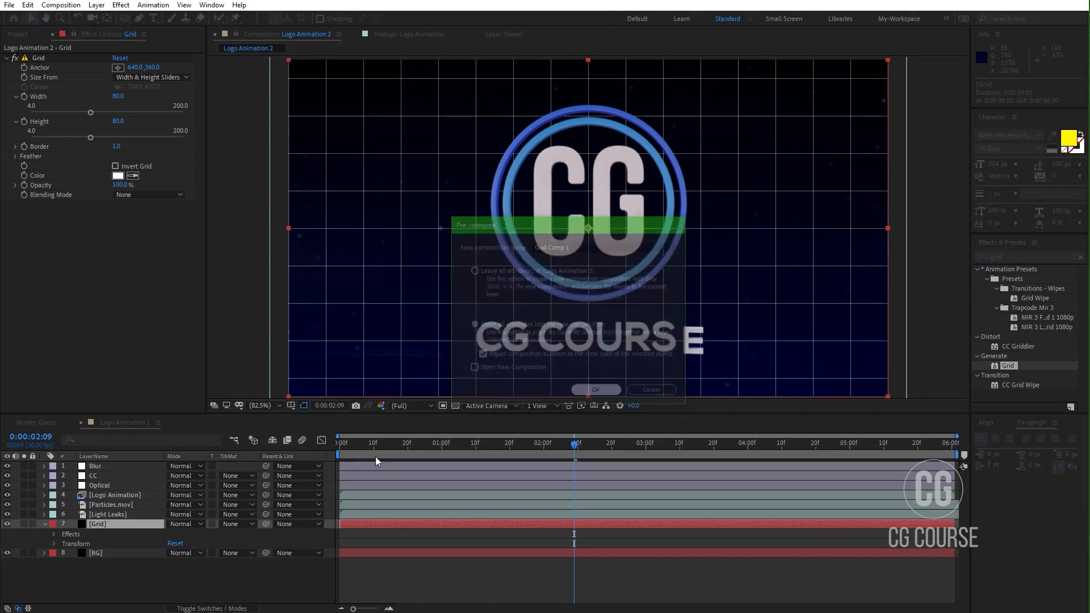
Step: Add a full-frame elliptical mask to the Grid Comp 1 layer and feather it by about 142 pixels
{"action": "double_click", "coordinate": [125, 18]}
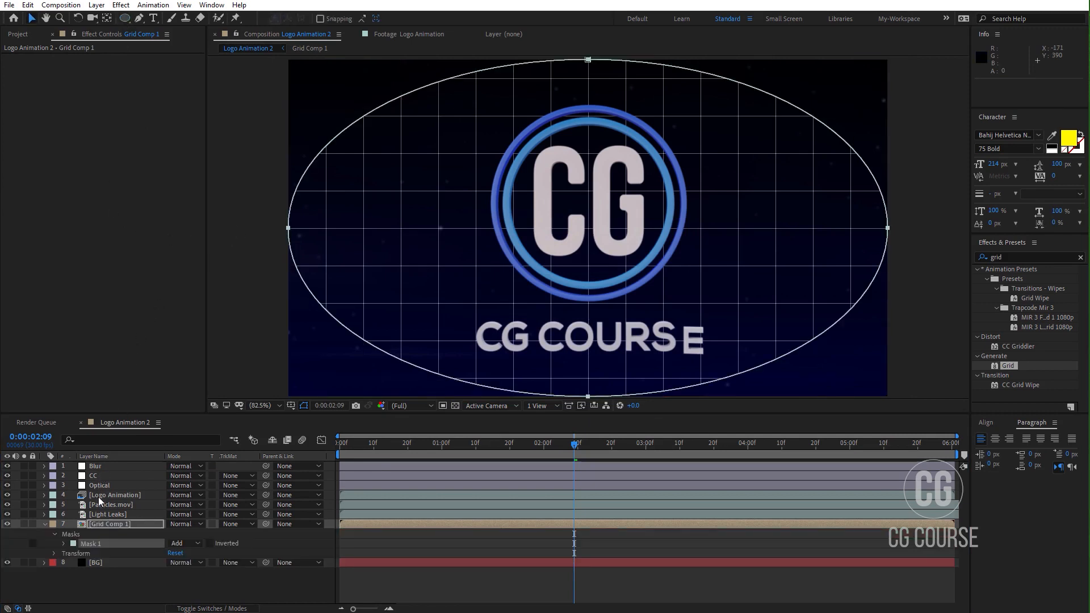
{"action": "left_click", "coordinate": [126, 552]}
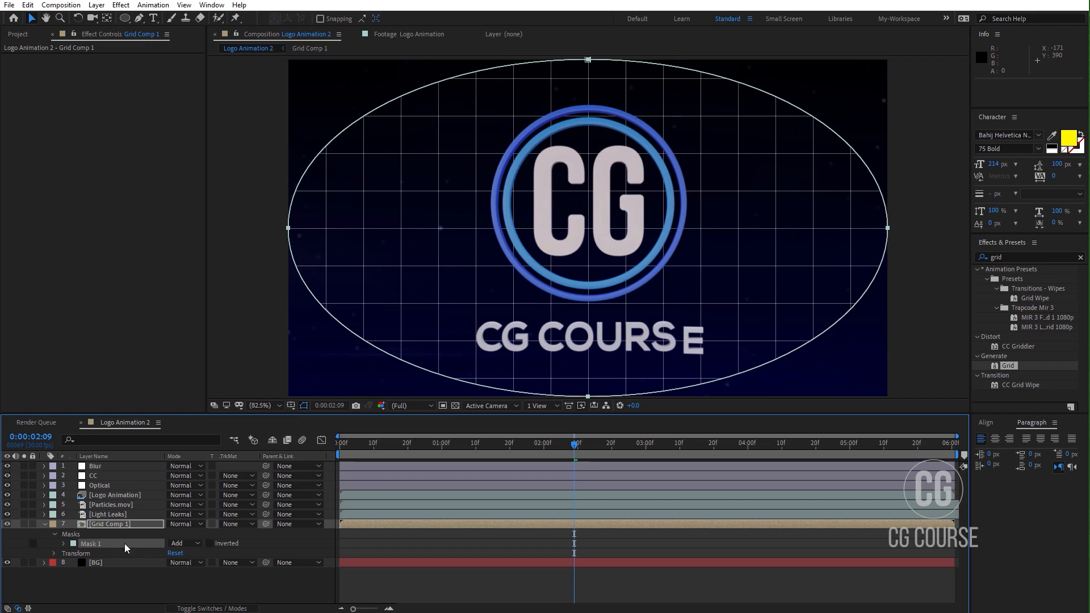
{"action": "left_click", "coordinate": [123, 525]}
{"action": "key", "text": "f"}
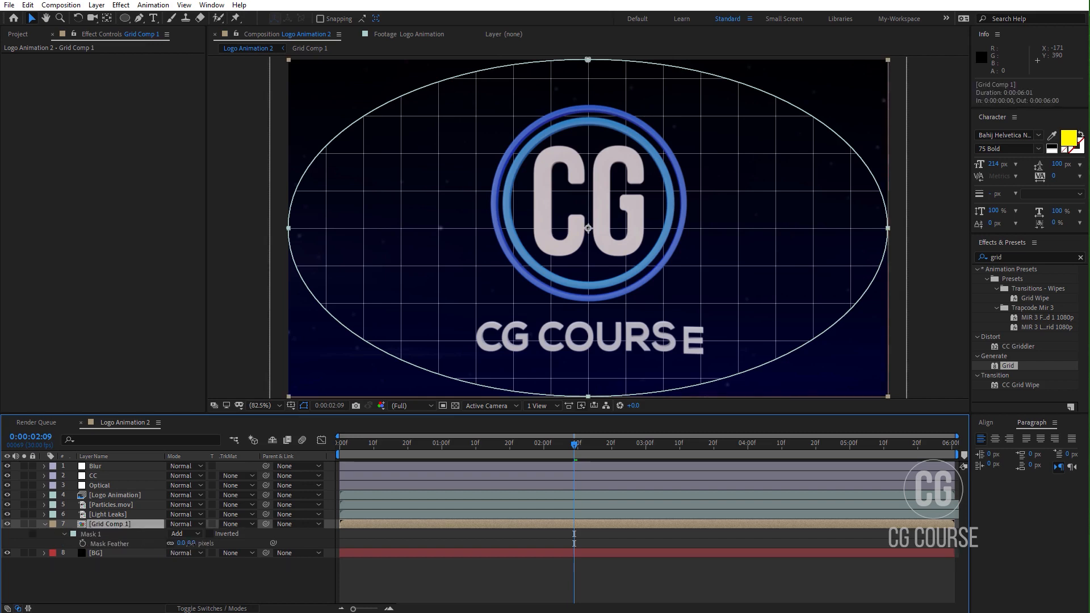
{"action": "left_click_drag", "start_coordinate": [190, 543], "coordinate": [258, 543]}
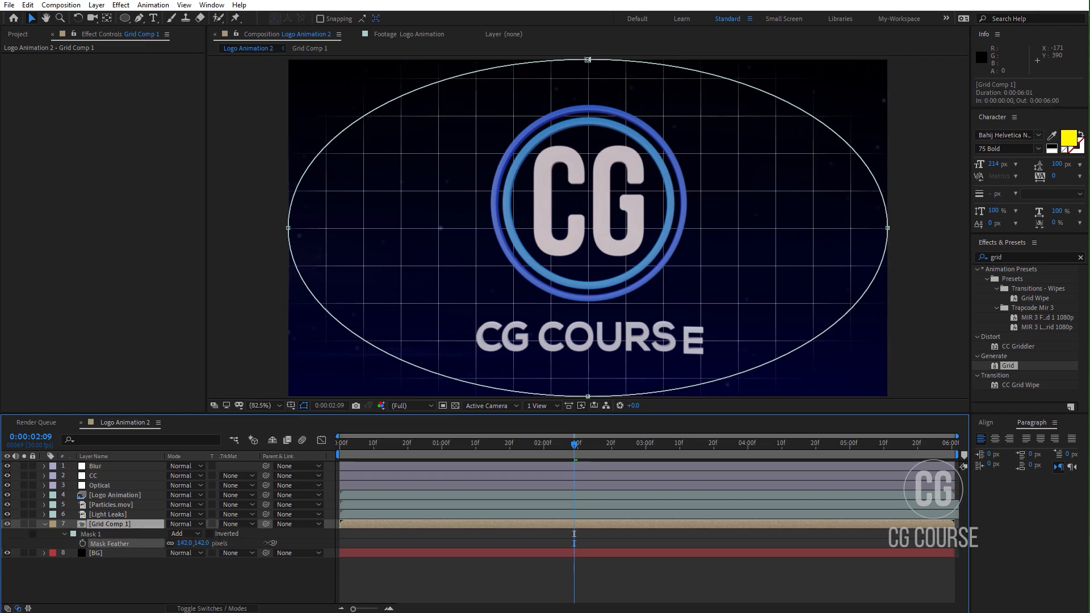
Step: Try 15% and 5% opacity on the Grid Comp 1 layer, and settle on 10%
{"action": "left_click", "coordinate": [127, 523]}
{"action": "key", "text": "t"}
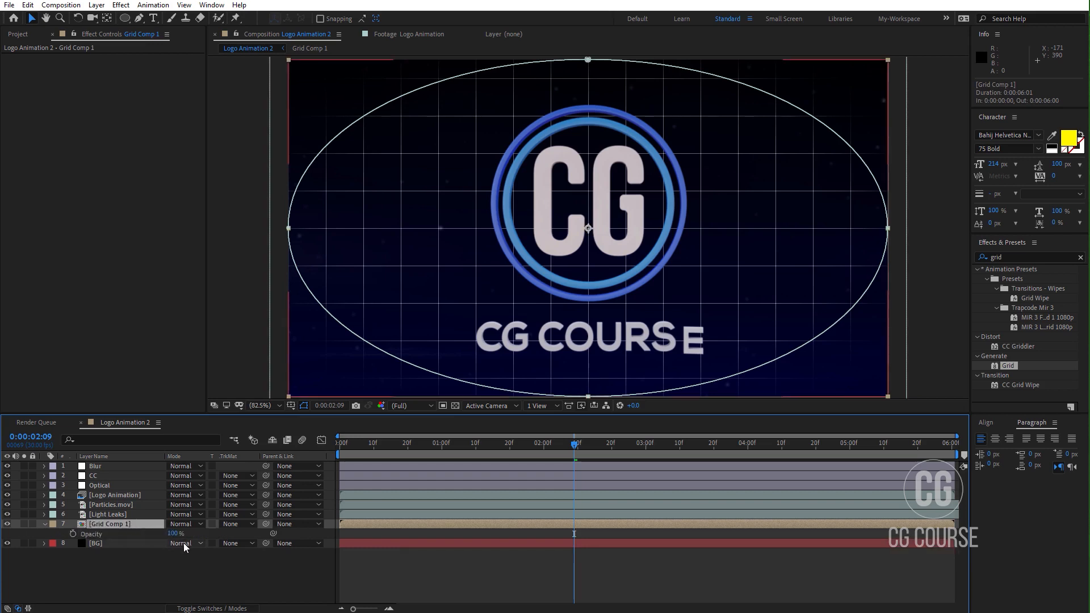
{"action": "left_click", "coordinate": [174, 533]}
{"action": "type", "text": "15"}
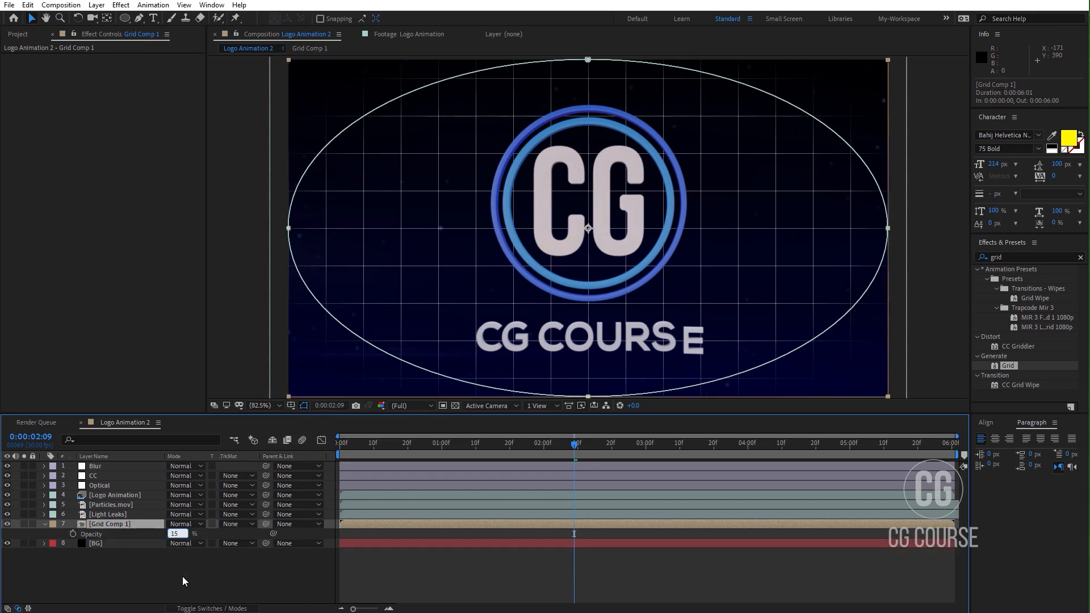
{"action": "left_click", "coordinate": [182, 576]}
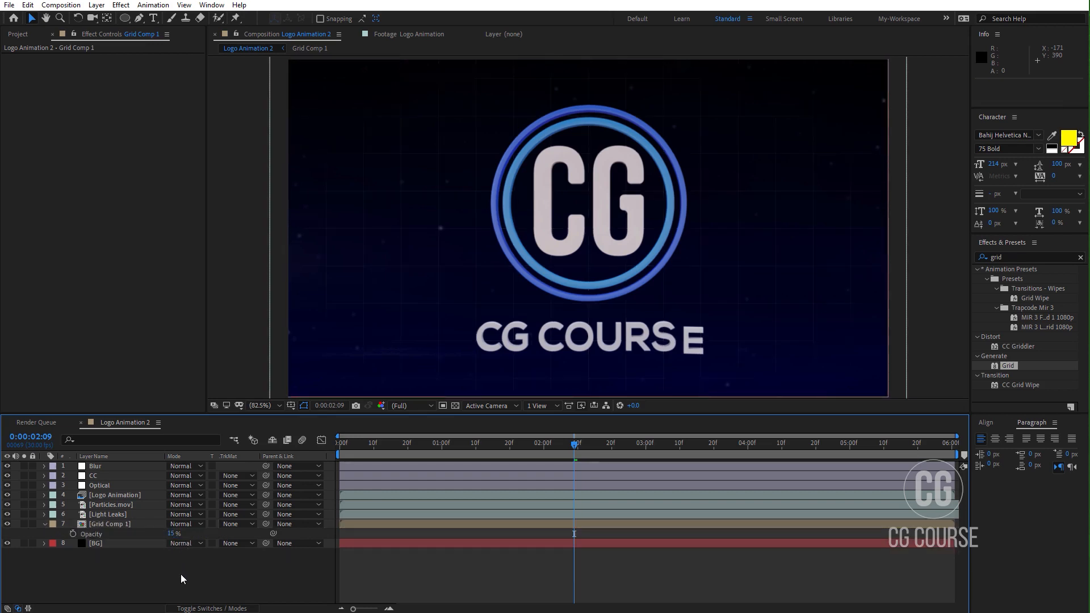
{"action": "left_click", "coordinate": [171, 533]}
{"action": "type", "text": "5"}
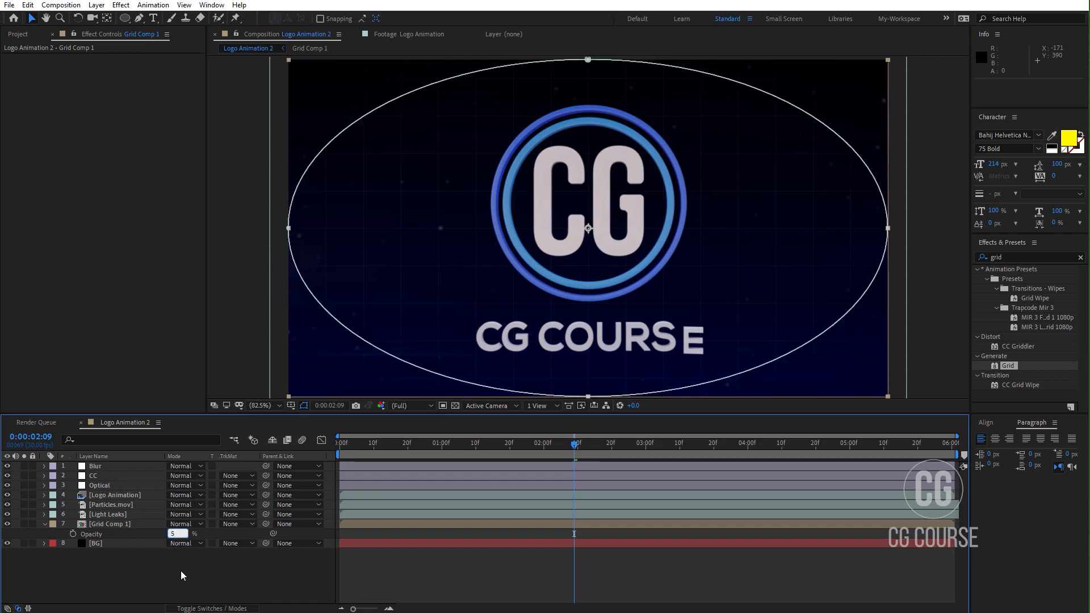
{"action": "left_click", "coordinate": [181, 571]}
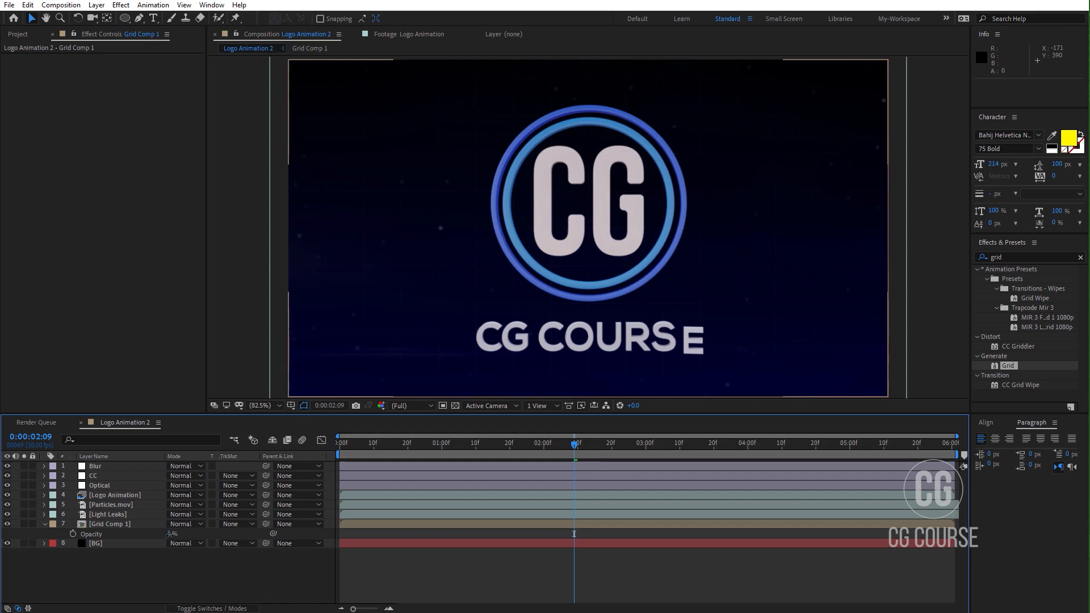
{"action": "left_click", "coordinate": [171, 534]}
{"action": "type", "text": "10"}
{"action": "left_click", "coordinate": [185, 578]}
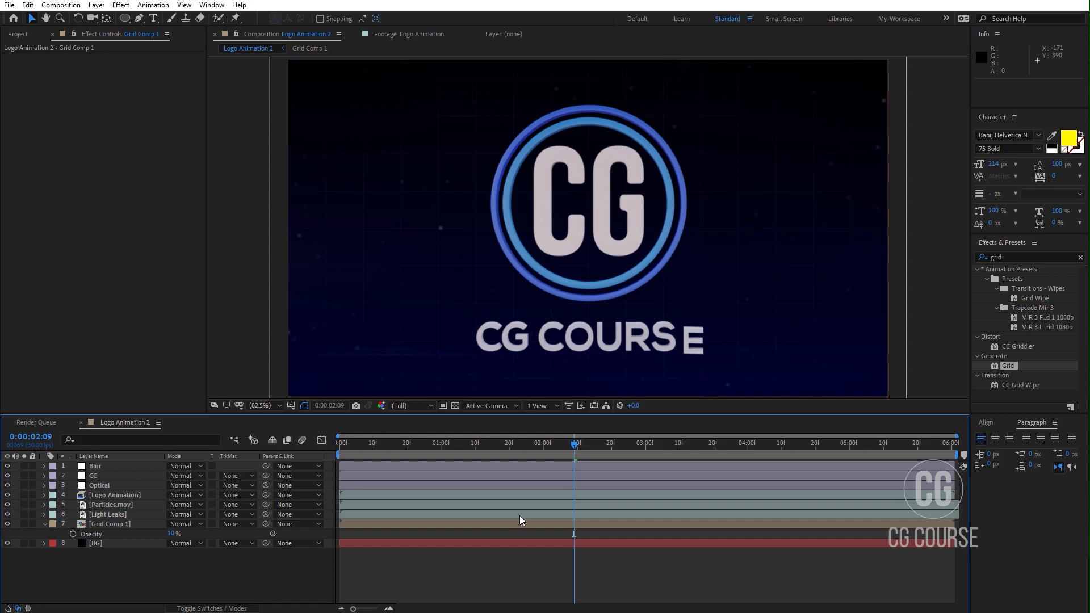
Step: Set the Grid Comp 1 layer's scale to 110% at 0:00:00:00 and add a Scale keyframe there
{"action": "left_click_drag", "start_coordinate": [512, 448], "coordinate": [331, 461]}
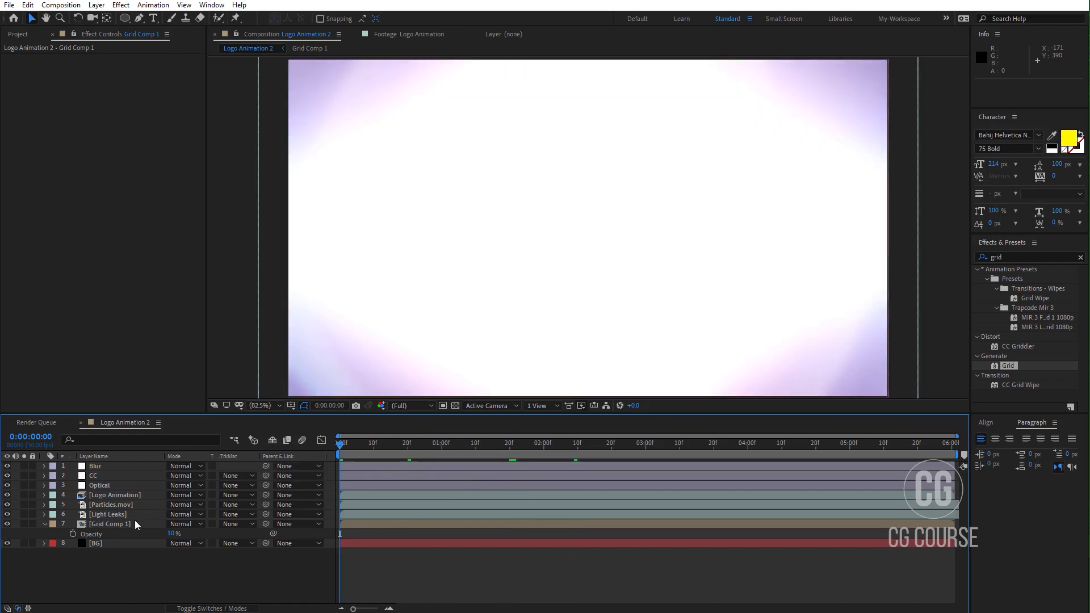
{"action": "left_click", "coordinate": [131, 522]}
{"action": "key", "text": "t"}
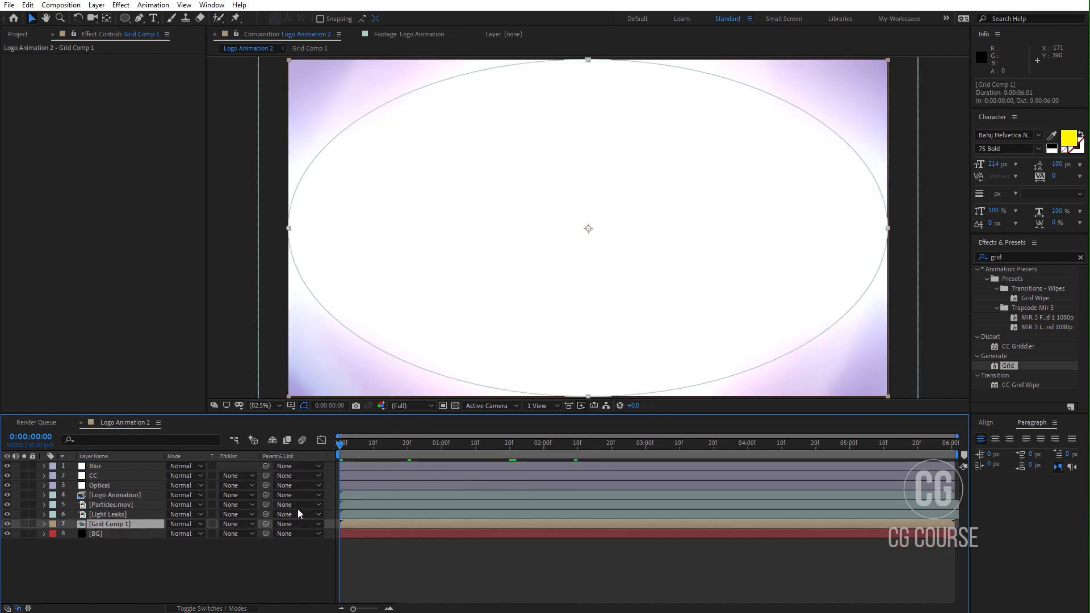
{"action": "key", "text": "s"}
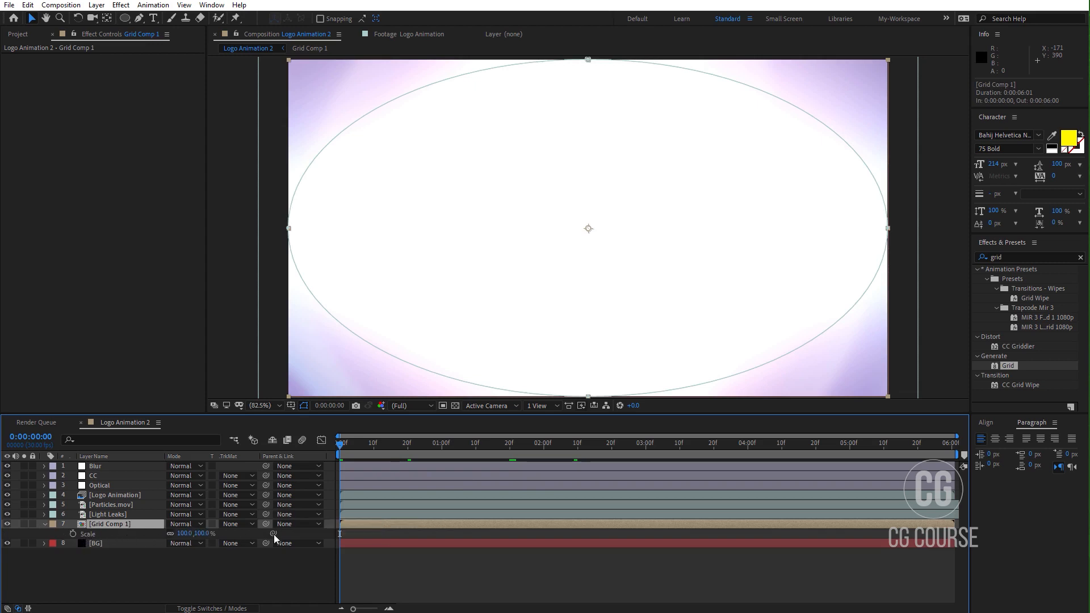
{"action": "left_click", "coordinate": [203, 533]}
{"action": "type", "text": "110"}
{"action": "key", "text": "Return"}
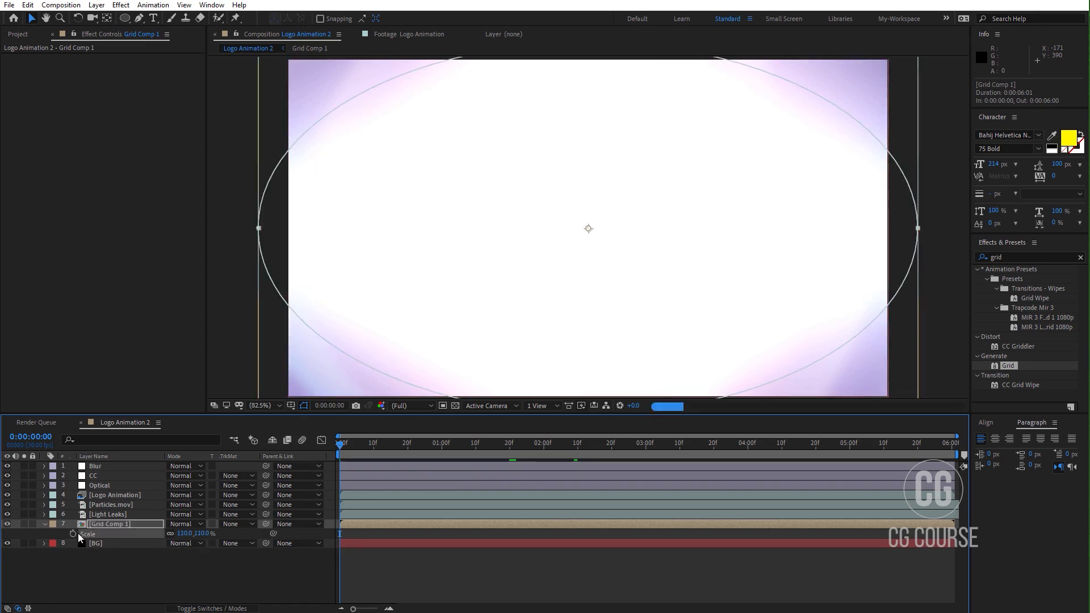
{"action": "left_click", "coordinate": [75, 534]}
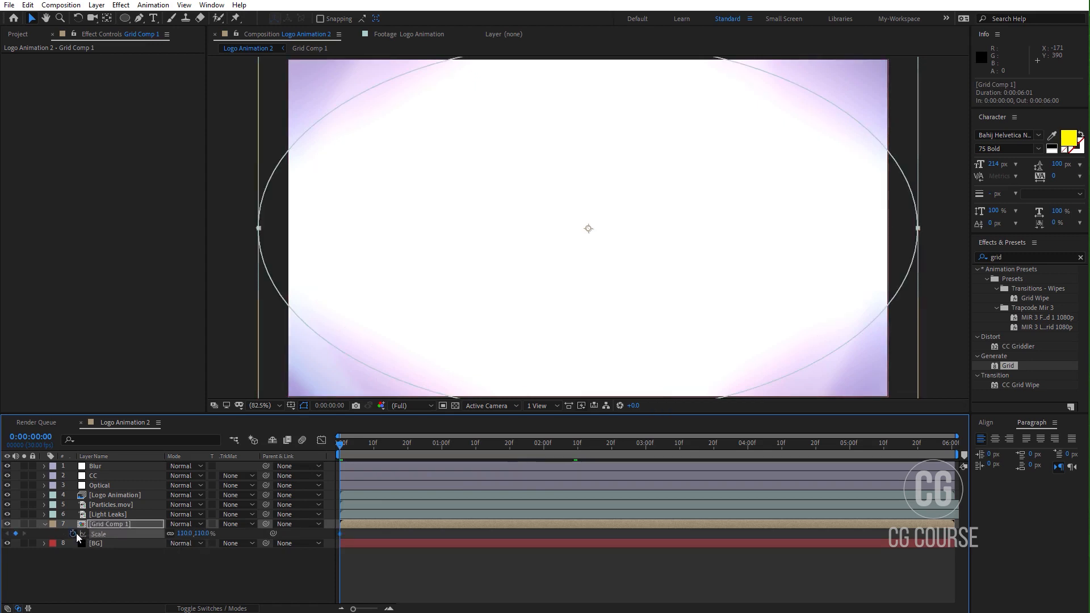
Step: Keyframe the Grid Comp 1 layer's scale at 100% at 0:00:06:00, and preview the animation
{"action": "left_click", "coordinate": [202, 534]}
{"action": "type", "text": "100"}
{"action": "key", "text": "Return"}
{"action": "left_click", "coordinate": [209, 573]}
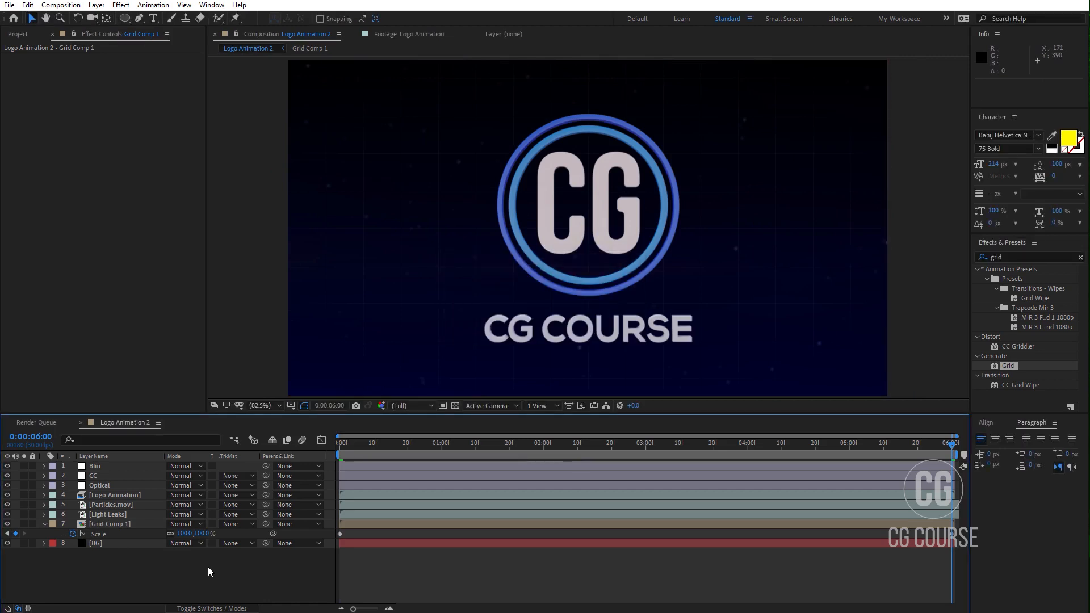
{"action": "key", "text": "space"}
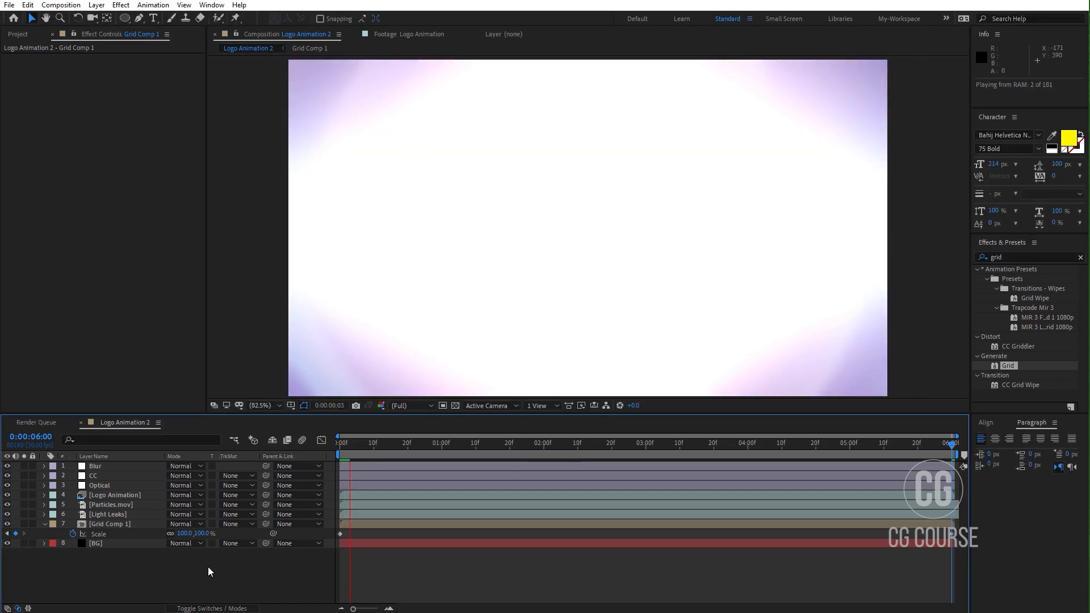